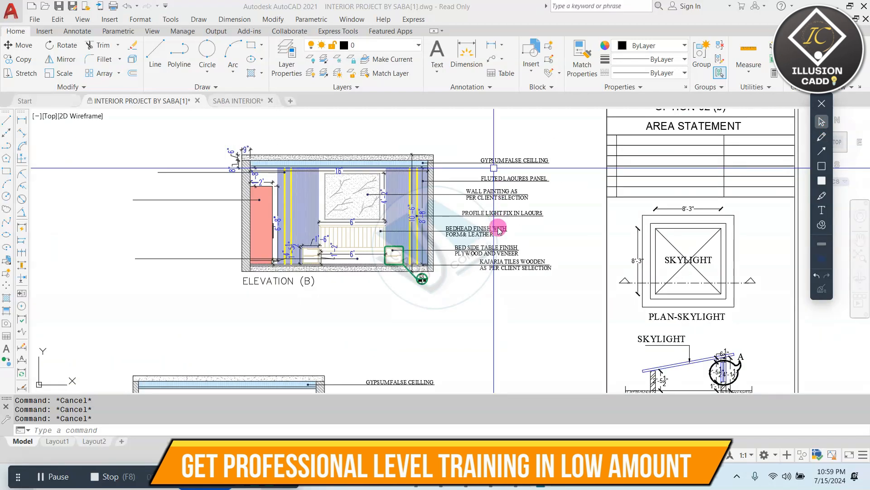
Mark the material notes beside Elevation (B) with a freehand pen line running along the start of the texts
scroll(501, 167, "up", 2)
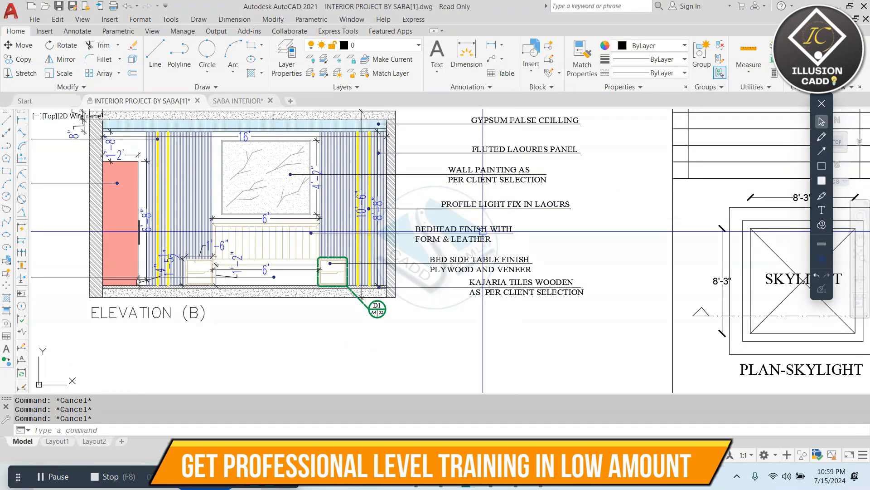
middle_click_drag(486, 207, 480, 237)
left_click(821, 139)
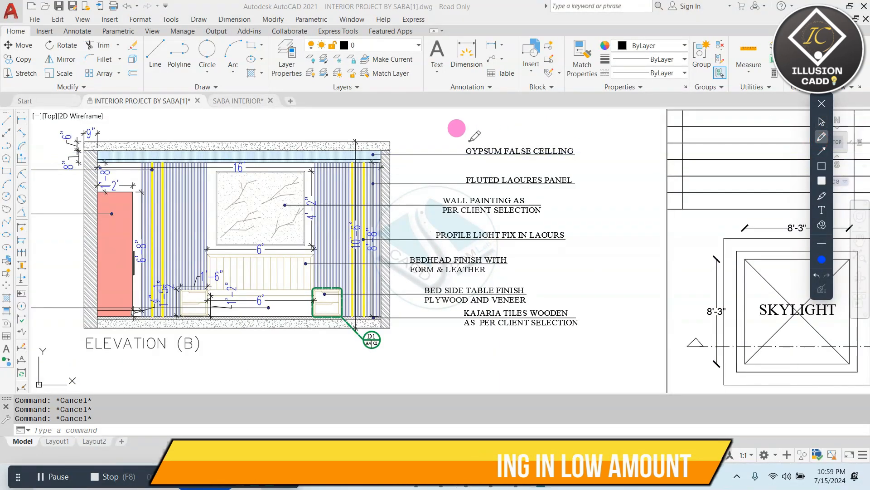
mouse_move(463, 164)
left_mouse_down()
mouse_move(433, 195)
mouse_move(433, 227)
mouse_move(409, 278)
mouse_move(446, 312)
left_mouse_up()
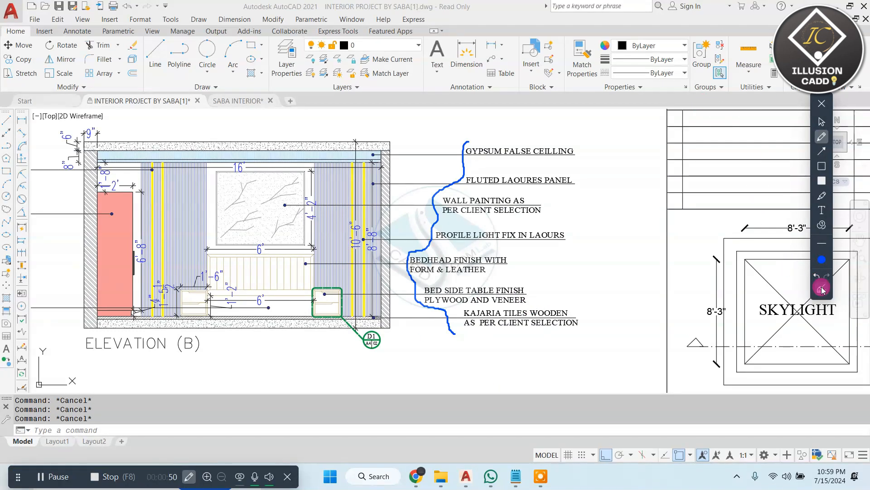
Erase the pink fill from the wardrobe side in Elevation (B)
scroll(475, 154, "up", 5)
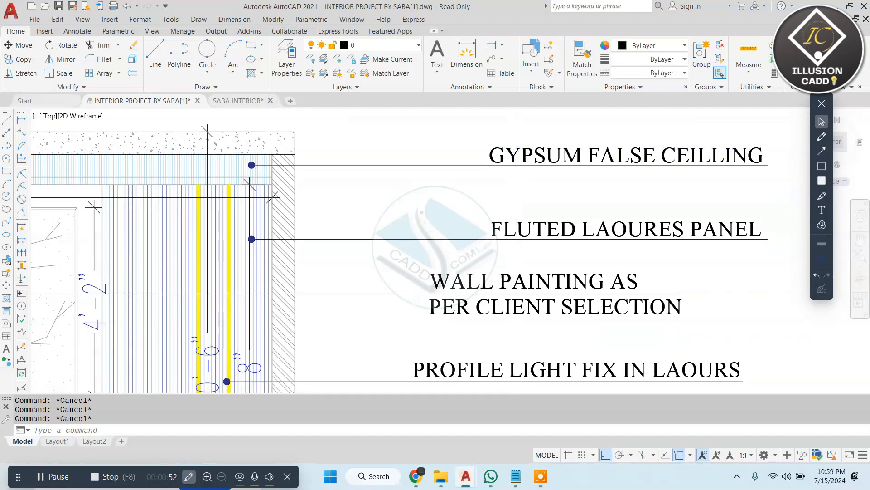
scroll(521, 196, "down", 9)
scroll(521, 197, "down", 3)
scroll(437, 199, "up", 10)
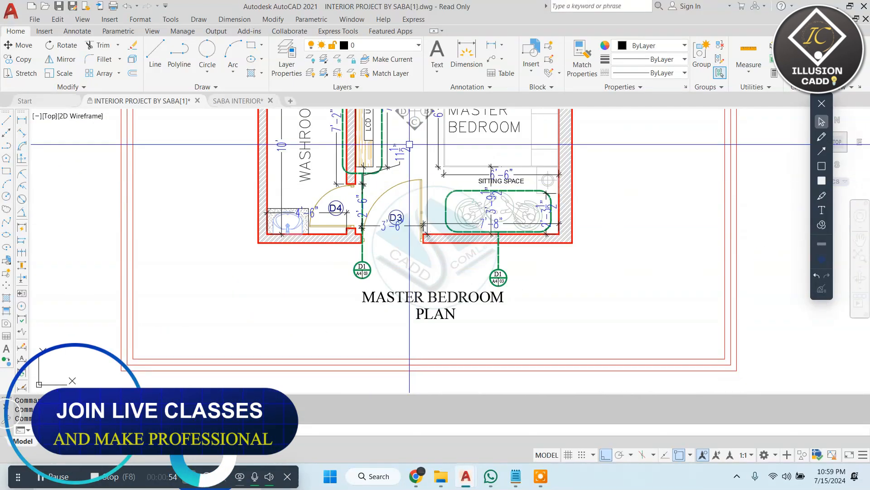
scroll(437, 198, "down", 5)
scroll(454, 208, "up", 5)
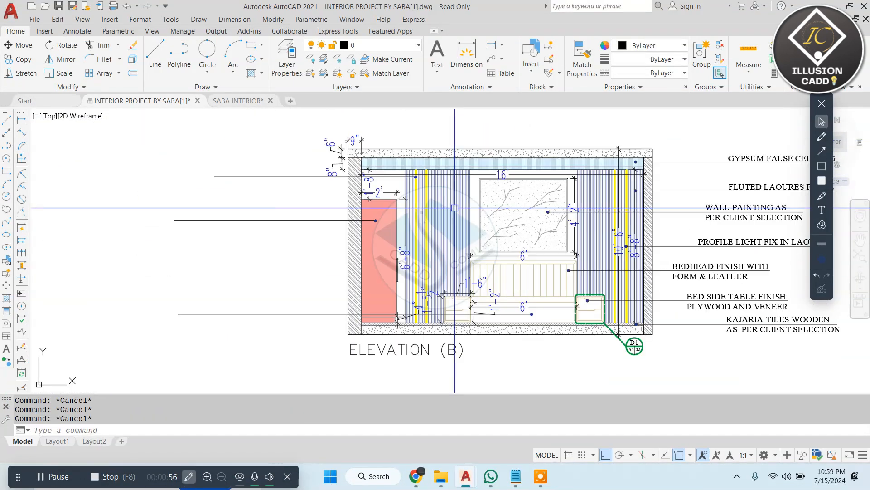
scroll(372, 226, "up", 6)
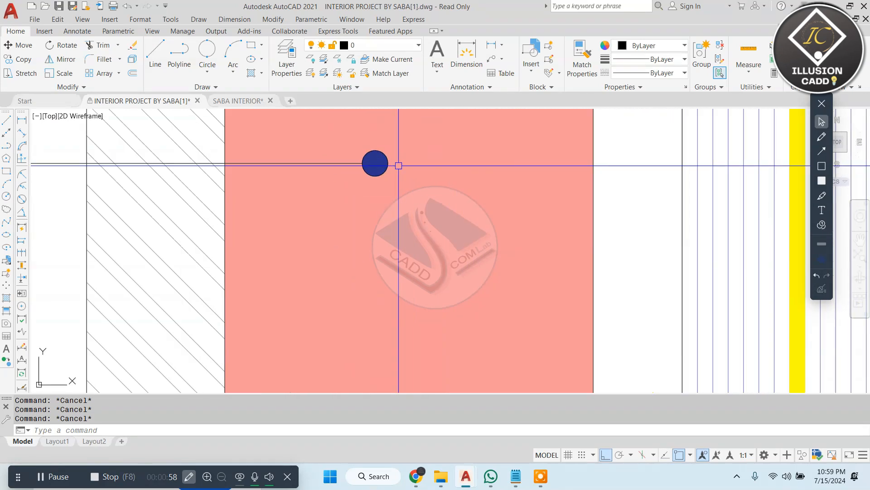
left_click(445, 212)
type("e")
key("Return")
key("Escape")
key("Escape")
scroll(412, 213, "down", 2)
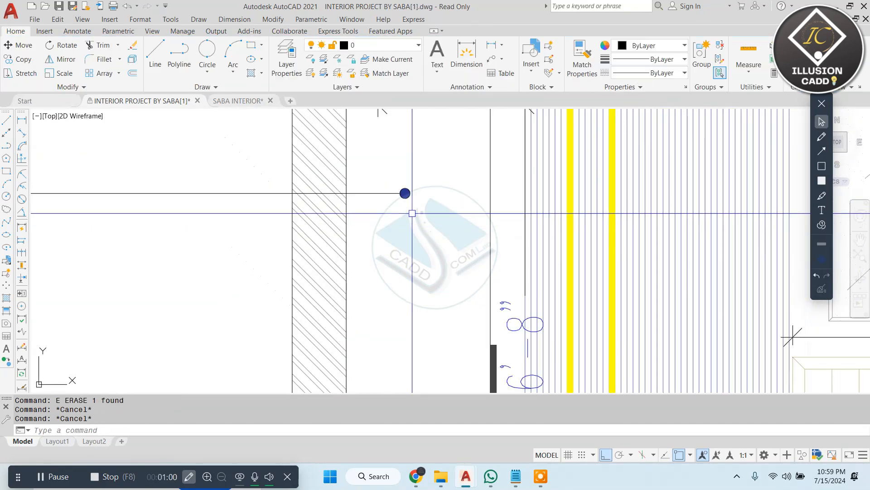
scroll(426, 207, "down", 8)
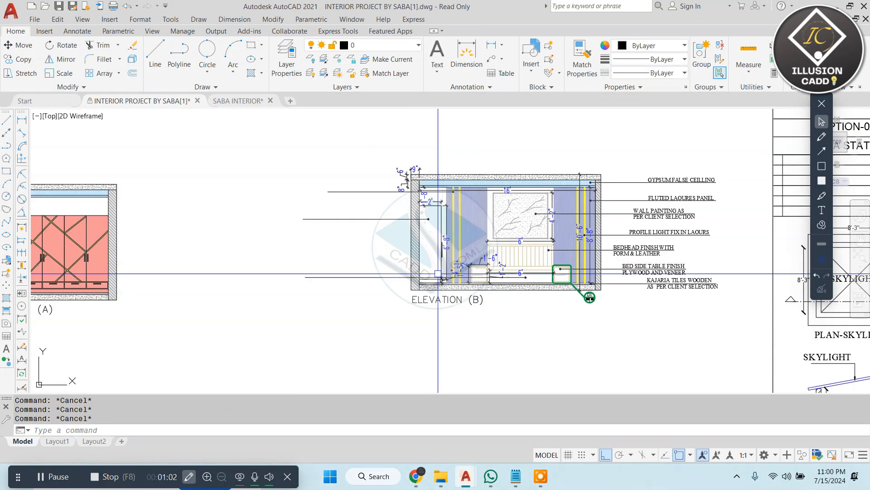
Increase the transparency of the pink gradient hatch covering the central wardrobe door sections in Elevation (A)
middle_click_drag(246, 276, 532, 240)
scroll(326, 214, "up", 4)
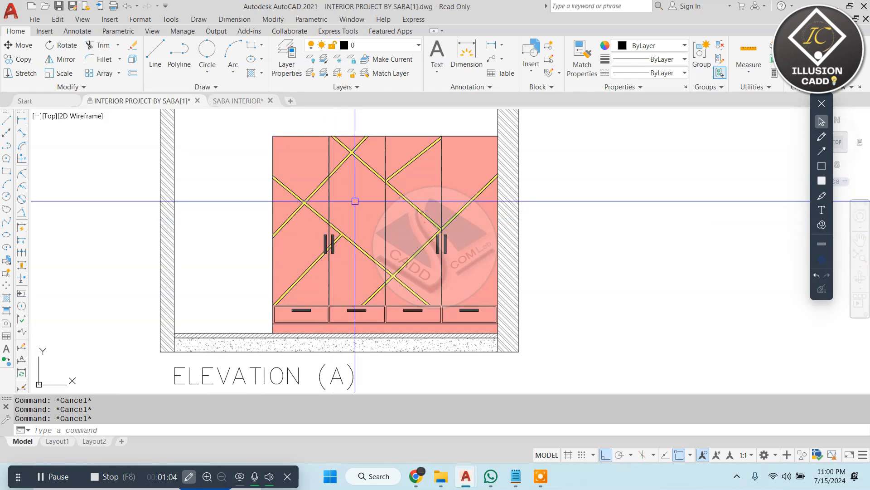
scroll(379, 207, "up", 4)
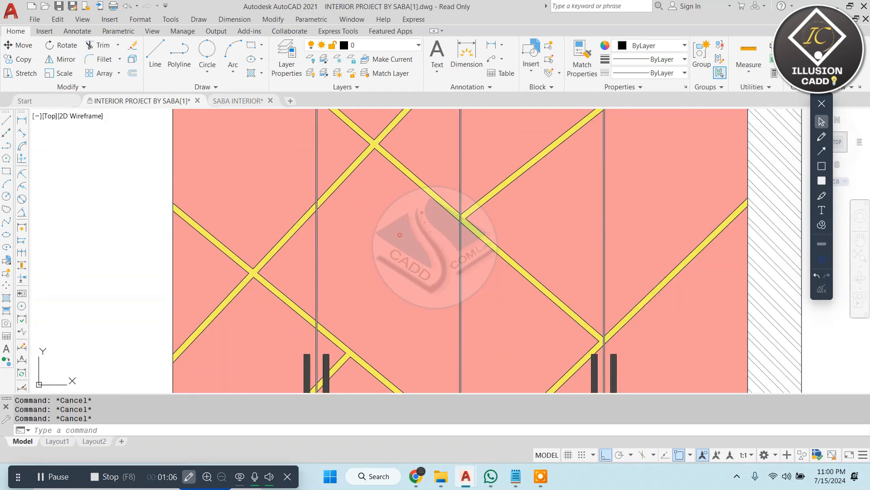
left_click(398, 228)
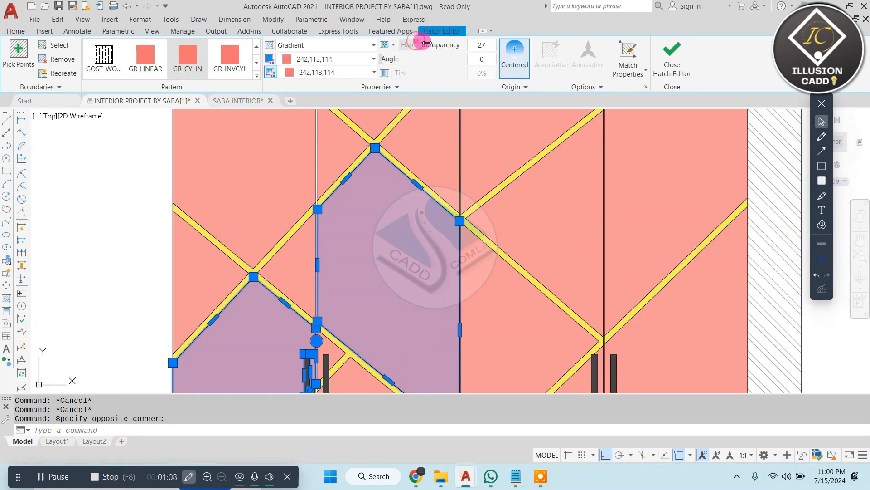
left_click_drag(426, 43, 459, 44)
left_click(691, 47)
scroll(509, 163, "down", 8)
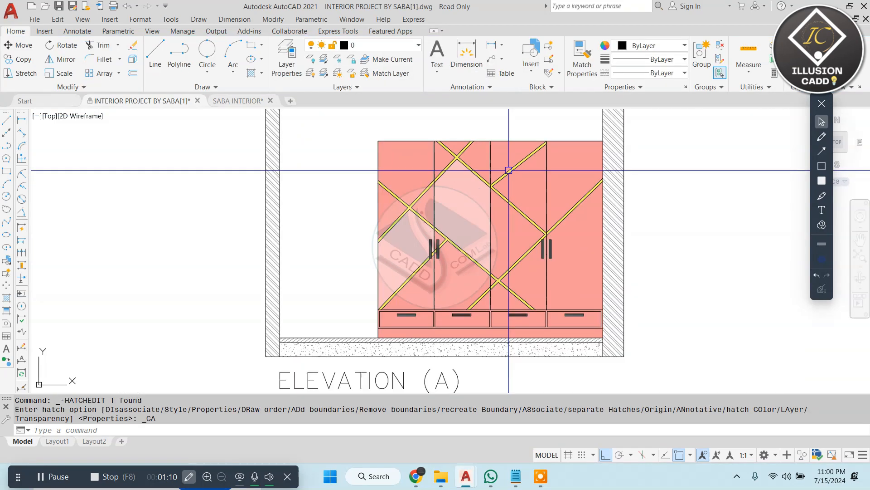
Recolour the TV unit's outer outline and the upper shelf rectangles in Elevation (D) to dark red
middle_click_drag(644, 354, 548, 207)
scroll(776, 250, "up", 5)
middle_click_drag(776, 251, 394, 224)
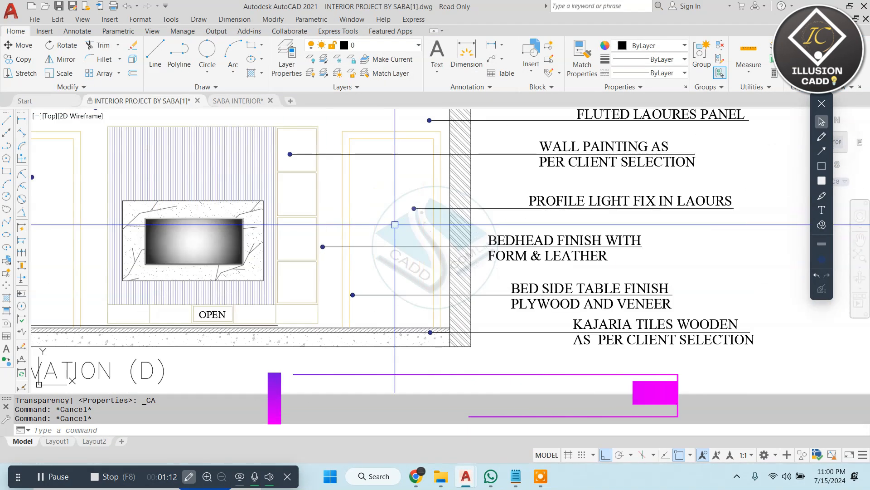
middle_click_drag(243, 209, 339, 212)
key("Escape")
scroll(301, 322, "up", 4)
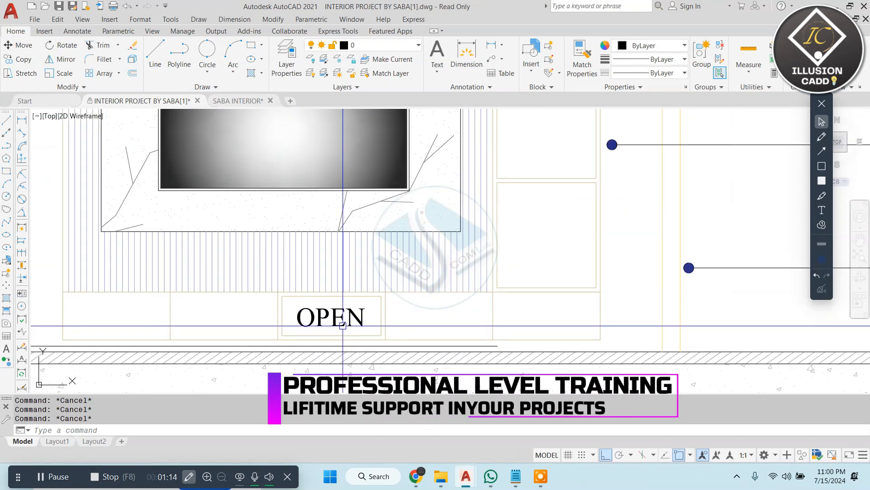
scroll(341, 325, "down", 2)
middle_click_drag(491, 210, 395, 271)
scroll(395, 272, "down", 4)
scroll(387, 208, "up", 8)
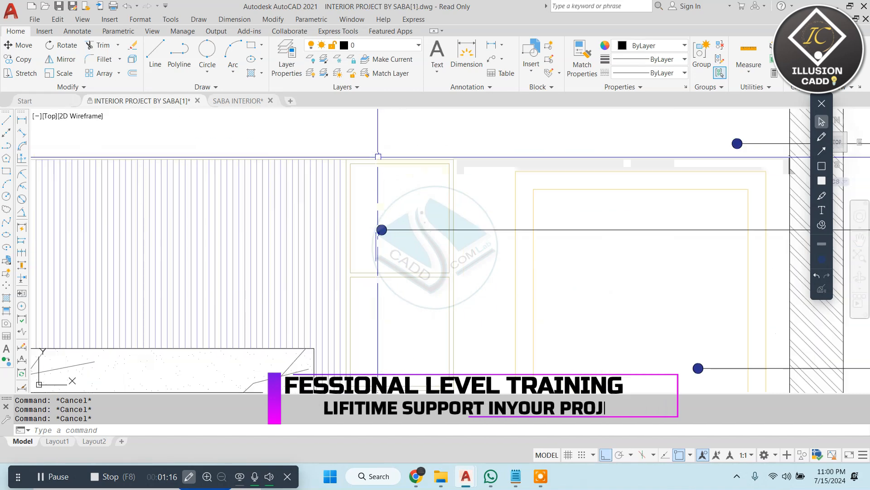
left_click(448, 142)
left_click(429, 205)
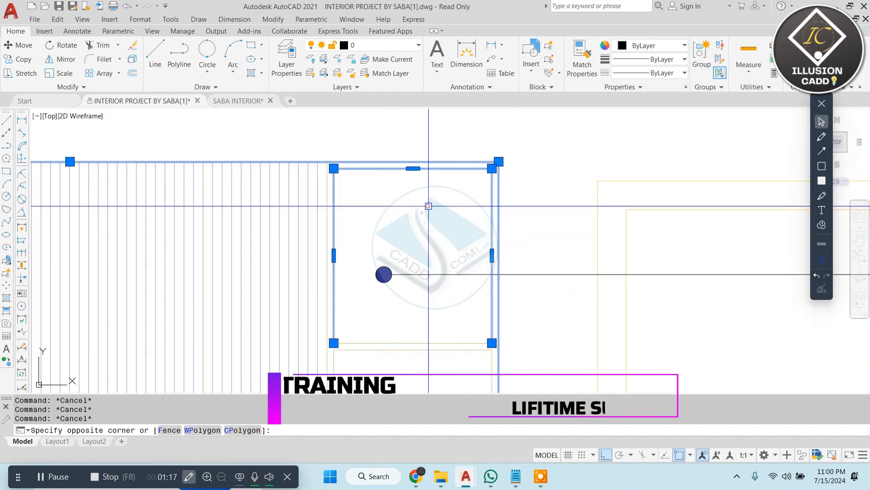
left_click(529, 341)
left_click(447, 367)
left_click(667, 40)
left_click(642, 90)
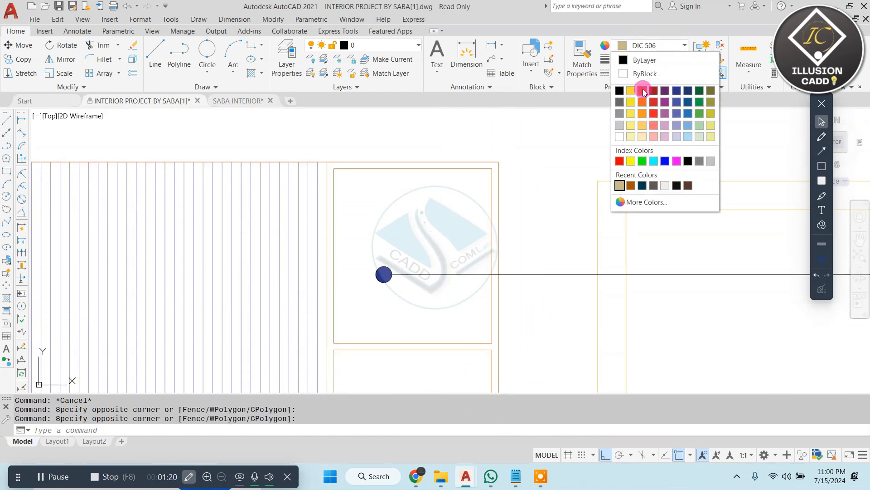
left_click(655, 41)
left_click(654, 90)
key("Escape")
key("Escape")
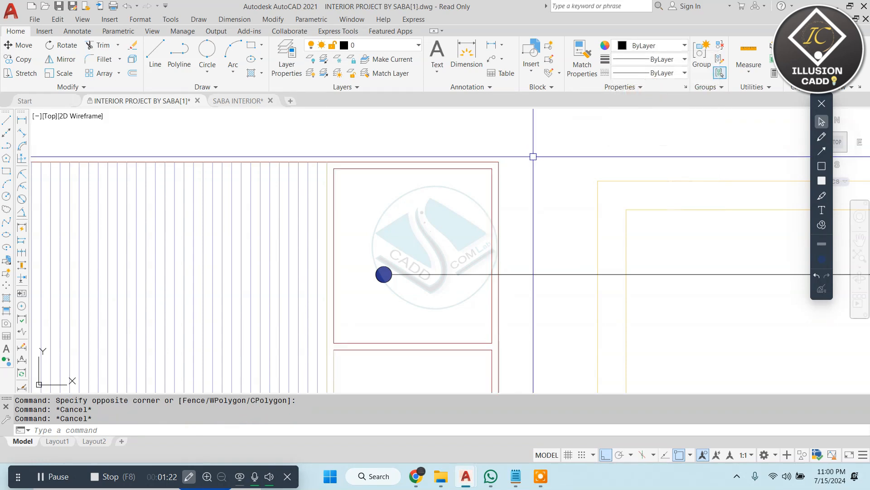
Match the properties of the dark red top shelf rectangle to the neighbouring shelf outlines and the vertical line beside the fluted panel
left_click(391, 168)
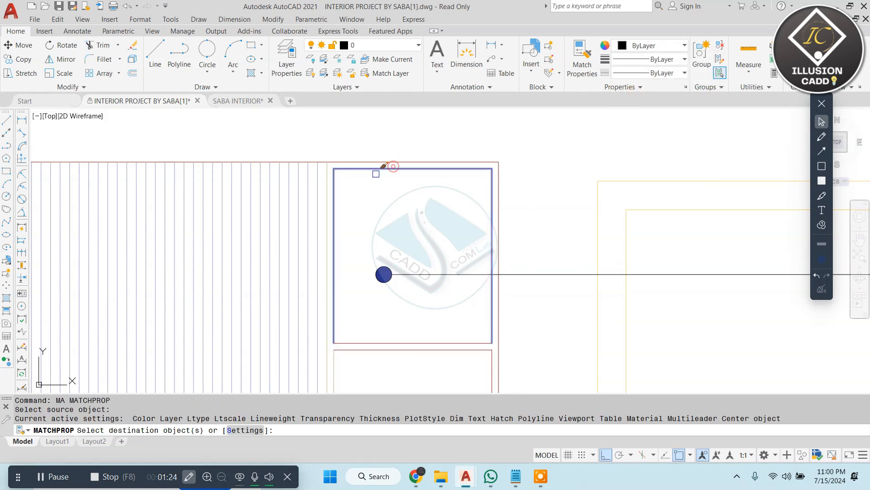
scroll(390, 200, "down", 5)
middle_click_drag(396, 247, 416, 163)
scroll(417, 170, "up", 5)
left_click(512, 155)
left_click(421, 212)
scroll(349, 164, "up", 2)
left_click(361, 128)
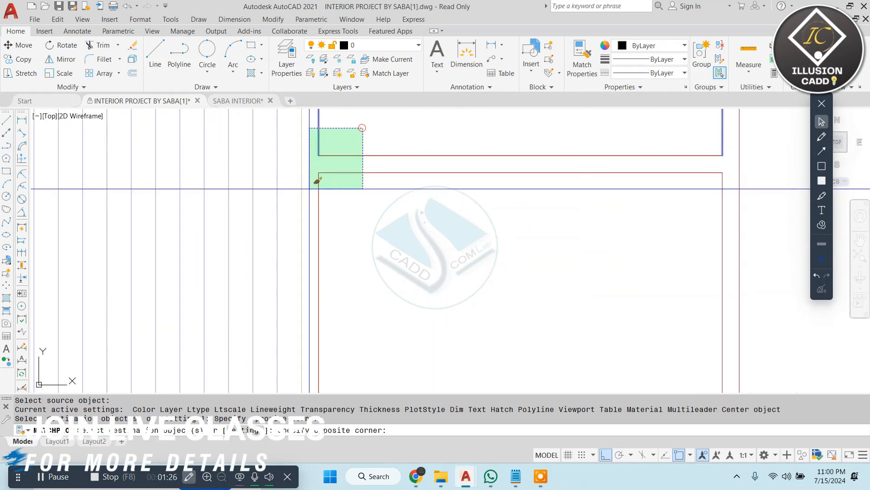
left_click(297, 200)
Apply the matched dark red properties to the middle and lower shelf rectangles of the TV unit
scroll(397, 160, "down", 3)
scroll(472, 232, "up", 2)
left_click(520, 240)
scroll(408, 204, "down", 3)
scroll(377, 252, "up", 3)
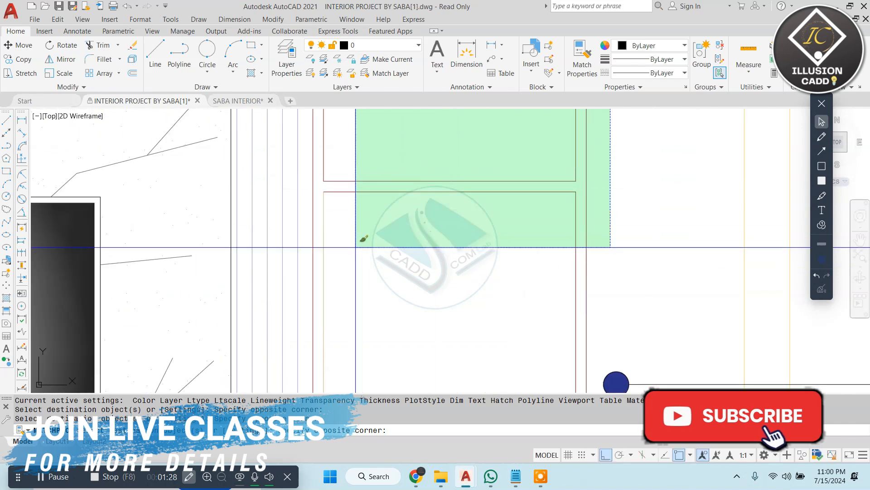
left_click(314, 274)
scroll(443, 197, "down", 3)
scroll(447, 272, "up", 3)
left_click(562, 227)
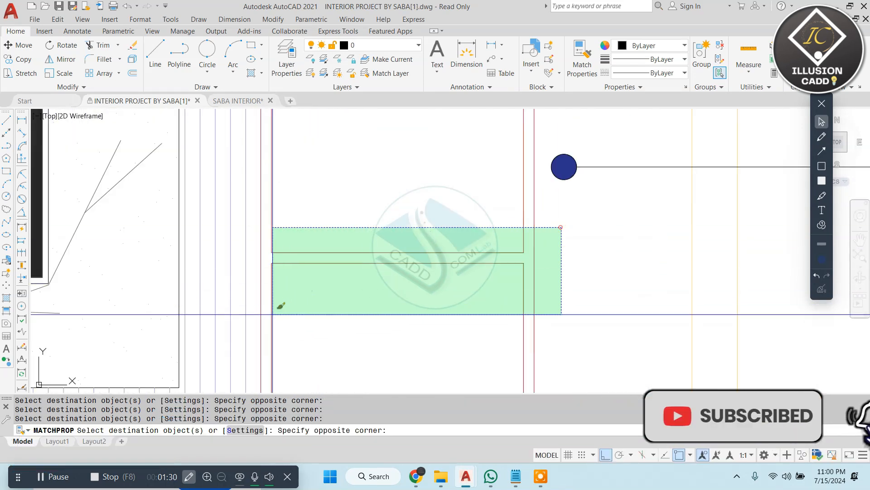
left_click(246, 301)
Apply the matched properties to the base of the shelf column and the top line of the drawer row
scroll(387, 230, "down", 2)
middle_click_drag(398, 284, 419, 82)
scroll(423, 134, "up", 2)
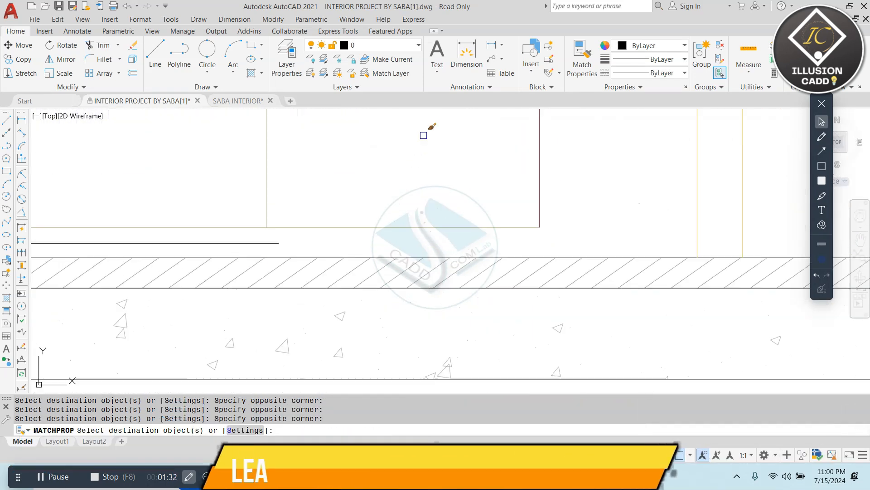
middle_click_drag(426, 135, 447, 259)
left_click(591, 208)
left_click(312, 292)
Apply the matched properties to the drawer row's dividers and bottom line, the OPEN text and its frame, and finish matching
middle_click_drag(231, 268, 578, 239)
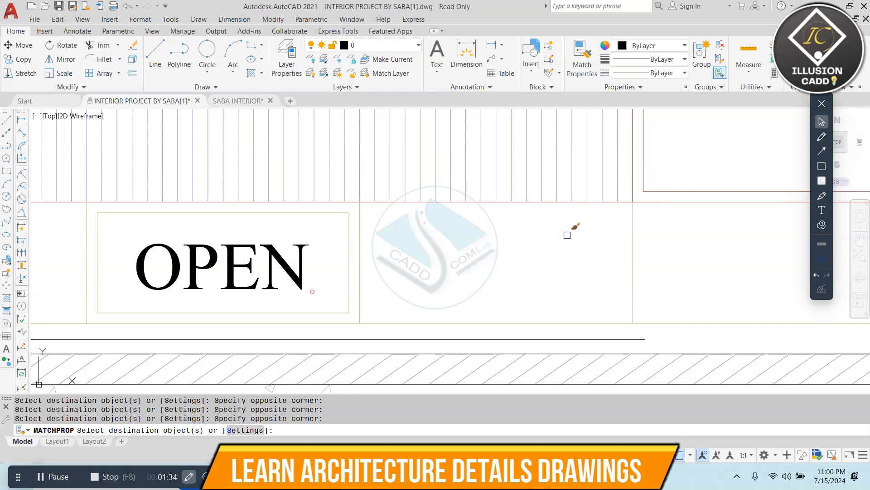
left_click(513, 333)
left_click(333, 260)
left_click(653, 262)
left_click(570, 320)
scroll(643, 271, "down", 4)
left_click(582, 244)
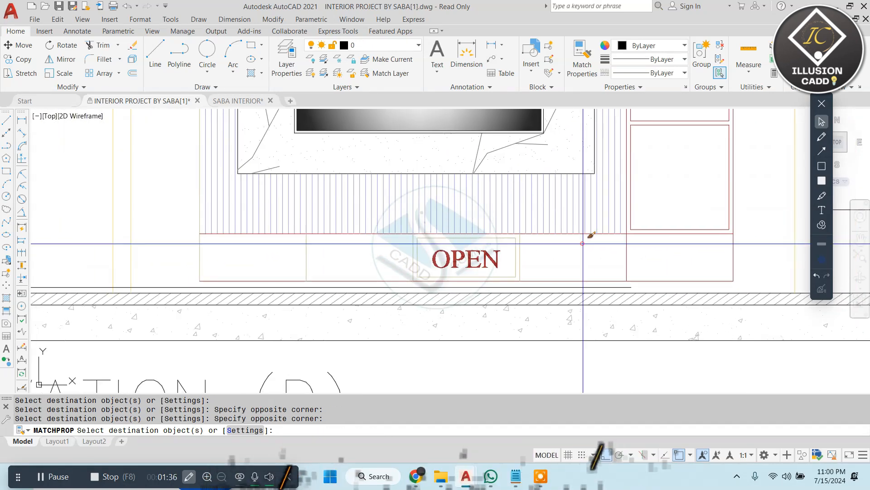
key("Escape")
scroll(272, 224, "down", 4)
middle_click_drag(540, 193, 462, 227)
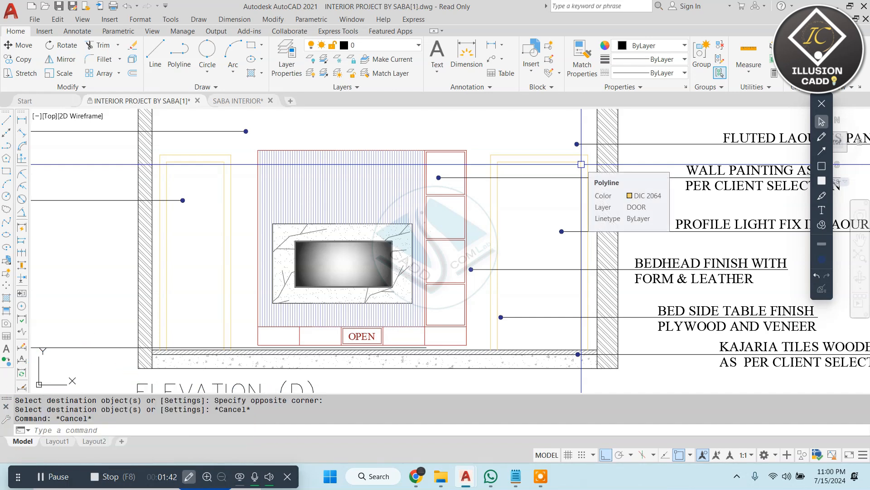
Change both outlines of the door frame to the right of the TV unit in Elevation (D) to black
key("Escape")
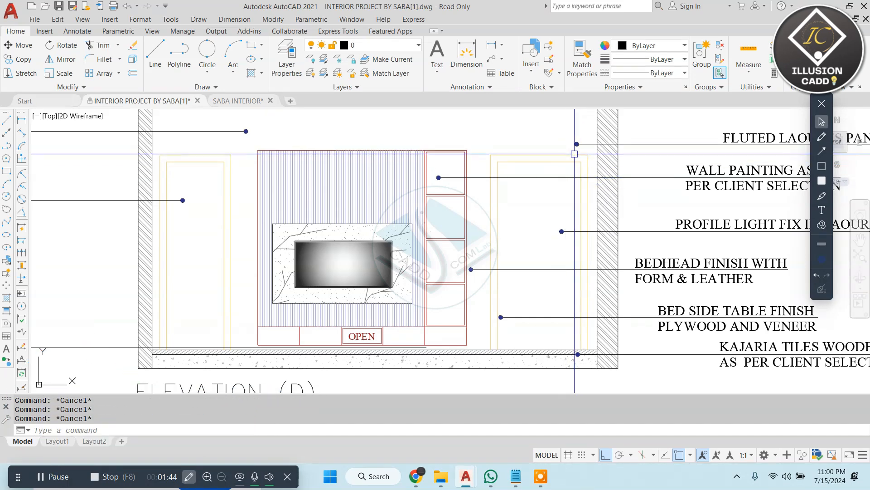
middle_click_drag(575, 152, 490, 160)
scroll(474, 166, "up", 2)
scroll(373, 165, "up", 2)
left_click(456, 132)
left_click(364, 195)
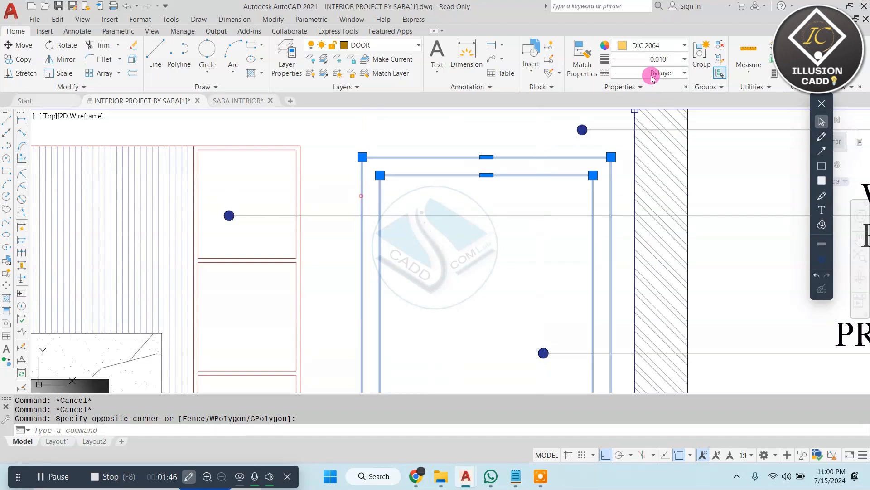
left_click(661, 48)
left_click(618, 90)
key("Escape")
scroll(505, 186, "down", 5)
Change both outlines of the door frame to the left of the TV unit in Elevation (D) to black
scroll(463, 186, "up", 2)
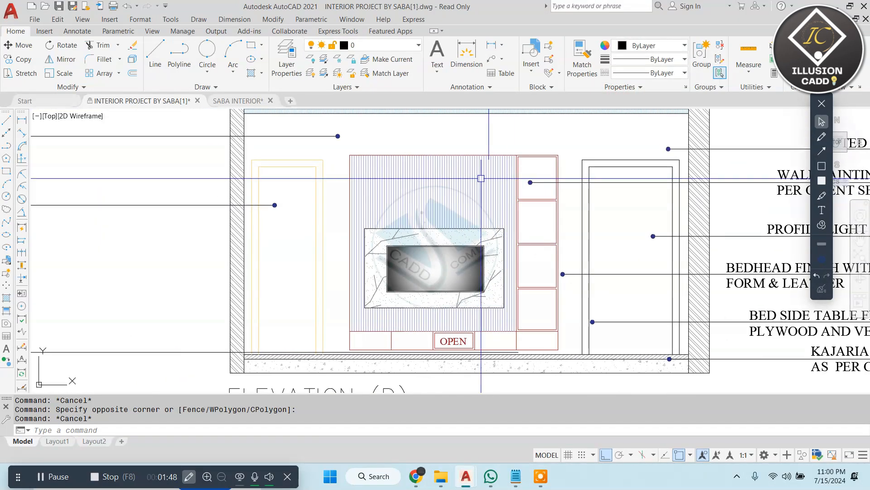
scroll(313, 167, "up", 3)
key("Escape")
left_click(356, 139)
left_click(303, 185)
left_click(665, 49)
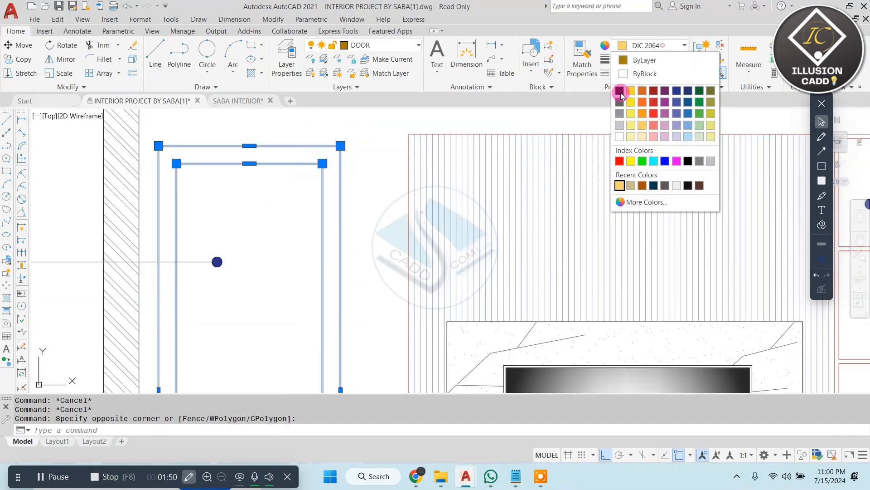
left_click(618, 89)
key("Escape")
scroll(453, 200, "down", 5)
scroll(561, 209, "down", 5)
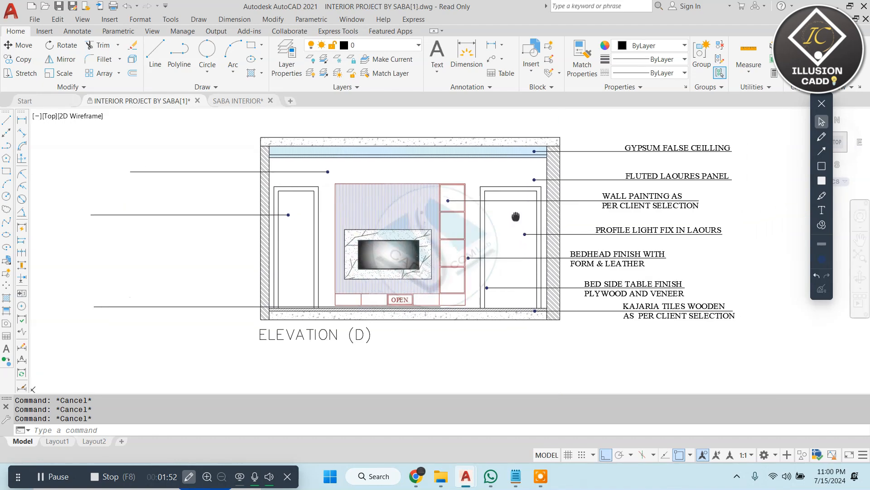
scroll(509, 209, "up", 4)
scroll(509, 209, "down", 4)
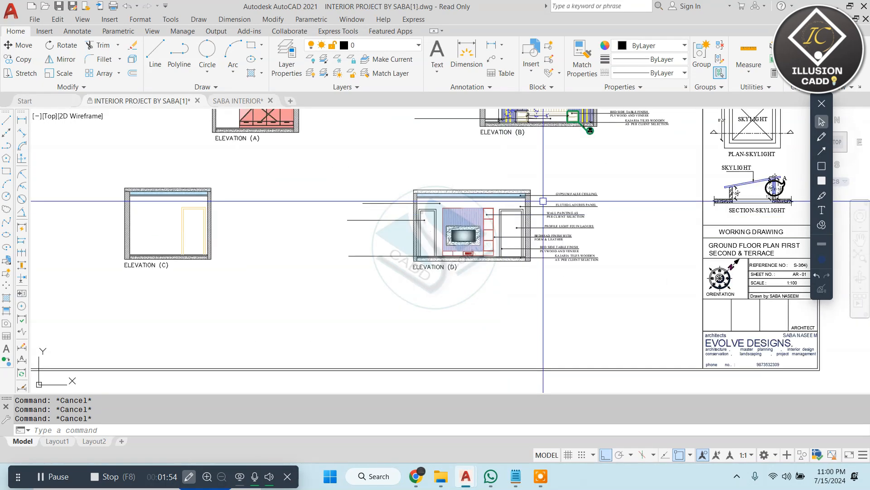
scroll(476, 172, "up", 7)
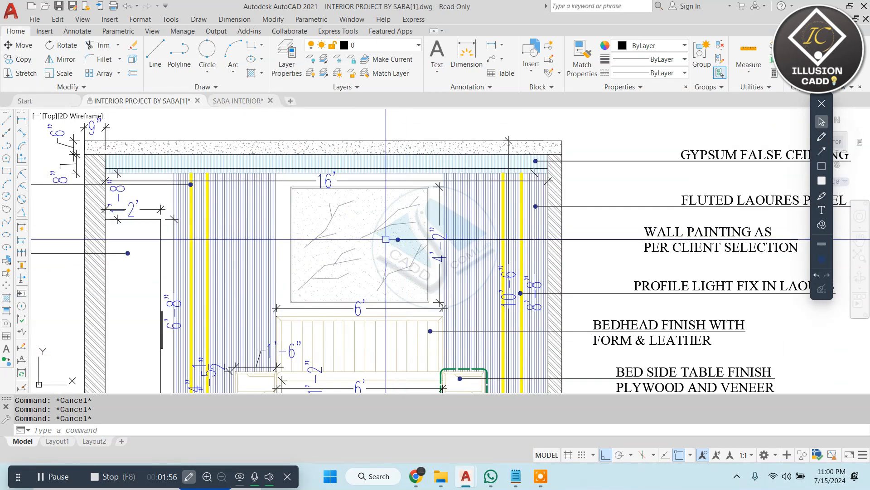
scroll(386, 239, "down", 5)
middle_click_drag(278, 202, 475, 166)
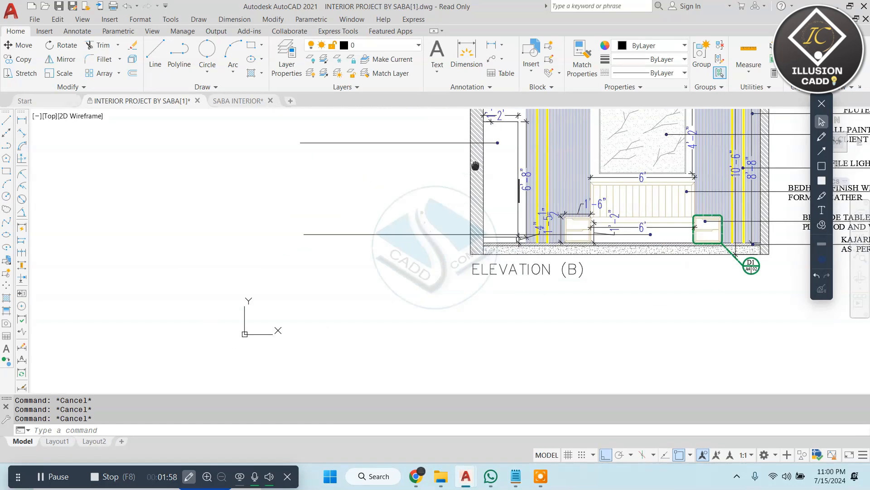
Look over Elevation (D), checking the TV unit, the shelf column and the door frames on both sides
scroll(482, 170, "down", 4)
scroll(483, 298, "up", 6)
middle_click_drag(480, 297, 476, 249)
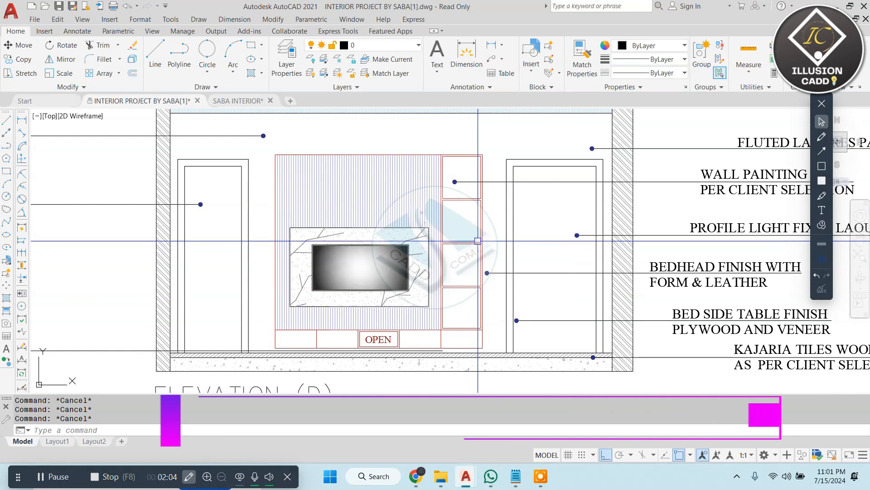
scroll(644, 236, "up", 2)
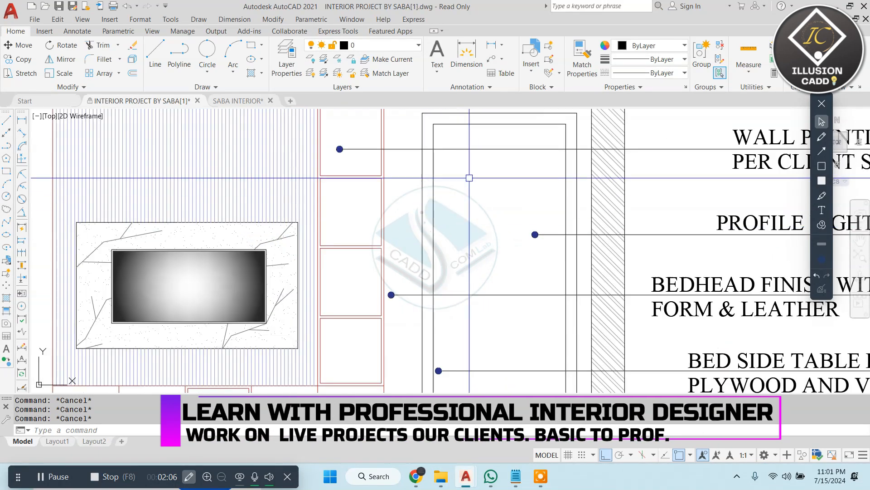
scroll(553, 220, "down", 2)
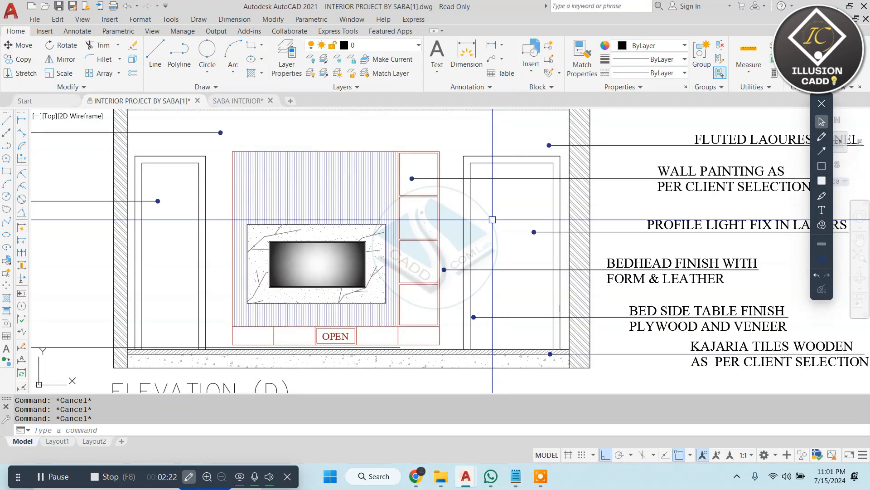
scroll(493, 219, "up", 5)
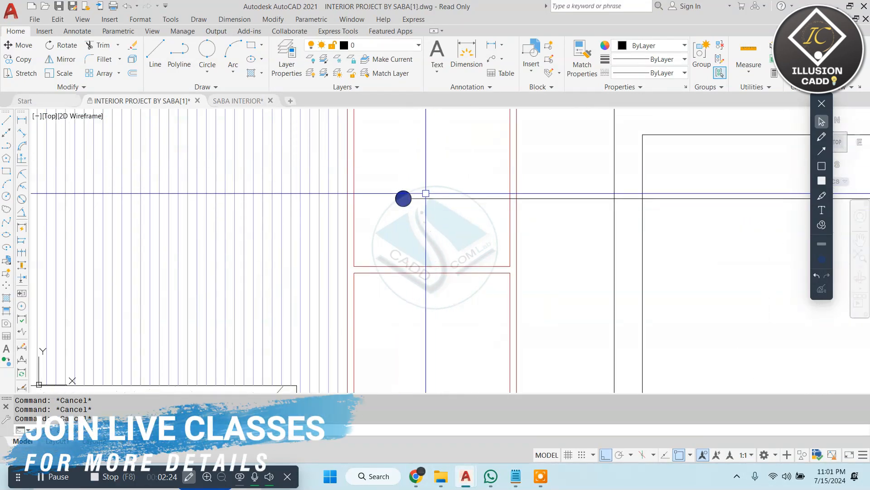
scroll(404, 196, "down", 2)
scroll(461, 201, "down", 3)
Increase the transparency of the gradient hatch on the TV screen in Elevation (D)
scroll(460, 202, "up", 5)
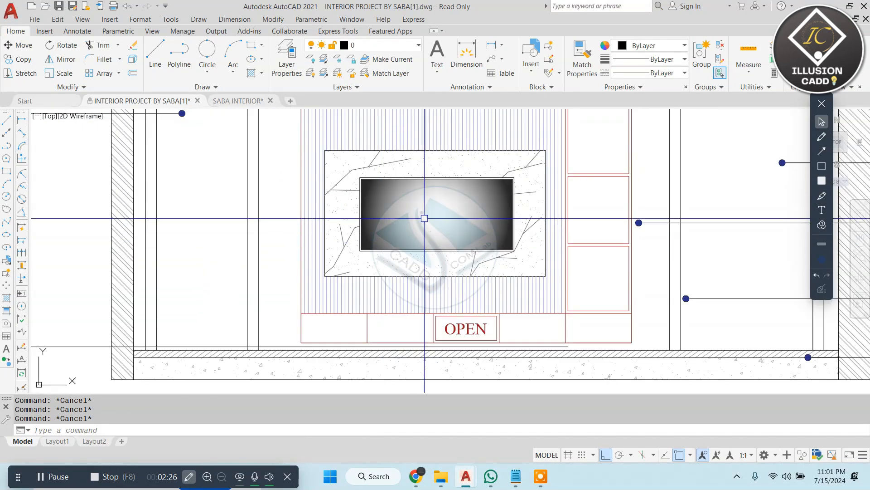
left_click(460, 202)
left_click(460, 202)
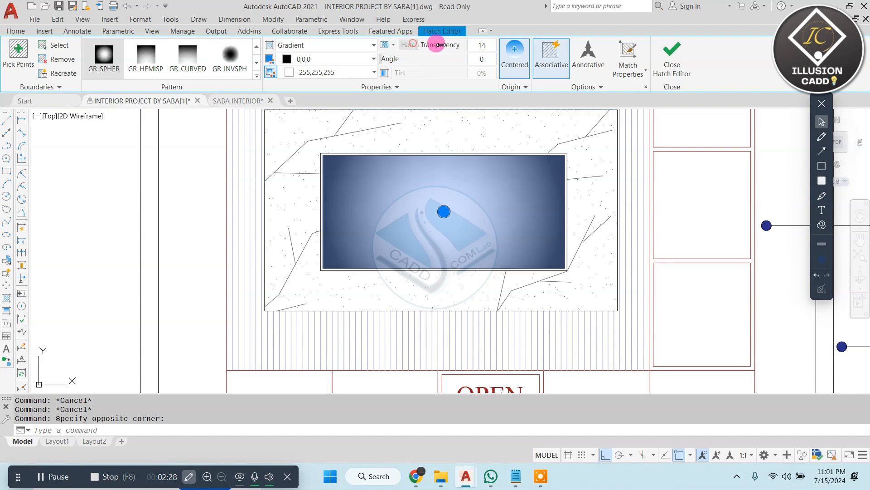
left_click(673, 59)
scroll(485, 196, "down", 4)
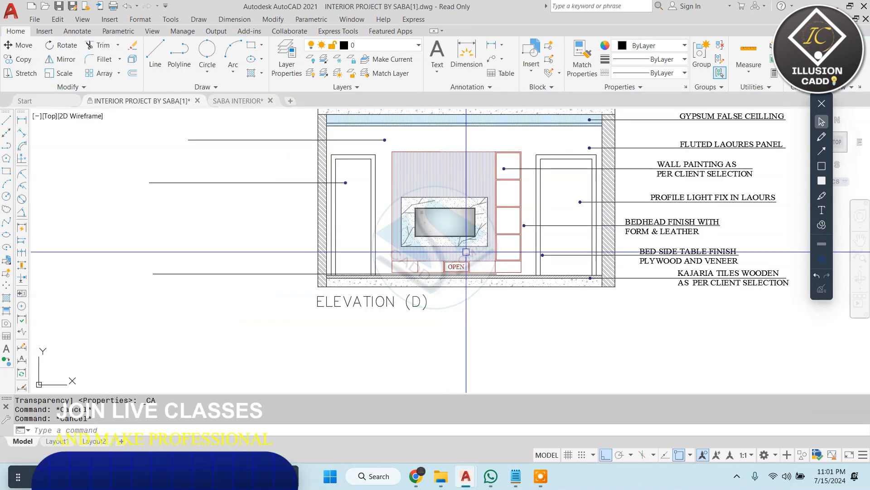
scroll(466, 251, "up", 4)
middle_click_drag(509, 184, 470, 208)
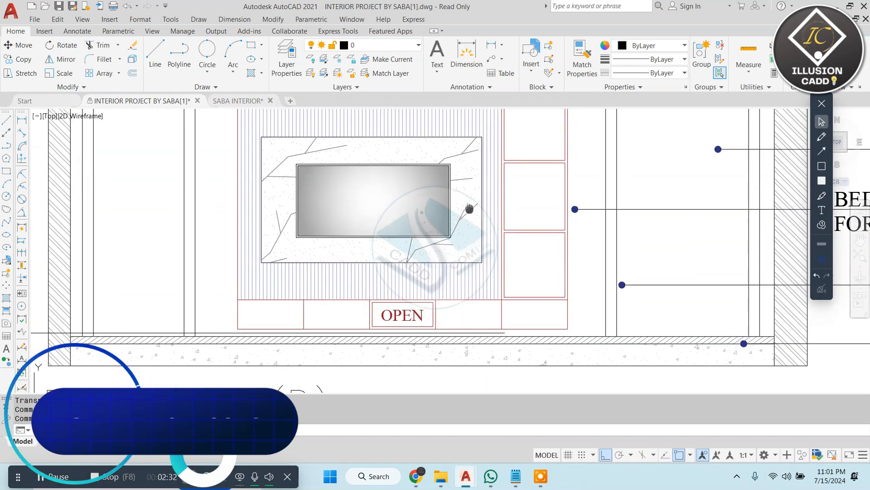
Switch to the SABA INTERIOR drawing and bring its row of interior elevations into view
scroll(470, 209, "down", 6)
scroll(309, 236, "up", 4)
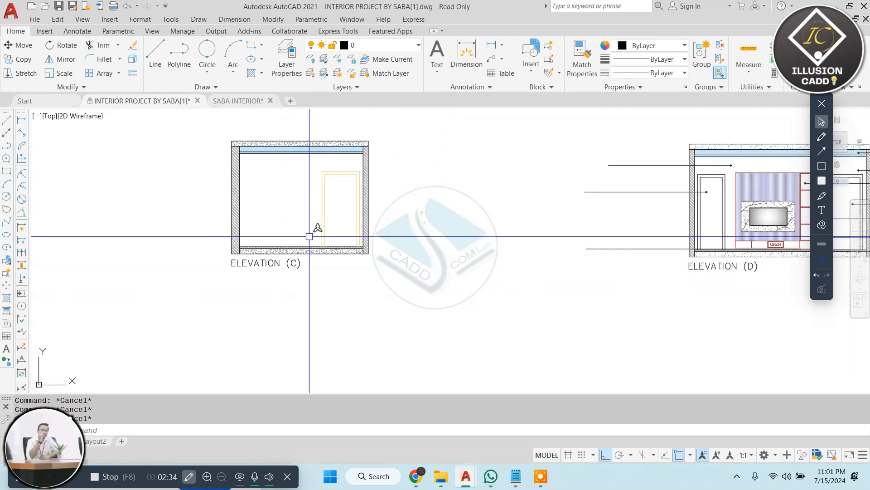
scroll(309, 237, "down", 4)
scroll(472, 168, "down", 2)
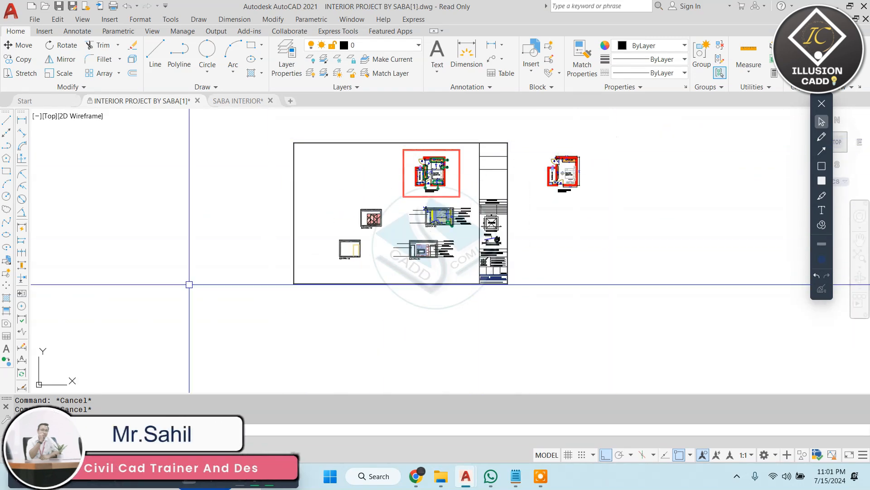
left_click(257, 97)
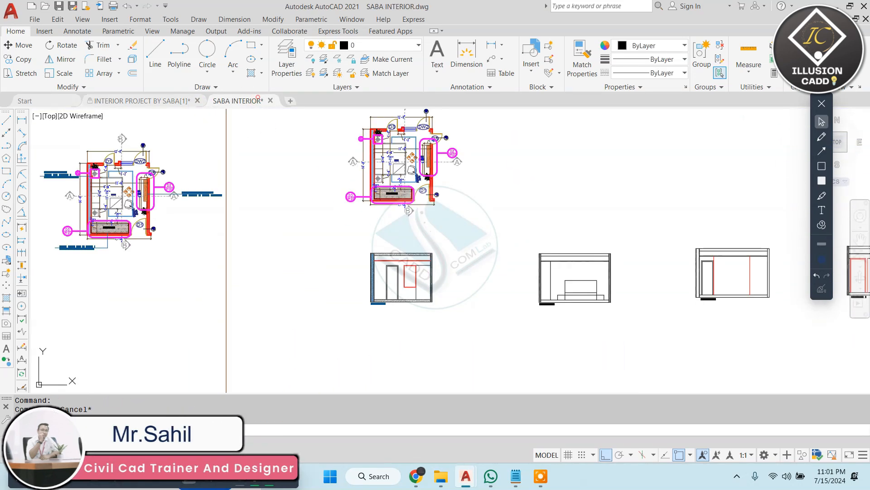
scroll(422, 229, "down", 3)
scroll(530, 211, "up", 3)
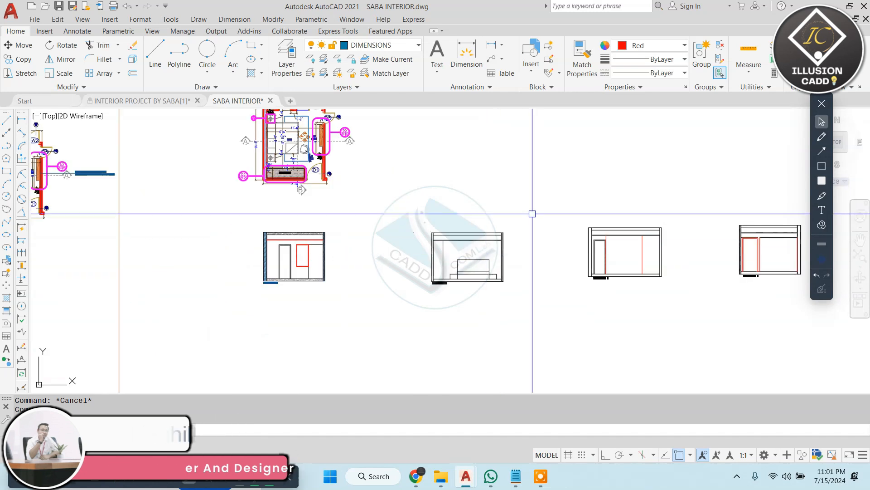
Move Elevation-A with the bed outline out of the row into the empty space below the elevations
left_click(538, 188)
left_click(387, 311)
type("m")
key("space")
left_click(487, 247)
middle_click_drag(385, 286, 496, 165)
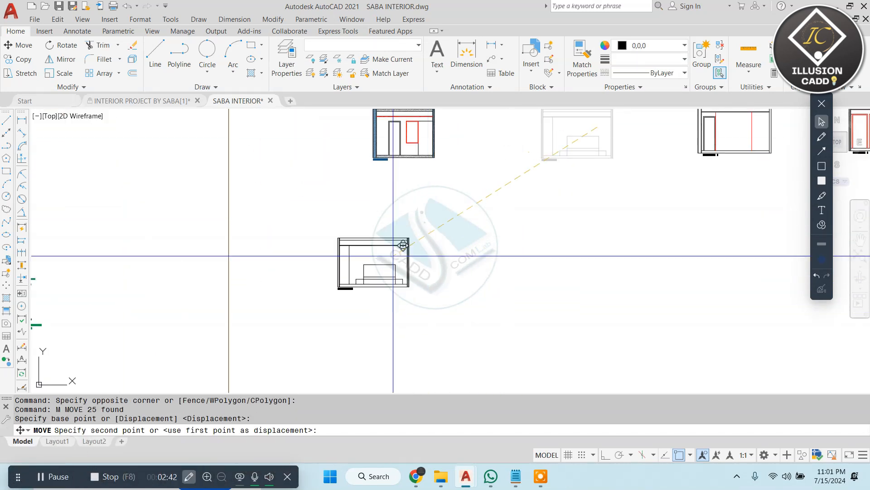
left_click(375, 265)
scroll(311, 262, "up", 4)
key("Escape")
key("Escape")
middle_click_drag(405, 247, 378, 225)
scroll(379, 229, "up", 2)
key("Escape")
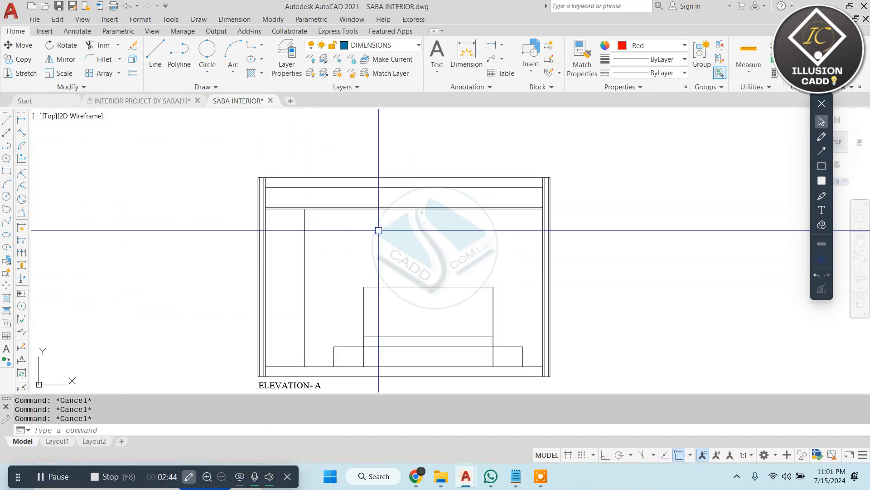
Hatch the cut strips of both side walls in Elevation-A with the ANSI32 pattern
scroll(379, 230, "down", 2)
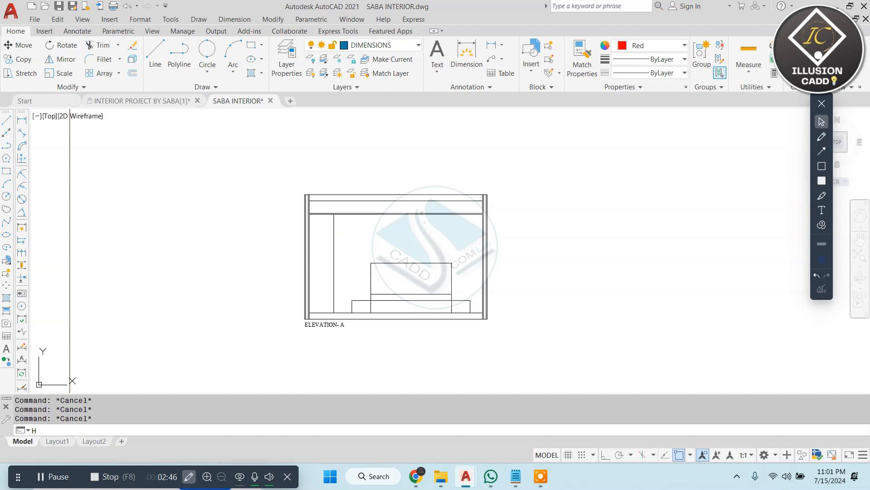
key("space")
scroll(346, 197, "up", 4)
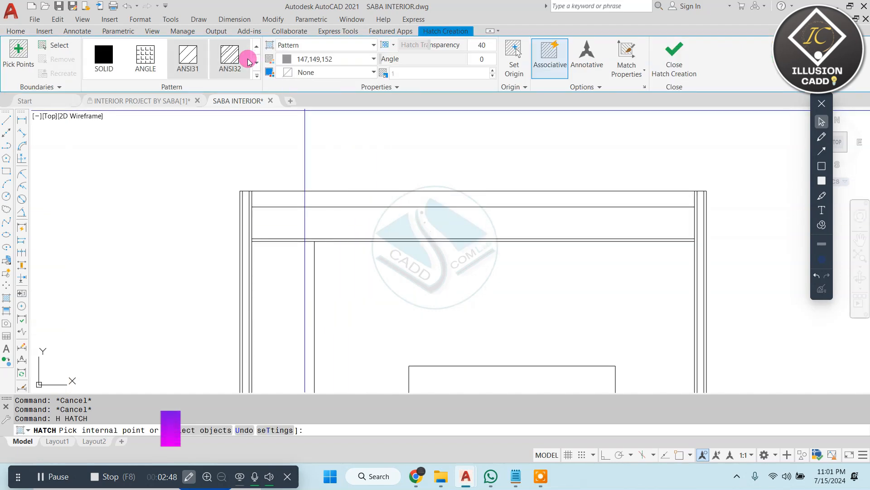
scroll(246, 191, "up", 2)
left_click(245, 207)
key("Escape")
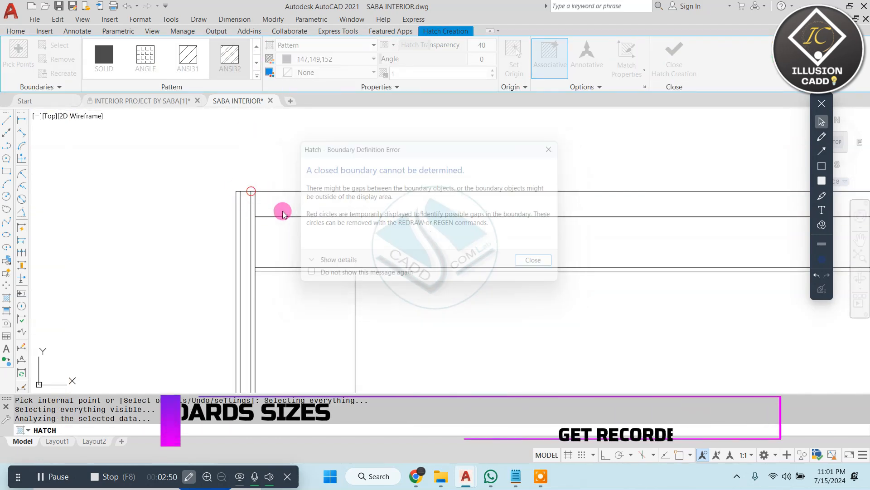
scroll(282, 211, "down", 2)
left_click(259, 206)
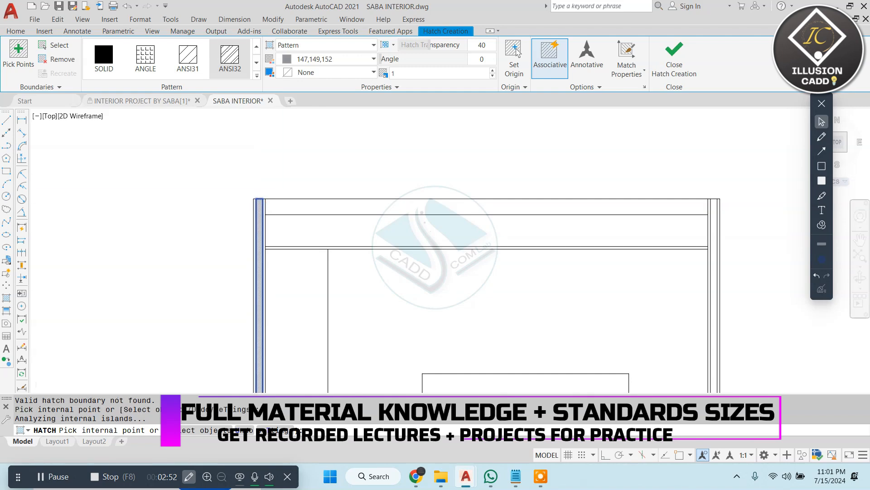
scroll(443, 171, "down", 3)
scroll(466, 189, "up", 4)
left_click(455, 198)
scroll(455, 198, "down", 2)
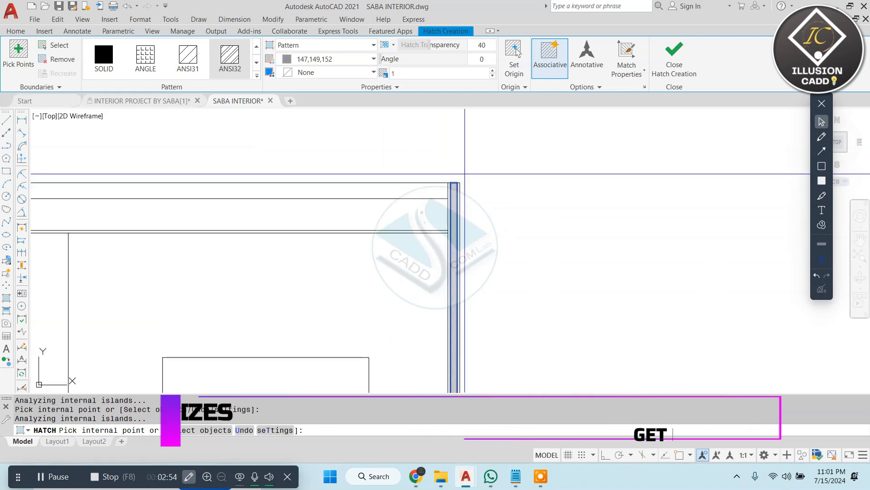
Set the wall hatch scale to 5 and finish the hatch
left_click(420, 73)
type("6")
key("Return")
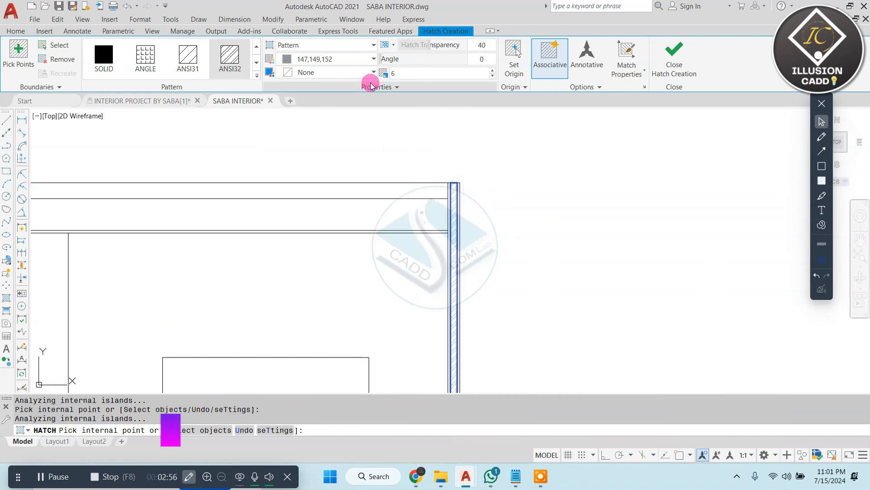
type("5")
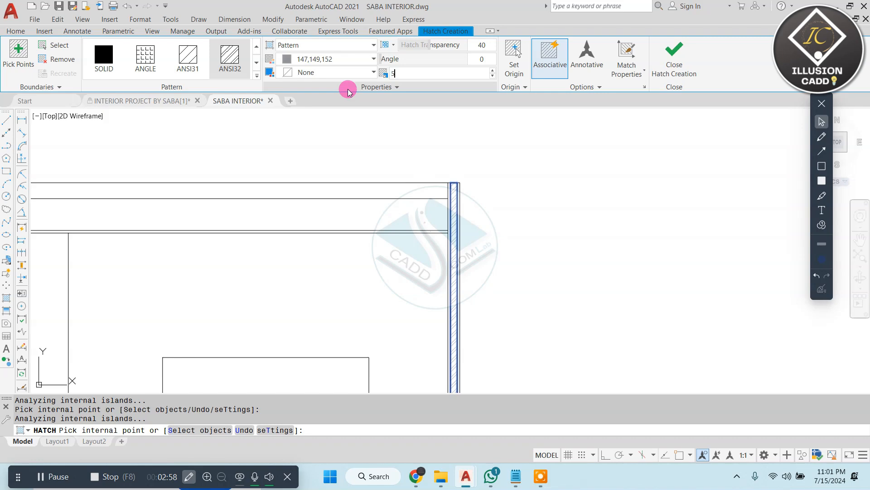
scroll(431, 117, "down", 2)
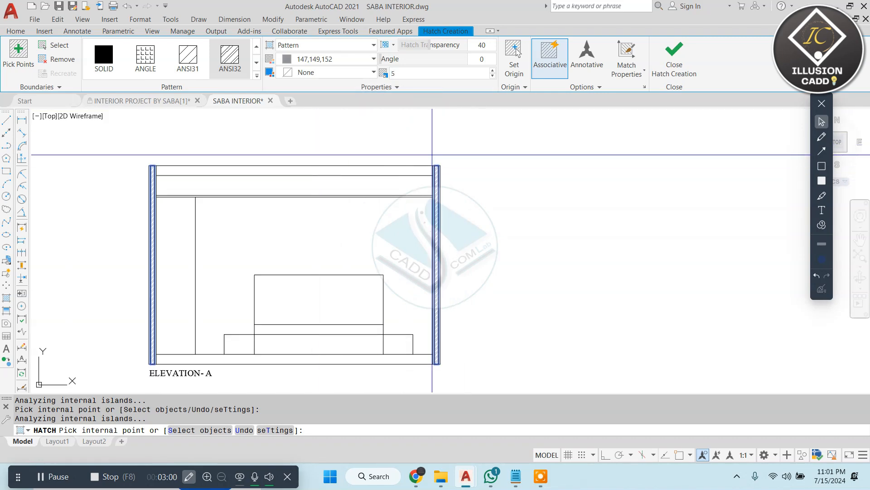
left_click(693, 77)
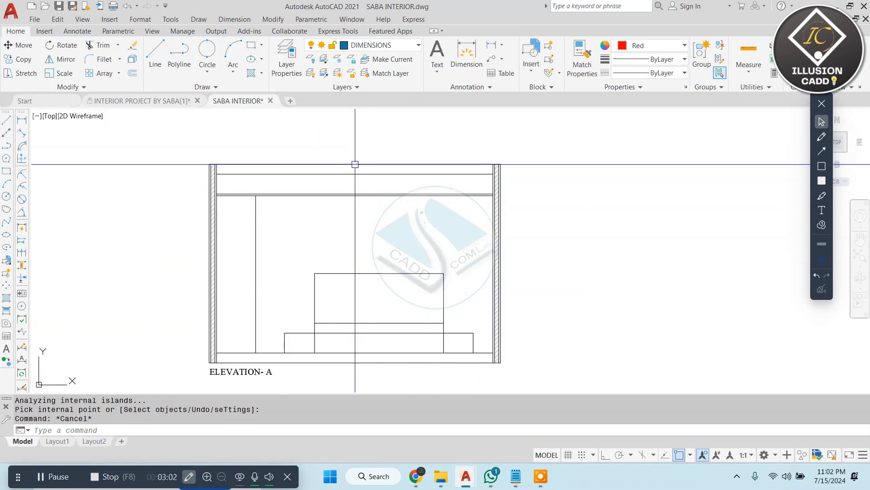
Start a new hatch with the AR-CONC pattern in the ceiling slab and floor slab of Elevation-A
key("Return")
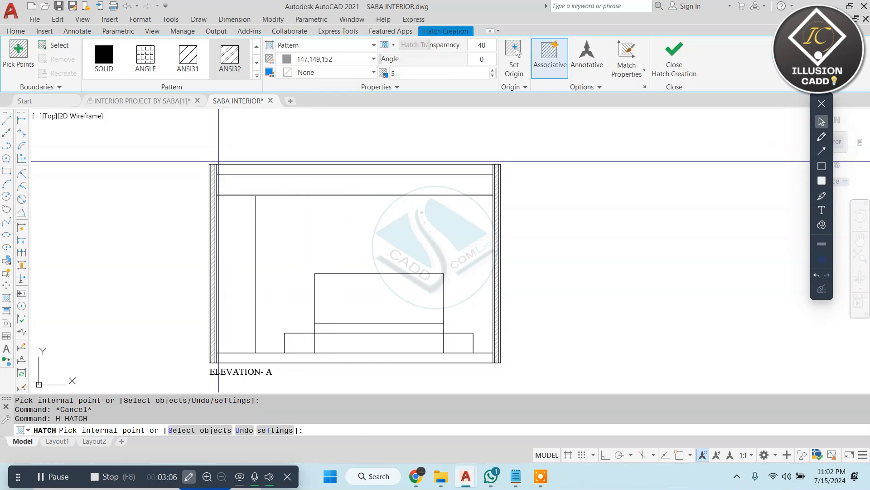
scroll(247, 169, "up", 2)
middle_click_drag(247, 169, 303, 163)
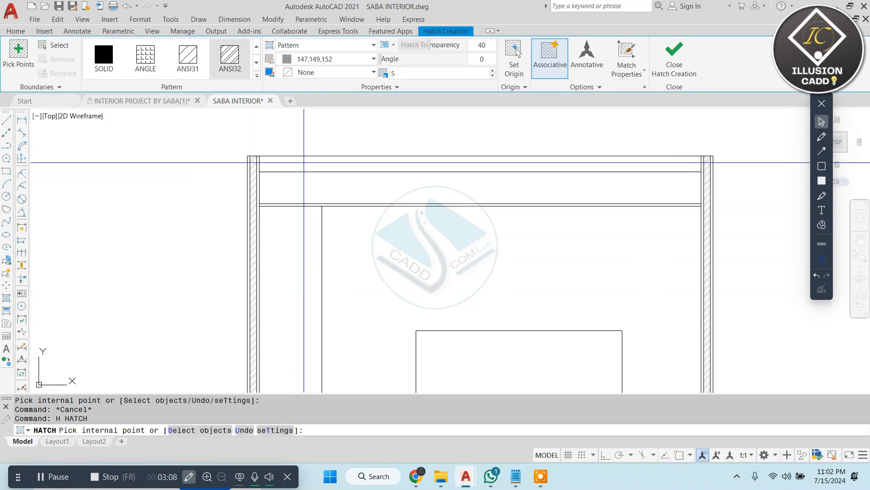
left_click(256, 76)
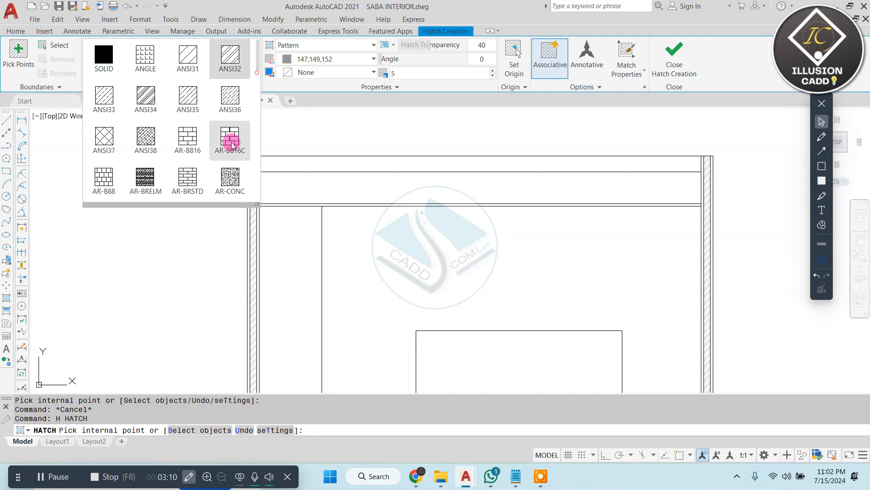
left_click(229, 136)
left_click(323, 161)
scroll(323, 162, "down", 2)
middle_click_drag(344, 232, 333, 193)
scroll(360, 236, "up", 2)
left_click(359, 232)
scroll(359, 231, "down", 1)
middle_click_drag(360, 230, 337, 294)
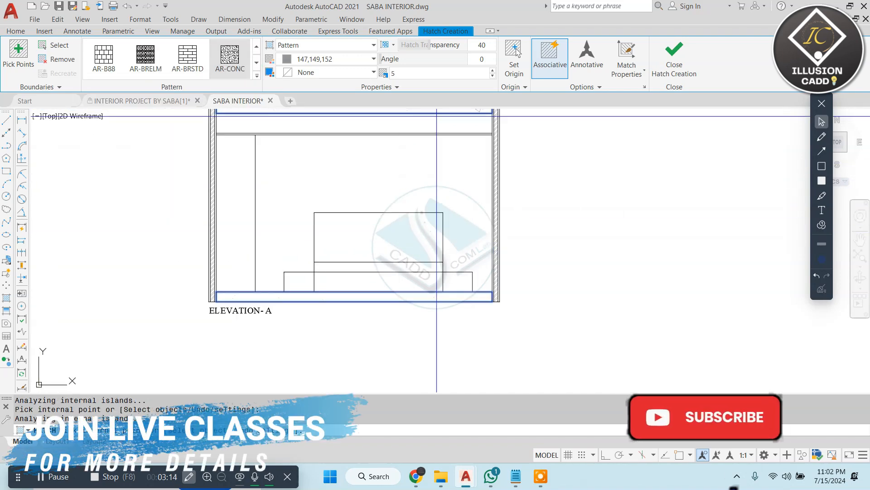
middle_click_drag(403, 149, 402, 193)
Set the slab hatch scale to 0.5 and its colour to dark grey, and finish the hatch
left_click(408, 73)
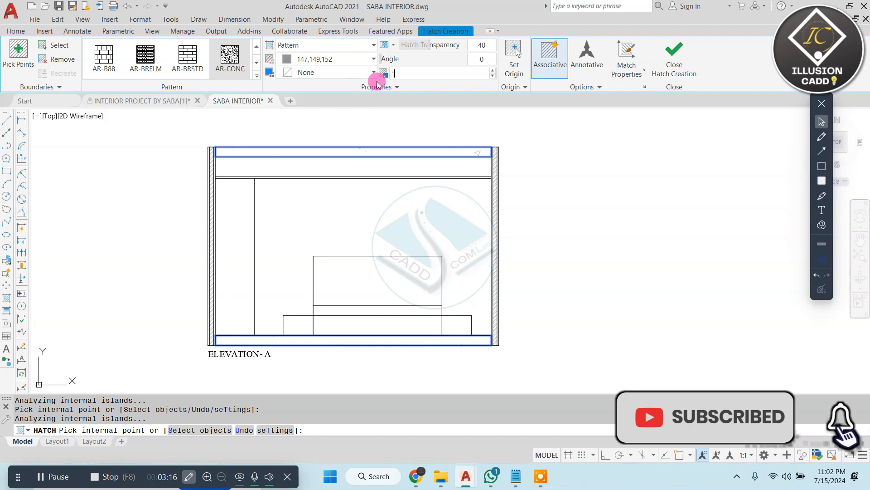
type("0.5")
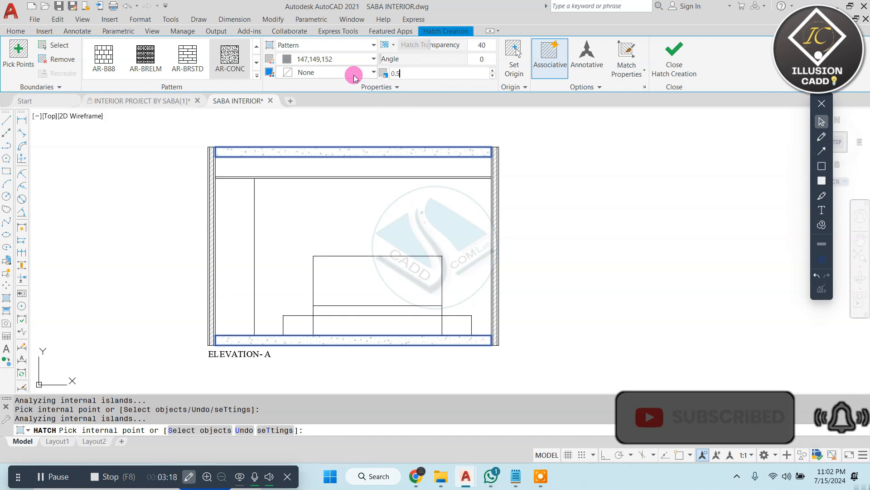
left_click(334, 59)
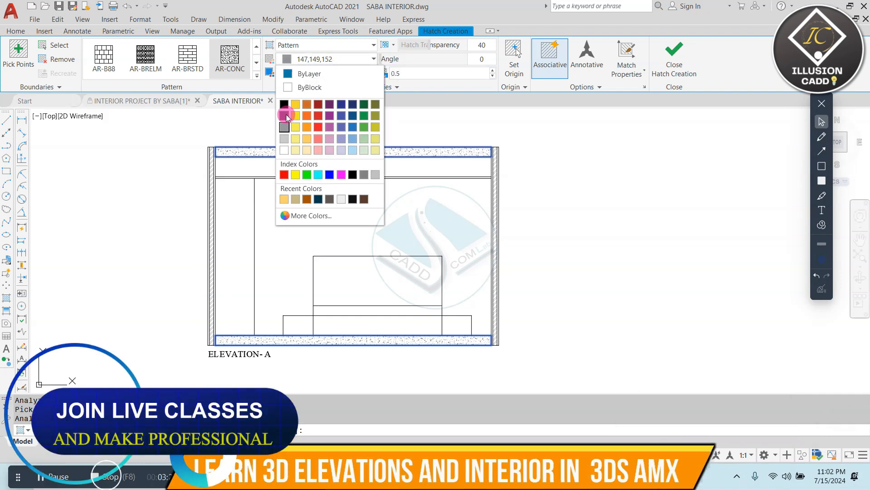
left_click(284, 115)
key("Escape")
scroll(272, 190, "up", 8)
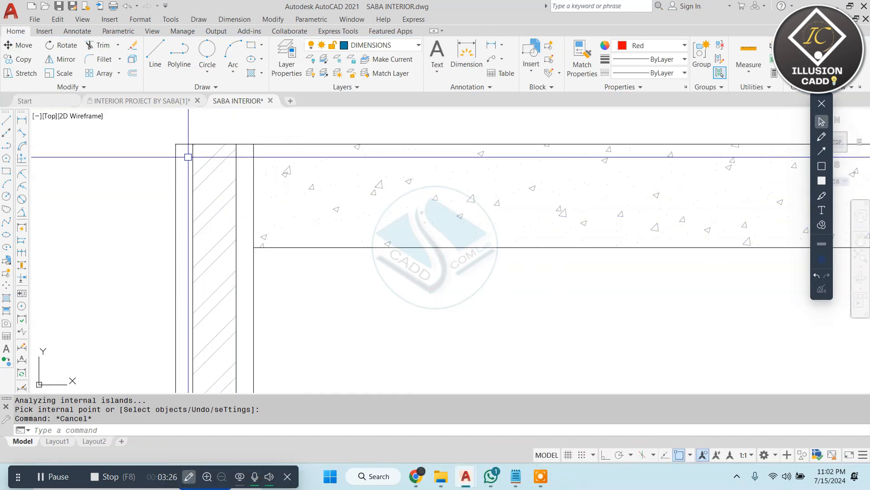
Change the two false ceiling lines in Elevation-A to the orange-brown colour 205,105,40
key("Escape")
scroll(361, 172, "down", 6)
scroll(361, 172, "down", 3)
scroll(423, 183, "up", 3)
key("Escape")
left_click(437, 182)
left_click(354, 221)
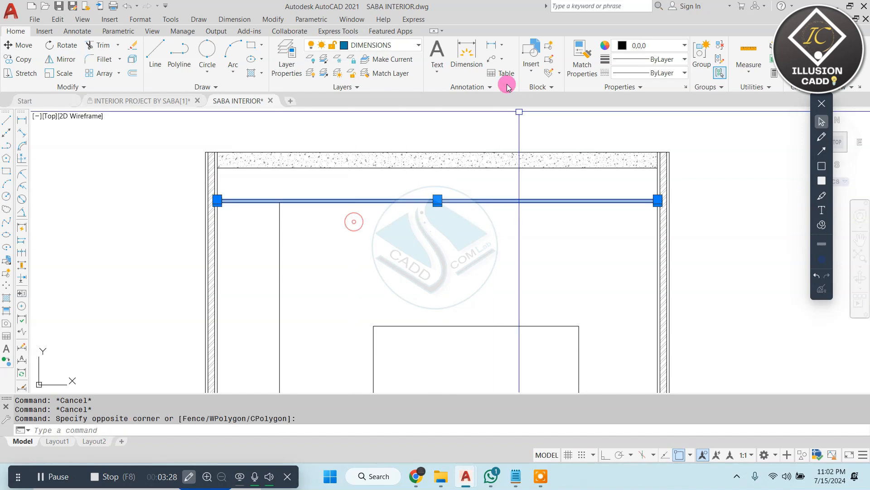
left_click(628, 46)
left_click(641, 92)
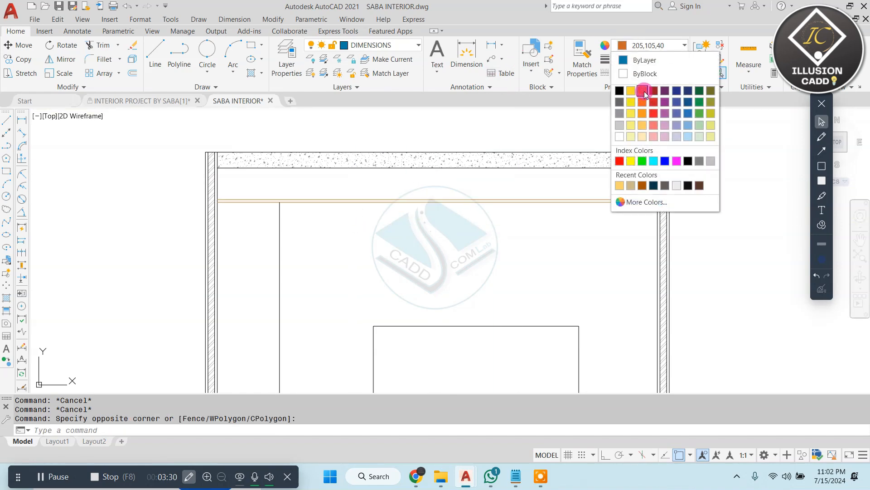
key("Escape")
key("Escape")
Draw a rectangle from the top of the vertical line beside the left wall to the wall's corner with the floor
scroll(254, 208, "down", 3)
type("REC")
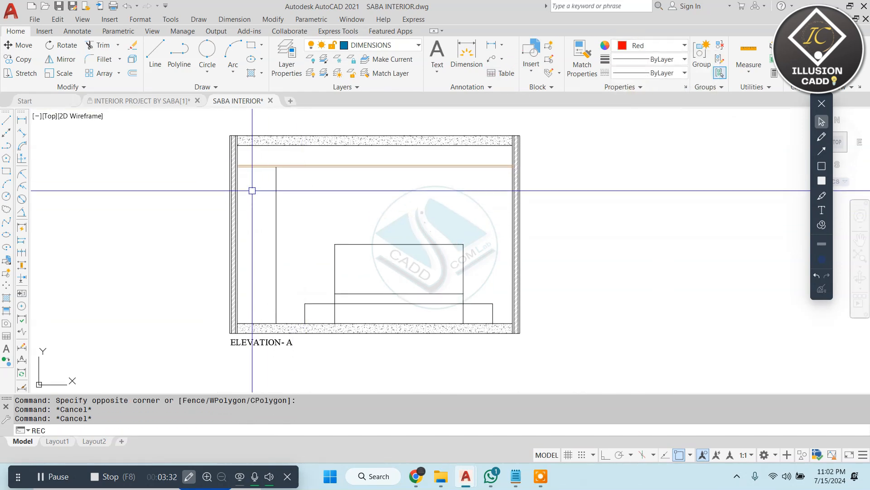
key("space")
scroll(268, 170, "up", 2)
left_click(281, 166)
middle_click_drag(240, 315, 324, 186)
left_click(309, 286)
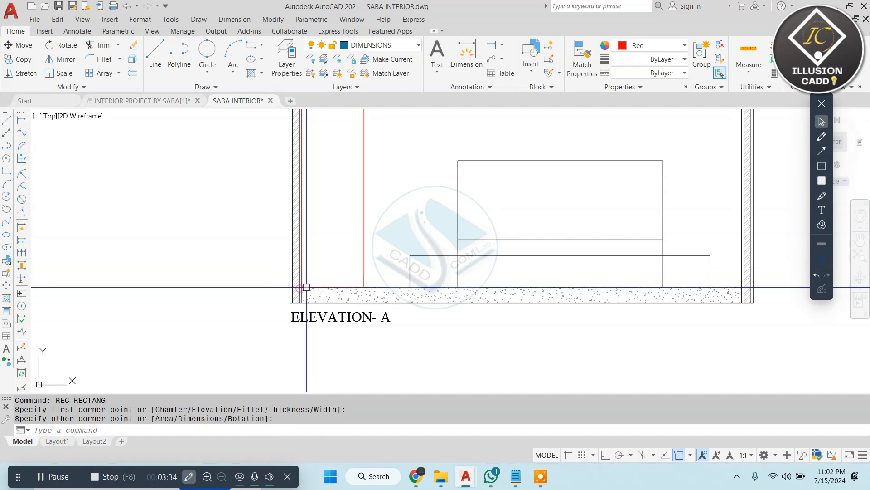
Start a new hatch with the ANSI31 pattern inside the tall rectangle beside Elevation-A's left wall
scroll(356, 290, "down", 2)
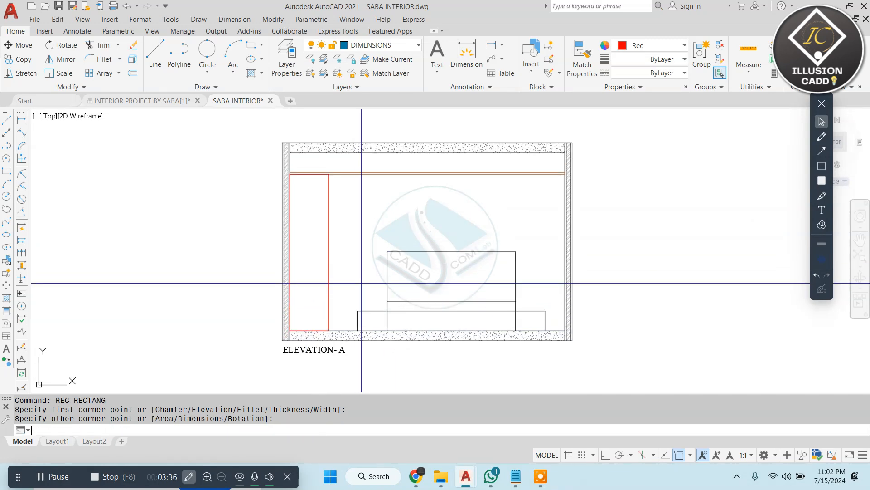
type("H")
key("space")
left_click(257, 74)
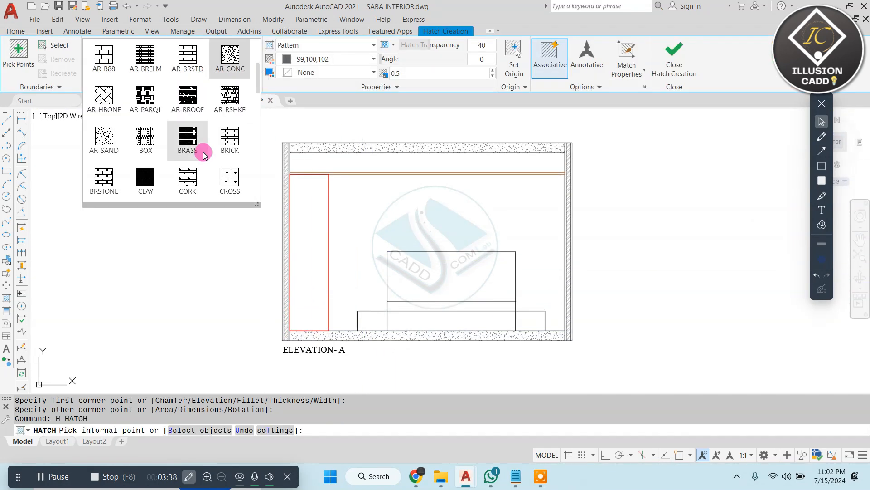
scroll(204, 151, "down", 2)
scroll(195, 61, "up", 2)
left_click(189, 58)
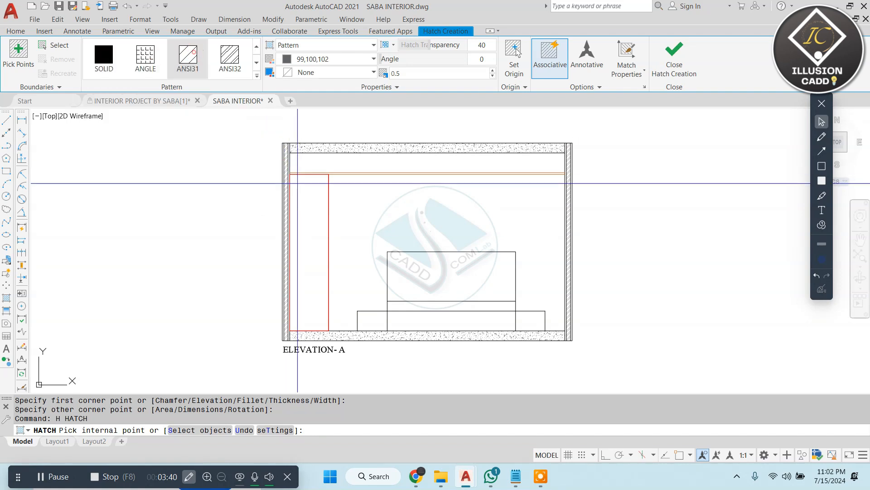
left_click(307, 200)
left_click(301, 191)
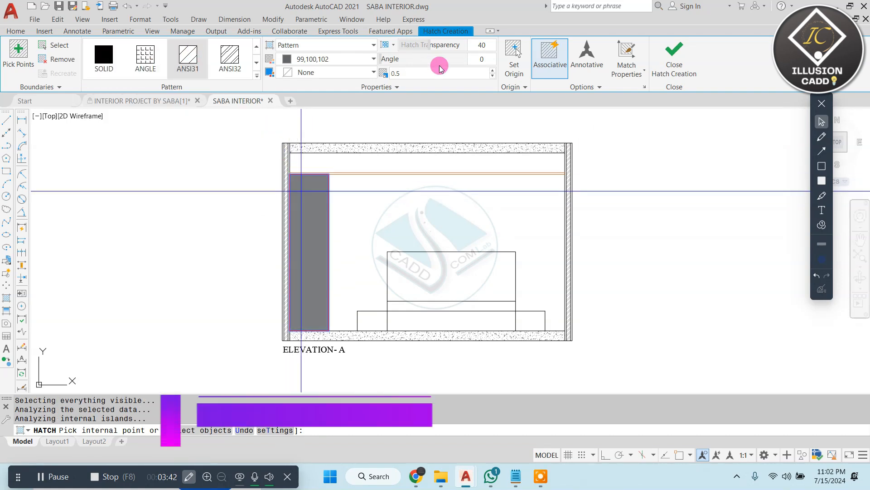
Set the hatch scale of the tall rectangle beside the left wall to 8
left_click(415, 73)
type("2")
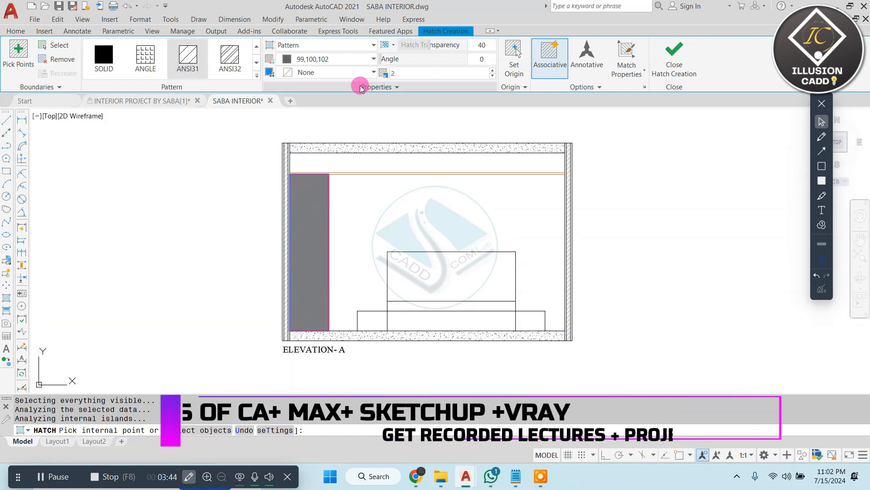
key("BackSpace")
type("3")
key("Return")
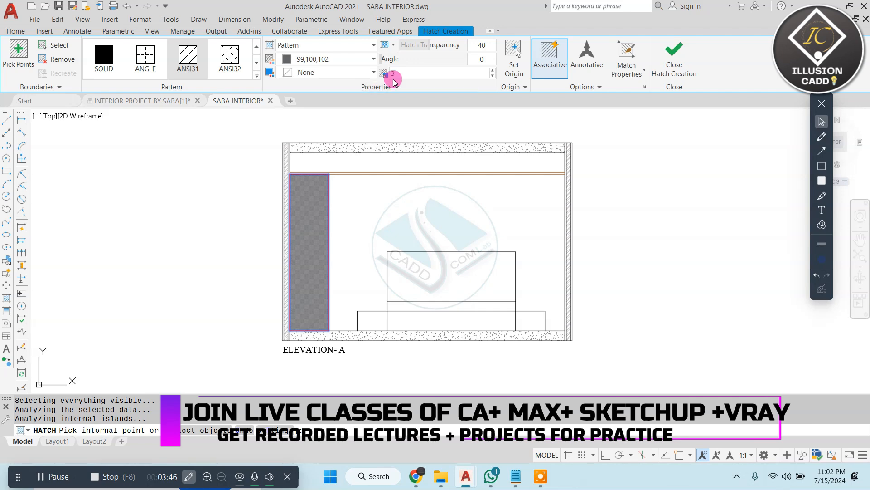
type("4")
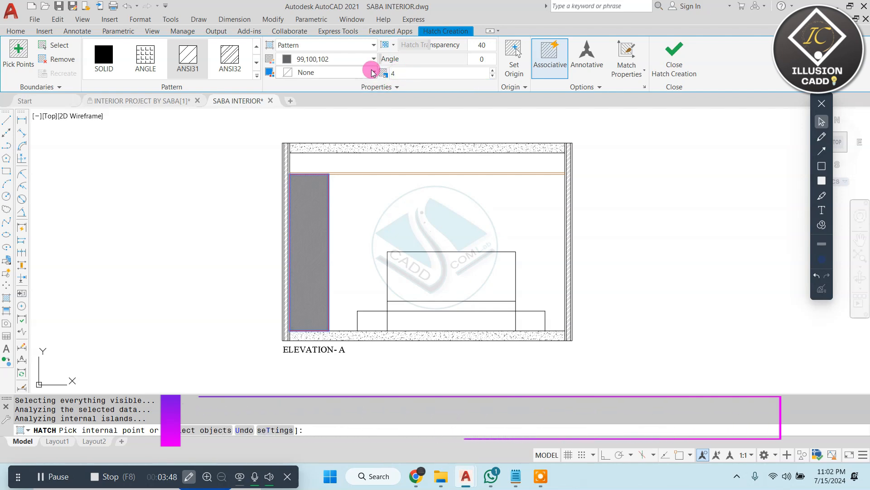
key("BackSpace")
type("6")
key("Return")
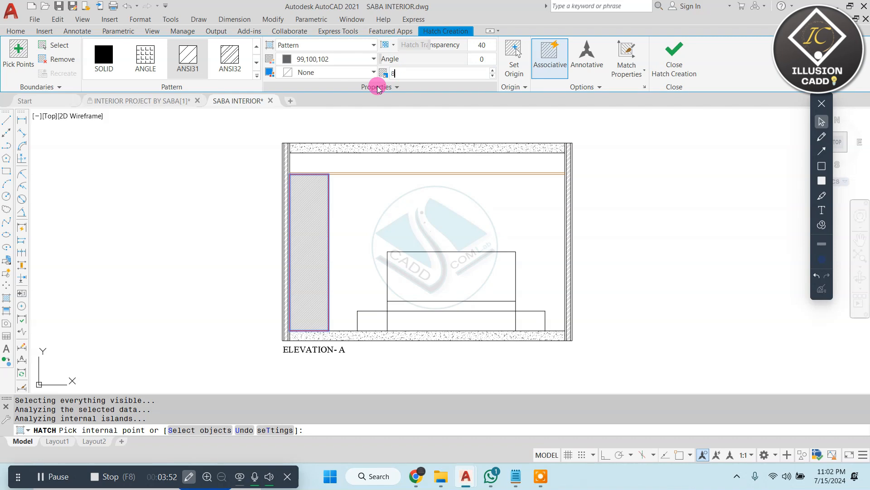
Set the hatch angle to 45 so its lines run vertically, and its colour to 205,105,40
left_click(482, 61)
type("45")
key("Return")
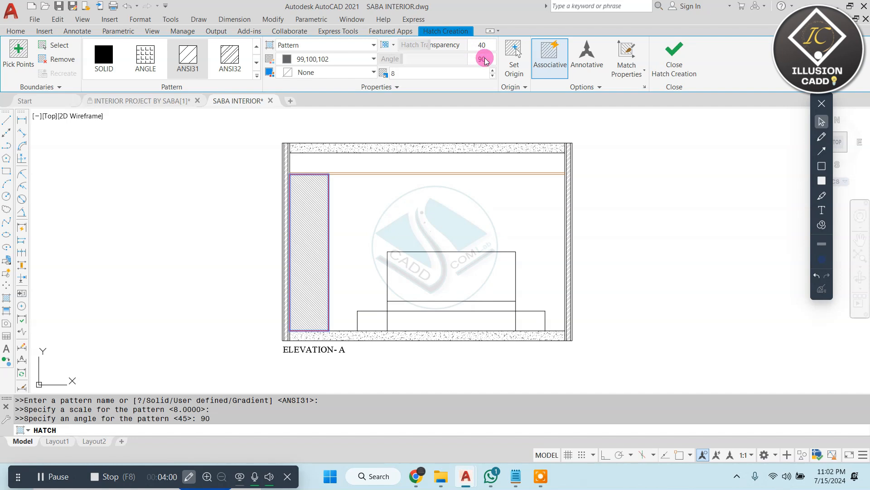
left_click(493, 75)
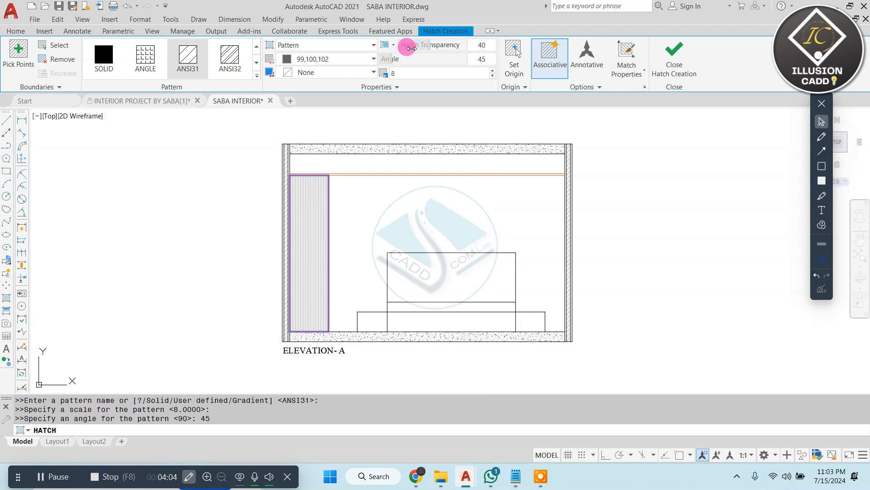
left_click(336, 59)
left_click(305, 101)
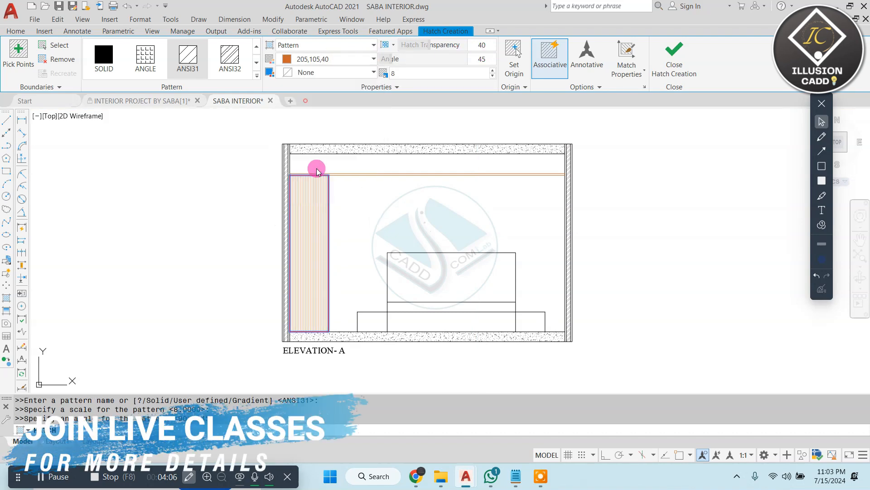
Reduce the hatch transparency to 17 and finish the hatch
scroll(305, 151, "up", 6)
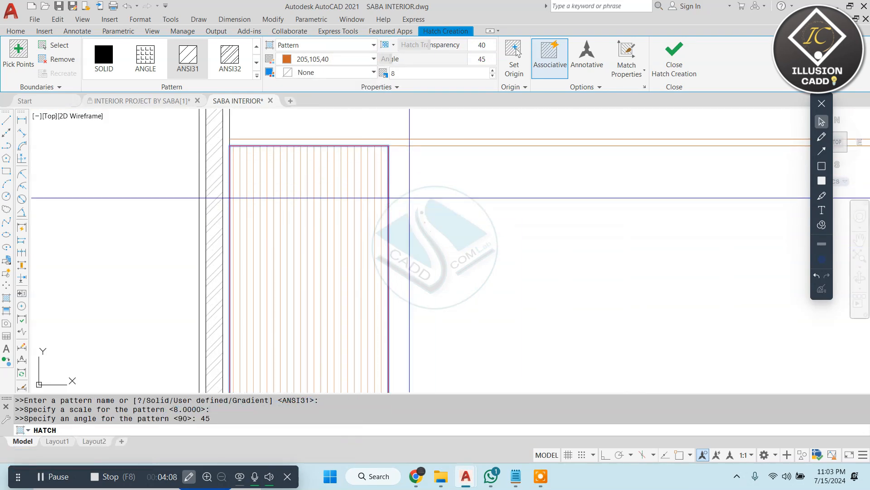
left_click_drag(430, 46, 345, 46)
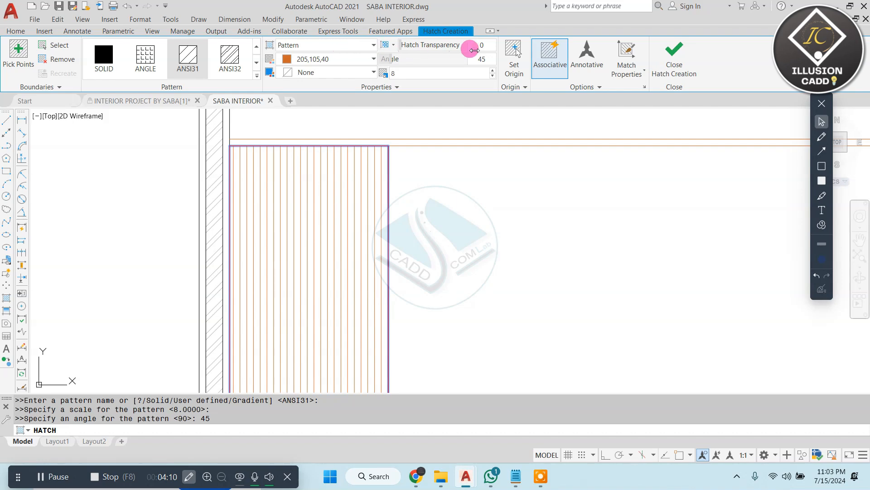
left_click_drag(474, 50, 386, 54)
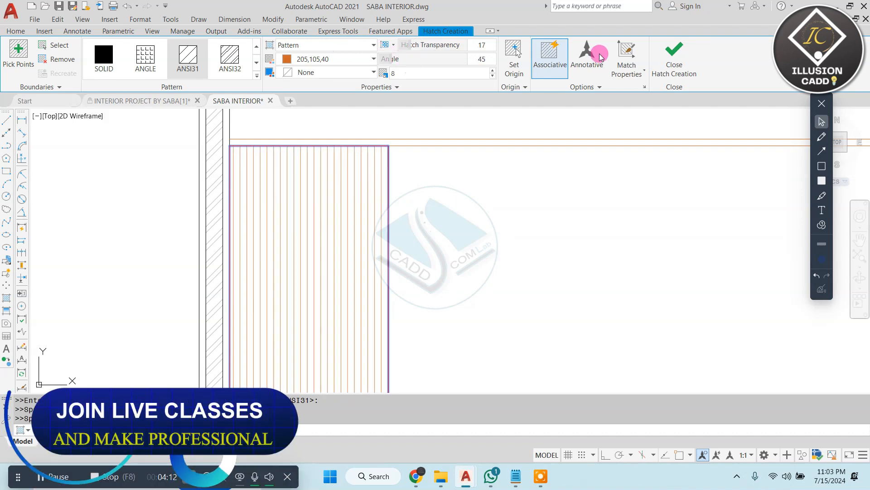
key("Escape")
scroll(408, 228, "down", 8)
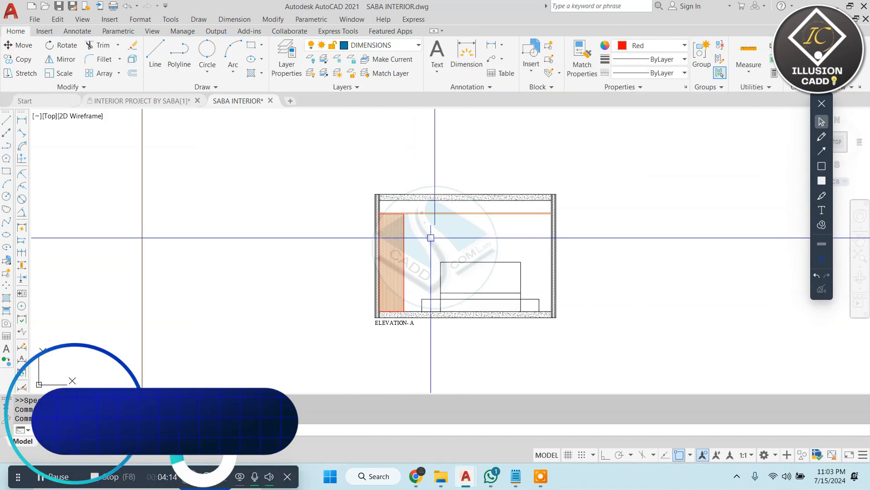
Change the red outline of the hatched rectangle beside the left wall to black
scroll(402, 216, "up", 10)
scroll(427, 202, "up", 2)
left_click(427, 218)
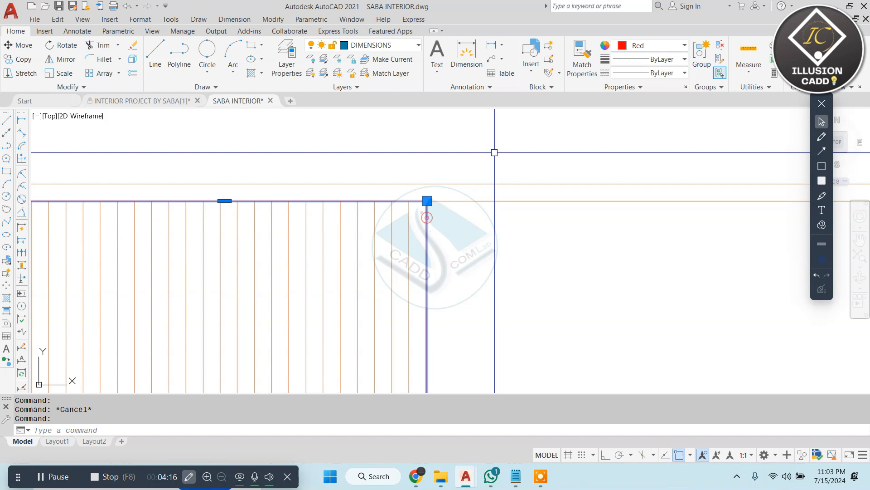
left_click(650, 44)
left_click(618, 92)
key("Escape")
scroll(471, 218, "down", 10)
scroll(704, 213, "up", 2)
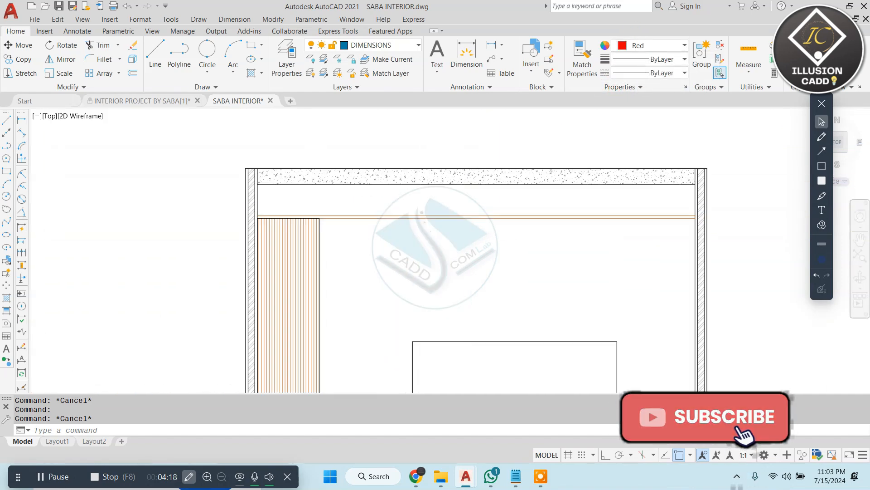
Copy the WARDROBE label from the reference Elevation A onto the hatched rectangle in the new Elevation-A
scroll(466, 218, "down", 10)
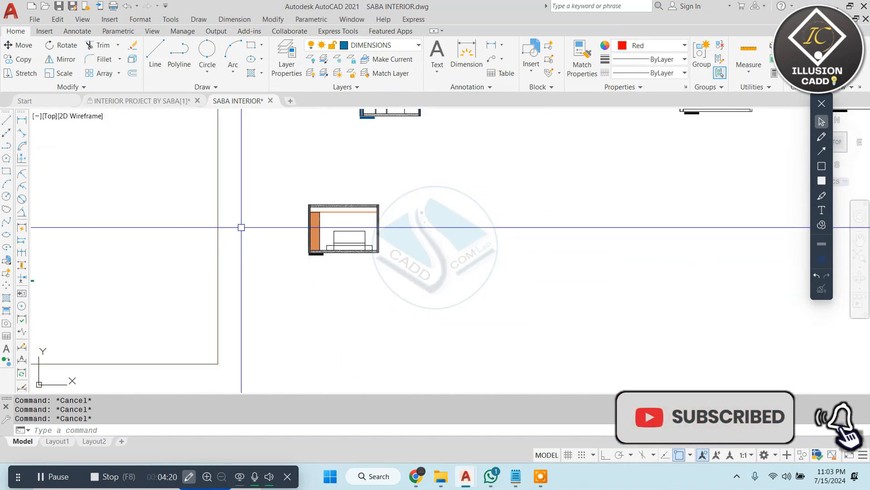
scroll(241, 227, "down", 2)
middle_click_drag(203, 230, 338, 227)
scroll(178, 248, "up", 8)
scroll(250, 210, "up", 6)
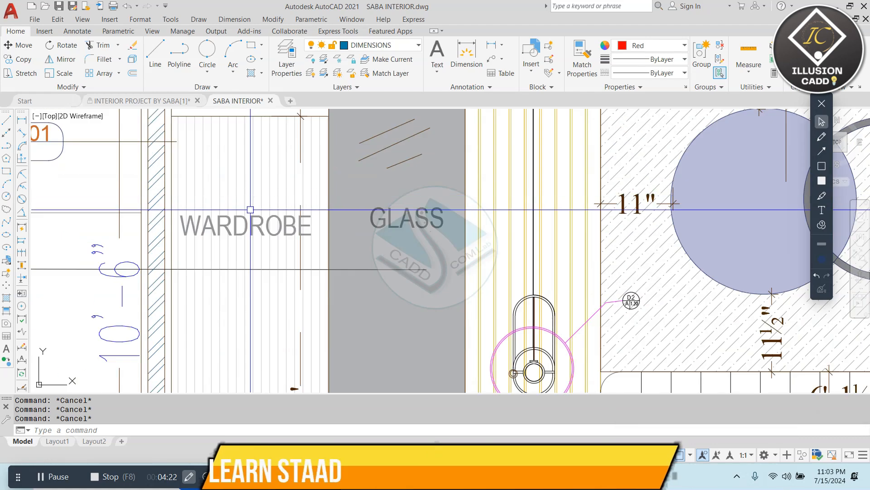
left_click(257, 227)
left_click(260, 228)
scroll(260, 228, "down", 8)
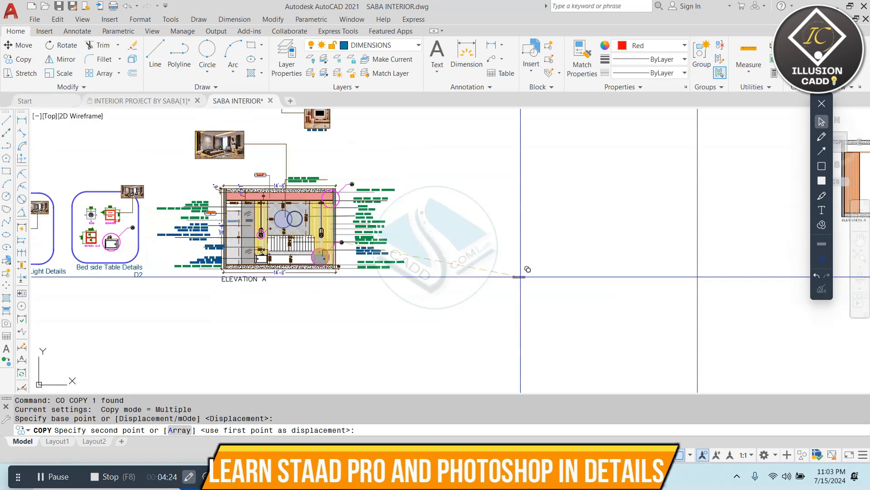
scroll(342, 237, "up", 5)
scroll(454, 215, "up", 4)
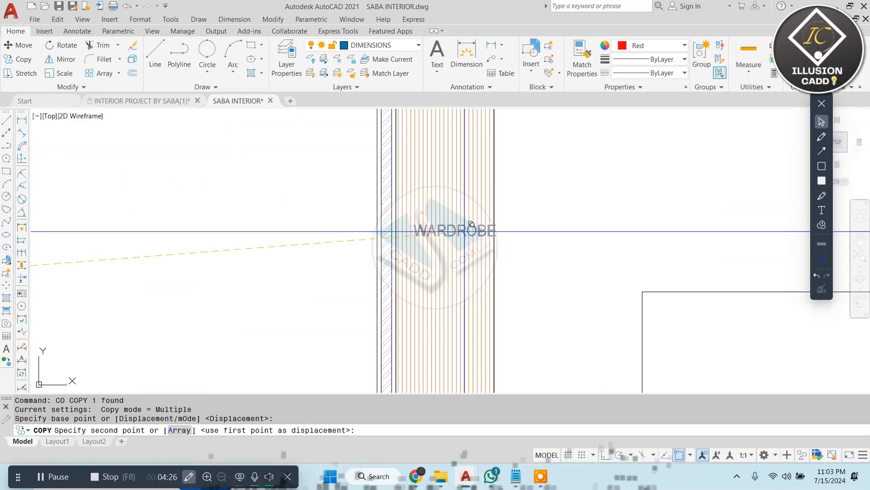
left_click(455, 217)
scroll(455, 217, "down", 2)
key("Escape")
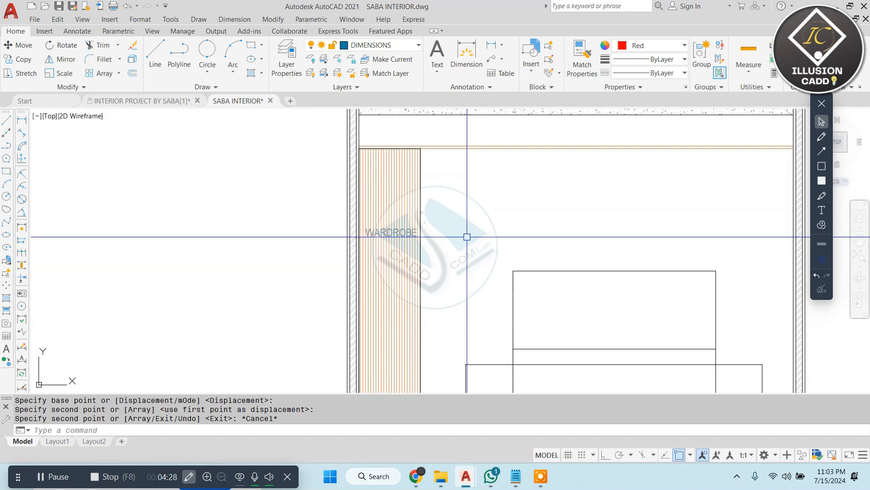
key("Escape")
Fillet both upper corners of the bed headboard in Elevation-A with a radius of 4
scroll(436, 232, "down", 4)
middle_click_drag(481, 234, 416, 220)
scroll(435, 241, "up", 2)
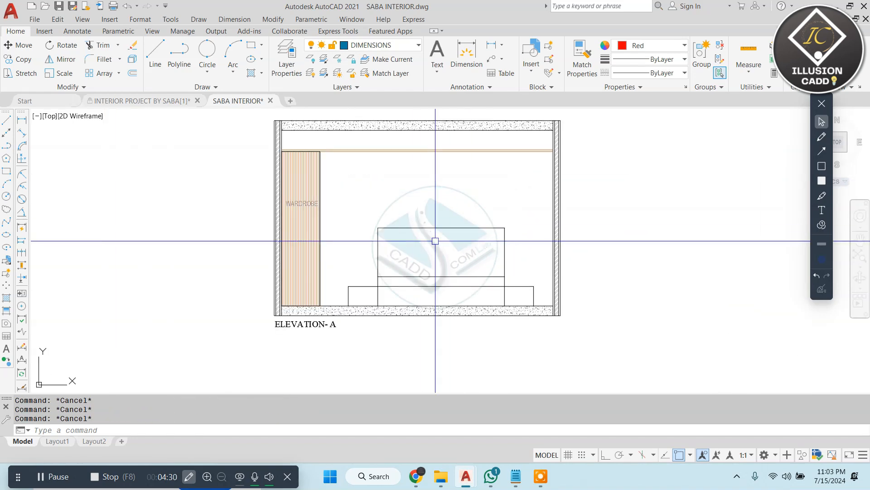
type("f")
key("Return")
type("r")
key("Return")
type("4")
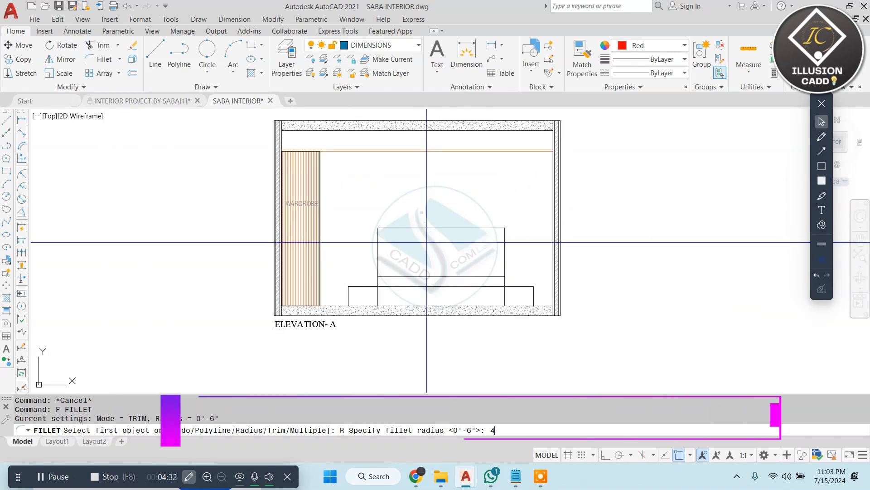
key("Return")
scroll(392, 228, "up", 3)
left_click(374, 221)
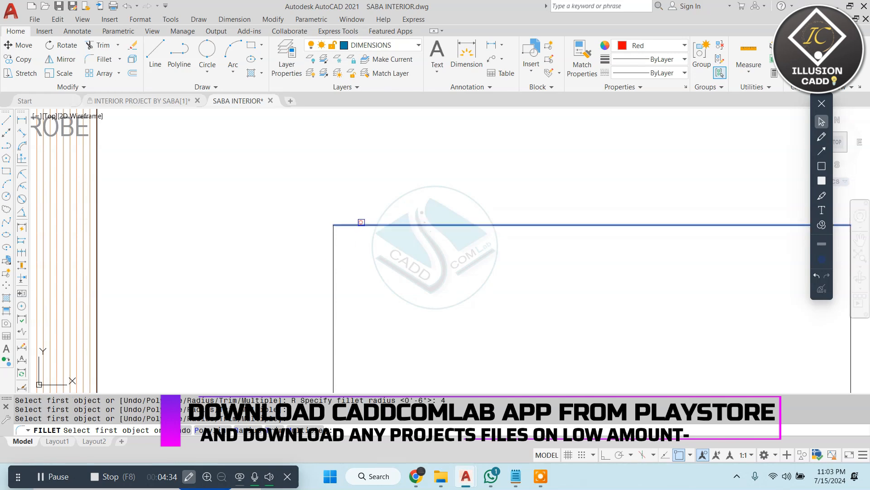
left_click(329, 279)
scroll(499, 231, "down", 2)
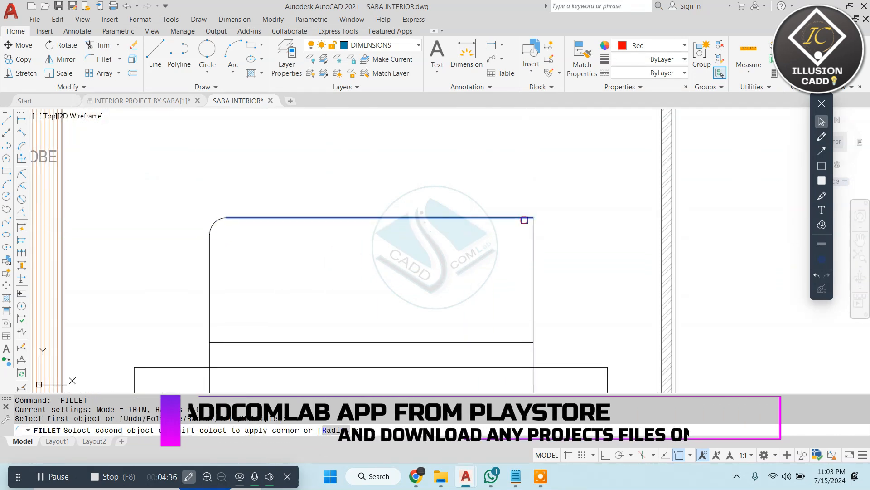
key("Escape")
Draw a vertical line near the headboard's left end, from its top edge down to the horizontal line below
scroll(472, 249, "down", 3)
scroll(473, 248, "up", 1)
type("L")
key("Return")
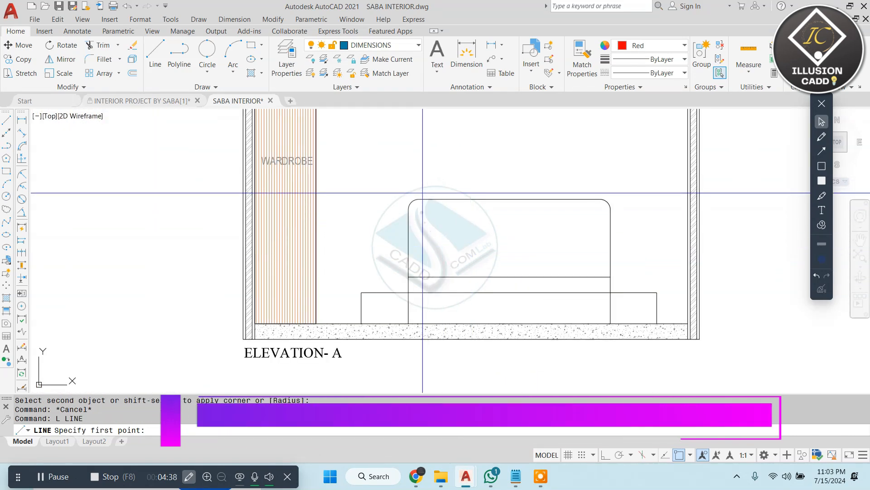
left_click(422, 196)
left_click(425, 277)
key("Escape")
scroll(432, 231, "up", 2)
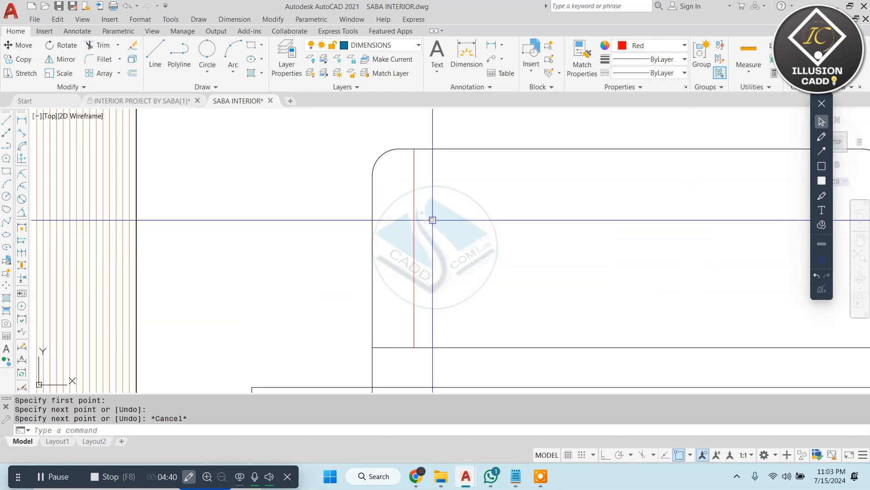
Copy the vertical headboard line as an array of 15 items fitted across to the headboard's right end
left_click(433, 220)
left_click(396, 260)
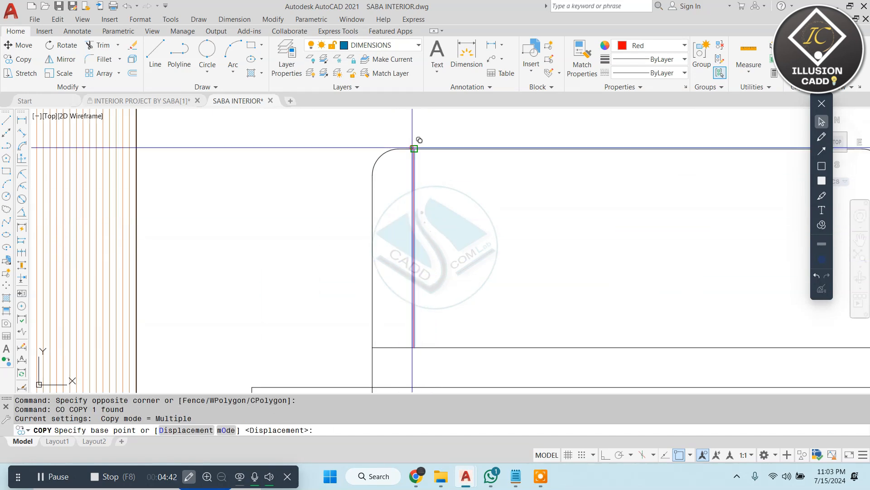
left_click(413, 148)
type("A")
key("Return")
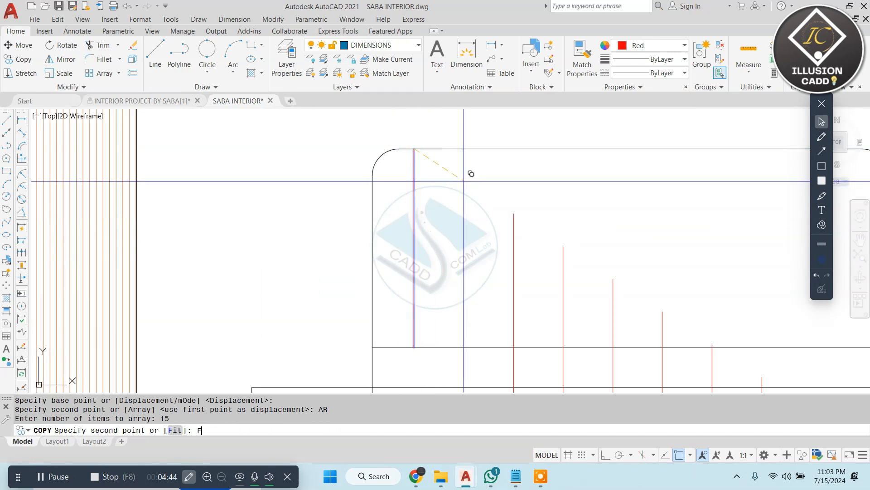
scroll(406, 189, "down", 3)
type("F")
key("Return")
left_click(531, 221)
key("Escape")
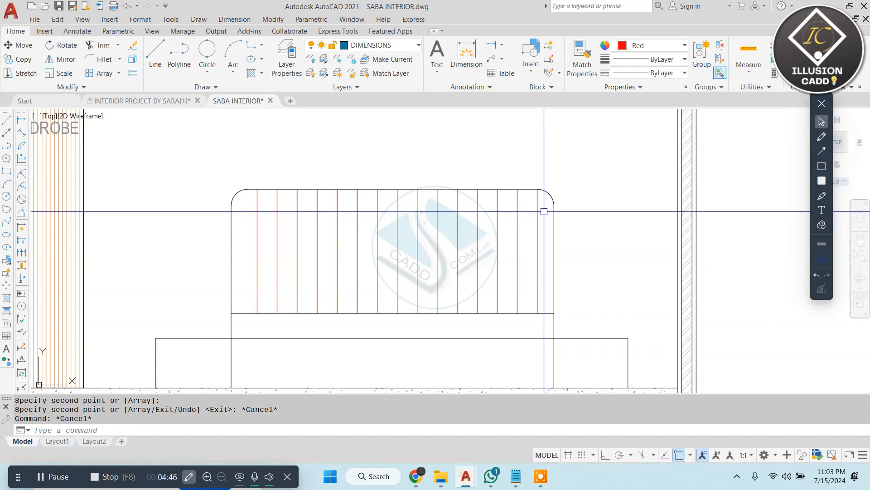
Change all the vertical headboard lines to the orange-brown colour
left_click(544, 205)
left_click(257, 260)
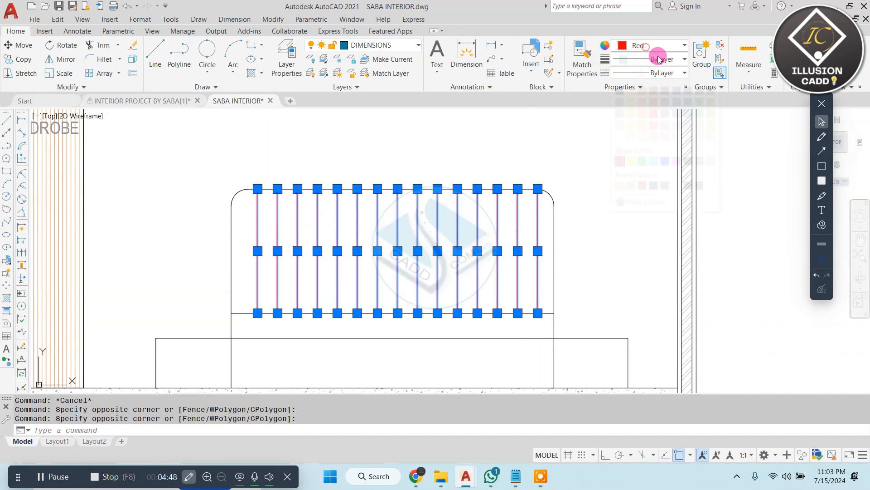
left_click(653, 46)
left_click(643, 94)
key("Escape")
key("Escape")
scroll(367, 255, "down", 4)
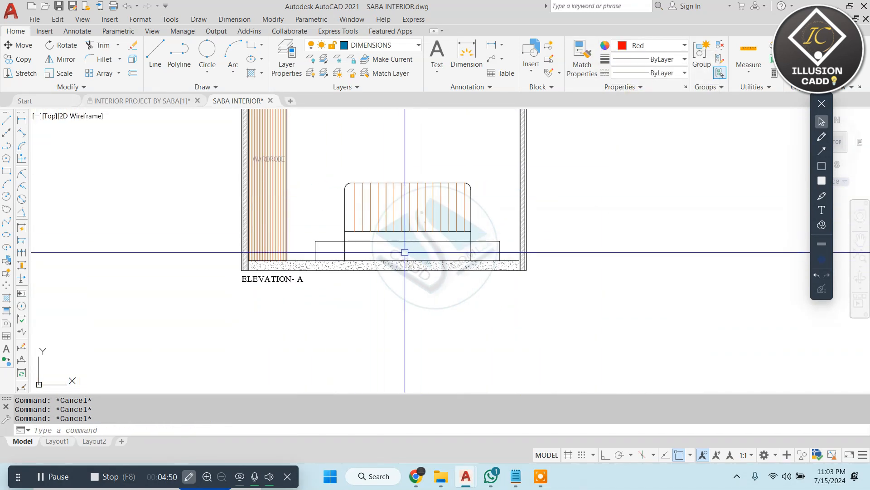
Examine the bedside table in the bedroom reference photo and in the finished, annotated Elevation A drawing
scroll(399, 253, "down", 5)
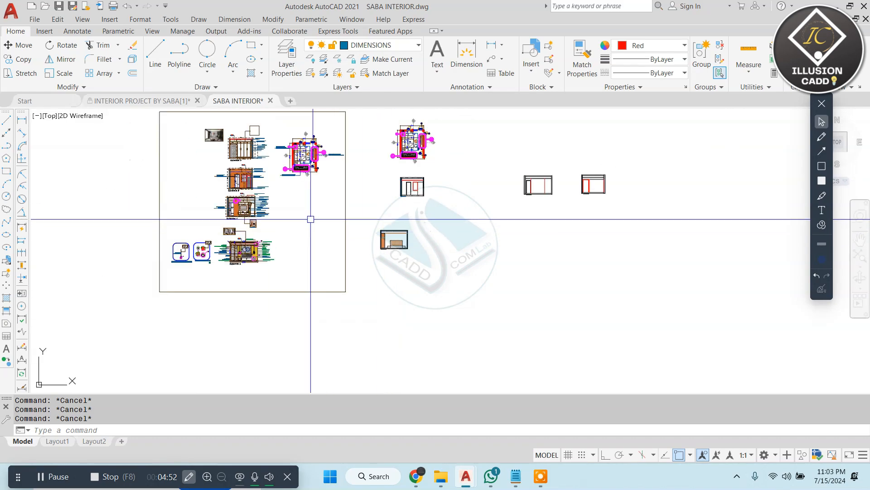
scroll(265, 154, "up", 10)
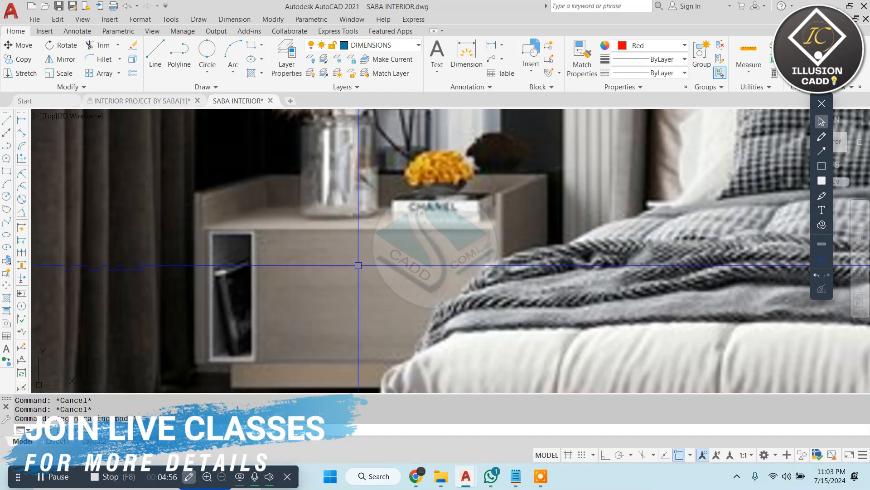
scroll(358, 265, "down", 2)
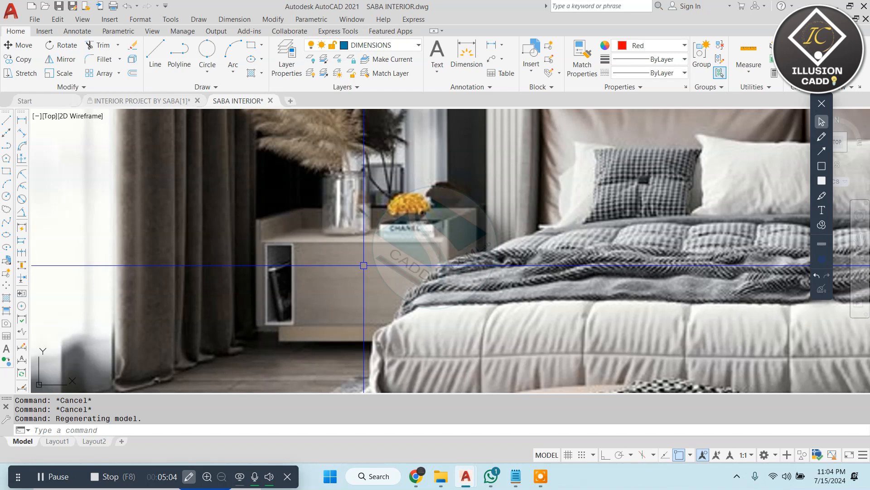
key("Escape")
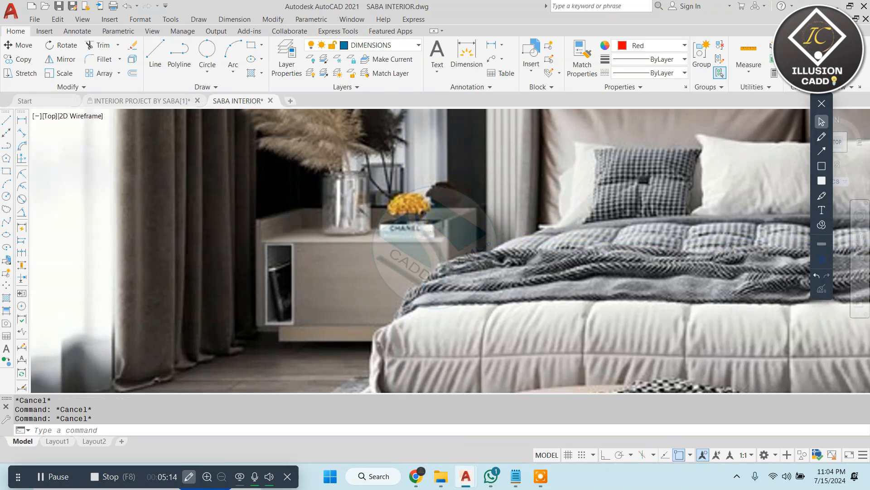
scroll(452, 251, "down", 12)
middle_click_drag(507, 313, 422, 175)
middle_click_drag(469, 352, 414, 207)
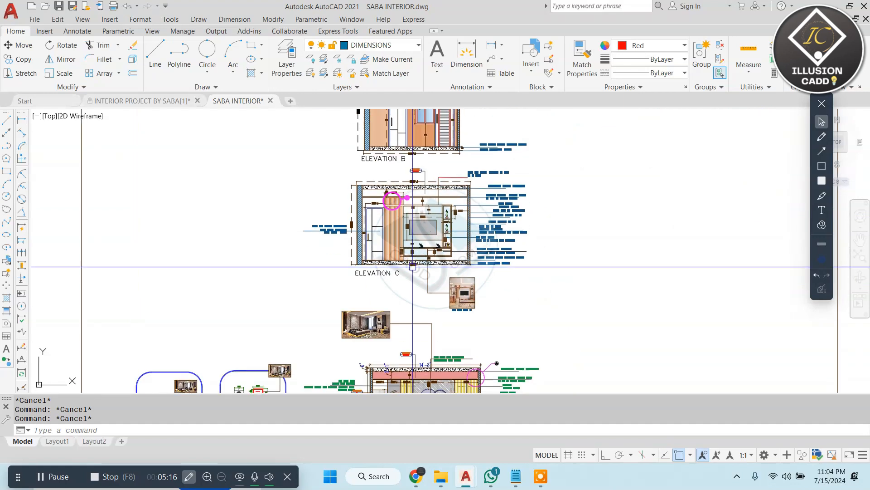
middle_click_drag(409, 348, 391, 208)
scroll(372, 301, "up", 6)
scroll(449, 291, "up", 6)
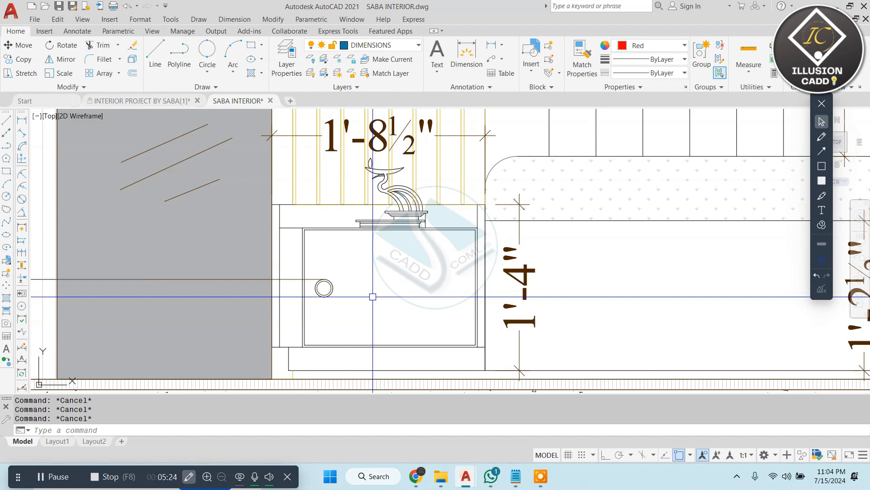
scroll(373, 296, "down", 10)
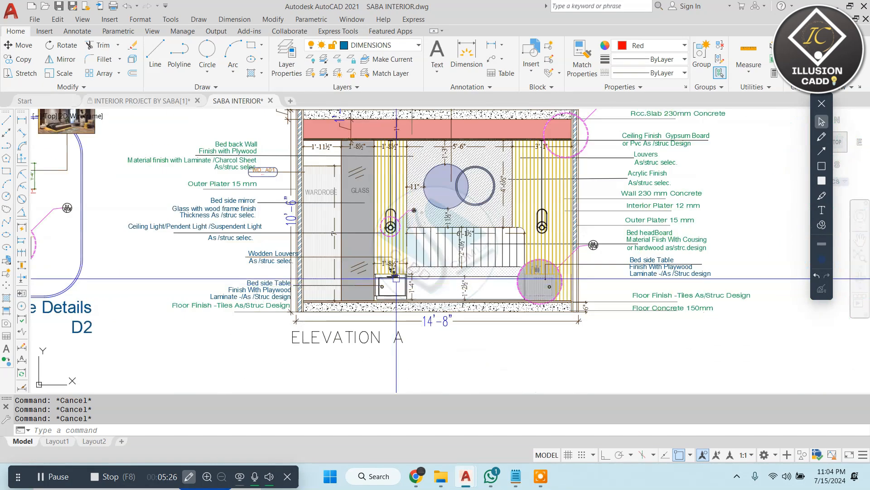
scroll(399, 254, "up", 5)
scroll(431, 178, "down", 3)
middle_click_drag(446, 125, 399, 239)
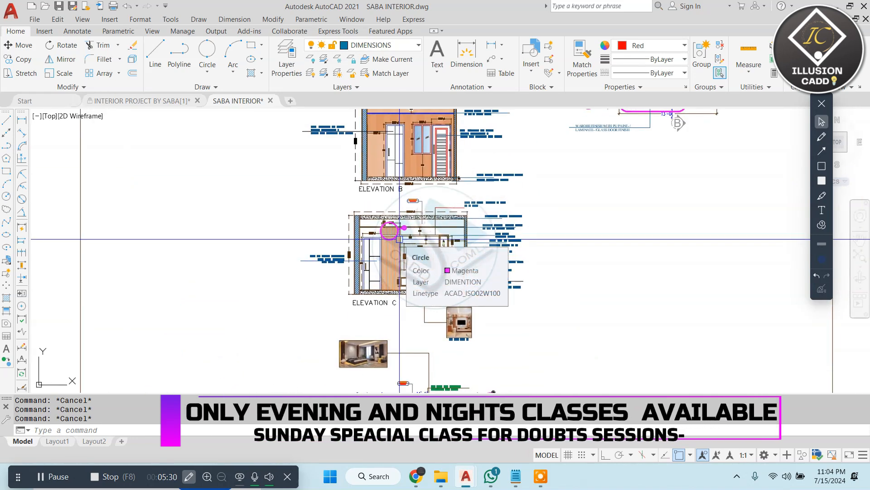
Copy the bedroom reference photo near Elevation D and place the copy beside the bedside table in the finished Elevation A
scroll(394, 206, "down", 6)
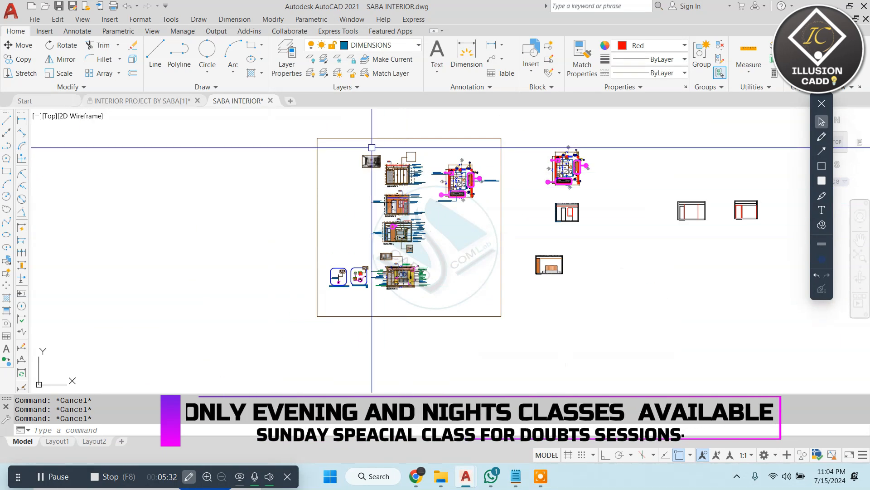
scroll(371, 148, "up", 6)
left_click(371, 159)
left_click(309, 217)
type("C")
left_click(309, 217)
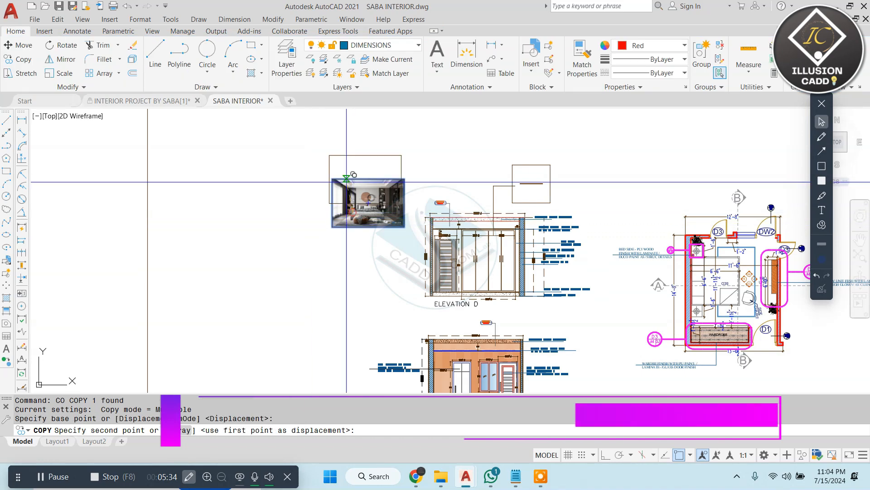
scroll(408, 252, "down", 5)
scroll(369, 257, "up", 8)
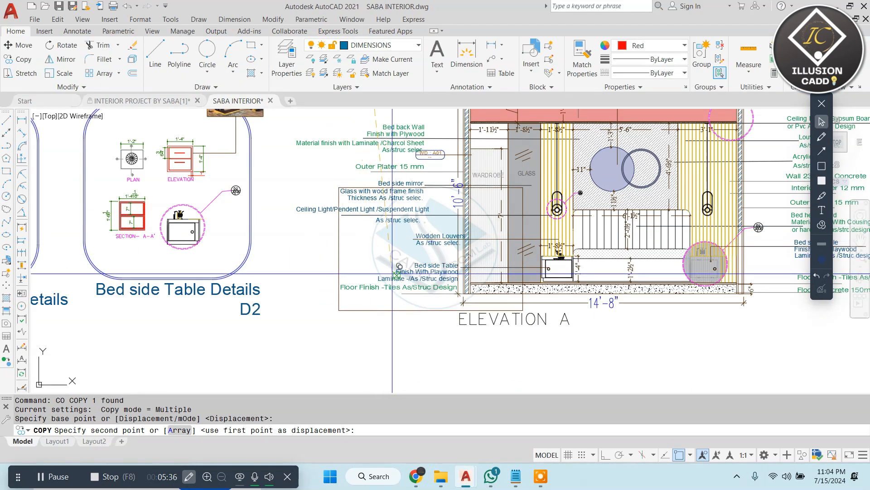
left_click(498, 275)
key("Escape")
Compare the bedside furniture in the copied reference photo with the drawn bedside table of the finished Elevation A
scroll(497, 278, "up", 6)
scroll(227, 236, "down", 4)
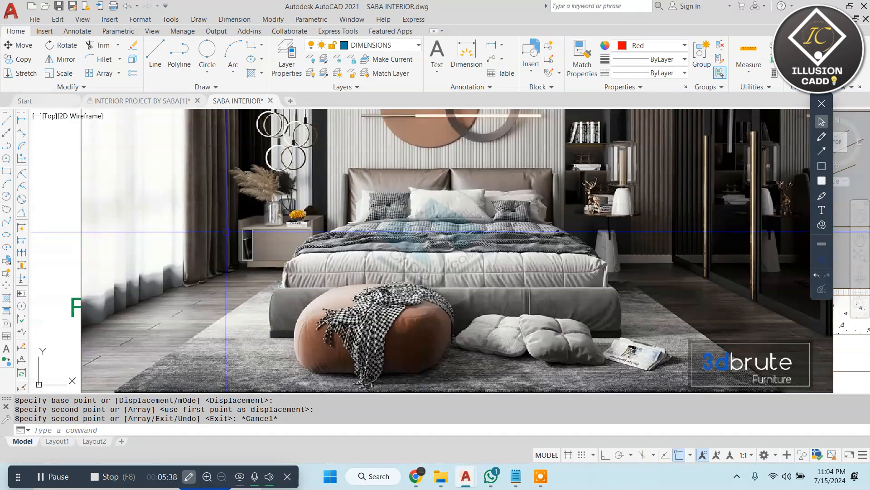
scroll(313, 257, "up", 6)
scroll(325, 254, "down", 5)
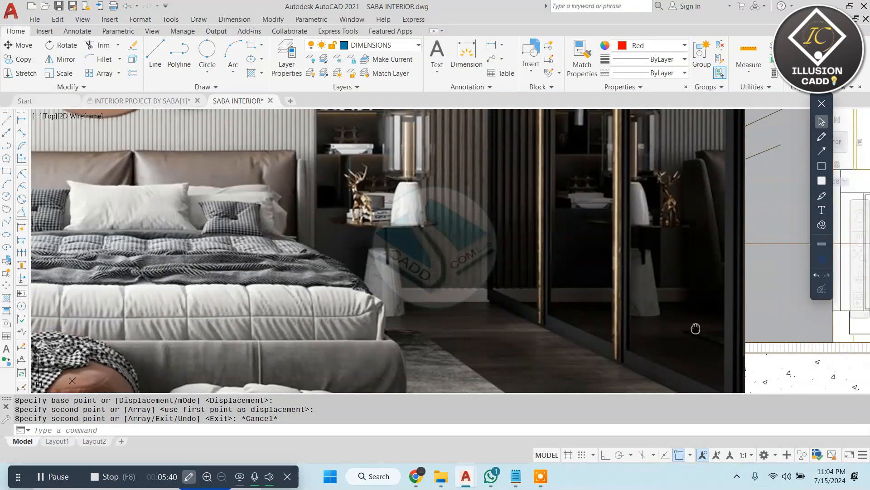
scroll(345, 225, "up", 6)
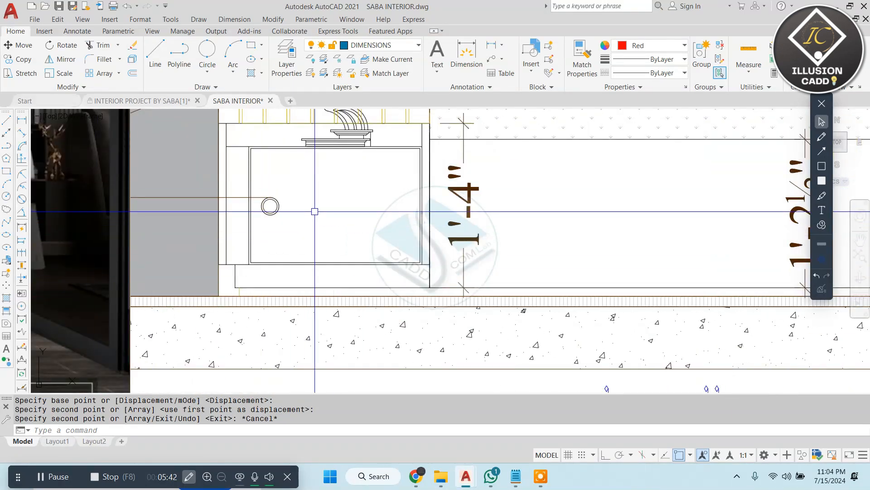
key("Escape")
scroll(317, 210, "down", 5)
scroll(400, 239, "up", 3)
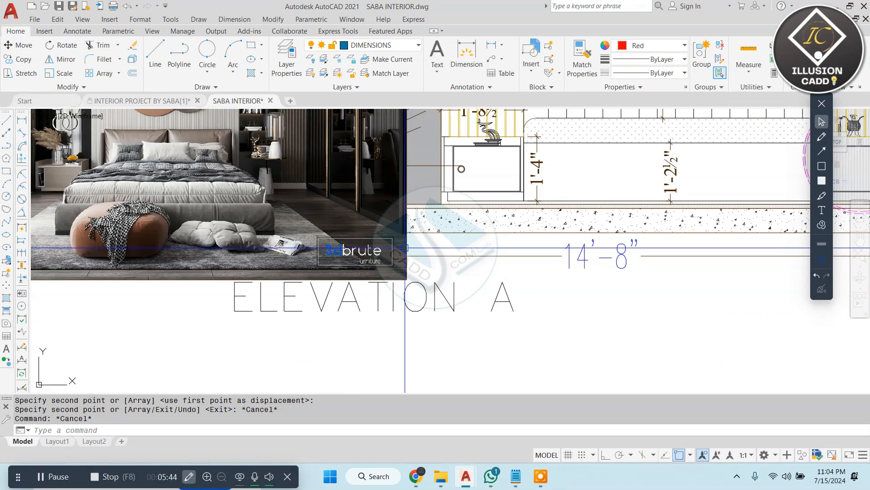
Move the copied reference photo clear of the finished Elevation A, into the empty space below the bedside table details
left_click(405, 248)
type("m")
key("space")
left_click(336, 205)
scroll(431, 232, "down", 5)
left_click(307, 311)
key("Escape")
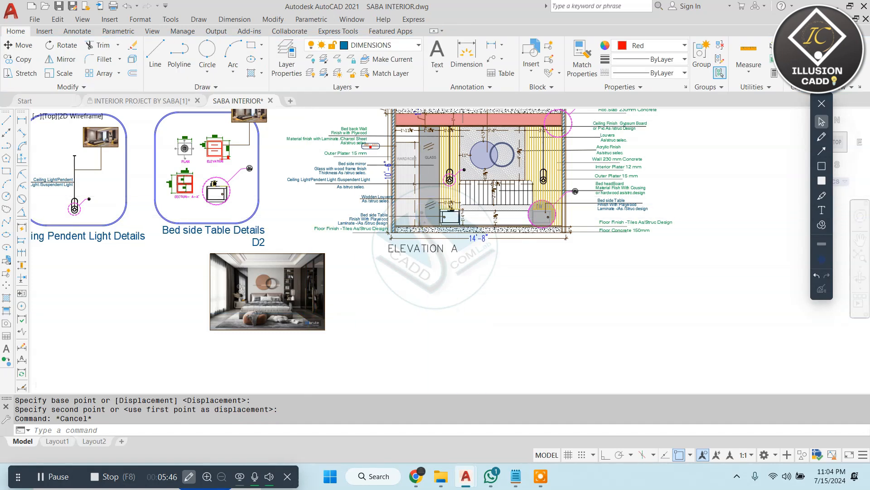
Hide the grey gradient hatch of the glass panel next to the bedside table in the finished Elevation A
scroll(444, 213, "up", 8)
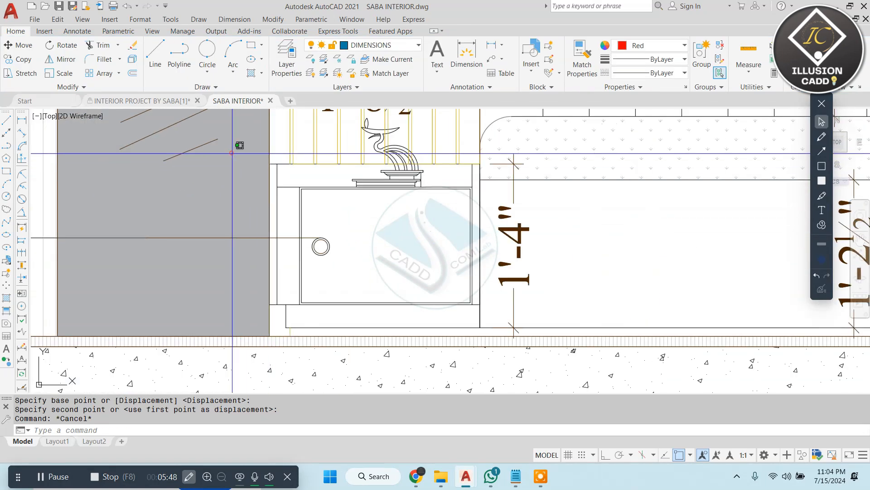
left_click(232, 153)
right_click(280, 217)
left_click(430, 247)
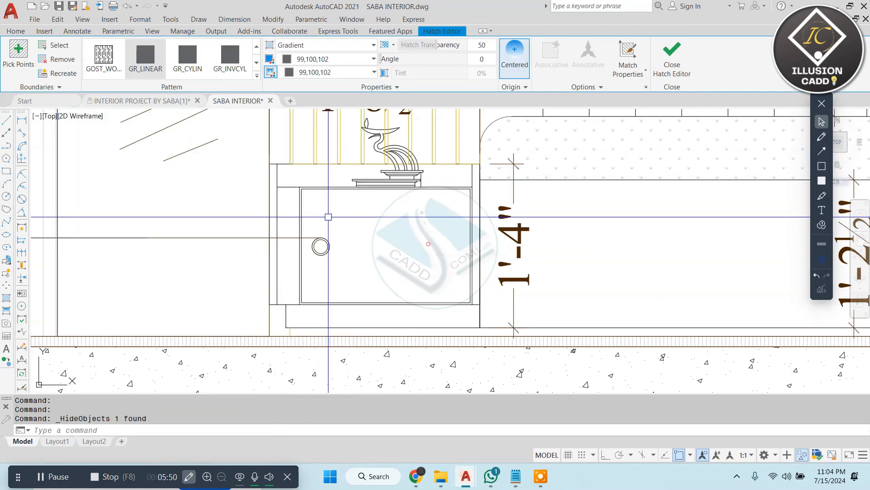
key("Escape")
key("Escape")
Copy the bedside table with its ornament from the finished Elevation A to the empty space below the new Elevation-A
middle_click_drag(265, 185, 282, 221)
left_click(277, 151)
left_click(527, 377)
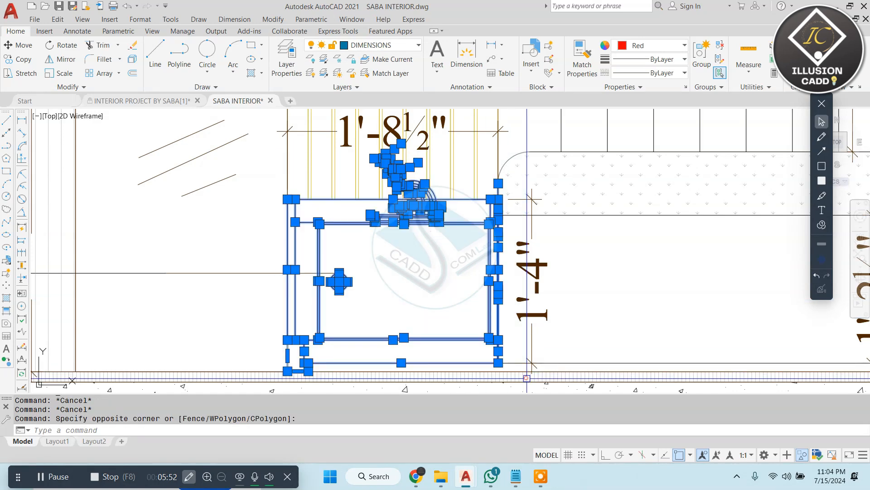
key("space")
left_click(498, 363)
scroll(499, 363, "down", 5)
middle_click_drag(498, 363, 284, 284)
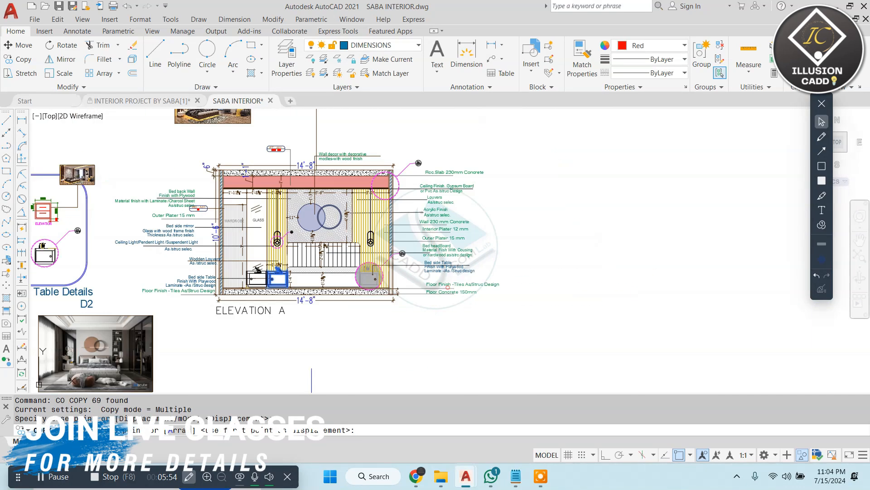
scroll(545, 295, "down", 1)
middle_click_drag(544, 296, 186, 299)
scroll(642, 274, "up", 1)
middle_click_drag(642, 274, 514, 287)
scroll(509, 278, "up", 4)
middle_click_drag(523, 247, 529, 264)
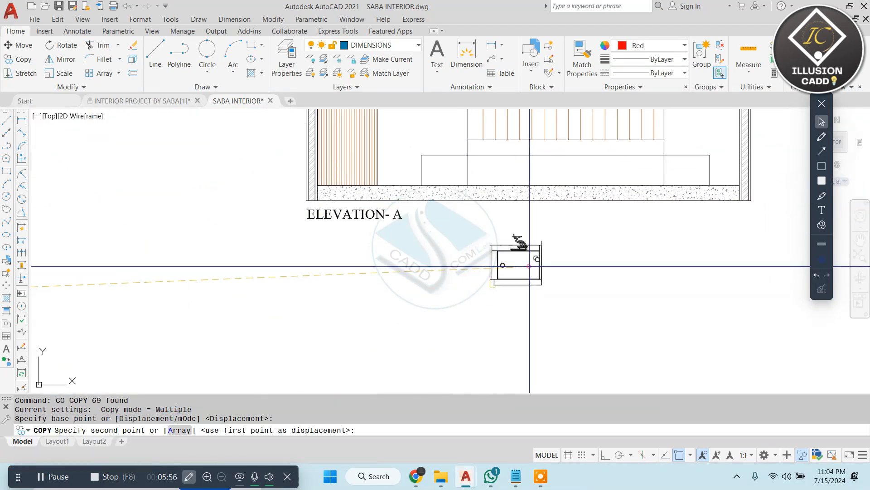
left_click(534, 265)
key("Escape")
Trim the stray line ends sticking out above the copied bedside table's upper right corner
scroll(560, 246, "up", 4)
left_click(572, 204)
key("Escape")
type("tr")
scroll(531, 230, "up", 8)
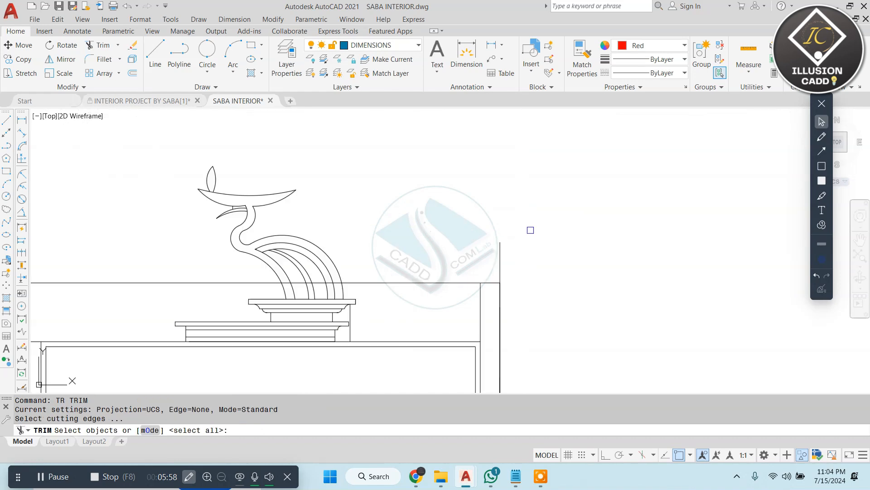
key("space")
left_click(482, 261)
left_click(438, 276)
scroll(481, 232, "down", 6)
key("Escape")
Erase the leftover line pieces at the copied bedside table's lower left corner
scroll(412, 214, "down", 4)
left_click(507, 196)
left_click(282, 324)
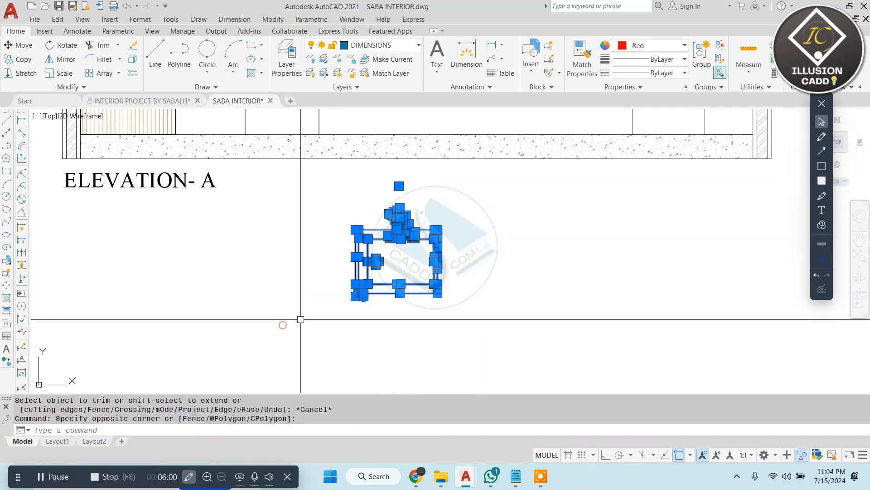
key("Escape")
scroll(362, 297, "up", 6)
left_click(355, 276)
left_click(310, 317)
type("e")
left_click(375, 316)
scroll(340, 319, "down", 5)
key("Escape")
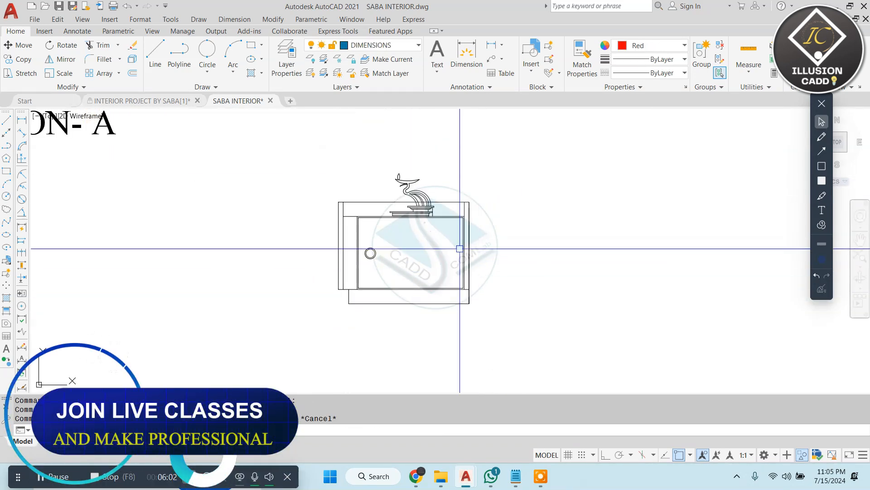
Group all the objects of the copied bedside table and its ornament
left_click(520, 181)
left_click(305, 338)
left_click(702, 61)
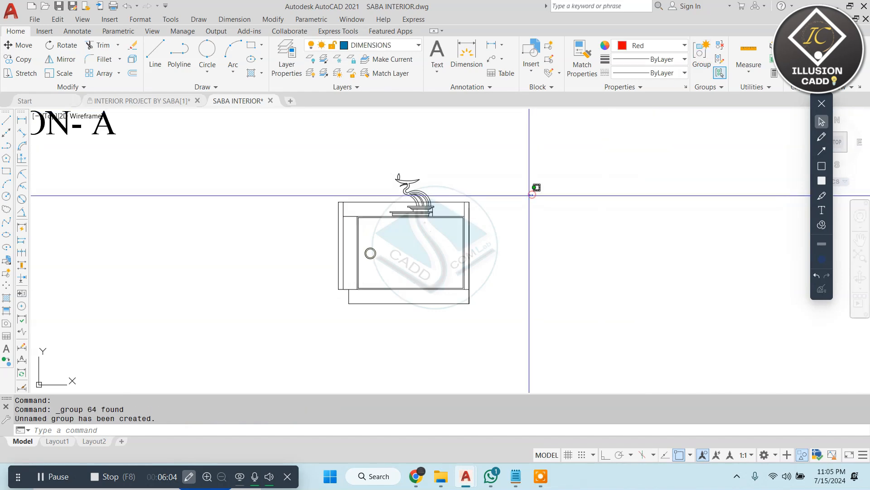
Scale the grouped bedside table by reference so its width matches the bedside outline left of the bed in Elevation-A
left_click(529, 194)
left_click(369, 263)
type("sc")
scroll(346, 230, "up", 2)
left_click(334, 252)
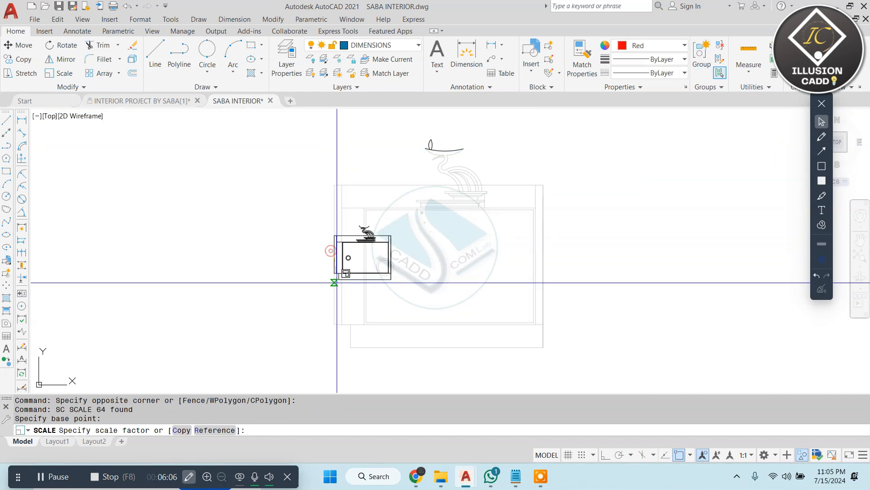
type("r")
key("Return")
left_click(532, 255)
scroll(471, 263, "down", 5)
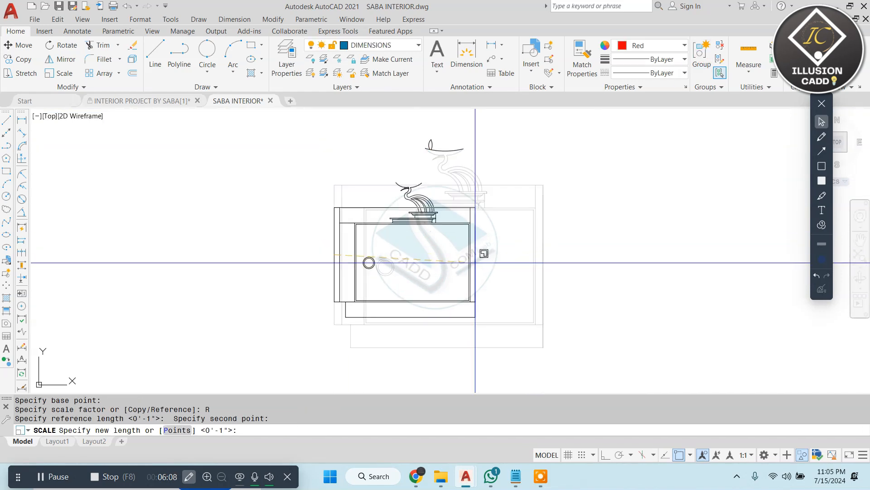
type("p")
key("Return")
scroll(400, 178, "up", 6)
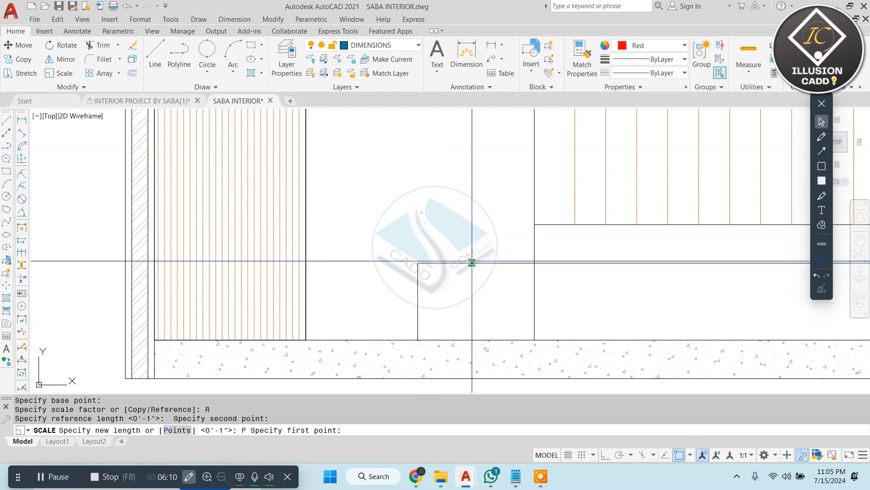
left_click(519, 262)
scroll(448, 181, "down", 3)
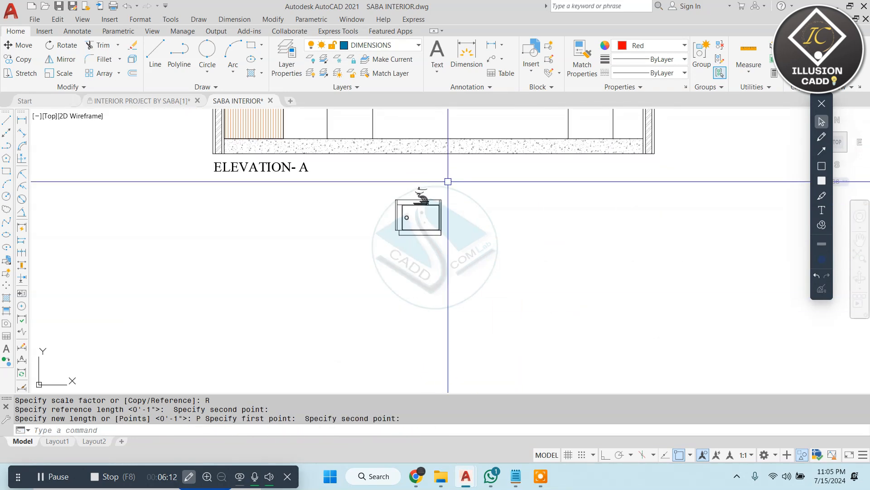
Move the scaled bedside table into Elevation-A, setting its lower right corner where the bed's left side meets the floor
type("m")
key("Return")
scroll(422, 231, "up", 4)
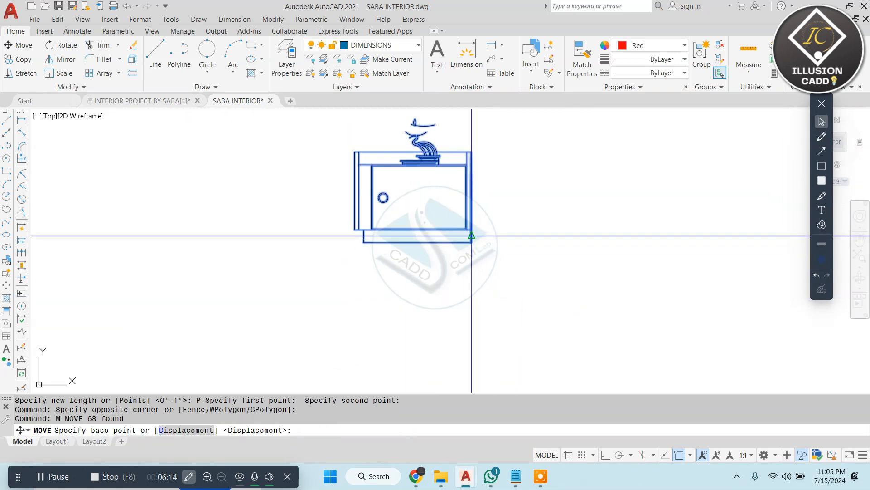
left_click(472, 236)
scroll(460, 236, "down", 4)
scroll(399, 276, "up", 6)
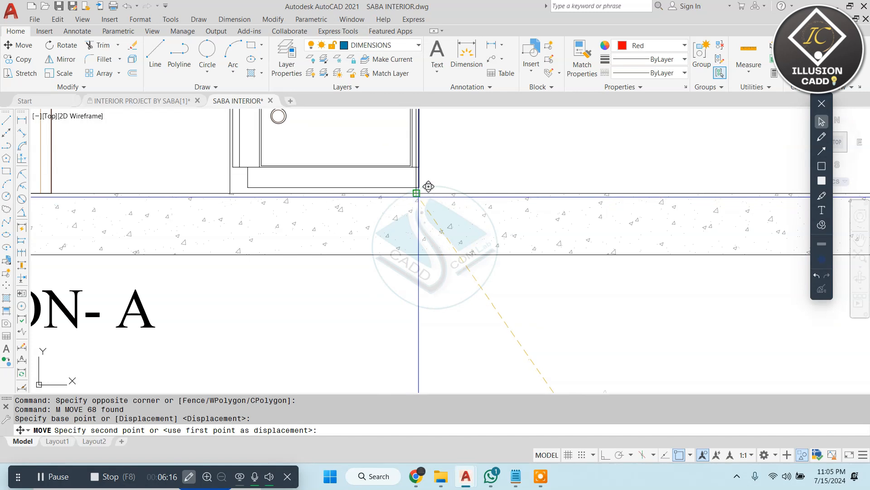
left_click(417, 196)
key("Escape")
Erase the old placeholder bedside outline lines around the newly placed table in Elevation-A
scroll(242, 173, "up", 4)
left_click(237, 172)
left_click(156, 199)
type("e")
key("Return")
mouse_move(408, 159)
middle_mouse_down()
mouse_move(385, 301)
mouse_move(346, 437)
middle_mouse_up()
left_click(258, 282)
type("e")
key("Return")
Ungroup the bedside table and its ornament in Elevation-A
left_click(426, 148)
left_click(358, 189)
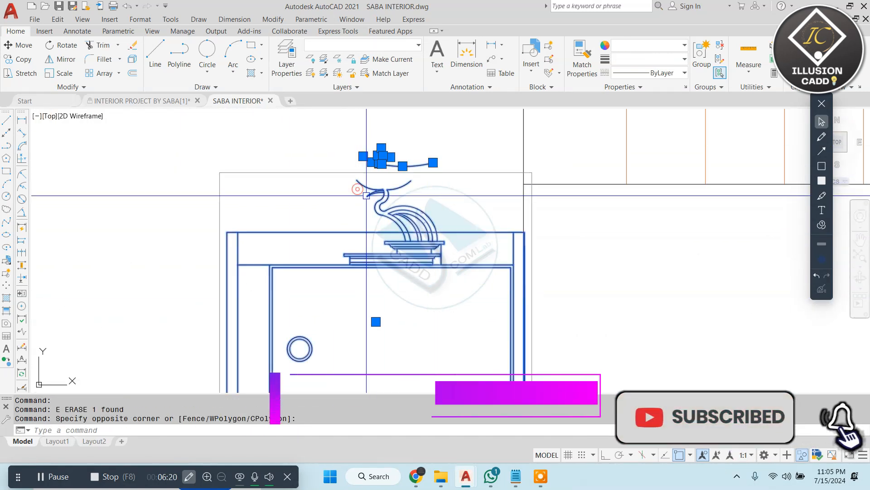
left_click(721, 45)
key("Escape")
scroll(434, 169, "up", 2)
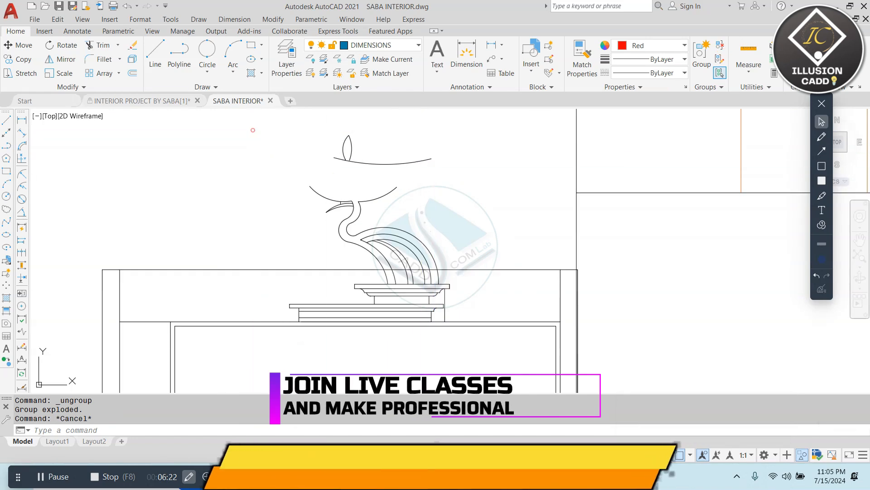
Erase the complete bird-shaped lamp ornament and its base from the top of the bedside table
left_click(253, 130)
left_click(492, 340)
type("e")
key("Return")
scroll(393, 191, "down", 4)
scroll(394, 190, "down", 2)
key("Escape")
key("Escape")
key("Escape")
Erase the leftover vertical placeholder line right of the bed in Elevation-A
scroll(385, 240, "down", 6)
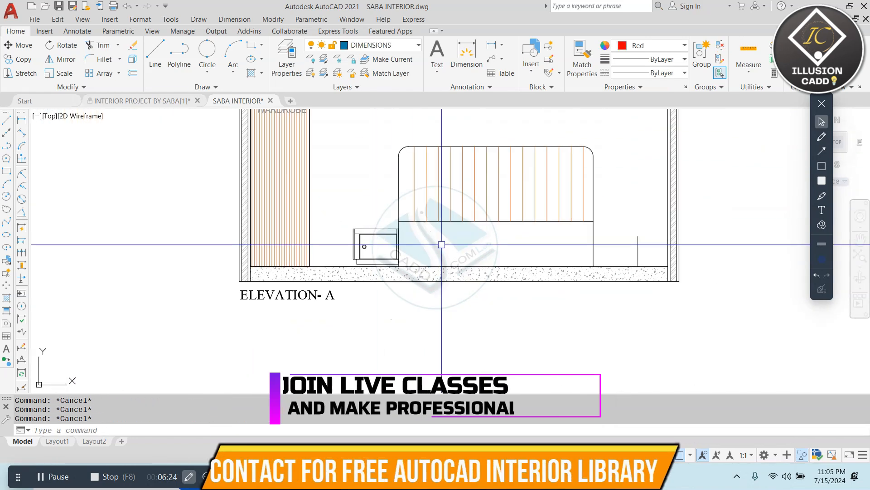
scroll(517, 241, "up", 4)
left_click(631, 218)
left_click(577, 260)
type("e")
middle_click_drag(577, 260, 661, 246)
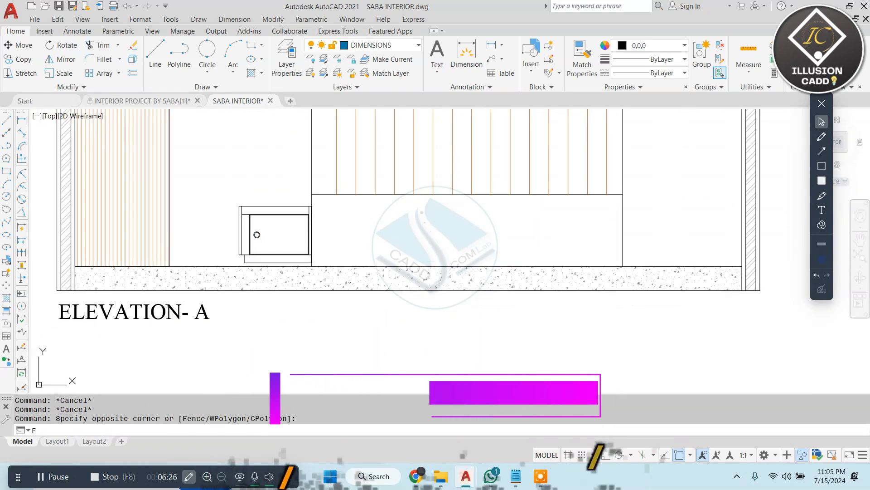
Finish erasing the leftover line, and group all parts of the bedside table in Elevation-A
key("Return")
key("Escape")
left_click(213, 189)
left_click(335, 270)
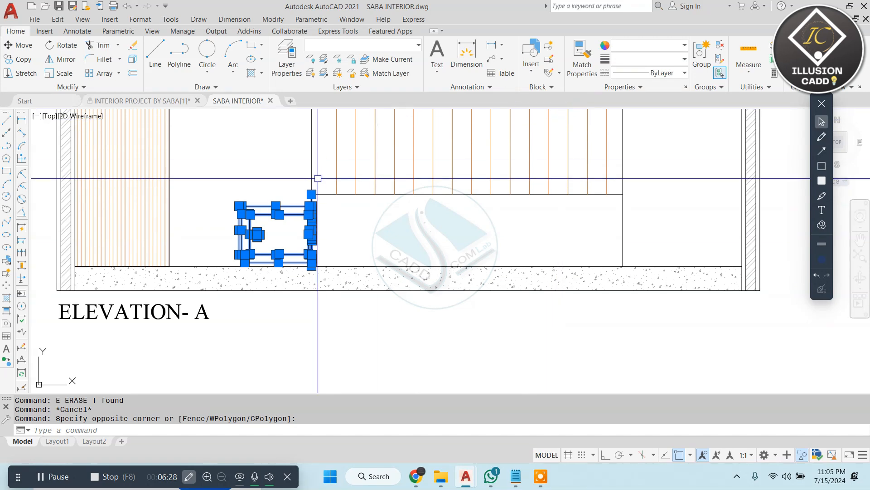
scroll(318, 178, "up", 4)
scroll(246, 253, "down", 2)
left_click(702, 52)
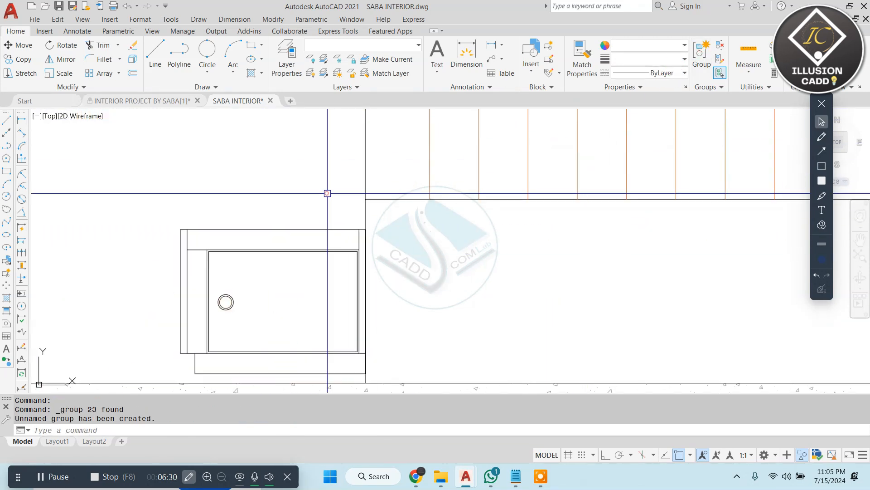
Mirror the grouped bedside table about the bed's vertical centre line with Ortho on, keeping the original
left_click(327, 194)
left_click(254, 272)
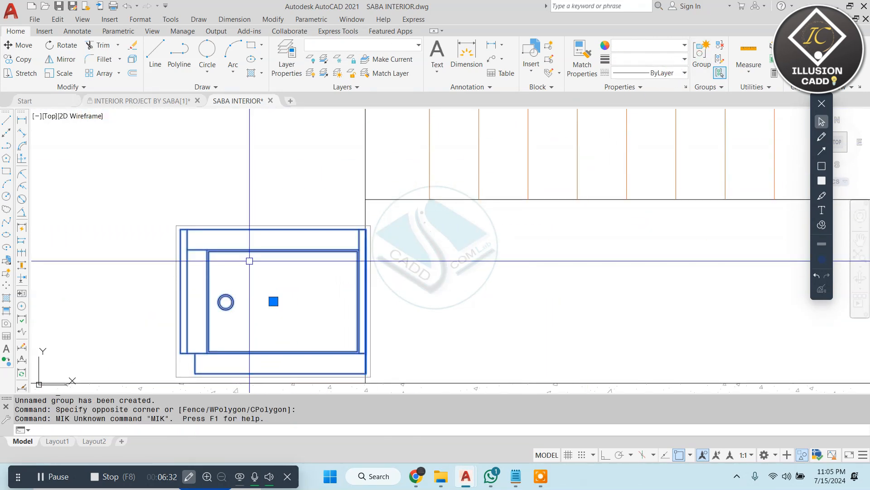
scroll(249, 261, "down", 3)
type("MI")
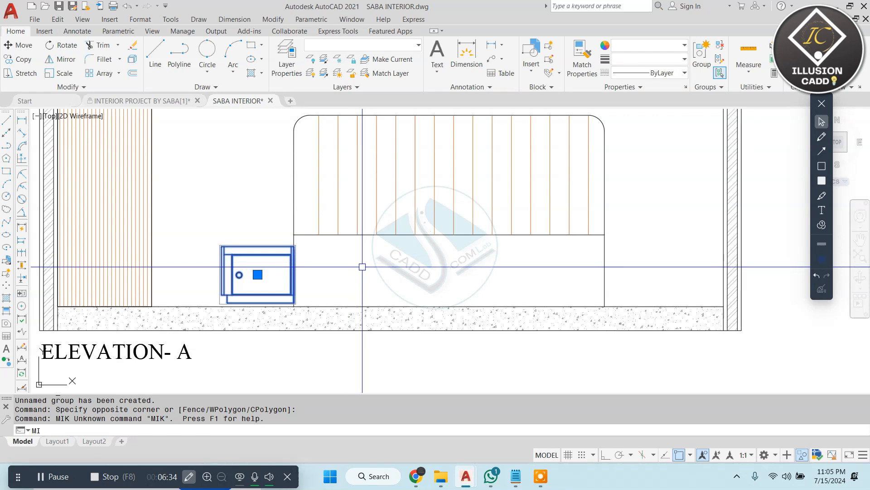
key("Return")
left_click(426, 235)
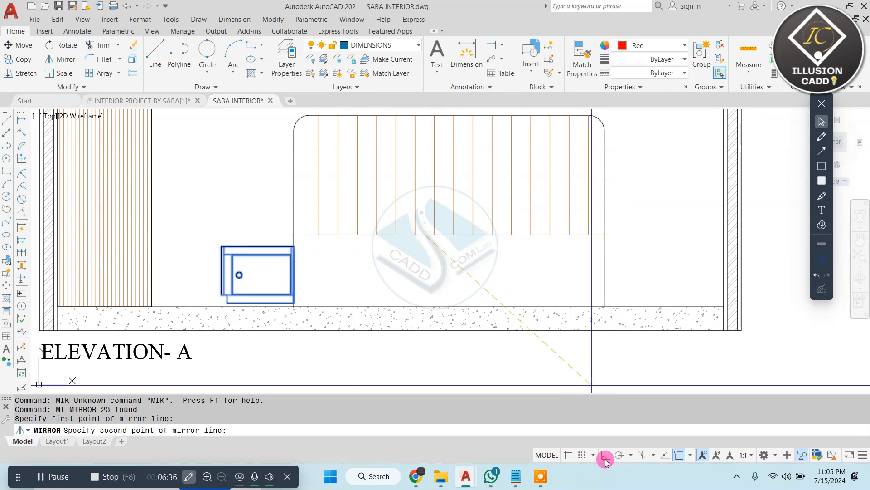
left_click(606, 455)
left_click(472, 376)
key("Return")
Move the mirrored bedside table horizontally so its inner side sits against the bed's right edge
scroll(617, 272, "up", 4)
left_click(617, 277)
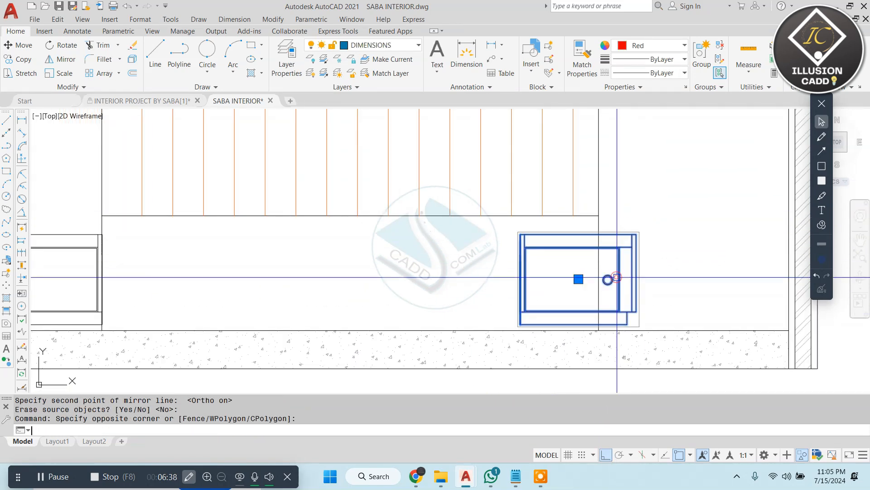
type("M")
key("Return")
scroll(574, 315, "up", 3)
left_click(439, 339)
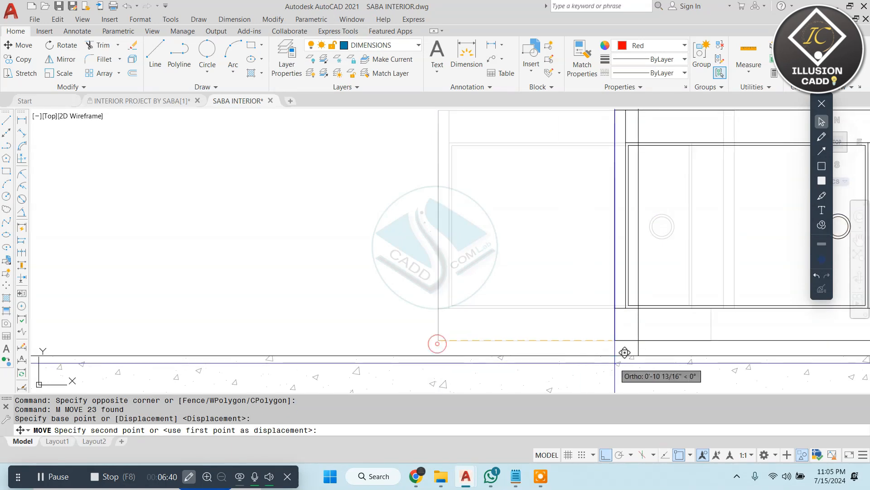
left_click(641, 346)
scroll(635, 352, "down", 5)
middle_click_drag(400, 273, 449, 276)
key("Escape")
key("Escape")
key("Escape")
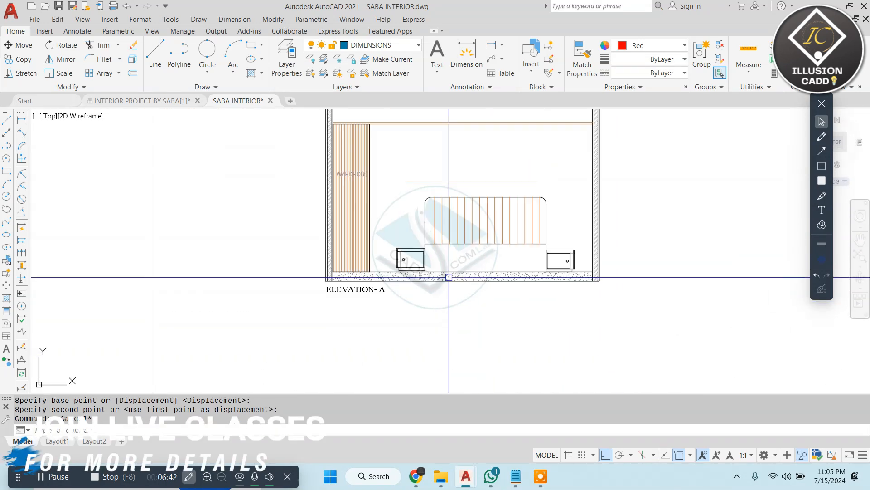
Draw a vertical line from the headboard's left edge up past the ceiling slab
middle_click_drag(421, 202, 406, 257)
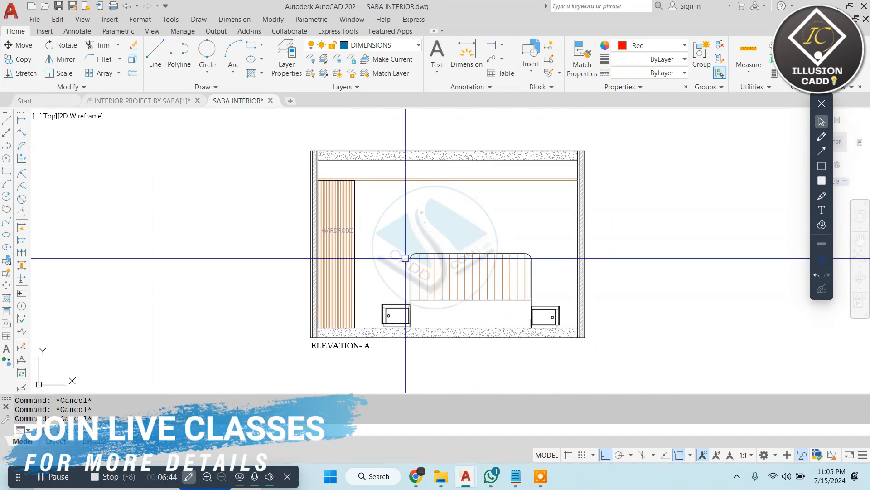
type("L")
key("Return")
scroll(393, 265, "up", 4)
scroll(392, 265, "down", 2)
key("Escape")
key("Escape")
key("Return")
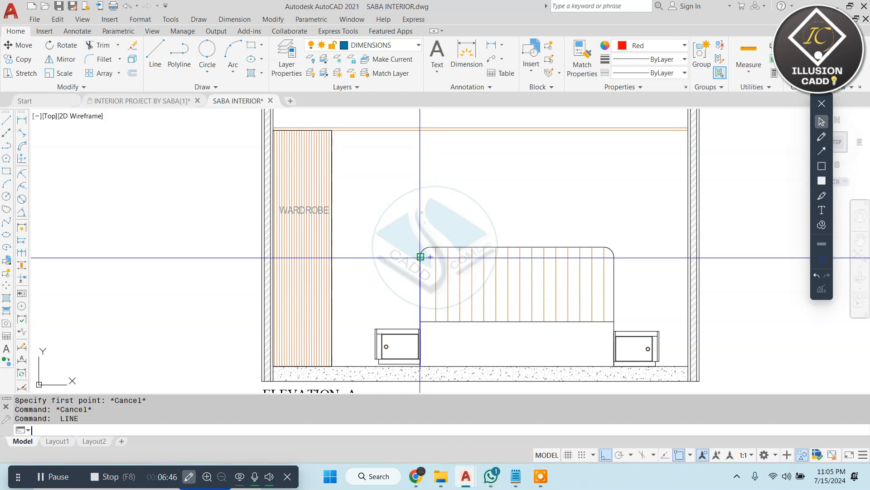
left_click(420, 257)
middle_click_drag(432, 197, 380, 309)
left_click(401, 173)
key("Escape")
Draw a matching vertical line from the headboard's right edge up past the ceiling slab
key("Return")
left_click(560, 379)
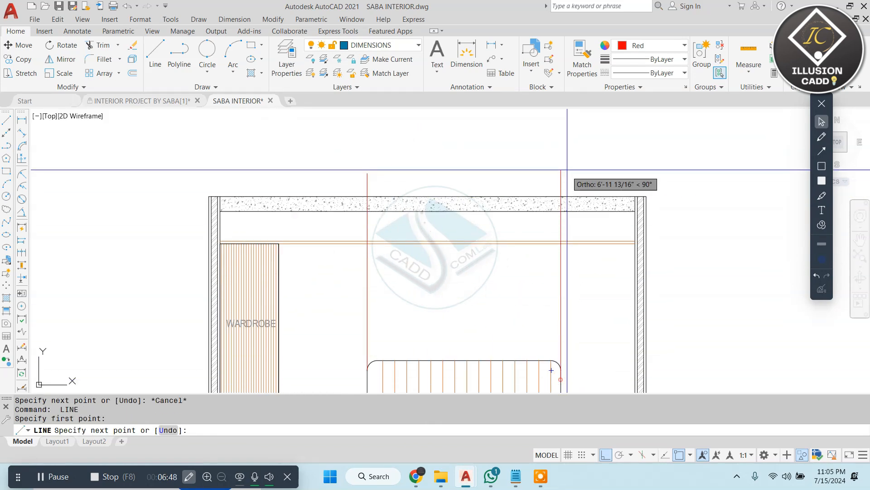
left_click(567, 169)
key("Escape")
Trim both vertical headboard lines between the ceiling slab and the orange double line below it
type("tr")
key("Return")
scroll(544, 225, "up", 3)
left_click(631, 235)
middle_click_drag(77, 250, 250, 195)
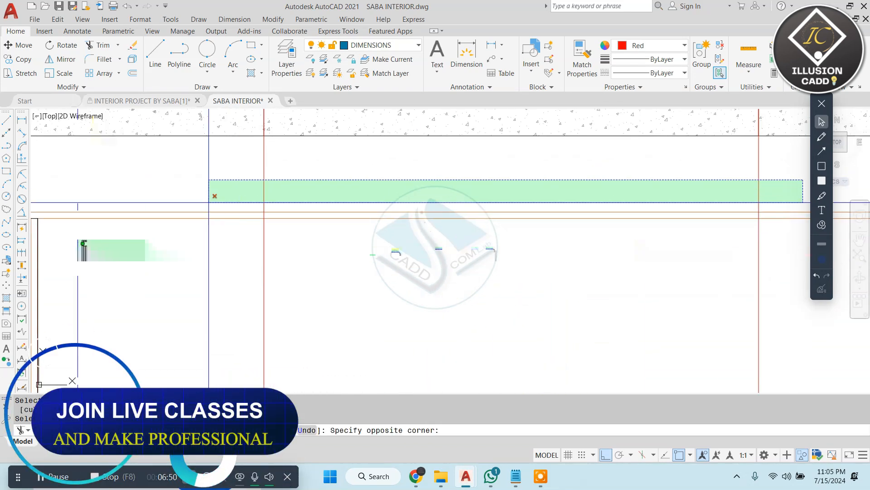
left_click(208, 202)
Trim the short pieces of both vertical lines that lie inside the orange double line
scroll(247, 214, "up", 3)
left_click(290, 214)
left_click(287, 213)
scroll(287, 214, "down", 3)
middle_click_drag(571, 237, 397, 245)
scroll(637, 231, "up", 3)
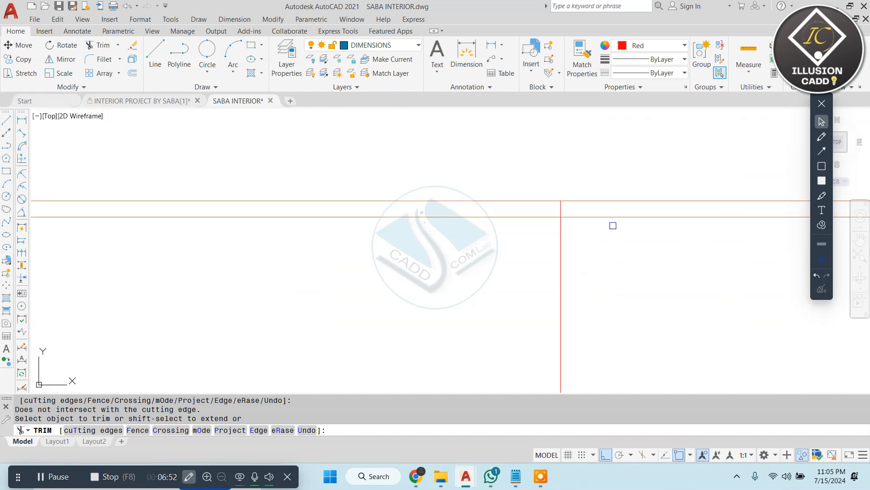
scroll(572, 210, "up", 3)
left_click(569, 208)
left_click(444, 217)
scroll(485, 230, "down", 7)
middle_click_drag(491, 179, 491, 195)
key("Escape")
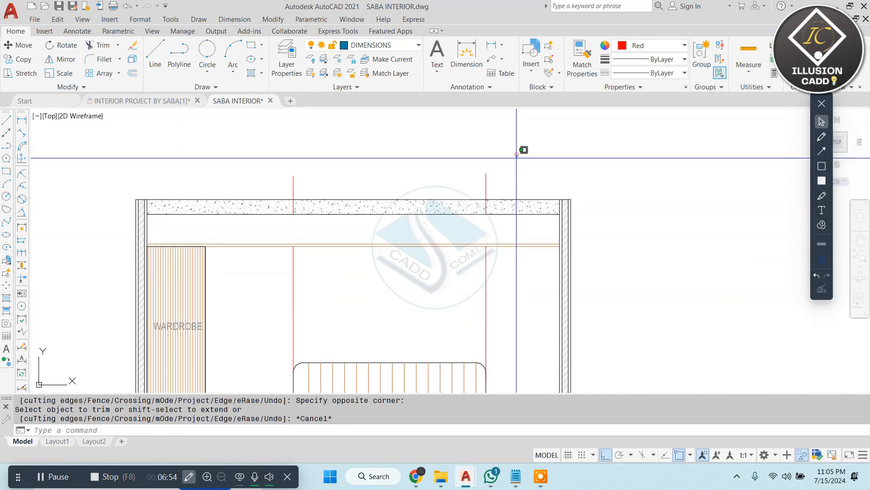
Erase the leftover upper pieces of both vertical lines crossing the ceiling slab
left_click(516, 156)
left_click(235, 195)
type("e")
key("Escape")
key("Escape")
key("Escape")
middle_click_drag(404, 242, 439, 204)
scroll(440, 205, "down", 5)
scroll(430, 223, "up", 5)
type("r")
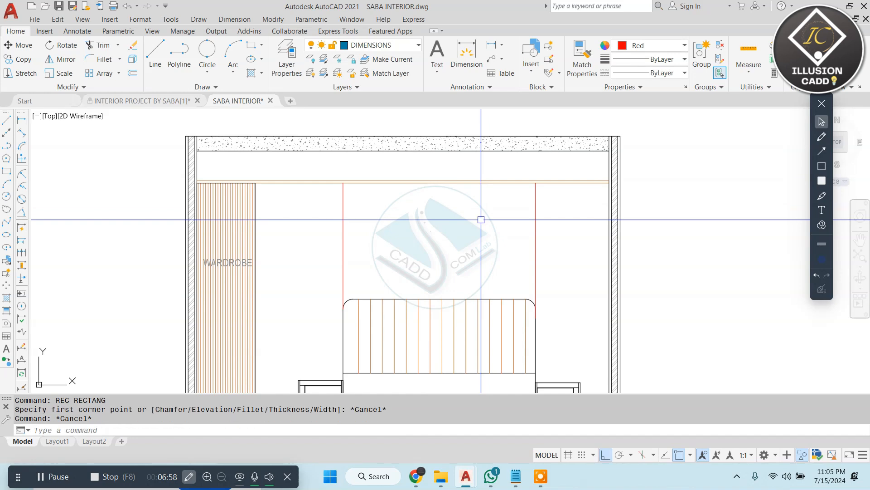
key("Escape")
middle_click_drag(392, 245, 437, 199)
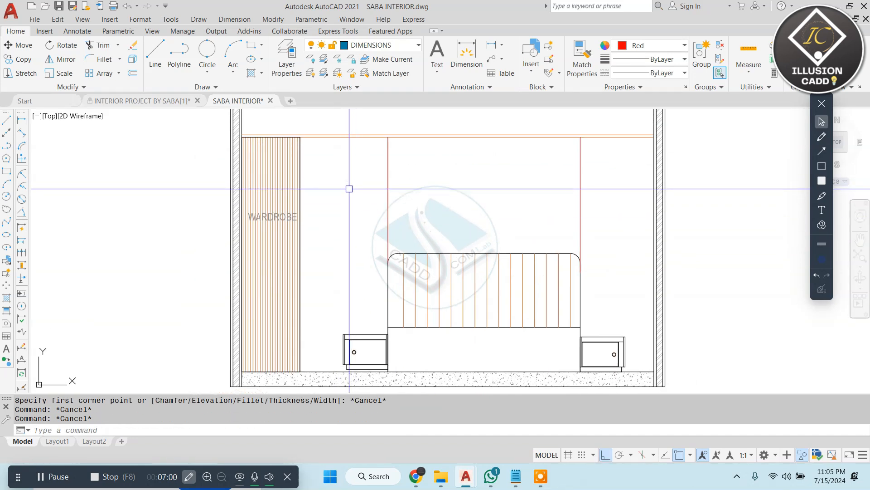
Examine the reference bedroom photo's fluted wall panel, circular wall decor and side shelving behind the bed
scroll(596, 209, "down", 8)
scroll(156, 247, "up", 10)
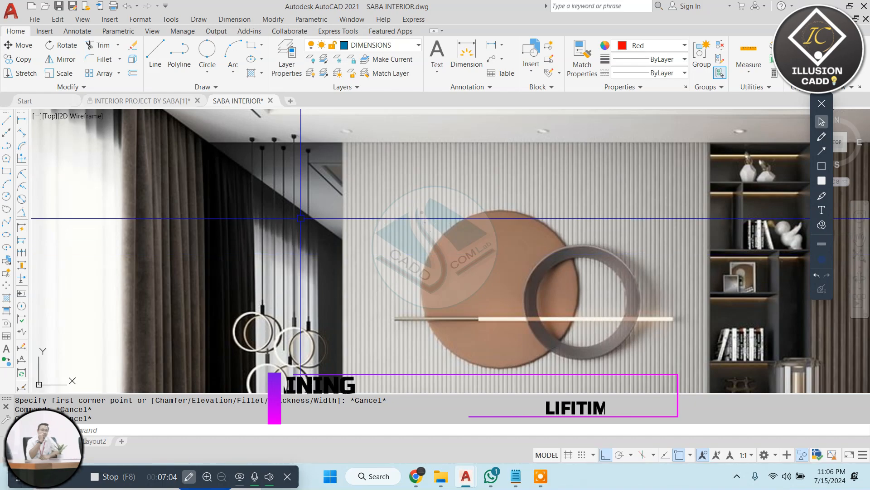
scroll(301, 220, "down", 2)
scroll(377, 239, "up", 2)
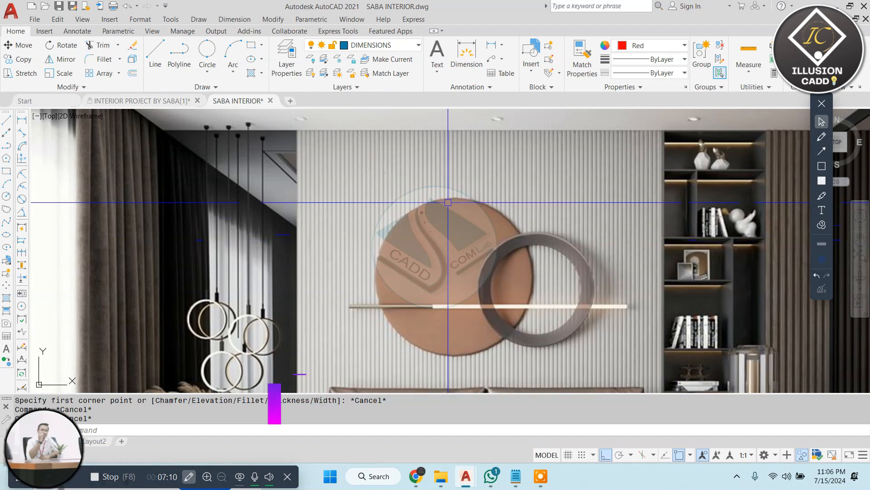
scroll(513, 203, "down", 2)
middle_click_drag(513, 203, 428, 202)
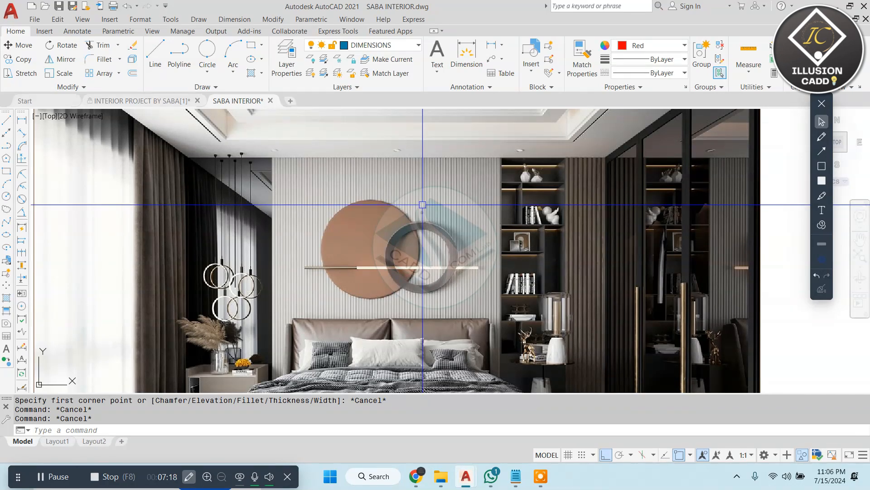
scroll(429, 273, "up", 2)
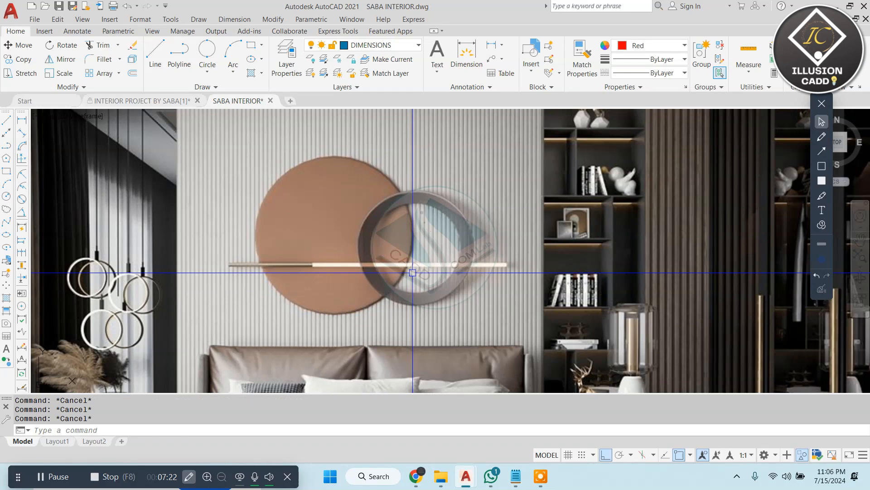
scroll(446, 216, "up", 2)
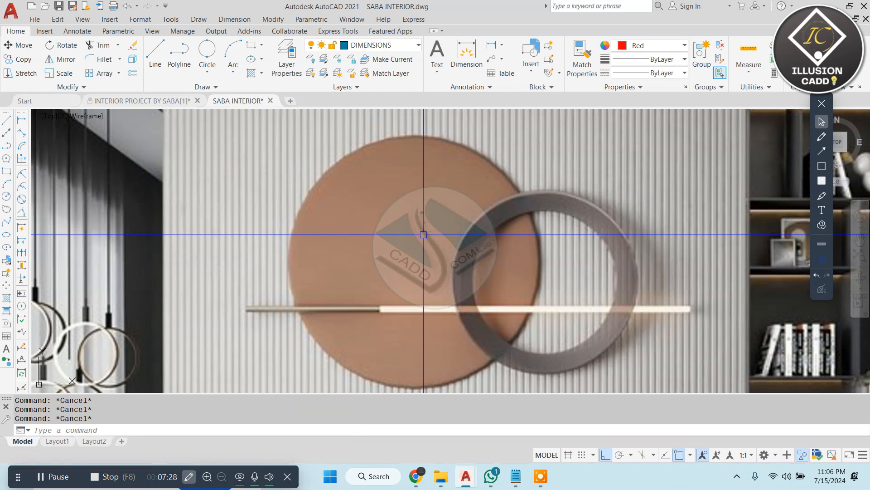
scroll(423, 234, "down", 2)
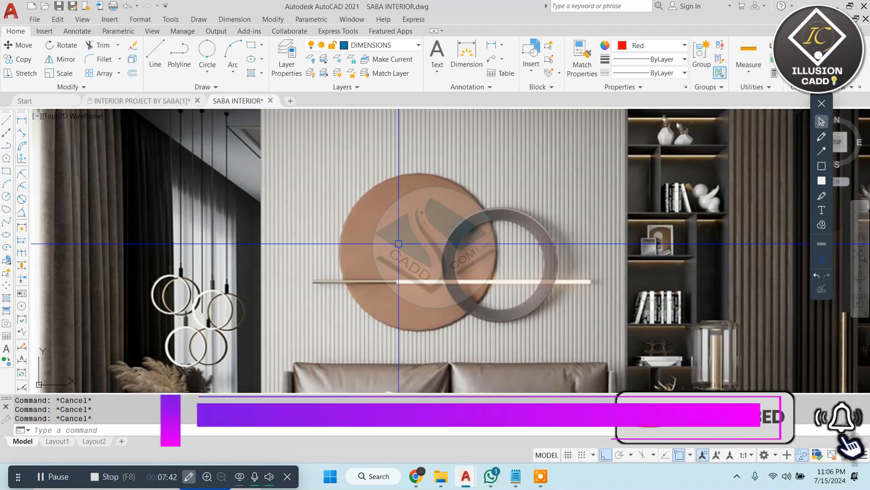
scroll(439, 253, "down", 4)
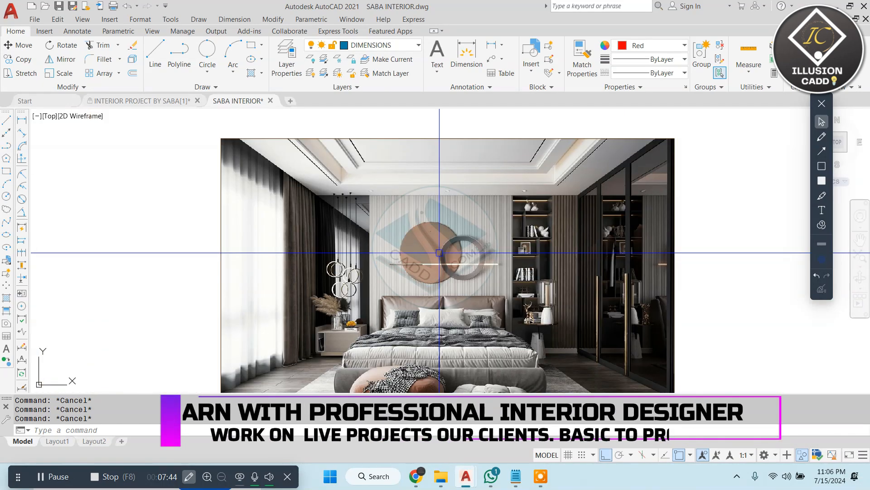
scroll(455, 249, "up", 7)
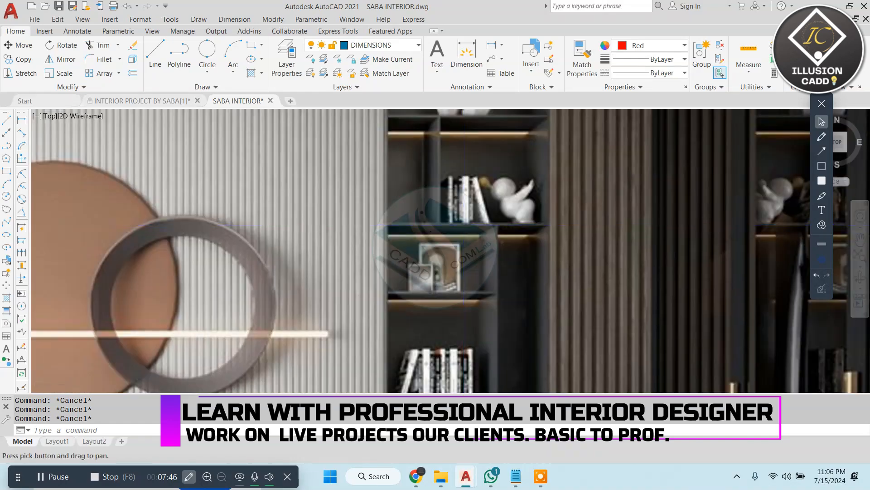
scroll(481, 235, "down", 3)
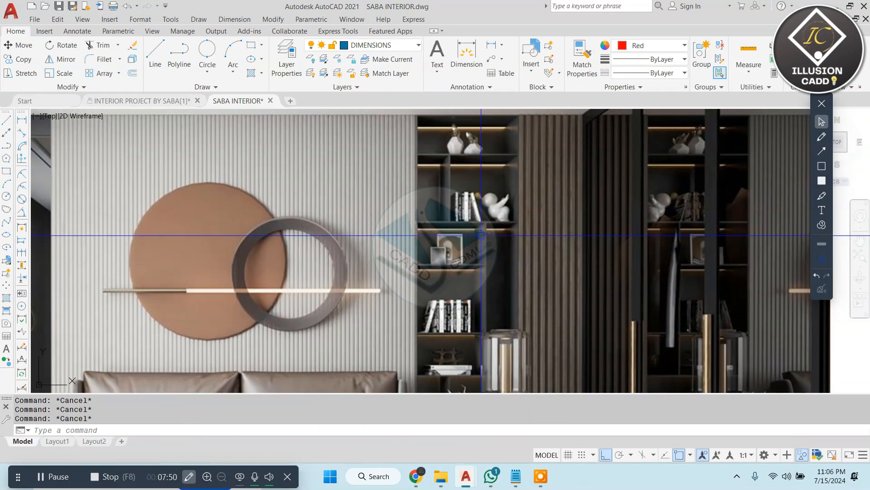
scroll(608, 249, "down", 8)
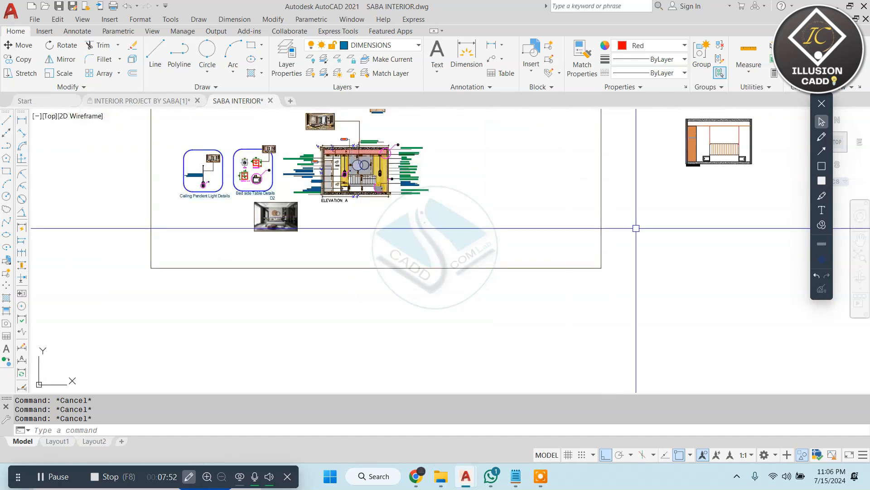
Draw a vertical line from the left bedside table's outer top edge up past the ceiling slab
scroll(537, 227, "up", 7)
scroll(538, 228, "up", 4)
type("l")
key("Return")
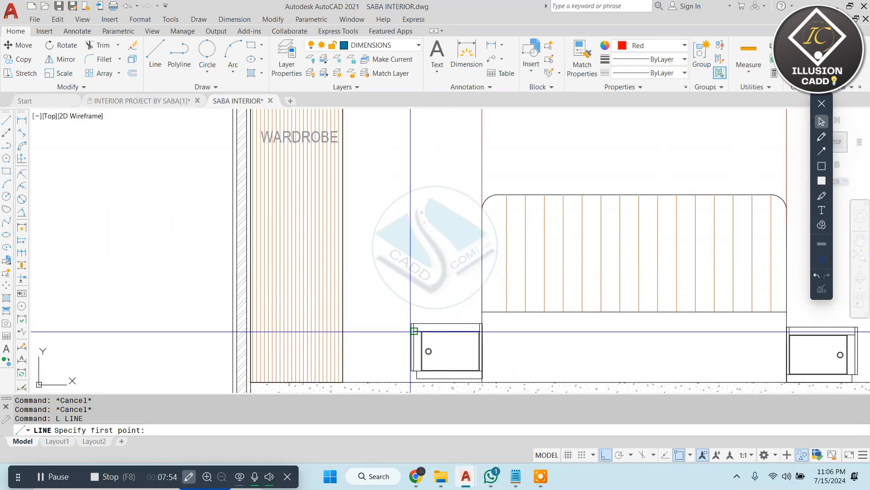
left_click(414, 323)
scroll(413, 321, "down", 4)
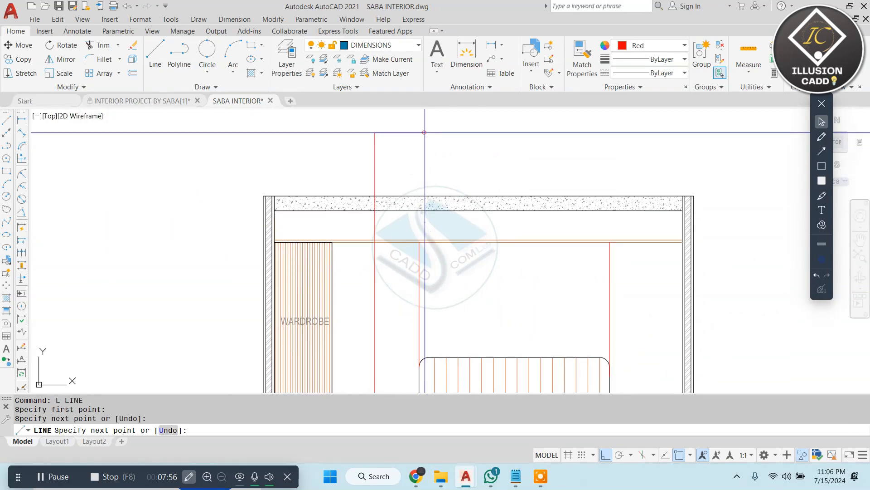
key("Escape")
key("Escape")
Draw a vertical line from the right bedside table's outer edge up past the ceiling slab
key("Return")
left_click(581, 311)
middle_click_drag(571, 183, 566, 323)
left_click(578, 159)
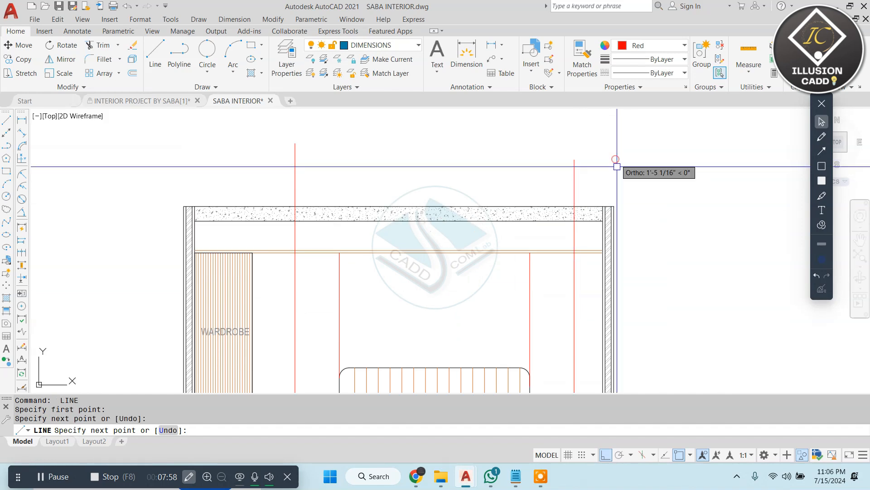
key("Escape")
middle_click_drag(434, 317, 504, 222)
key("Escape")
middle_click_drag(427, 270, 435, 234)
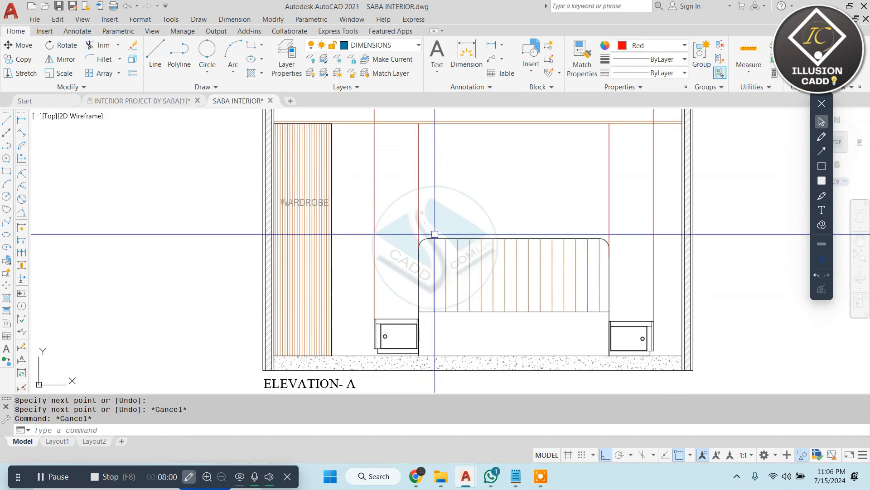
Draw a narrow vertical rectangle from under the orange double line at the left bedside table's guide line down towards the table
type("REC")
key("Return")
scroll(383, 130, "up", 4)
middle_click_drag(382, 130, 377, 191)
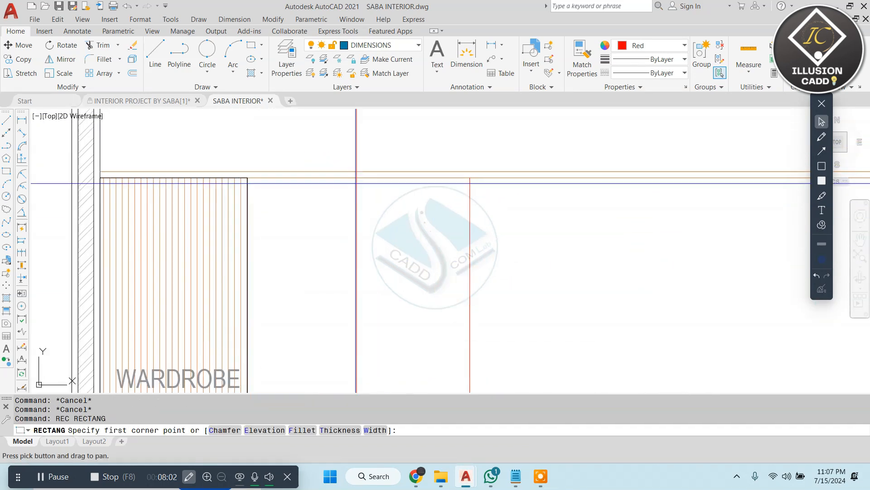
left_click(355, 176)
scroll(361, 183, "down", 4)
middle_click_drag(360, 246, 335, 200)
scroll(375, 279, "up", 6)
left_click(359, 266)
scroll(364, 281, "down", 4)
scroll(365, 282, "down", 3)
scroll(338, 198, "up", 4)
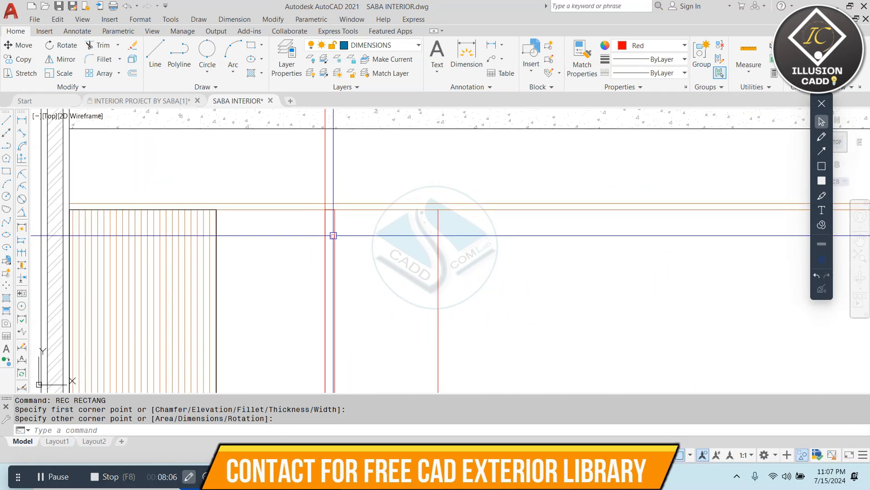
Copy the narrow rectangle as an array of 10 items, fitted up to the headboard's left vertical line
left_click(333, 236)
type("CO")
key("Return")
scroll(344, 213, "up", 2)
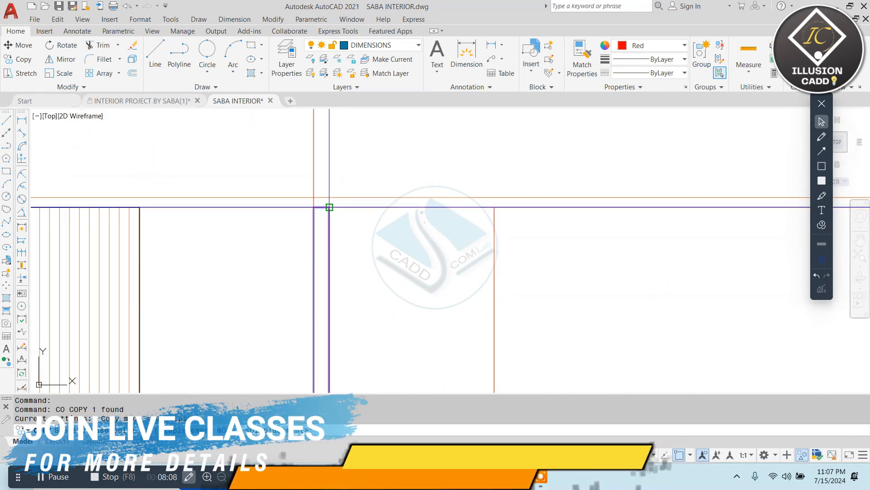
left_click(329, 208)
type("A10")
key("Return")
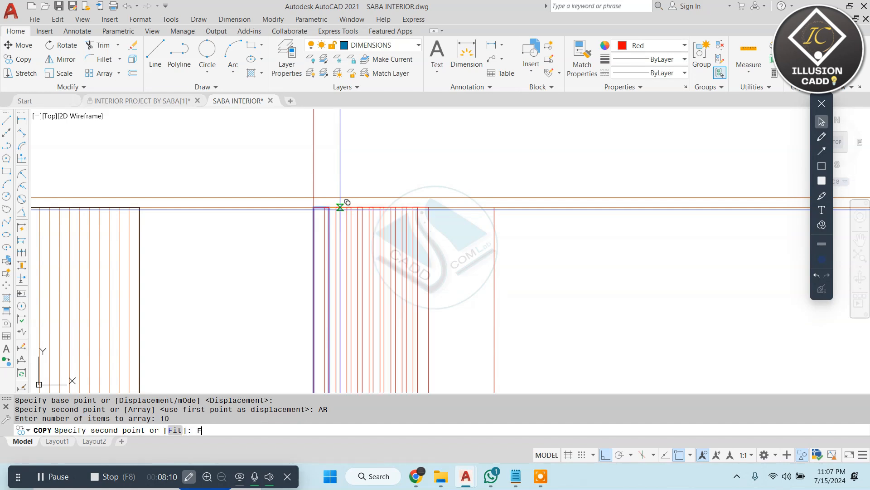
type("F")
key("Return")
left_click(495, 209)
scroll(497, 226, "up", 4)
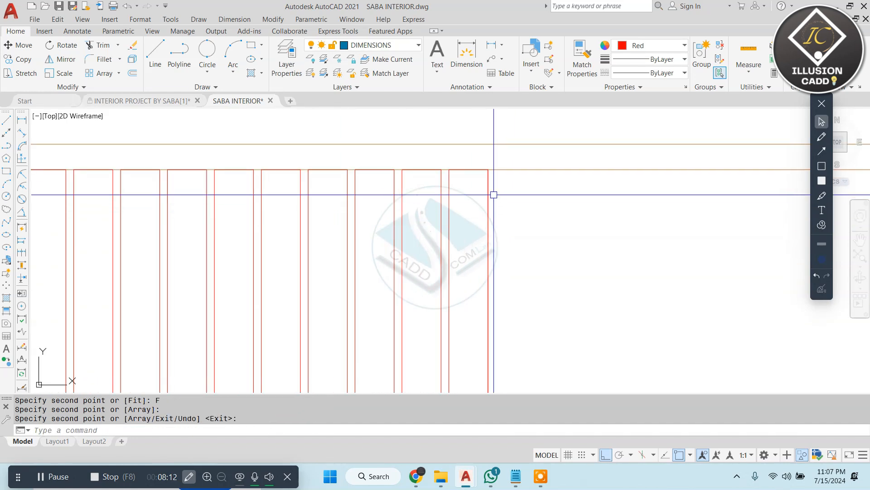
Erase the vertical guide line at the left bedside table that runs up past the ceiling slab
key("Escape")
scroll(461, 185, "down", 2)
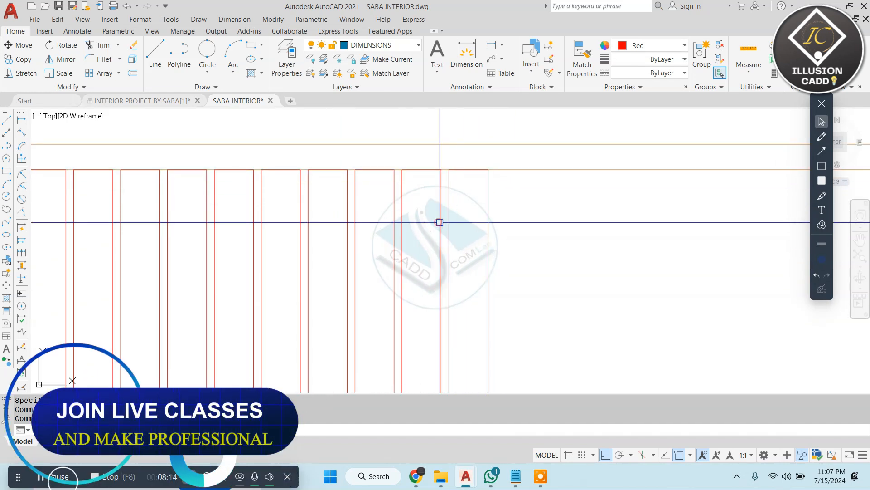
scroll(479, 188, "down", 4)
left_click(377, 155)
left_click(353, 161)
type("e")
key("Return")
key("Escape")
scroll(360, 159, "down", 4)
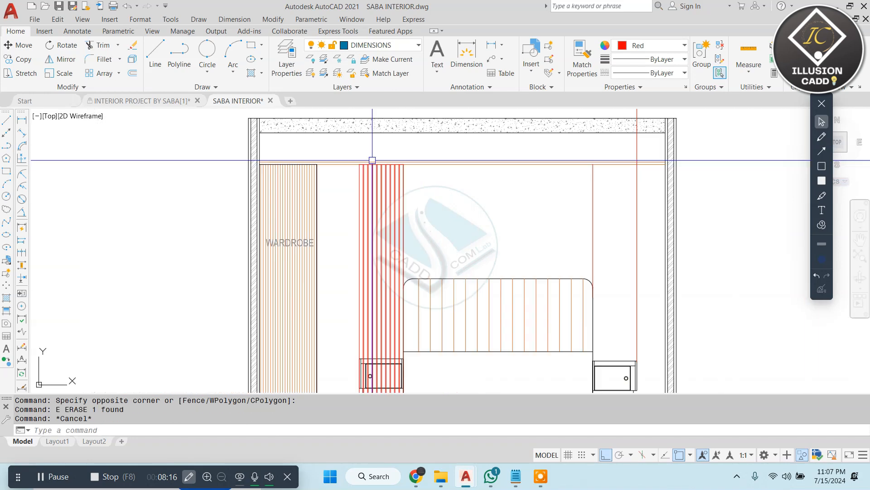
Copy the ten narrow strips from the left bedside table to the headboard's right vertical line, above the right bedside table
scroll(399, 157, "up", 4)
scroll(399, 156, "up", 4)
left_click(408, 154)
left_click(150, 243)
type("c")
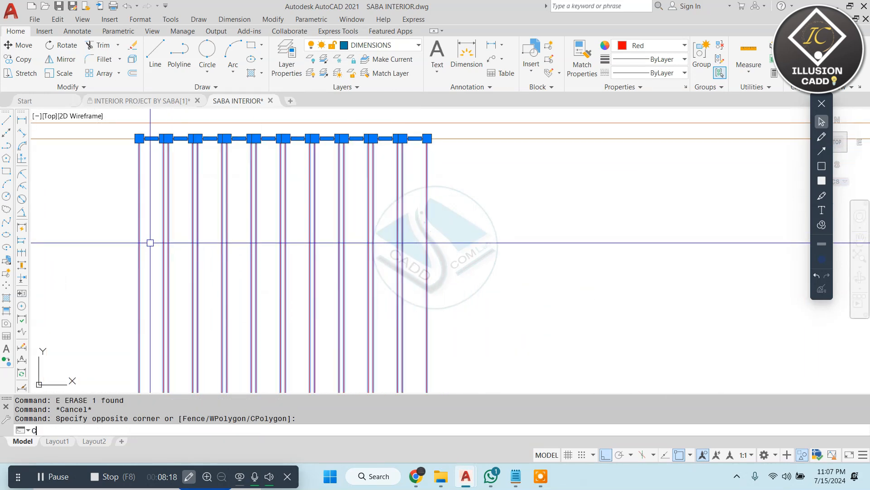
type("o")
key("Return")
left_click(140, 148)
scroll(136, 168, "down", 3)
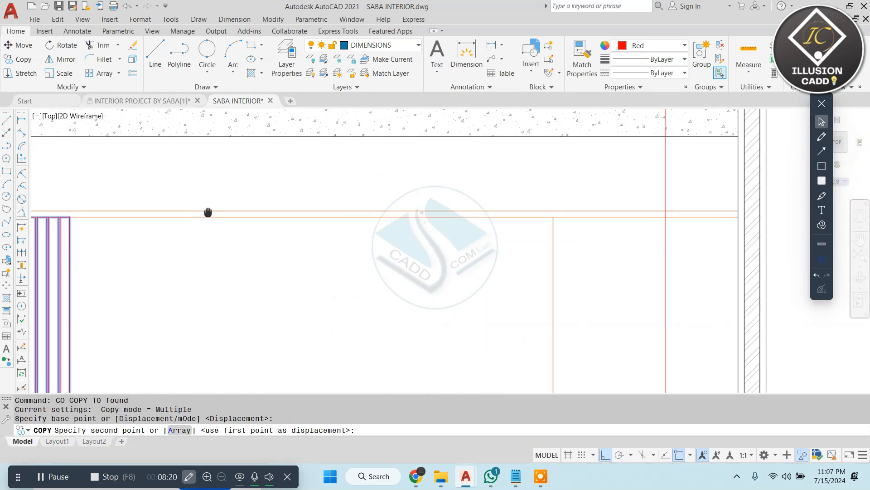
left_click(549, 217)
key("Escape")
Erase the right guide line together with the upper orange line, and undo that erase
left_click(693, 178)
left_click(579, 212)
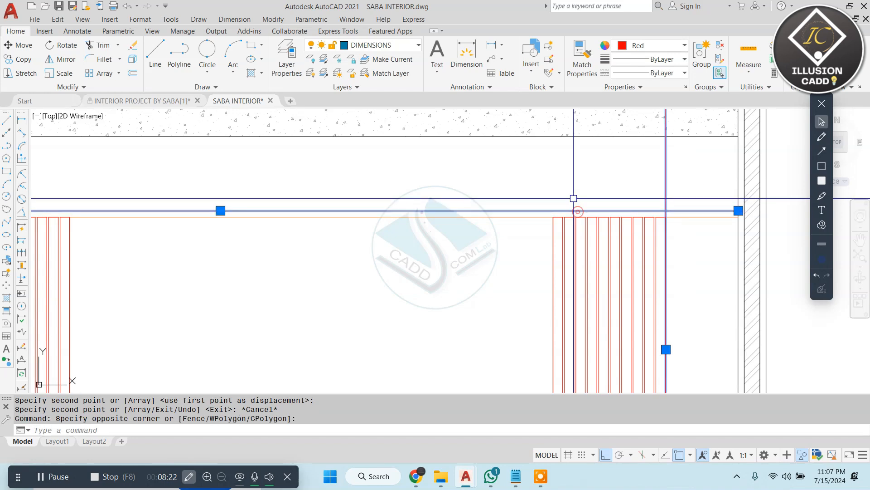
type("e")
key("Return")
key("Escape")
scroll(566, 190, "down", 4)
key("ctrl+z")
key("ctrl+z")
key("ctrl+z")
key("ctrl+z")
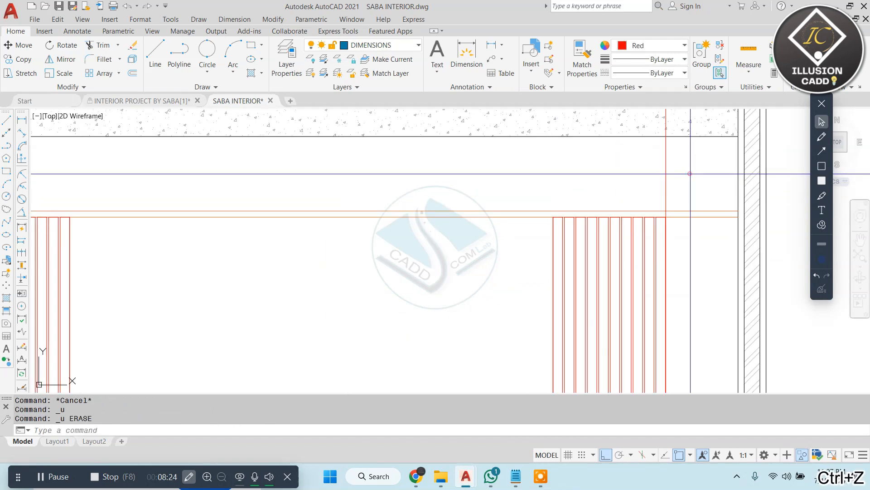
Recolour both groups of narrow strips orange
scroll(606, 205, "up", 4)
left_click(624, 198)
left_click(453, 227)
middle_click_drag(253, 214, 614, 224)
left_click(448, 210)
left_click(226, 264)
left_click(670, 47)
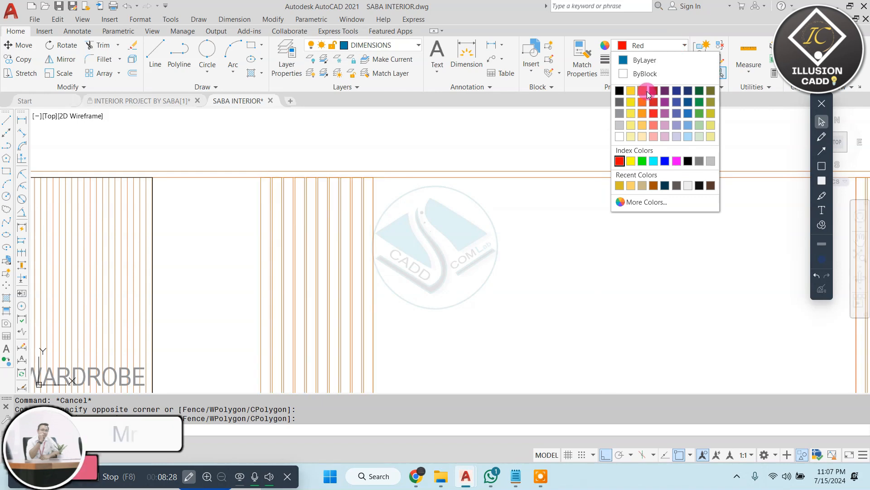
left_click(647, 89)
left_click(644, 46)
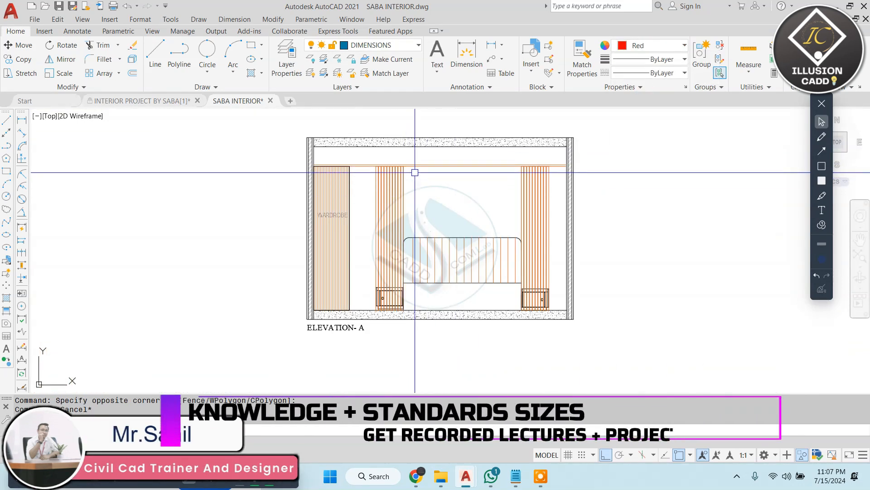
Recolour both groups of narrow strips and the vertical lines beside the headboard dark red (153,27,30)
scroll(460, 177, "up", 4)
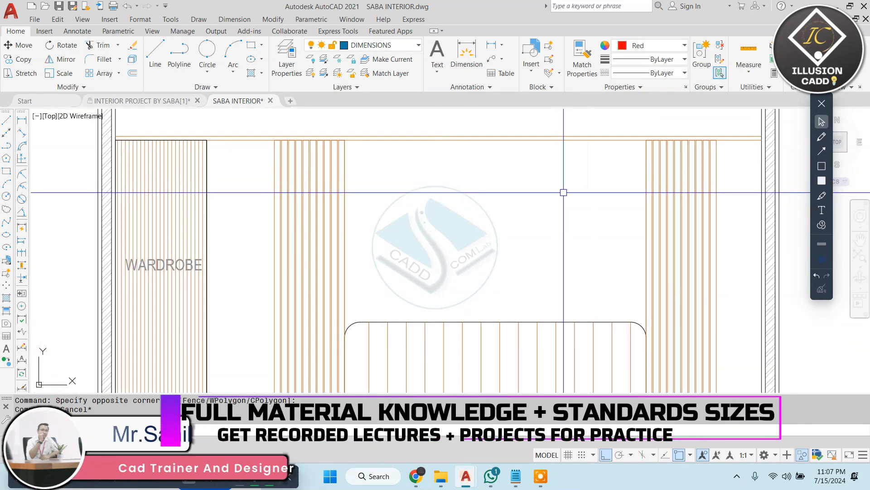
left_click(711, 167)
left_click(208, 201)
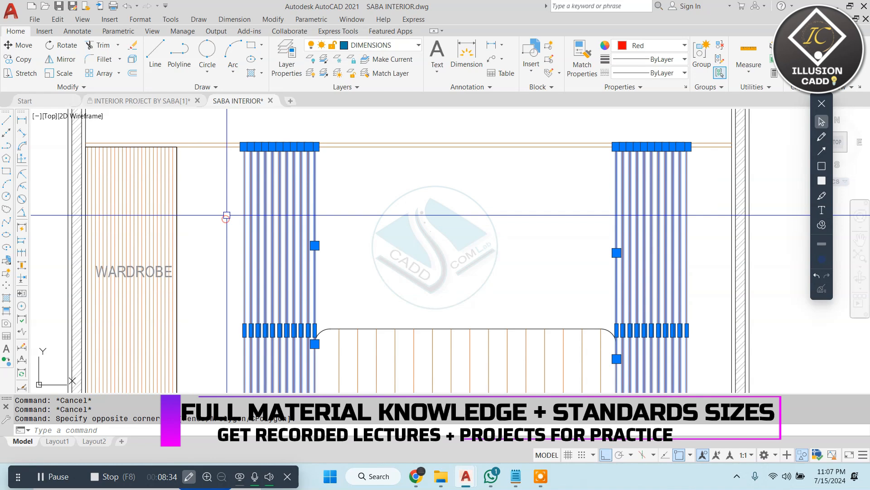
left_click(653, 45)
left_click(651, 91)
key("Escape")
scroll(399, 177, "down", 4)
key("Escape")
key("Escape")
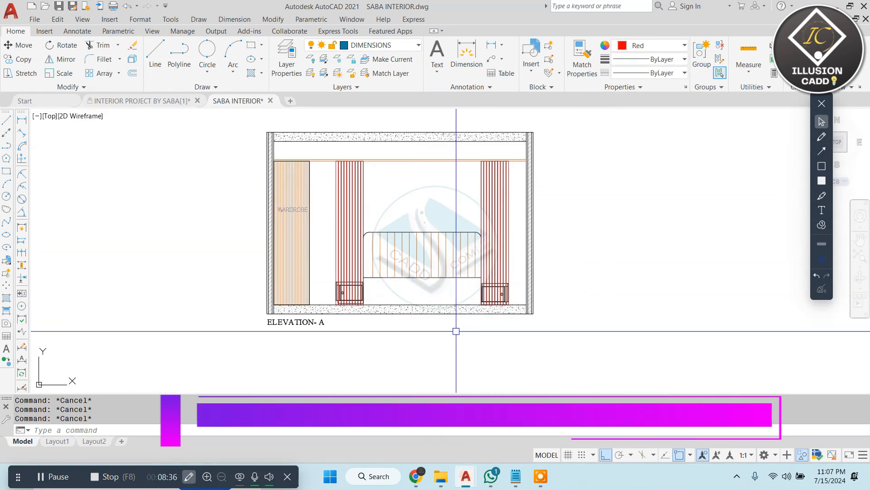
Trim the strip lines out of the left bedside table's top board
type("tr")
key("Return")
key("Return")
scroll(299, 292, "up", 6)
scroll(555, 236, "up", 8)
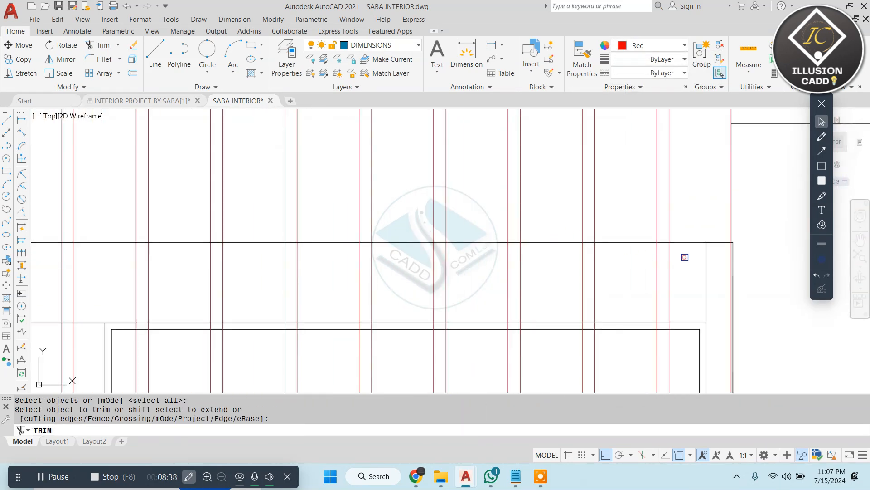
left_click(685, 257)
scroll(684, 257, "down", 5)
scroll(583, 272, "up", 5)
left_click(378, 245)
scroll(394, 159, "down", 5)
scroll(415, 179, "up", 5)
left_click(402, 164)
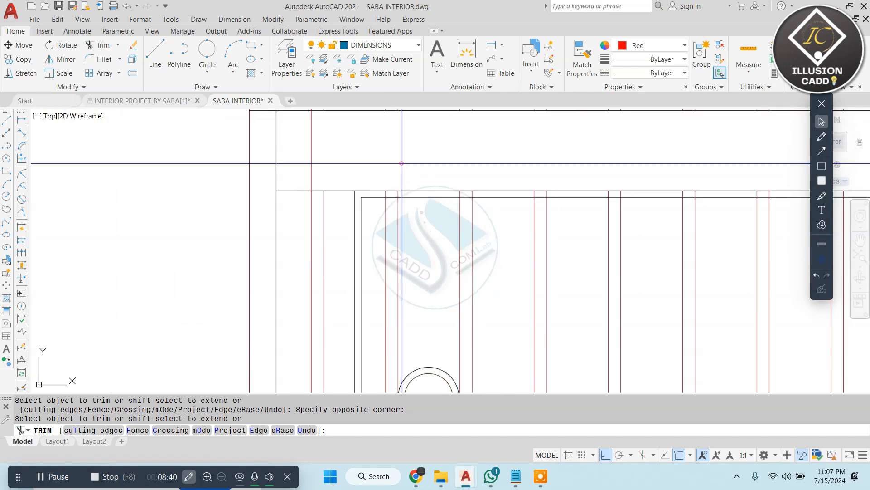
left_click(288, 182)
scroll(351, 145, "down", 5)
scroll(422, 266, "up", 1)
left_click(421, 267)
scroll(548, 200, "up", 4)
key("Escape")
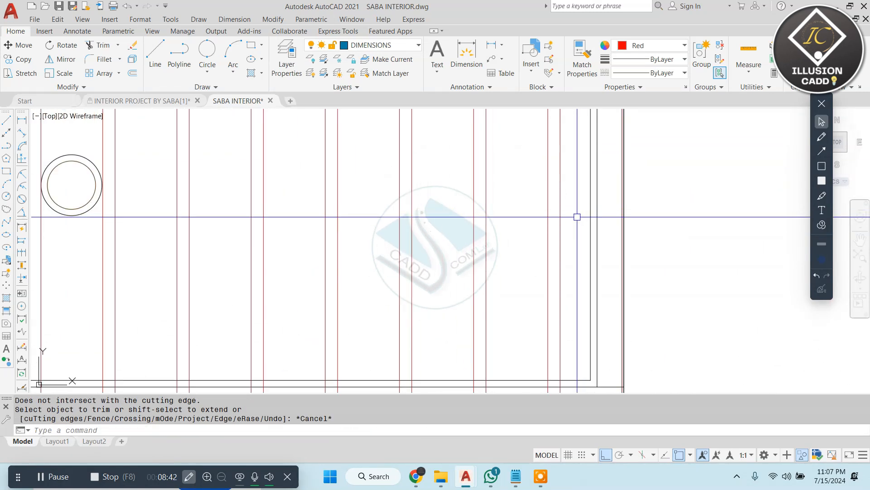
Erase the leftover strip segments crossing the left bedside table's door
left_click(577, 216)
scroll(267, 260, "down", 4)
scroll(437, 272, "up", 2)
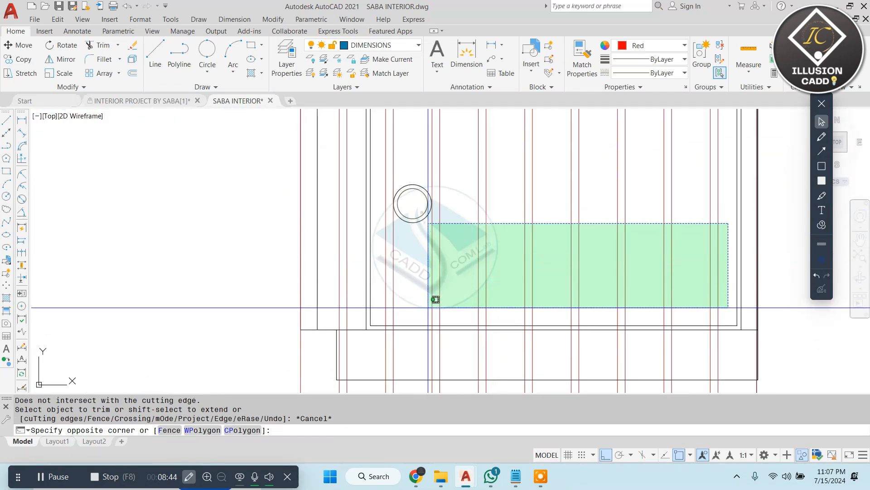
left_click(428, 307)
type("e")
scroll(391, 266, "up", 4)
left_click(393, 266)
left_click(362, 290)
type("e")
left_click(292, 238)
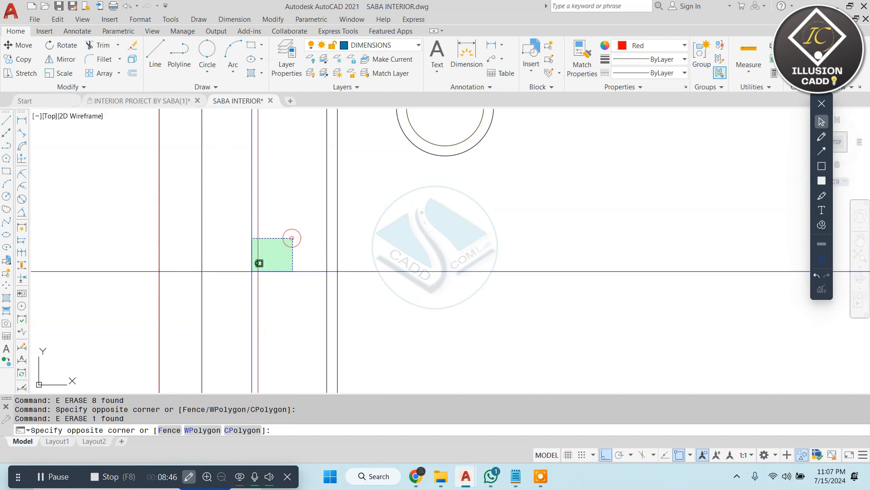
left_click(233, 281)
scroll(325, 263, "down", 5)
type("e")
key("ctrl+z")
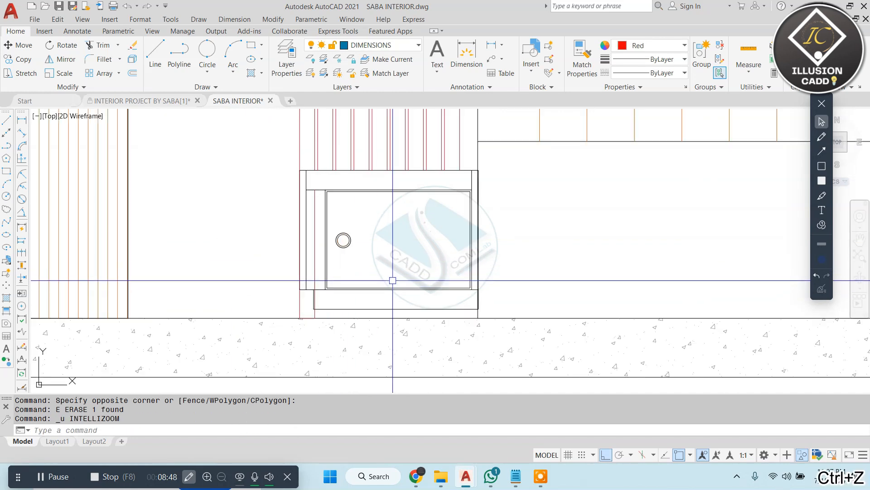
Trim the leftover strip line where it overlaps the left bedside table's plinth
type("tr")
scroll(313, 292, "up", 6)
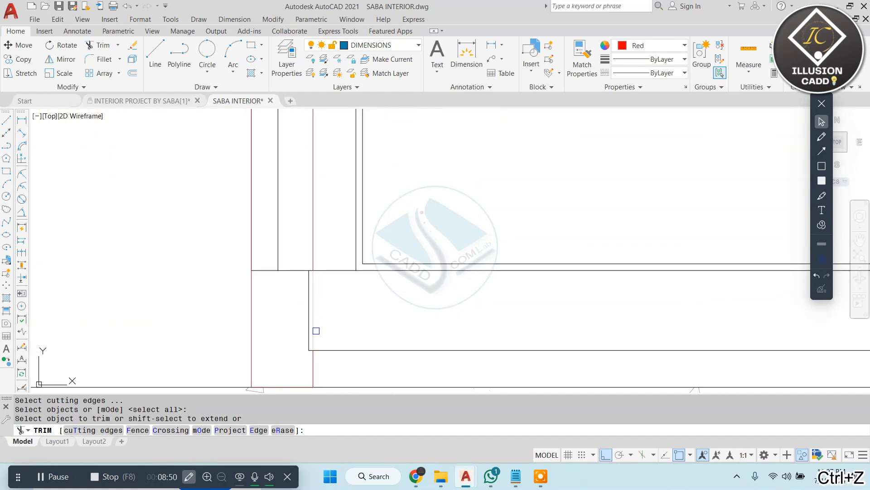
left_click(316, 330)
scroll(327, 228, "down", 5)
middle_click_drag(323, 208, 323, 305)
left_click(322, 151)
key("Escape")
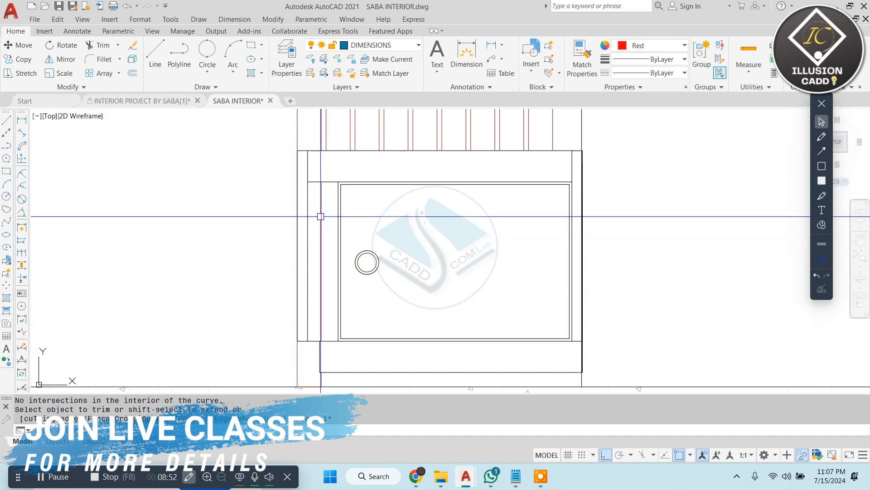
Explode the leftover strip outline and erase its line between the left bedside table's side panel and door
type("tr")
key("space")
left_click(323, 225)
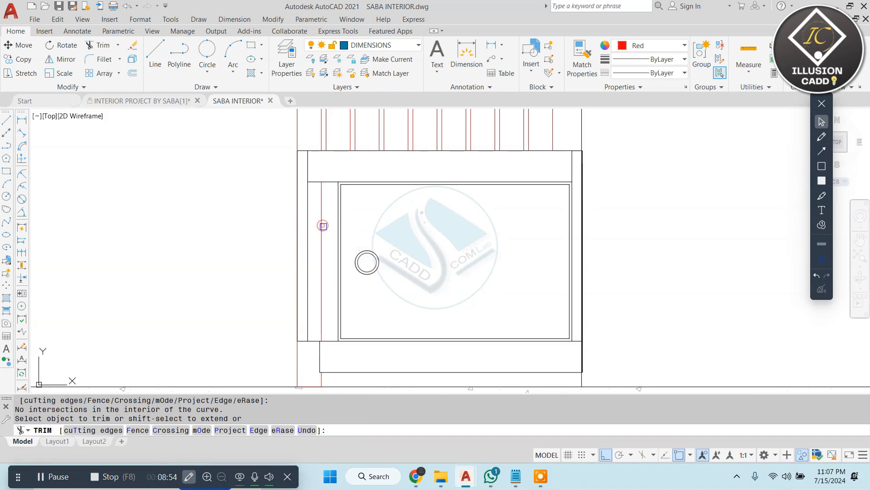
key("Escape")
left_click(319, 279)
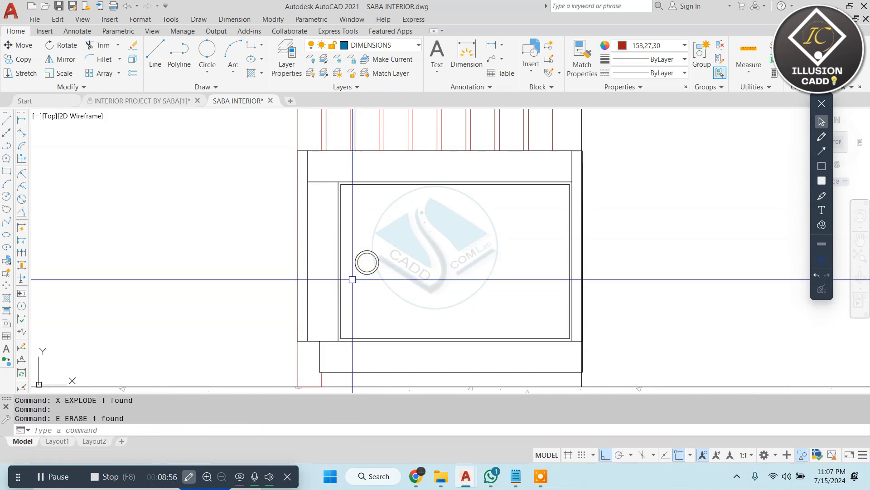
Trim the strip lines out of the right bedside table's top board, including the outermost line
scroll(352, 279, "down", 8)
mouse_move(514, 240)
middle_mouse_down()
mouse_move(385, 249)
mouse_move(435, 328)
mouse_move(441, 356)
mouse_move(444, 346)
middle_mouse_up()
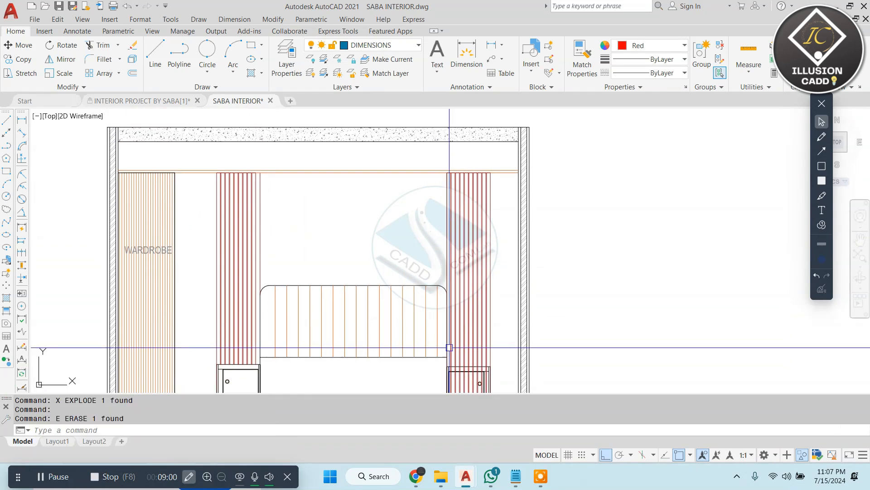
scroll(437, 274, "up", 2)
type("tr")
key("space")
scroll(424, 272, "up", 8)
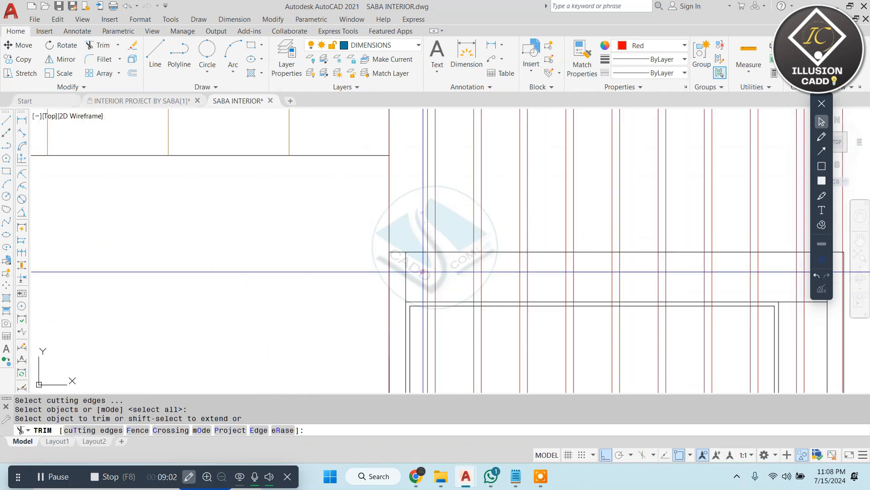
left_click(422, 271)
middle_click_drag(627, 286, 349, 269)
left_click(546, 257)
scroll(561, 245, "up", 8)
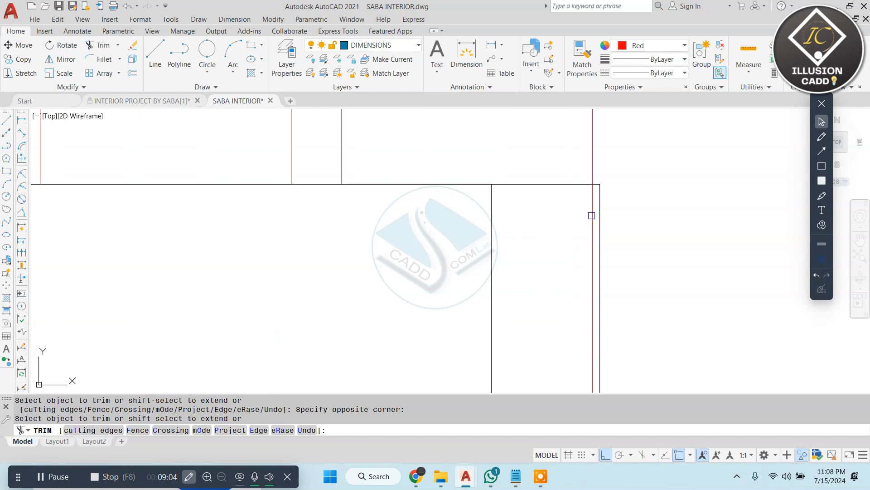
left_click(597, 222)
left_click(538, 233)
Trim the strip lines out of the right bedside table's plinth
scroll(538, 222, "down", 8)
scroll(464, 238, "down", 2)
middle_click_drag(460, 236, 471, 175)
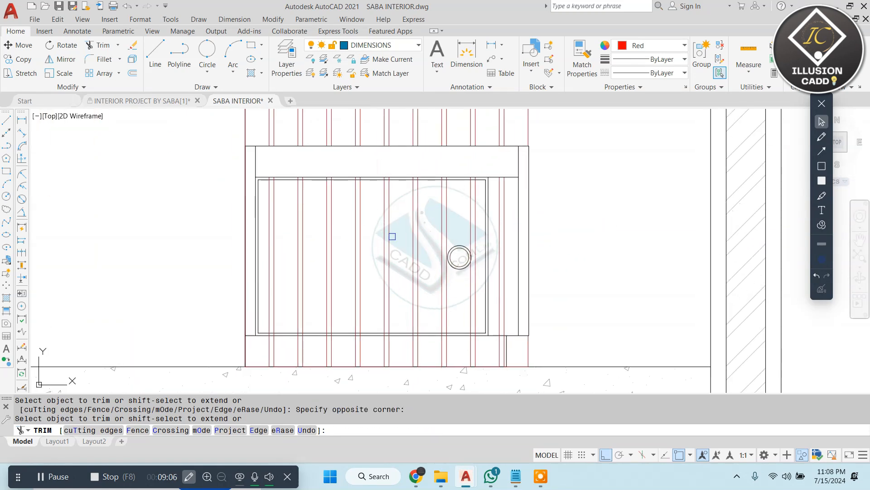
scroll(271, 344, "up", 3)
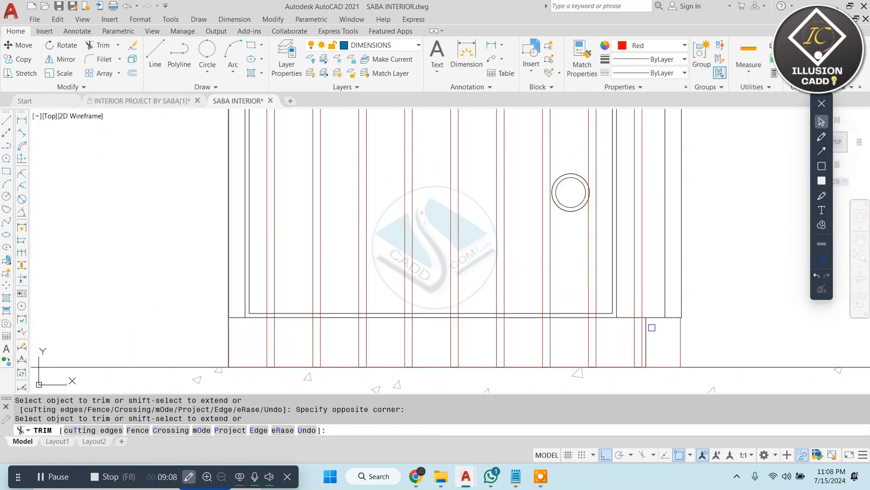
scroll(652, 327, "up", 2)
middle_click_drag(177, 336, 441, 279)
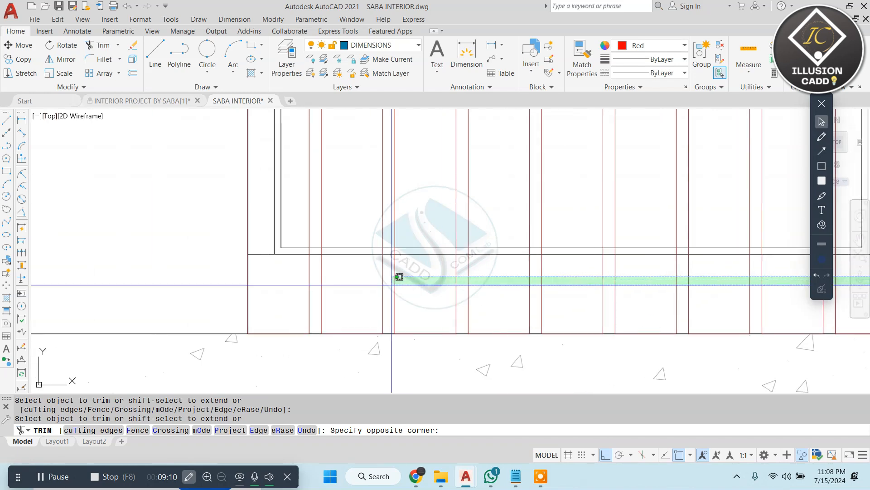
left_click(288, 303)
scroll(552, 174, "down", 2)
middle_click_drag(552, 175, 522, 319)
scroll(528, 178, "down", 2)
key("Escape")
Erase the leftover strip segments across the right bedside table's door and beside its outer panel
scroll(595, 275, "up", 2)
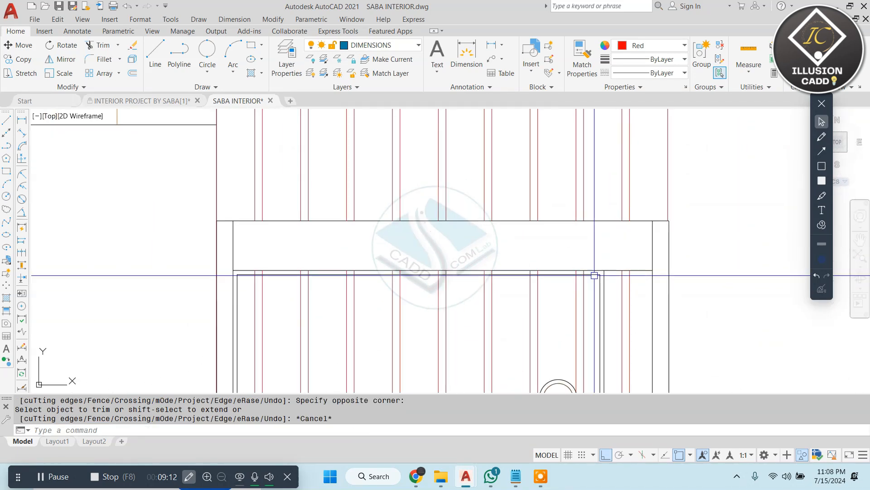
scroll(594, 275, "down", 4)
scroll(596, 295, "up", 6)
left_click(689, 197)
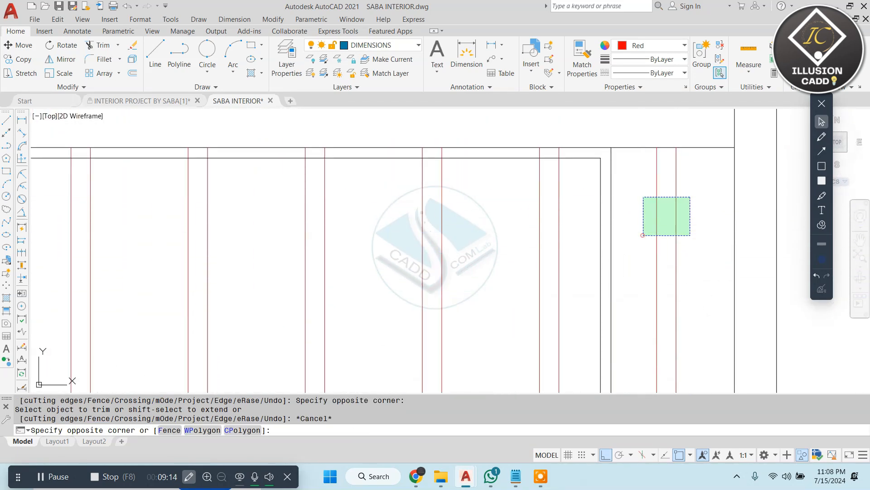
left_click(643, 237)
scroll(627, 273, "down", 3)
type("e")
key("Return")
left_click(617, 234)
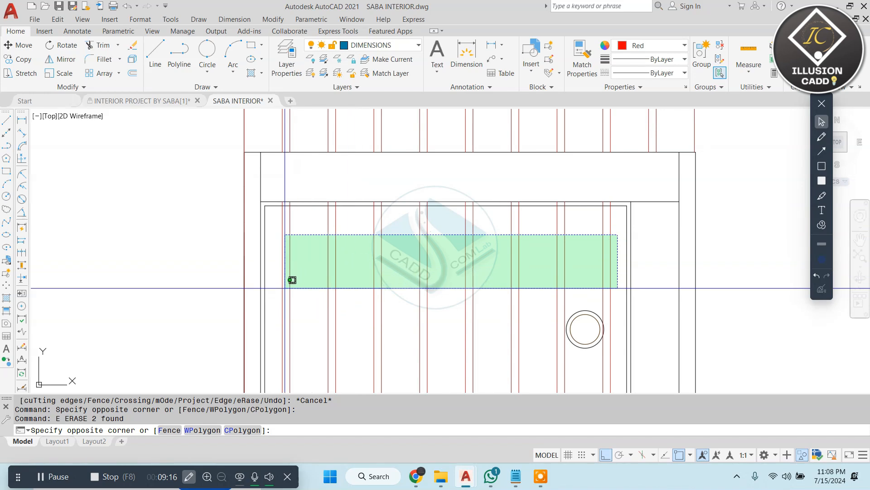
left_click(286, 288)
type("e")
key("Return")
Erase the single leftover strip line at the inner edge of the right bedside table
scroll(453, 216, "down", 6)
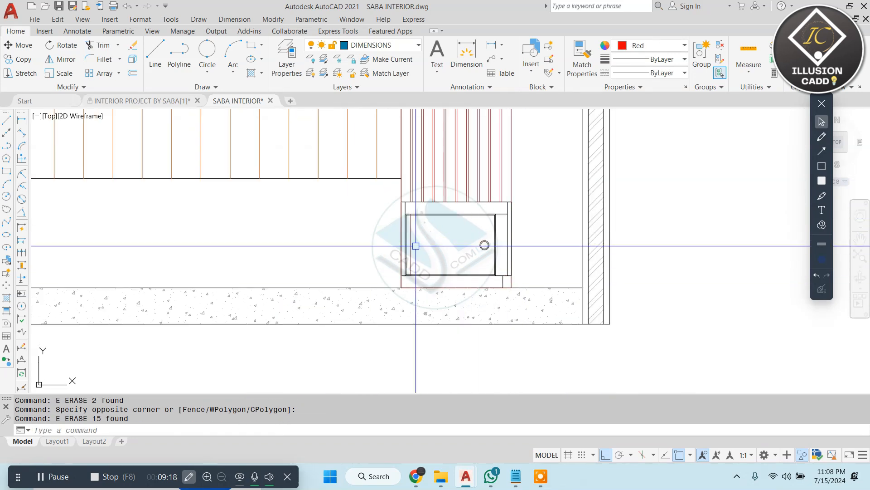
scroll(413, 232, "up", 6)
left_click(407, 230)
left_click(396, 258)
type("e")
key("Return")
scroll(487, 270, "down", 6)
scroll(502, 266, "down", 5)
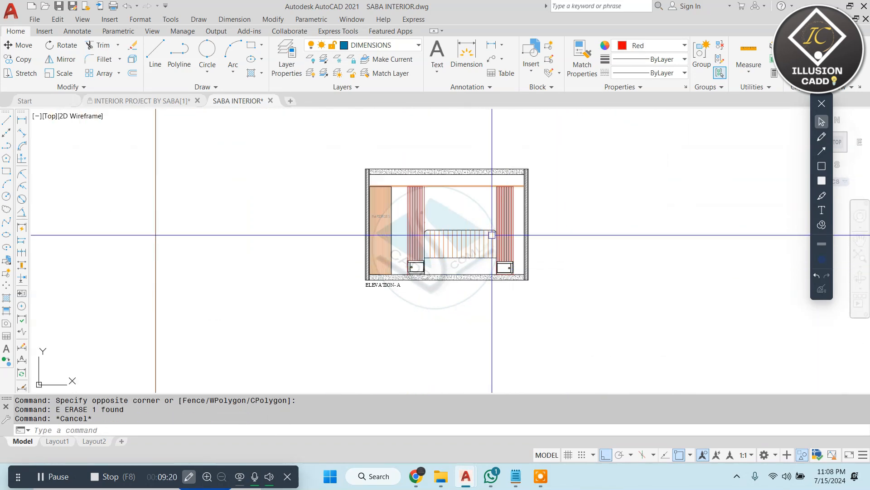
key("Escape")
key("Escape")
Hatch the wall area above the headboard, between the two fluted panels, with the ANSI35 pattern
scroll(463, 199, "up", 4)
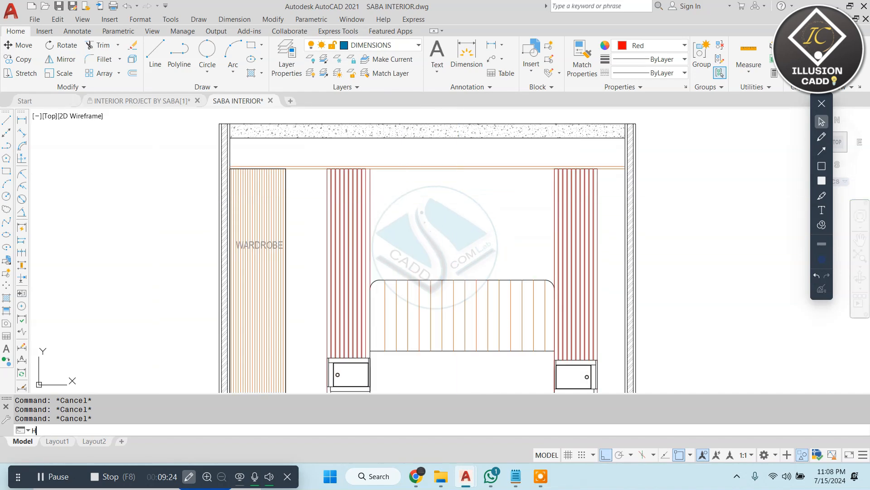
key("Return")
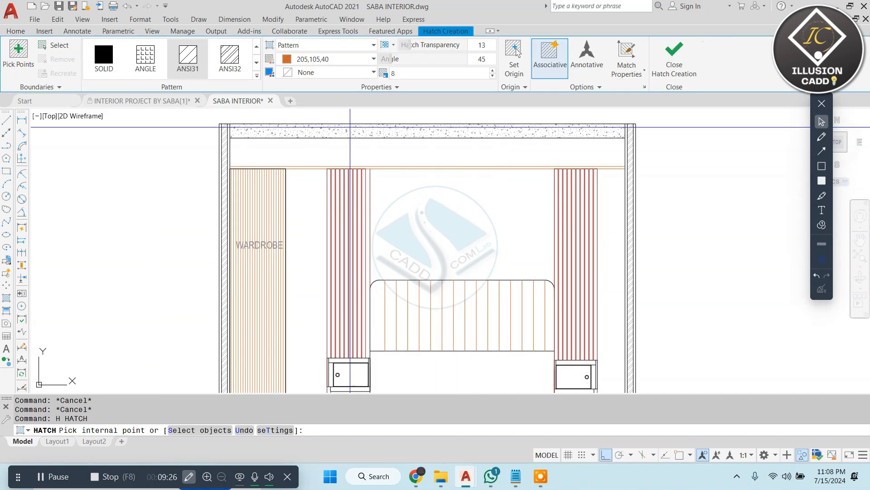
left_click(257, 76)
left_click(195, 94)
left_click(432, 212)
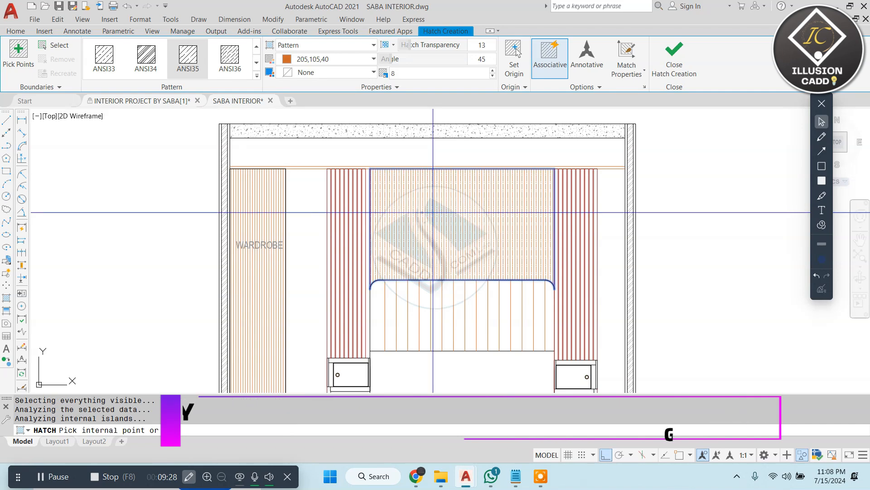
Set the new wall hatch's angle to 0 and its scale to 10
left_click(482, 60)
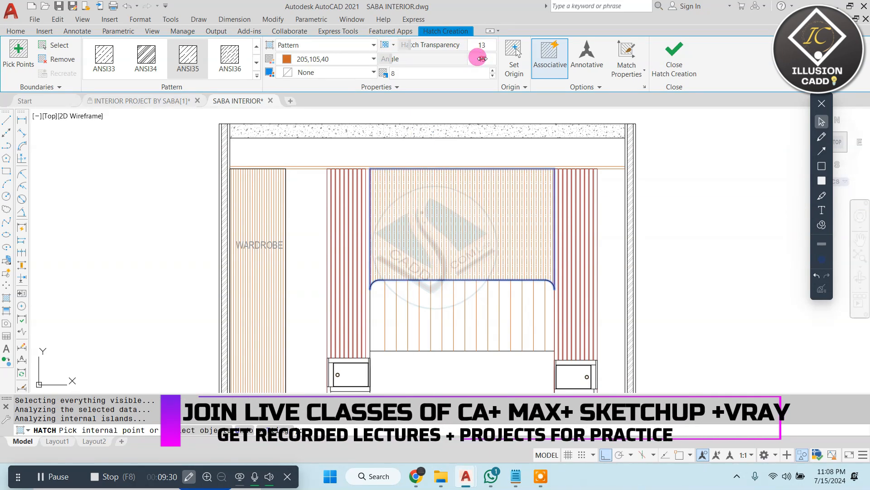
type("0")
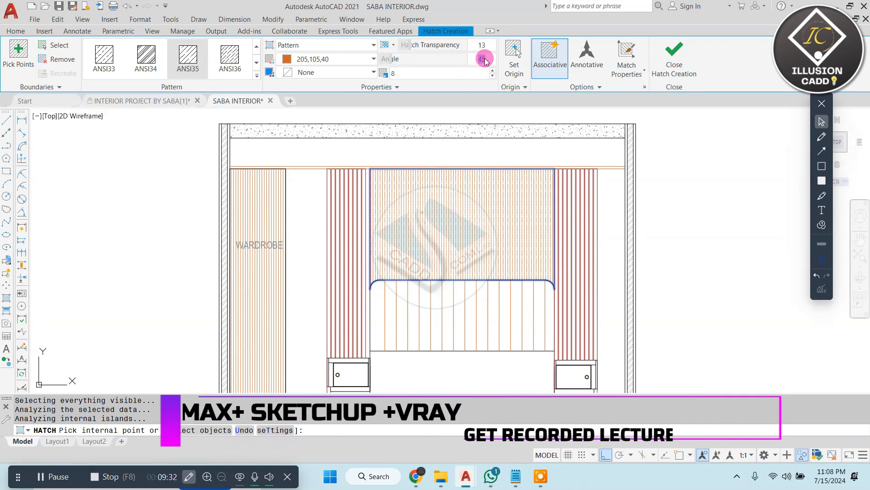
key("Return")
left_click_drag(396, 72, 368, 82)
type("10")
key("Return")
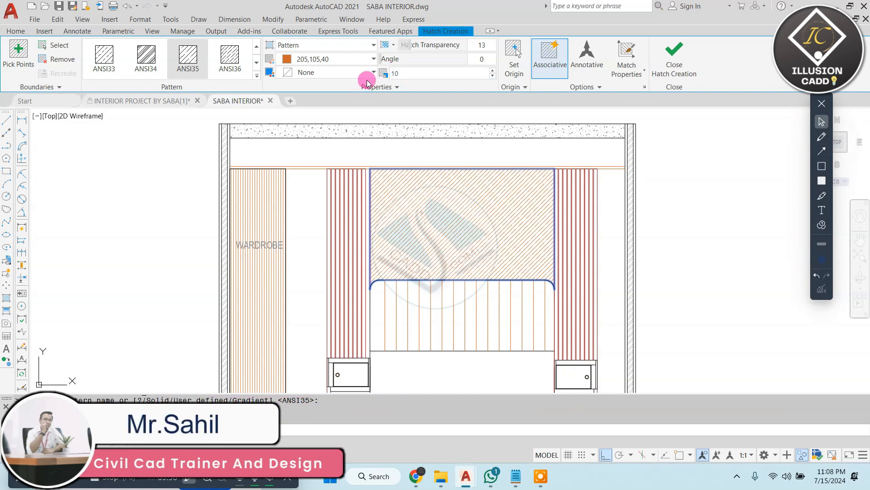
Change the wall hatch's colour to grey 199,200,202 and finish the hatch
left_click(307, 61)
left_click(283, 140)
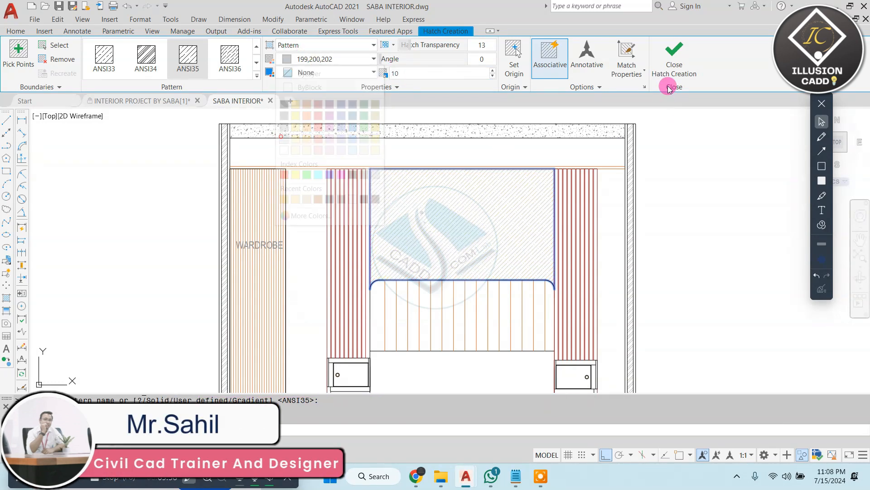
key("Escape")
key("Escape")
key("Escape")
Gradient-fill the strip between the wardrobe and the left fluted panel, using grey 147,149,152 as the first colour
scroll(469, 168, "down", 2)
scroll(413, 199, "up", 2)
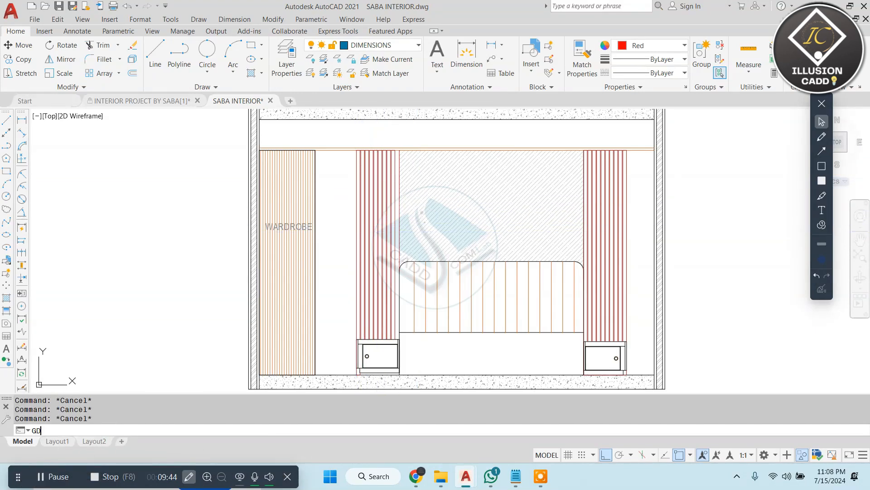
left_click(343, 181)
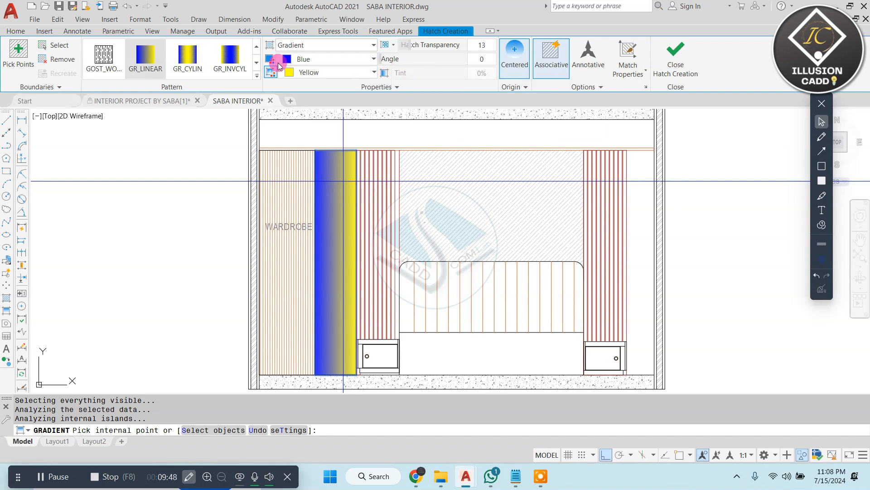
left_click(358, 59)
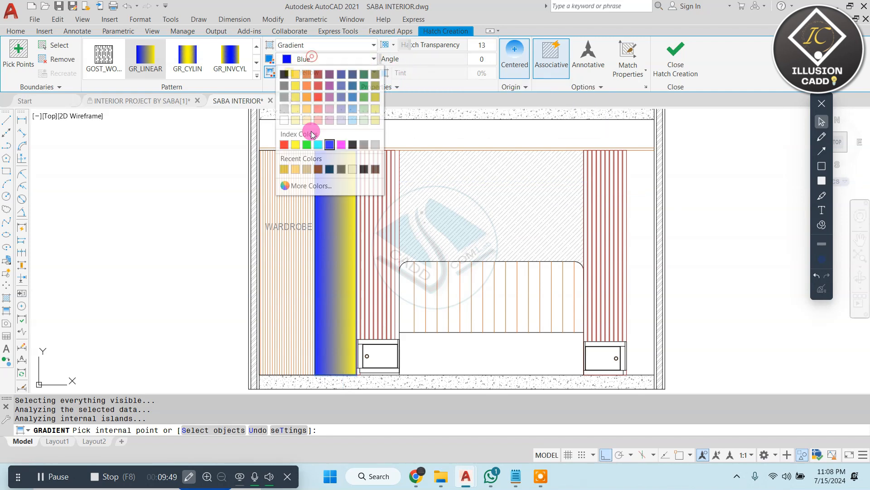
left_click(340, 72)
left_click(340, 72)
left_click(327, 59)
left_click(284, 123)
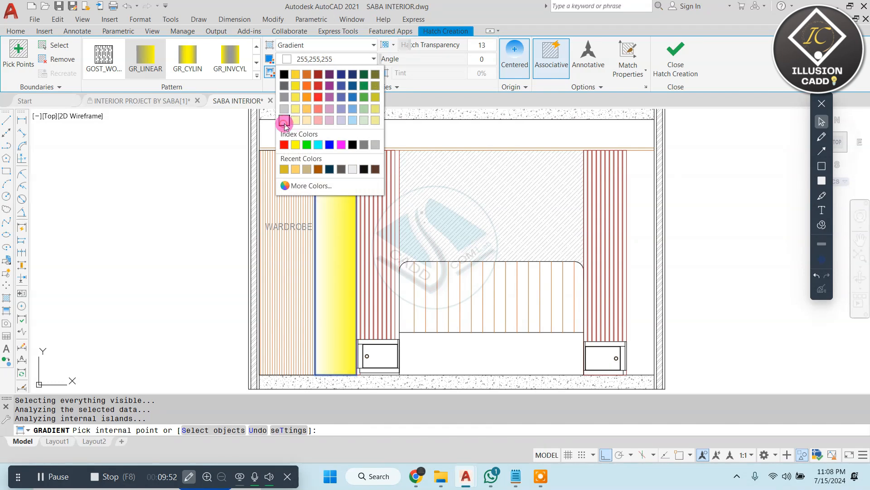
left_click(325, 57)
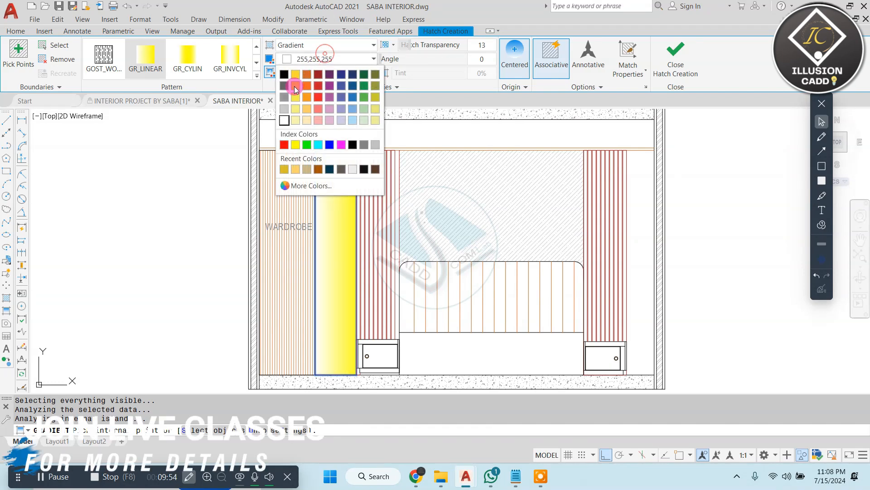
left_click(284, 96)
Add the strip beside the right wall to the gradient fill and make the second gradient colour white 255,255,255
left_click(331, 72)
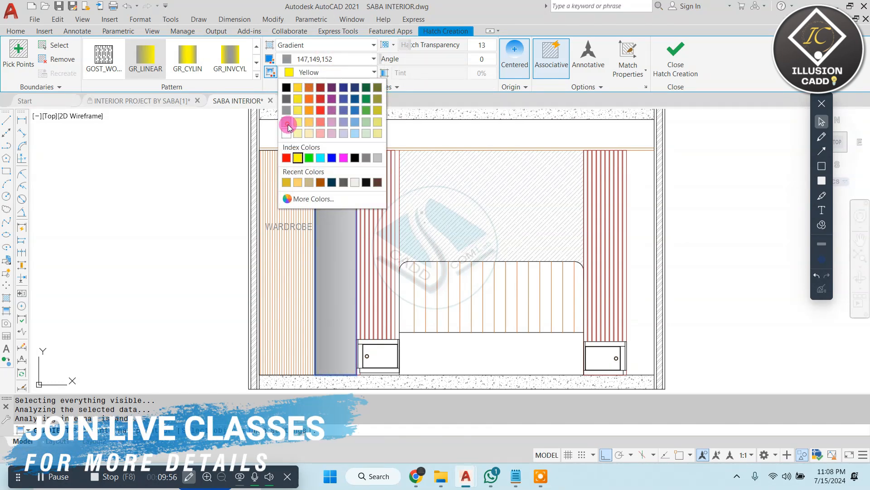
left_click(289, 125)
left_click(636, 220)
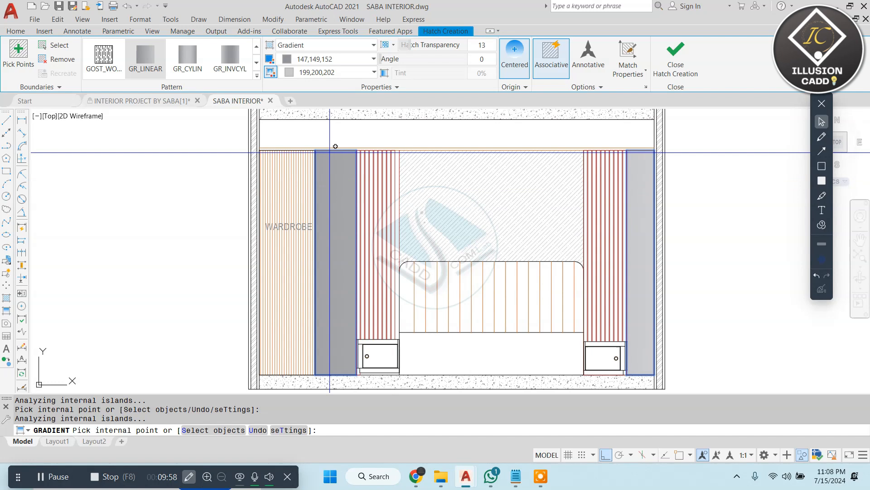
left_click(312, 71)
left_click(286, 133)
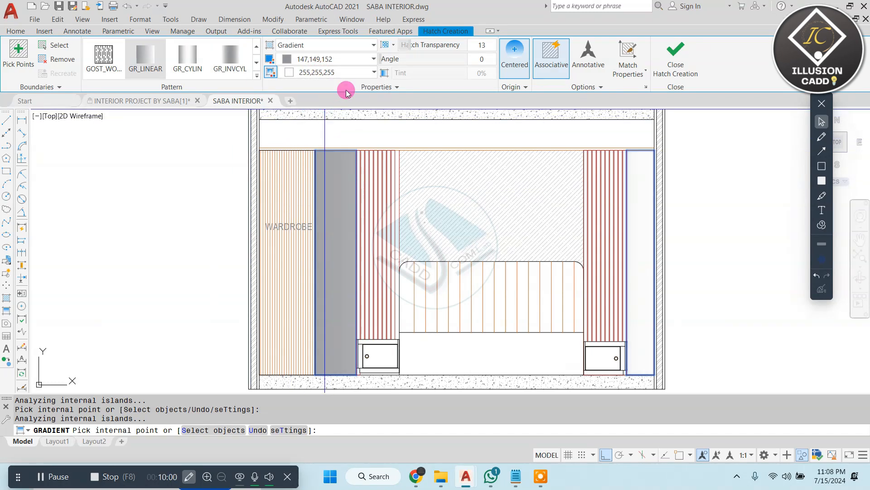
Use the GR_CYLIN gradient for both strips, set the transparency to 40 and finish the fill
left_click(189, 63)
left_click(188, 49)
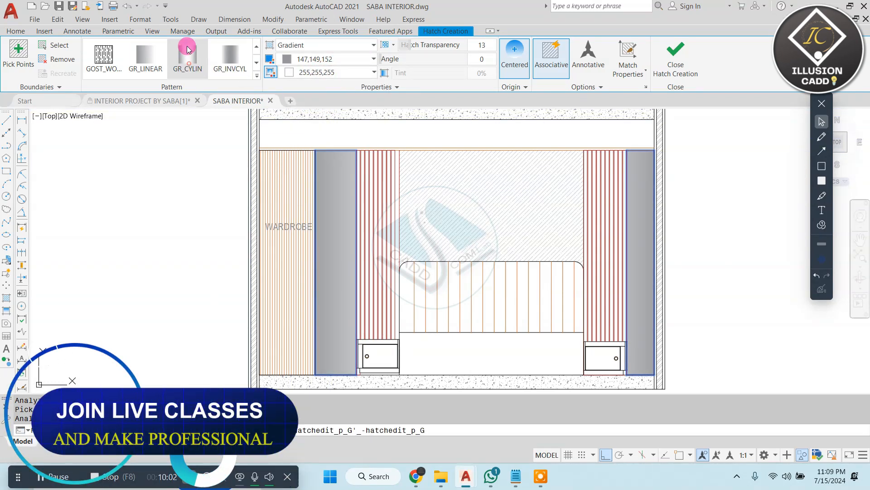
left_click(229, 57)
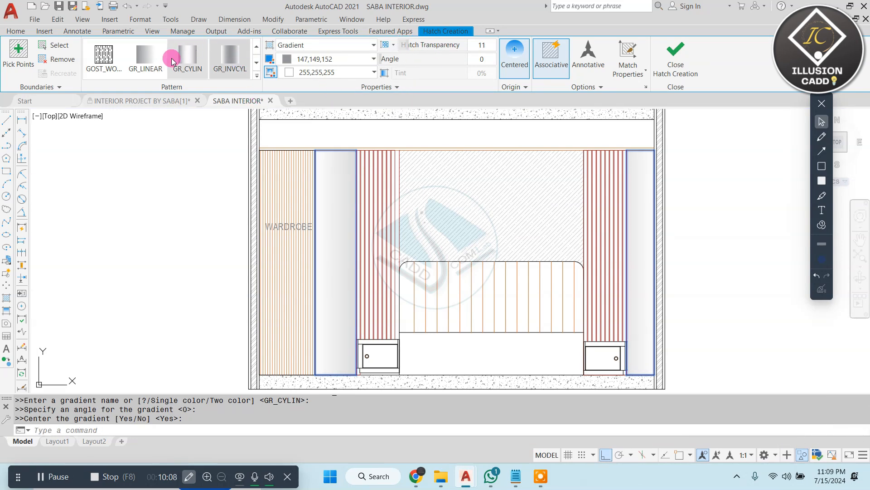
left_click(186, 60)
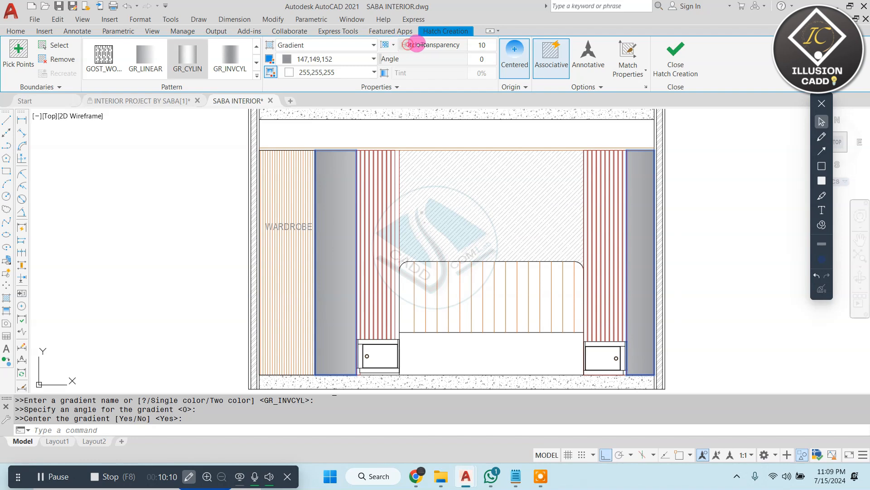
left_click_drag(419, 45, 473, 50)
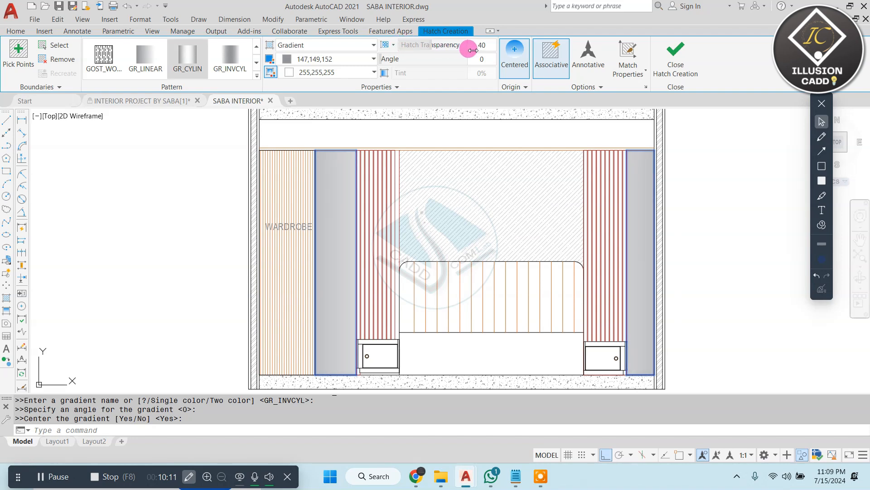
left_click(674, 61)
Draw a rectangle around the left gradient strip, from its upper corner beside the wardrobe down to the floor
scroll(474, 186, "down", 2)
key("Escape")
type("RE")
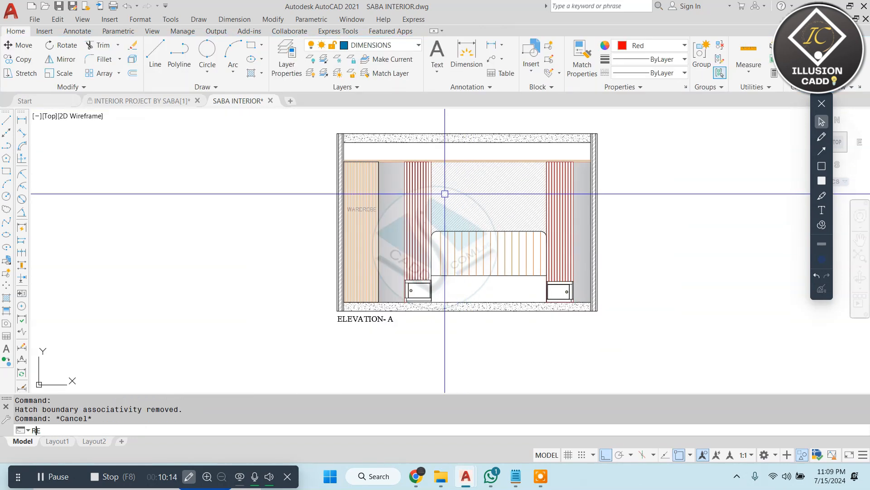
type("C")
key("Return")
scroll(384, 162, "up", 5)
left_click(410, 173)
scroll(417, 218, "down", 3)
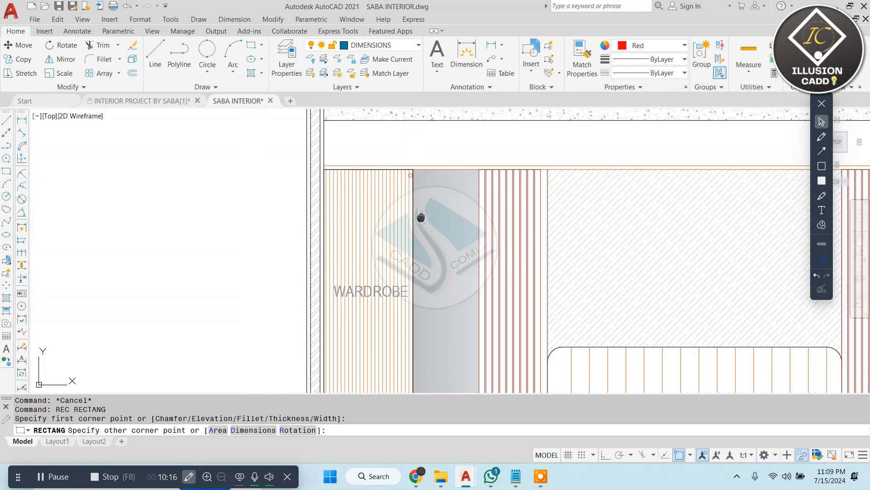
scroll(458, 268, "up", 4)
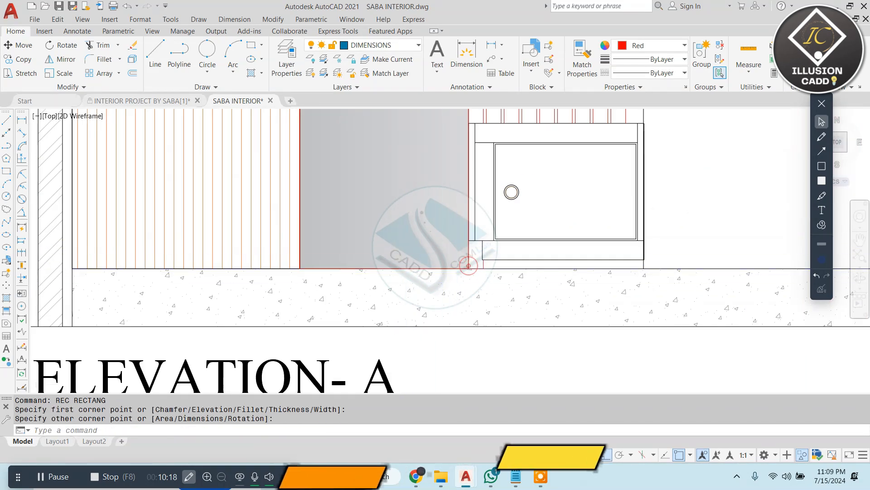
Recolour the rectangle around the left gradient strip to black 0,0,0
scroll(472, 235, "down", 4)
scroll(419, 213, "up", 5)
key("Escape")
left_click(424, 191)
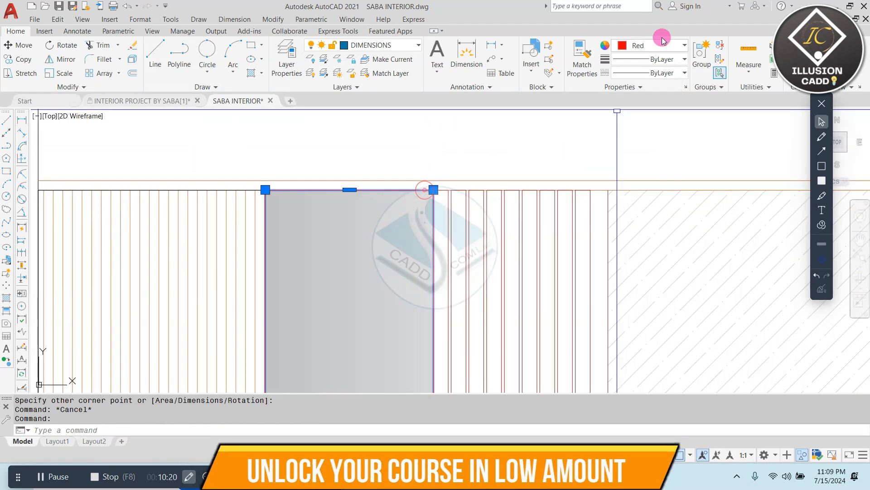
key("Escape")
scroll(283, 147, "down", 4)
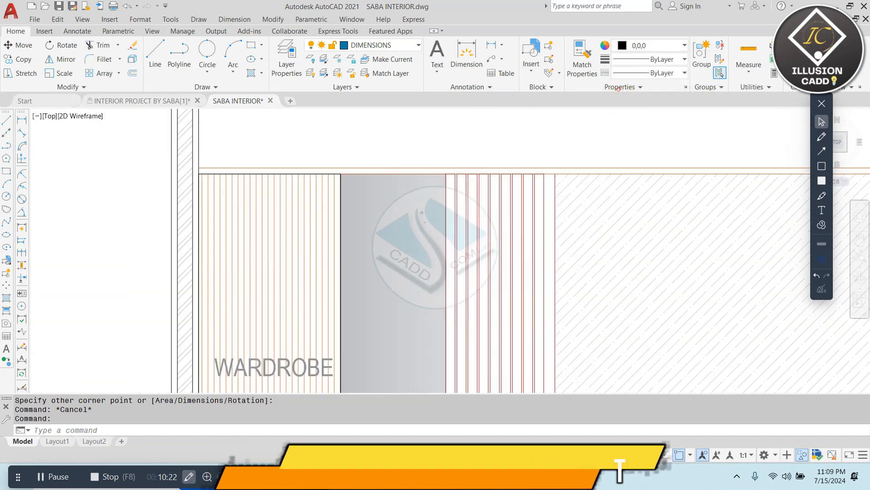
Draw a rectangle around the right gradient strip down to the floor and recolour it like the left outline
type("REC")
key("Return")
scroll(552, 152, "up", 3)
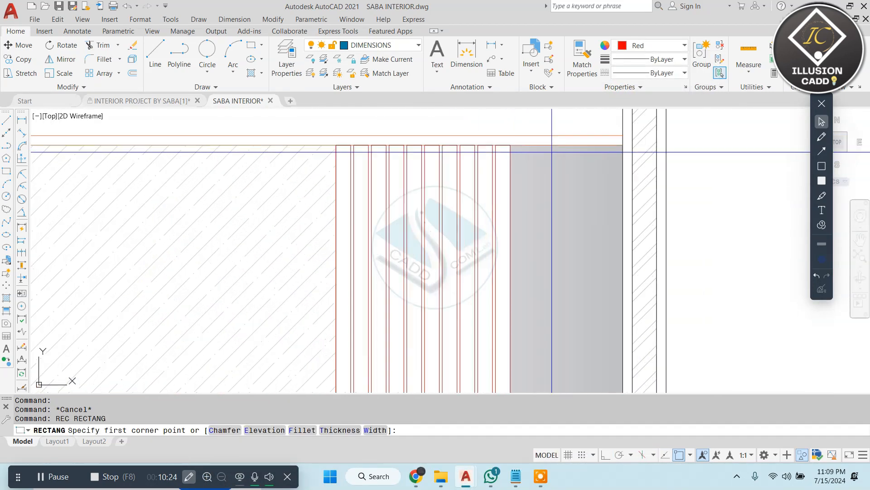
left_click(511, 146)
scroll(512, 143, "down", 4)
scroll(528, 361, "up", 4)
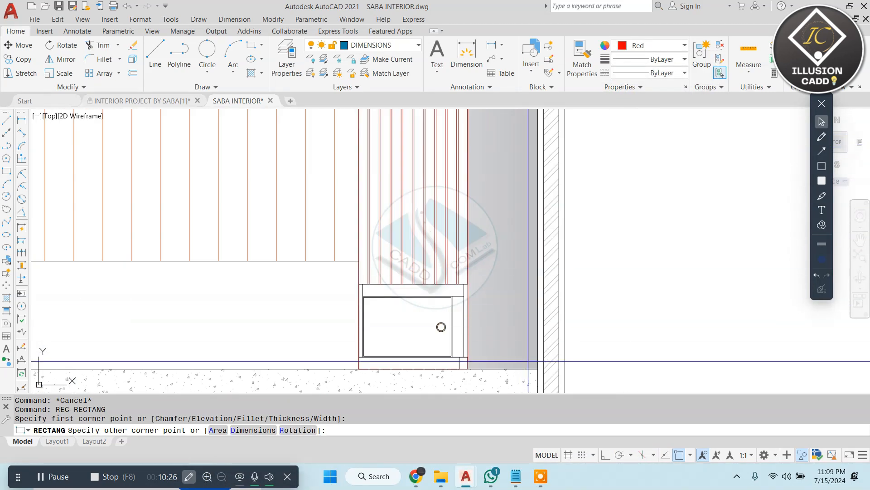
left_click(533, 368)
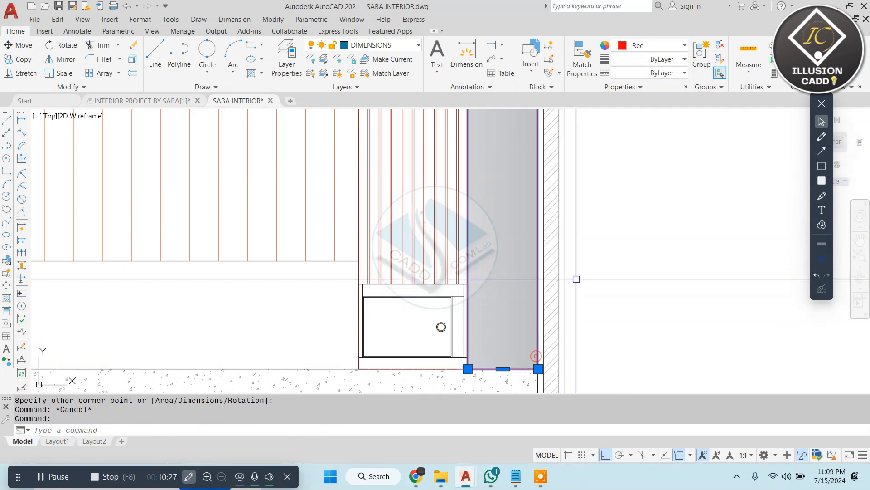
left_click(674, 47)
key("Escape")
scroll(476, 230, "down", 5)
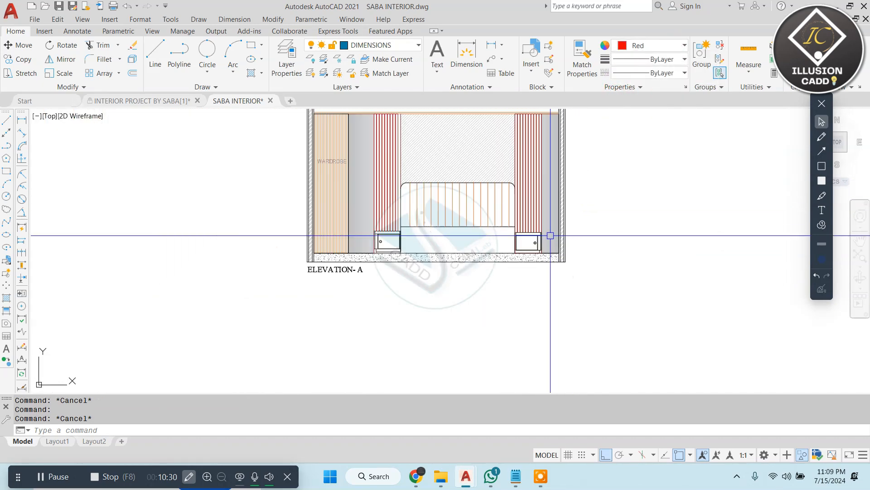
Copy the GLASS label and its three slanted lines from the reference Elevation A onto both gradient strips of Elevation-A
middle_click_drag(451, 203, 476, 229)
scroll(324, 237, "down", 5)
scroll(313, 204, "up", 4)
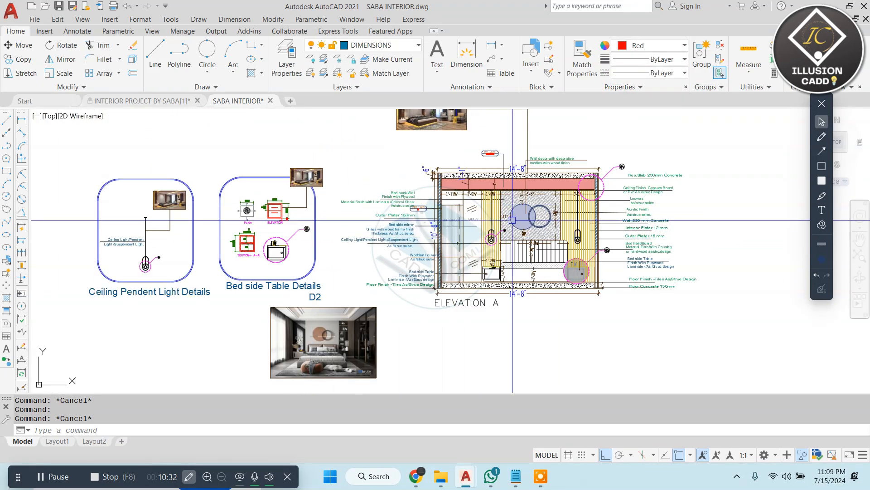
scroll(472, 222, "up", 8)
scroll(435, 201, "up", 2)
left_click_drag(462, 220, 373, 146)
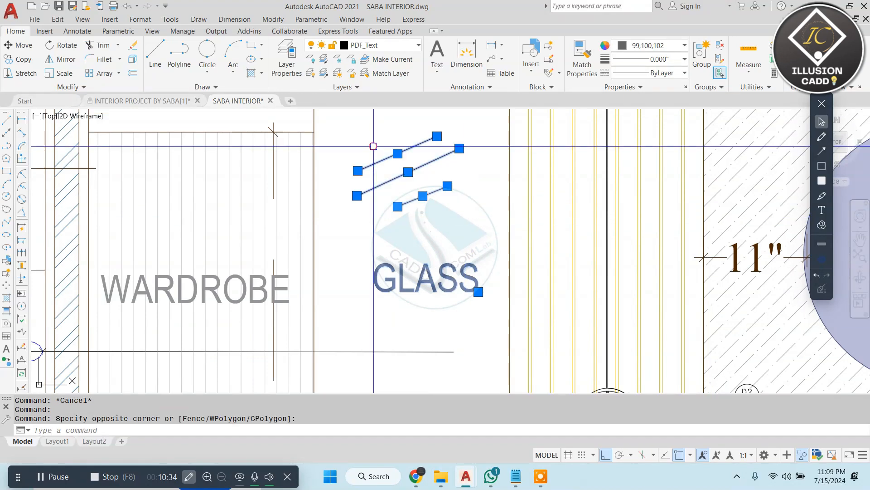
left_click(373, 146)
scroll(204, 223, "down", 8)
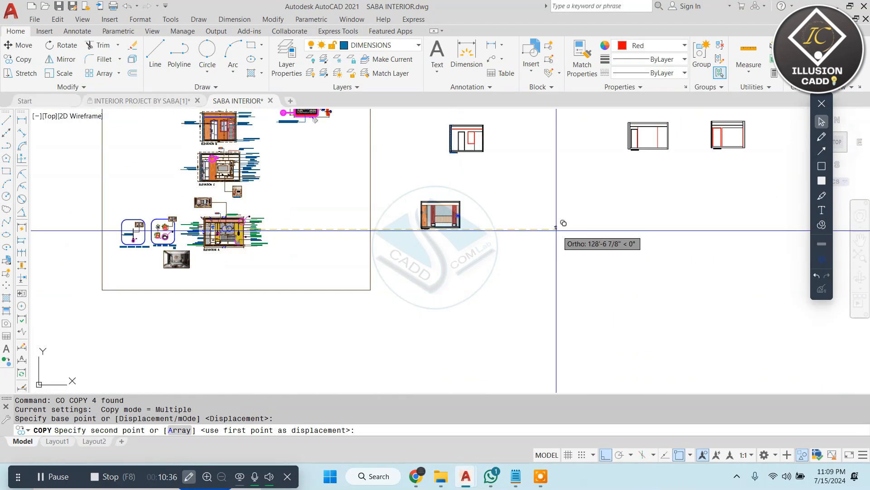
scroll(562, 222, "up", 6)
left_click(609, 457)
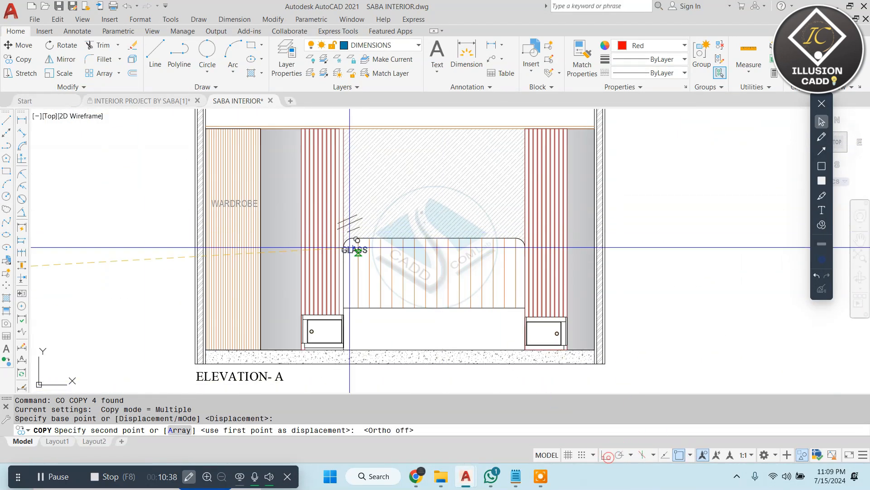
scroll(350, 249, "up", 3)
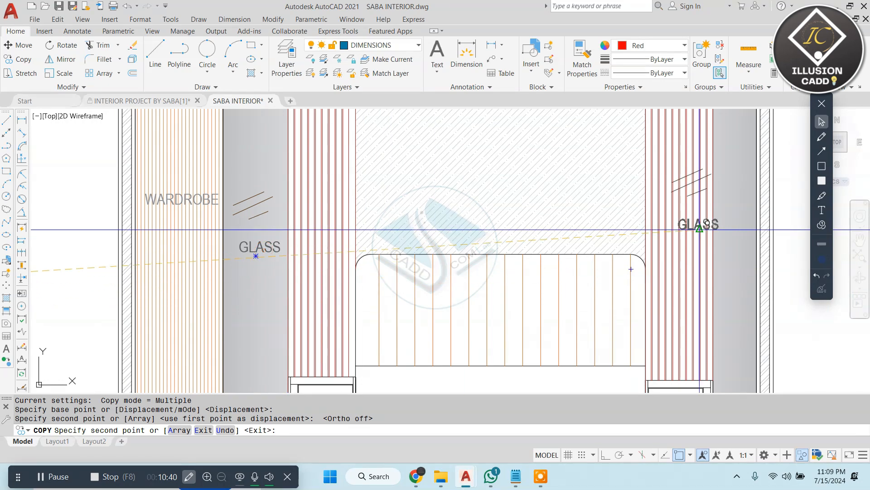
left_click(743, 233)
key("Escape")
scroll(600, 201, "down", 4)
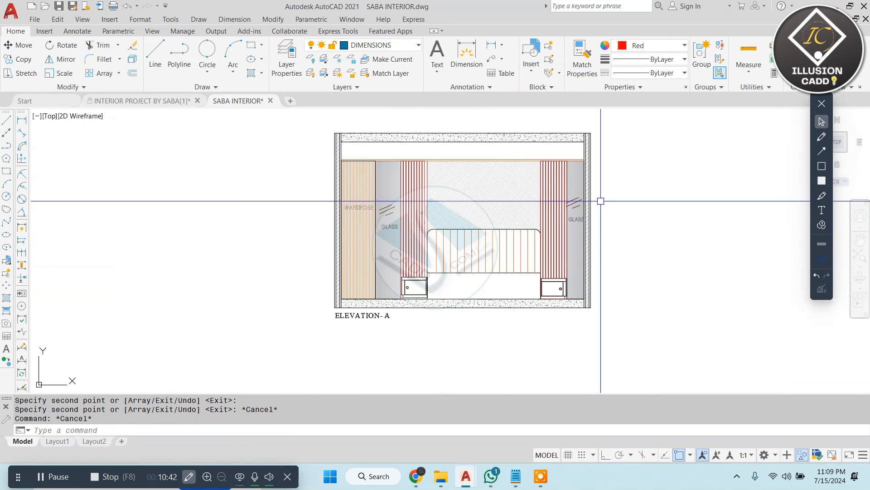
scroll(487, 293, "up", 2)
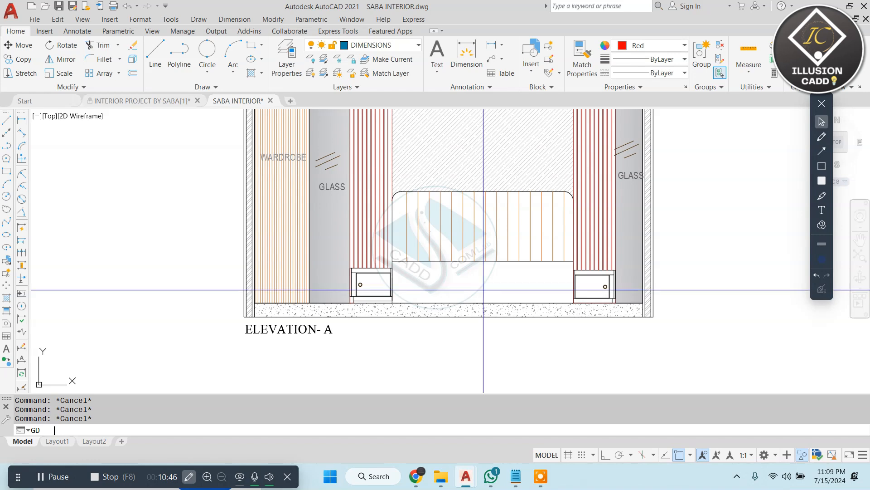
Fill the bed area below the headboard in Elevation-A with a gradient using first colour 173,221,247
type("GD")
key("Return")
scroll(483, 290, "up", 2)
left_click(442, 275)
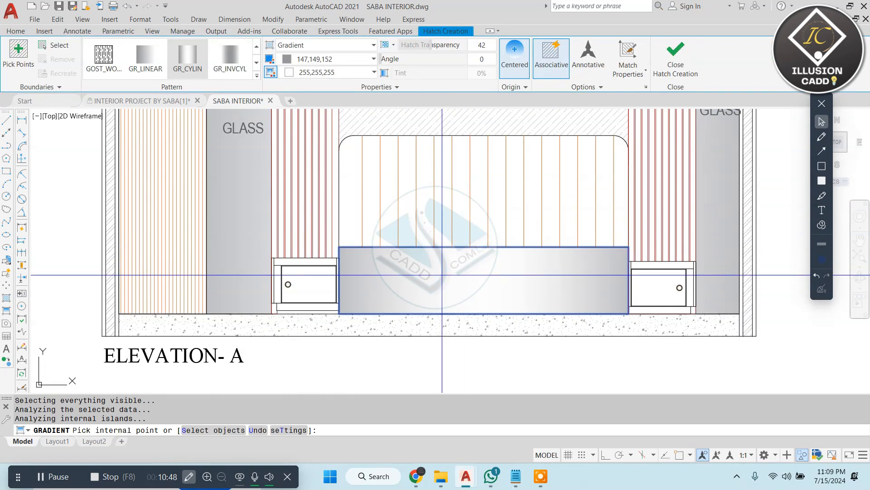
left_click(319, 59)
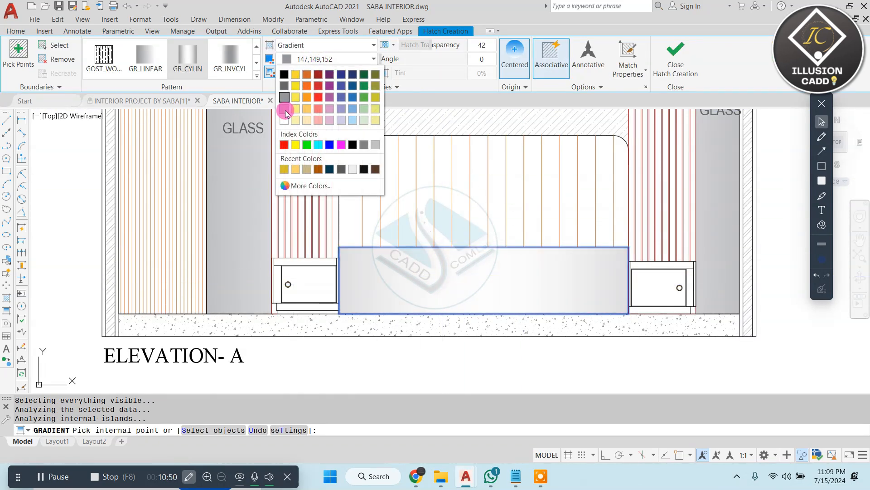
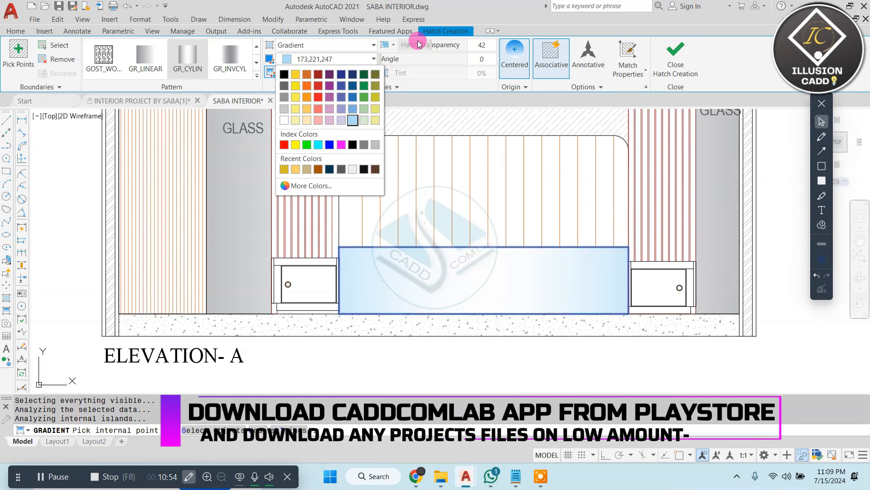
Set the bed gradient's transparency to 47 and switch its pattern to GR_INVCYL
left_click_drag(427, 47, 478, 52)
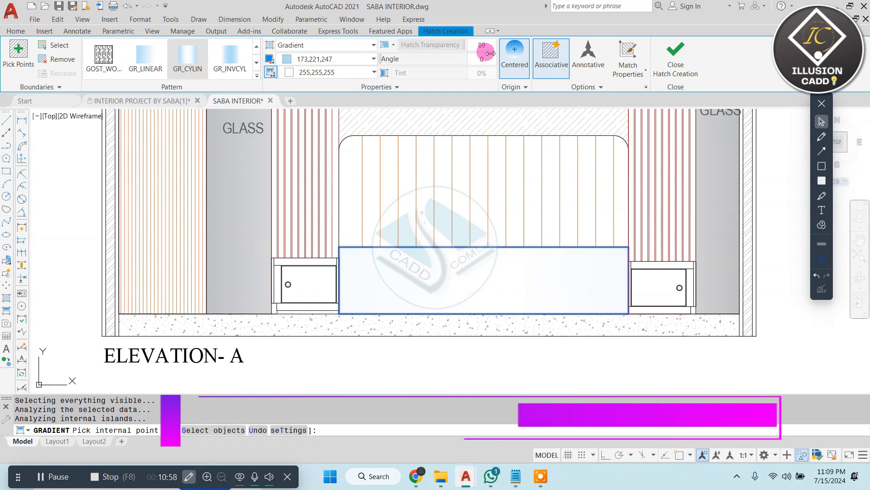
mouse_move(481, 53)
left_mouse_down()
mouse_move(414, 40)
mouse_move(277, 43)
mouse_move(388, 48)
left_mouse_up()
left_click_drag(470, 55, 426, 58)
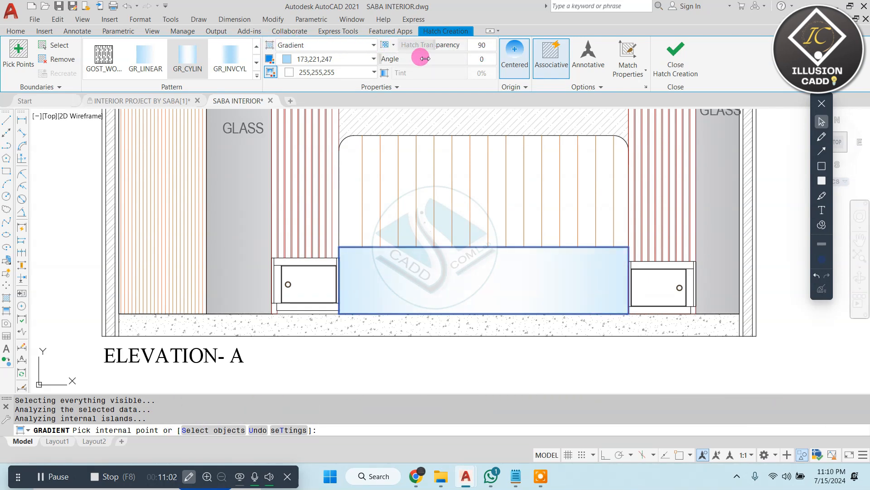
left_click(219, 73)
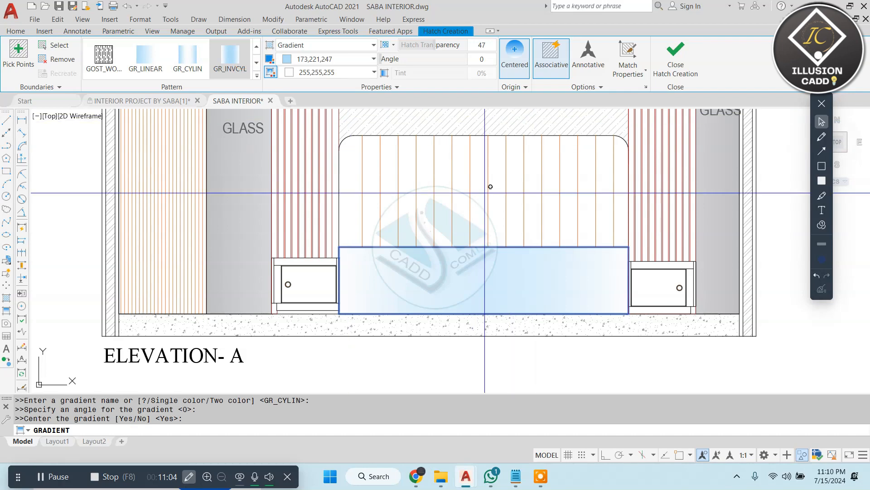
Finish the light-blue and white GR_INVCYL gradient fill on the bed base below the headboard
scroll(490, 186, "down", 5)
scroll(578, 117, "up", 3)
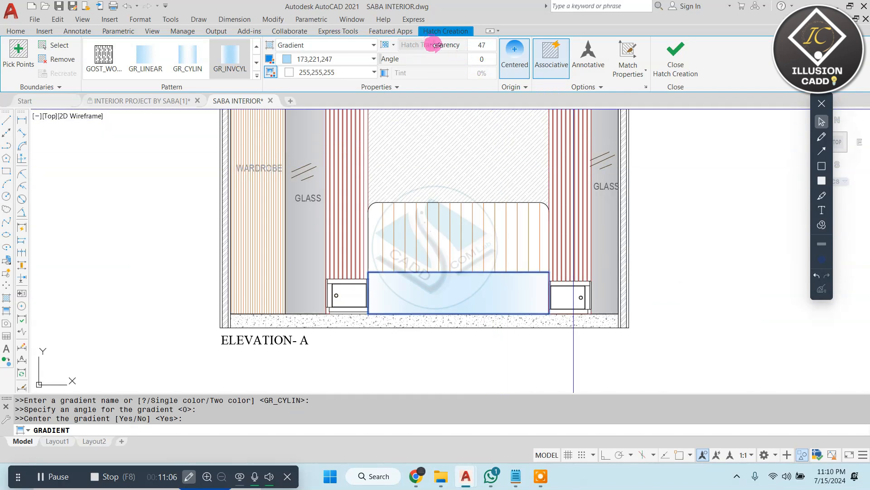
left_click(679, 63)
scroll(481, 298, "down", 2)
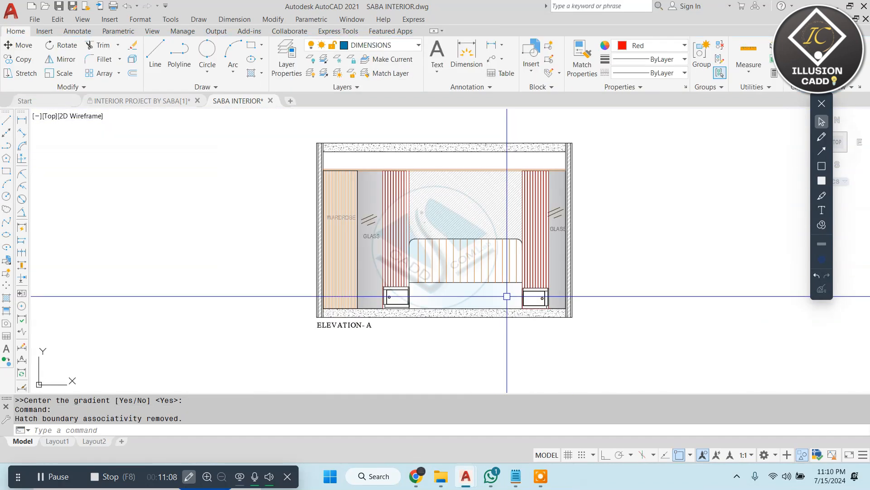
key("Escape")
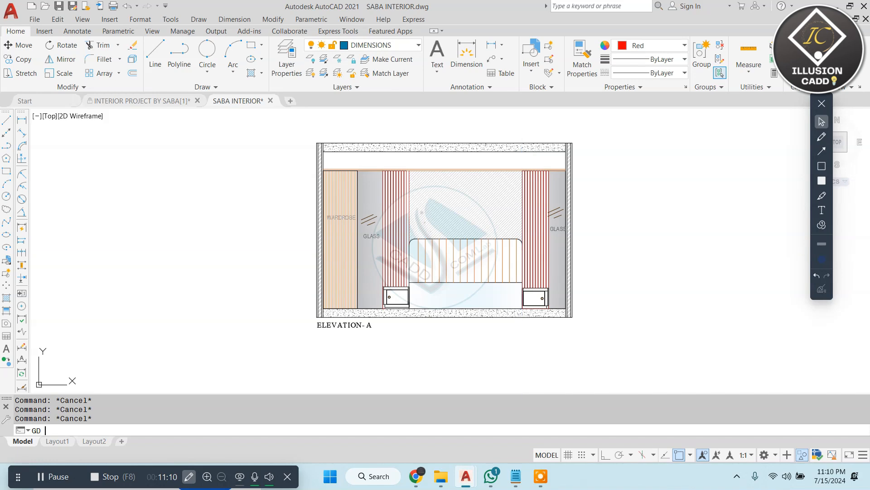
key("Escape")
scroll(496, 257, "up", 2)
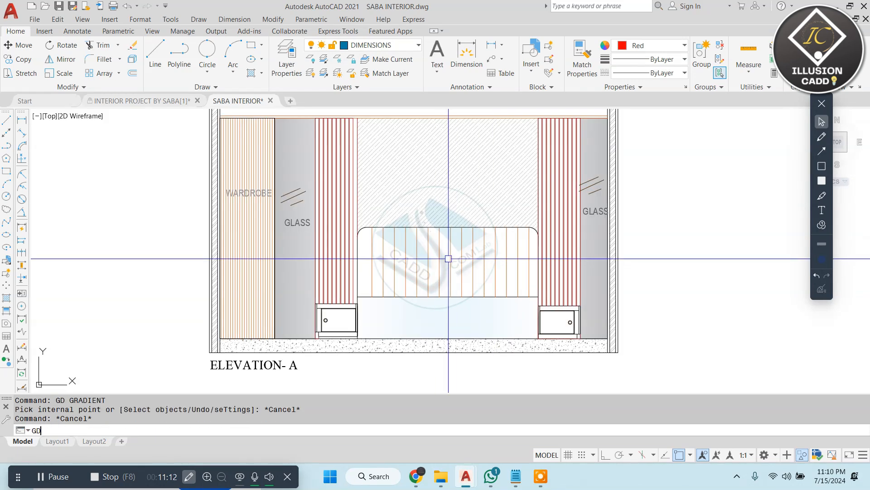
key("Return")
scroll(436, 247, "up", 2)
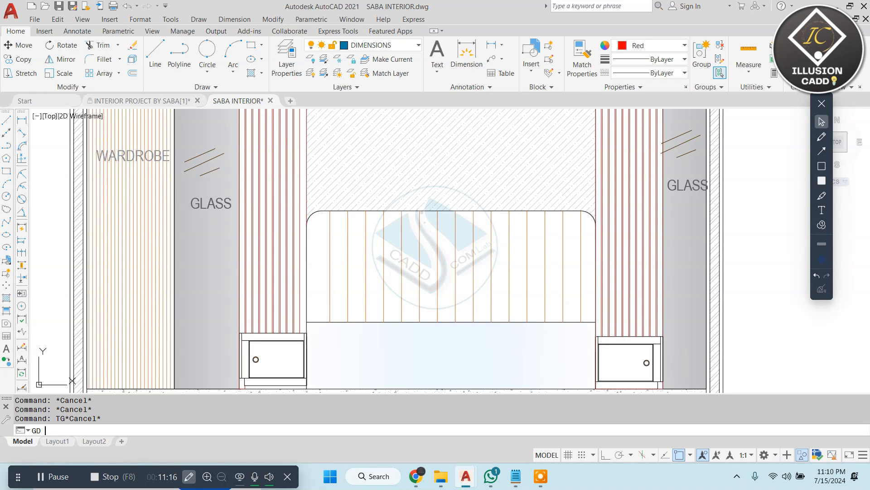
Fill the headboard's vertical panels with a GR_INVCYL gradient using colours 147,149,152 and 199,200,202
type("GD")
key("Return")
left_click(336, 57)
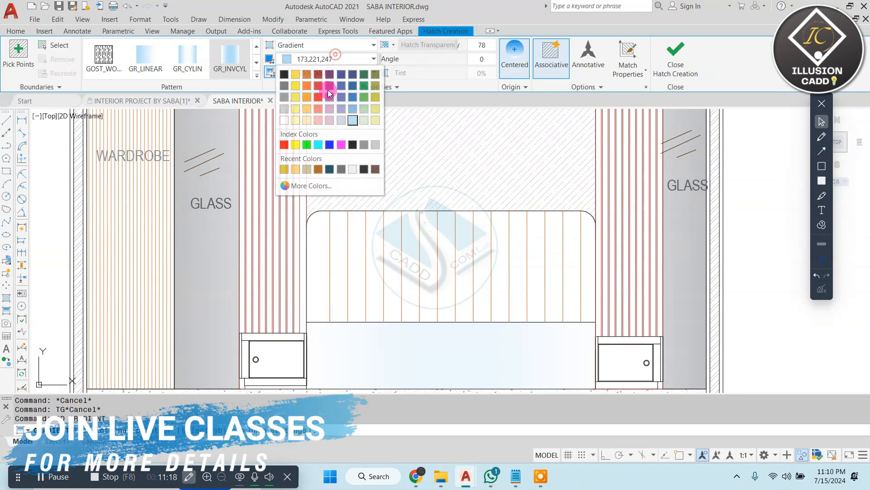
left_click(285, 100)
left_click(322, 73)
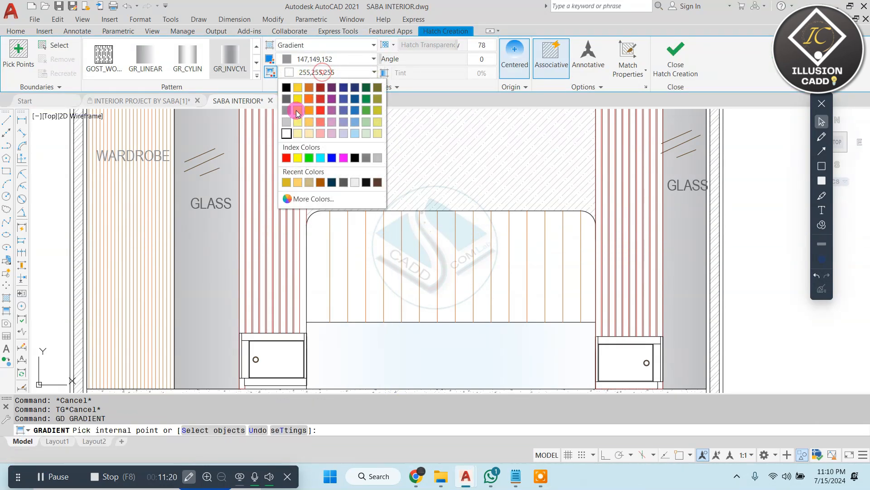
left_click(286, 125)
left_click(320, 230)
left_click(339, 233)
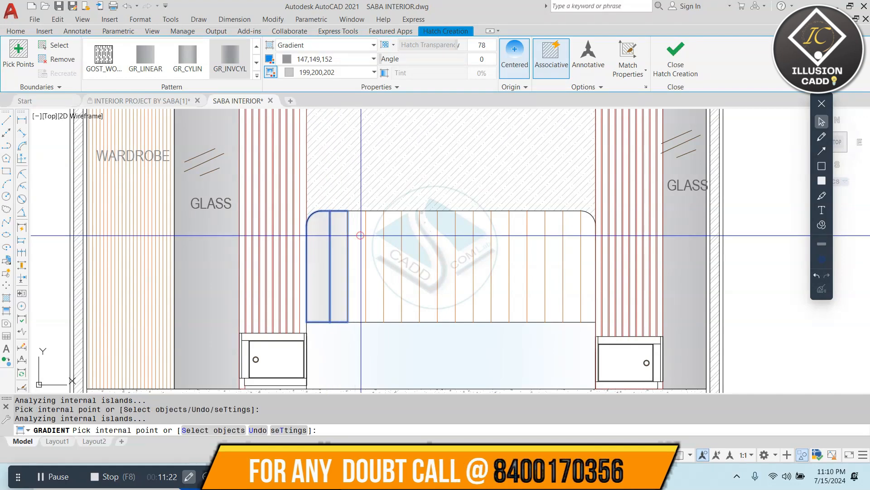
left_click(358, 236)
left_click(371, 236)
left_click(392, 237)
left_click(410, 237)
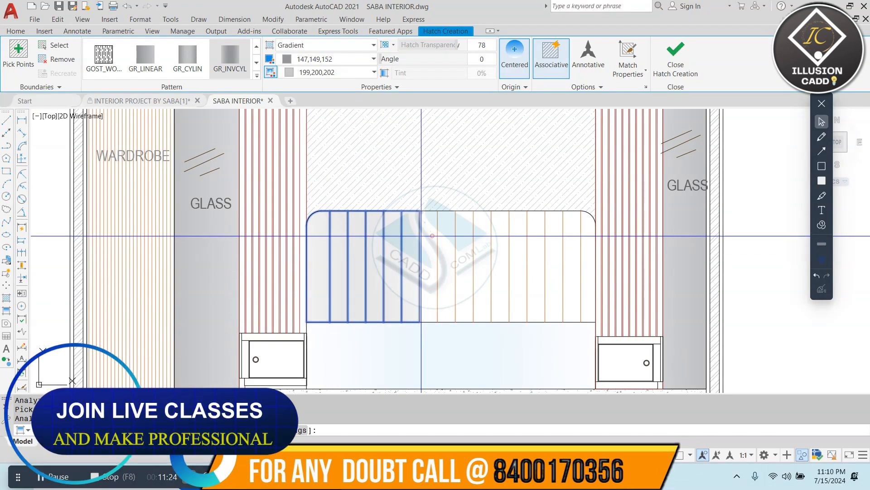
left_click(429, 237)
left_click(446, 237)
left_click(465, 238)
left_click(483, 239)
left_click(501, 240)
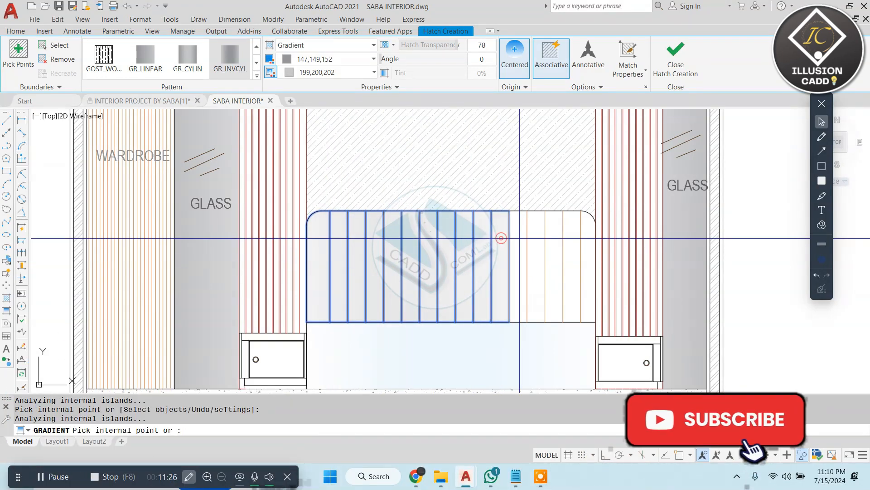
left_click(519, 241)
left_click(537, 241)
left_click(550, 242)
left_click(571, 241)
left_click(590, 242)
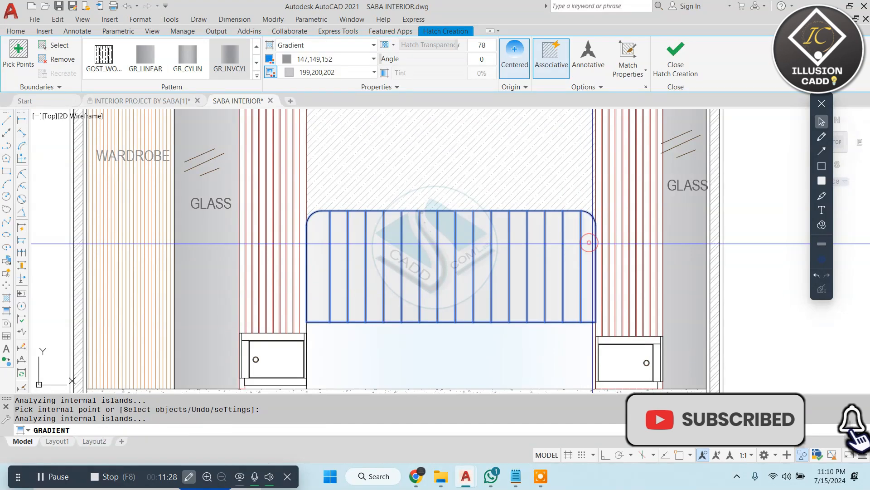
Change the headboard gradient's second colour to 255,255,255 and its pattern to GR_CYLIN, and finish the fill
left_click(374, 72)
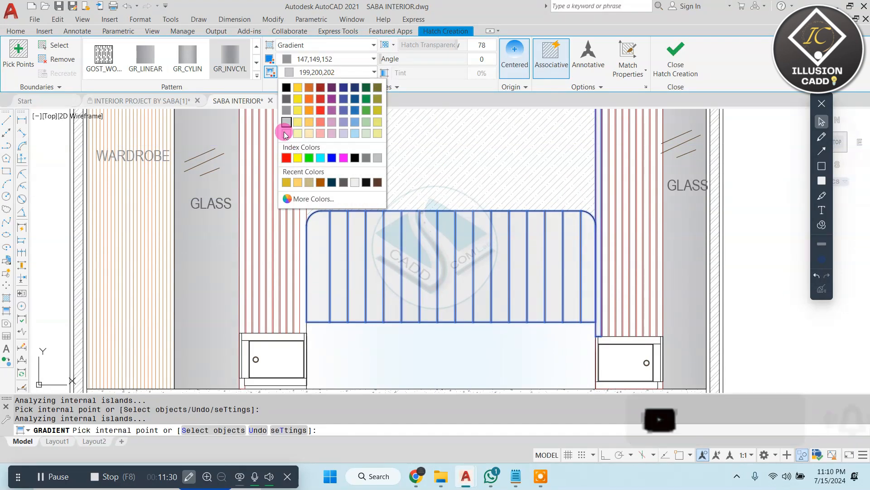
left_click(288, 135)
left_click(181, 58)
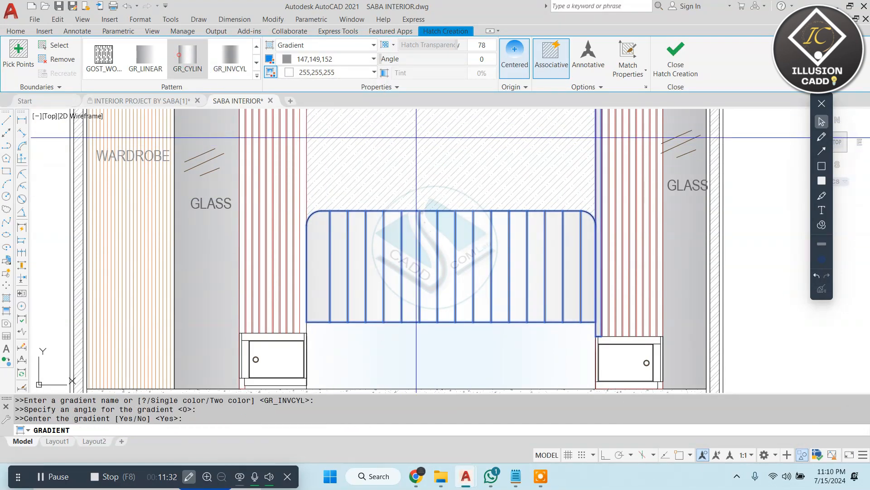
left_click(691, 63)
scroll(529, 194, "down", 5)
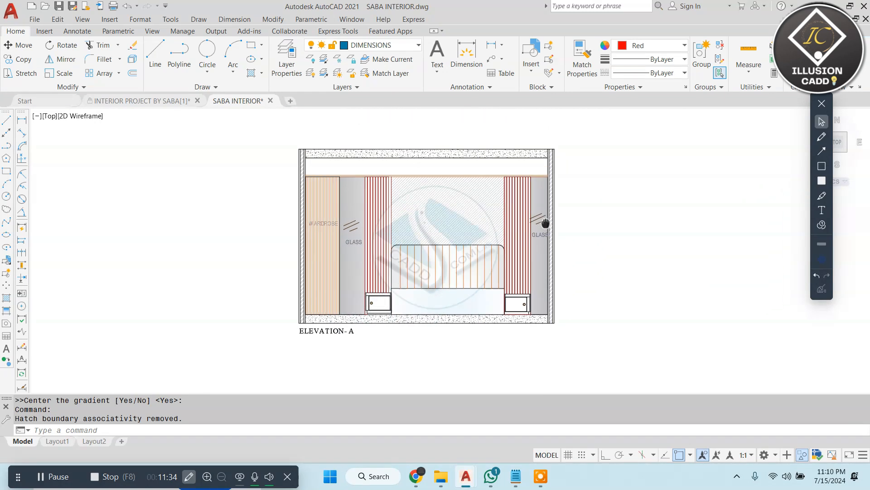
key("Escape")
key("Escape")
middle_click_drag(604, 223, 591, 230)
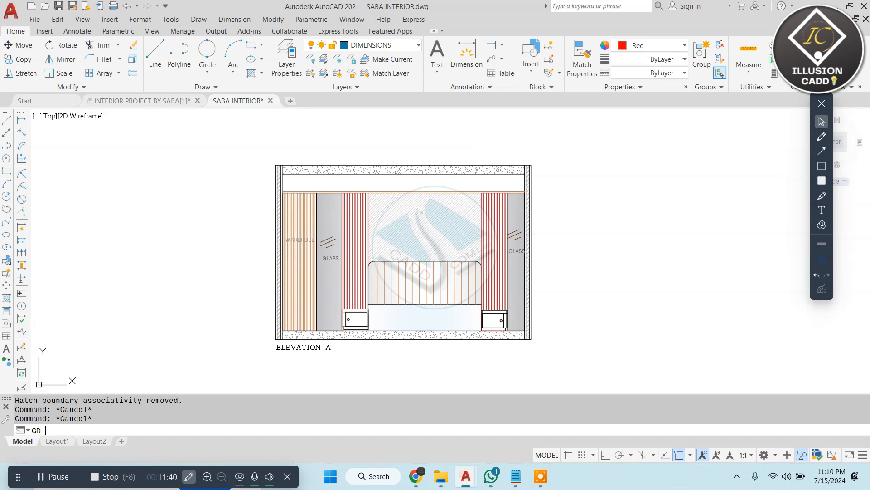
Fill the false-ceiling strip below the slab with a GR_CYLIN gradient using colours 173,221,247 and 255,255,255
type("GD")
key("Return")
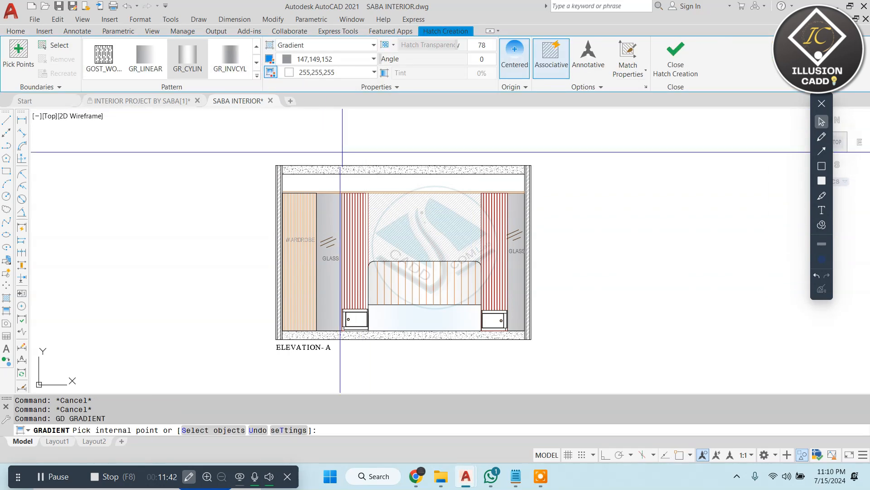
left_click(325, 60)
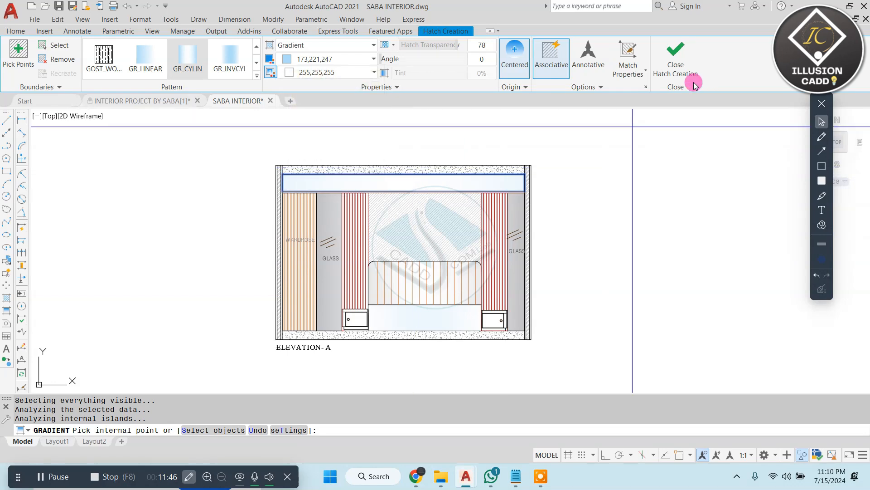
left_click(676, 61)
key("Escape")
key("Escape")
Copy the pendant light with its cord and ceiling plate from the annotated reference elevation to the empty space beside Elevation A
scroll(465, 216, "down", 2)
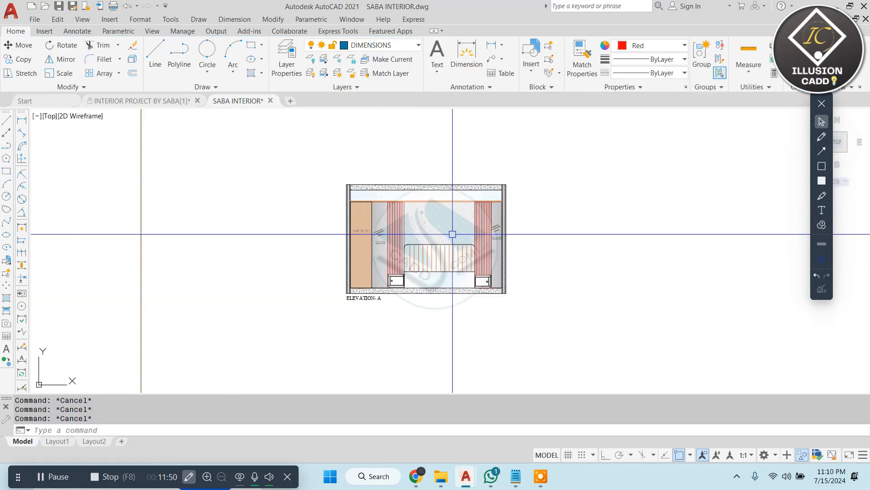
scroll(473, 227, "down", 4)
scroll(291, 247, "up", 4)
middle_click_drag(173, 209, 320, 208)
scroll(320, 207, "up", 2)
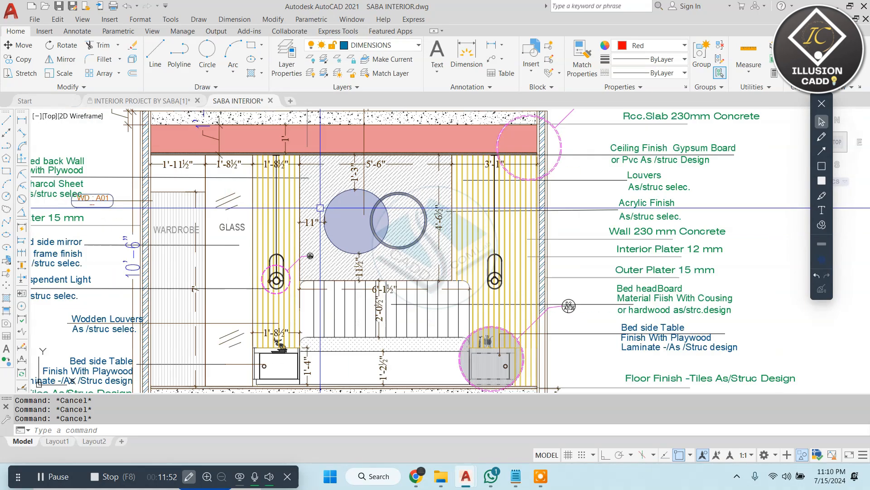
scroll(272, 258, "up", 5)
left_click(255, 163)
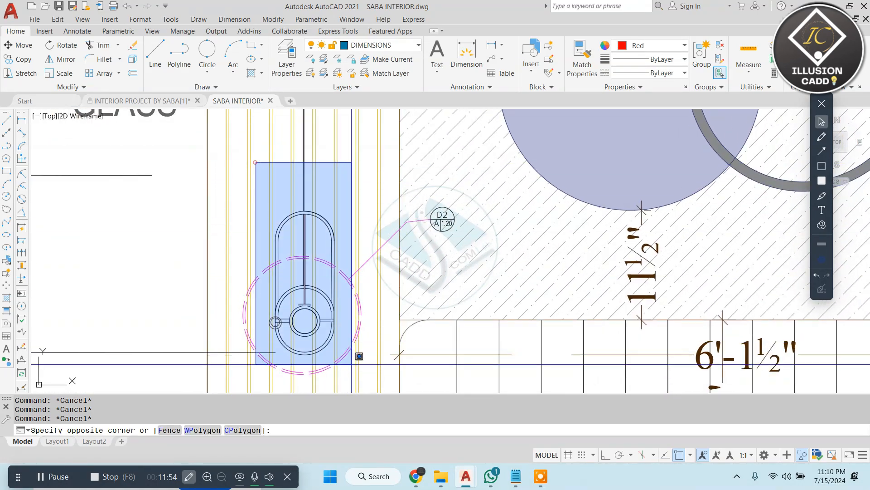
left_click(351, 364)
scroll(327, 349, "down", 4)
scroll(318, 201, "up", 12)
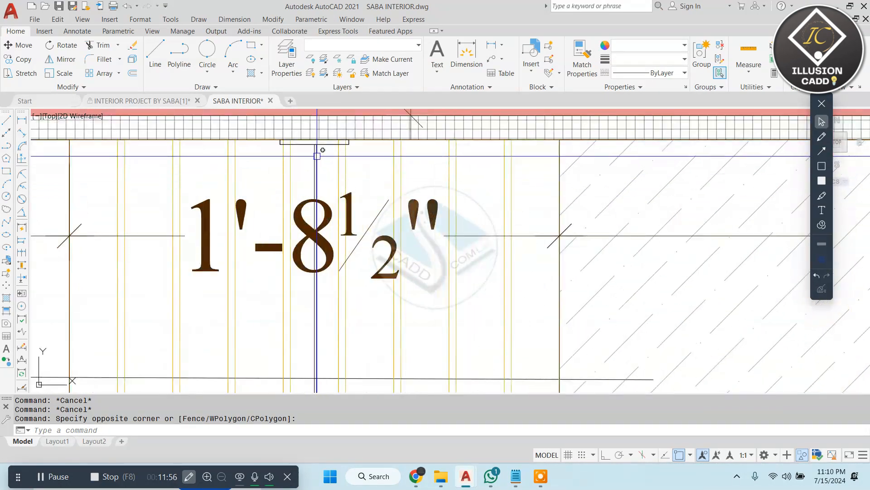
left_click(214, 157)
left_click(507, 216)
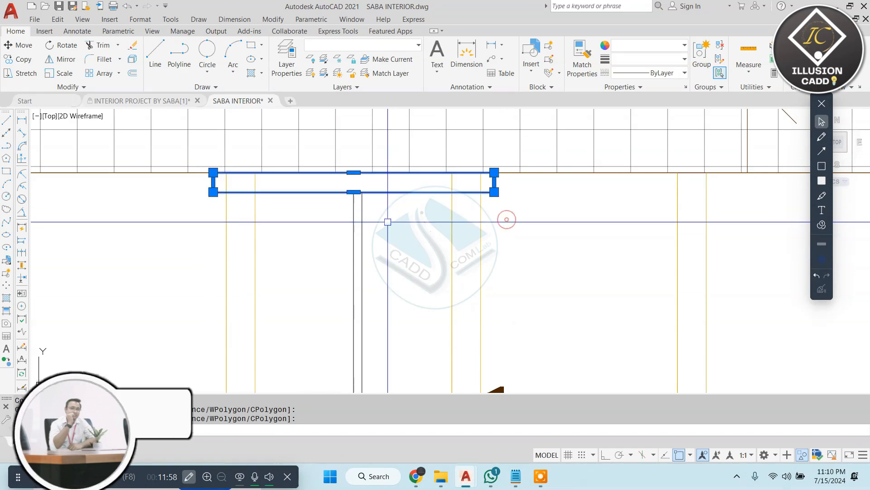
scroll(307, 193, "down", 5)
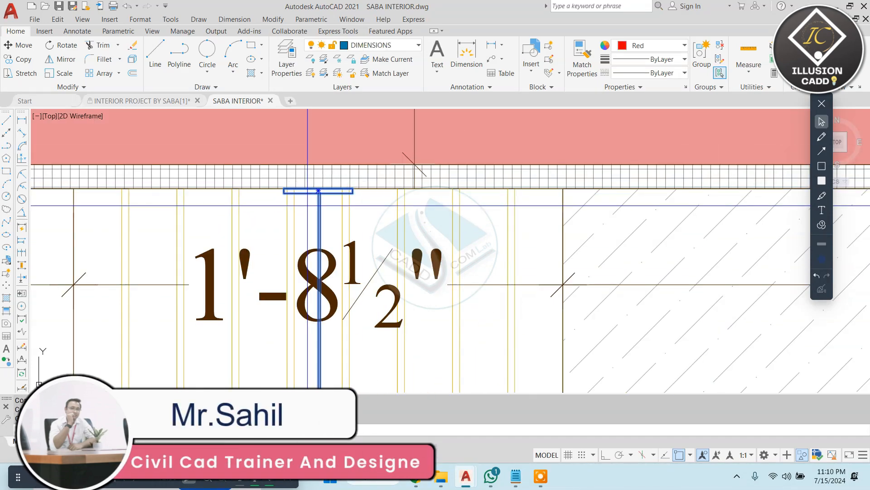
scroll(308, 205, "down", 10)
scroll(333, 195, "up", 5)
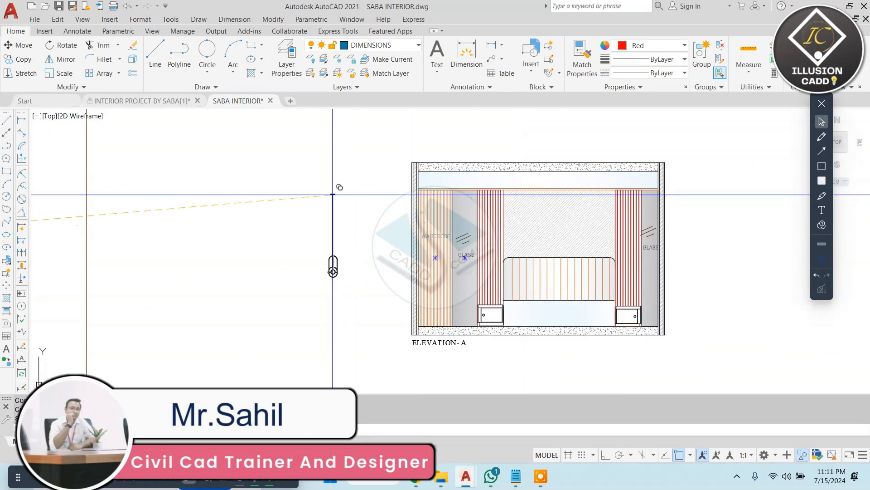
scroll(332, 195, "up", 3)
Group all objects of the copied pendant light
left_click(383, 148)
scroll(328, 217, "down", 6)
left_click(269, 297)
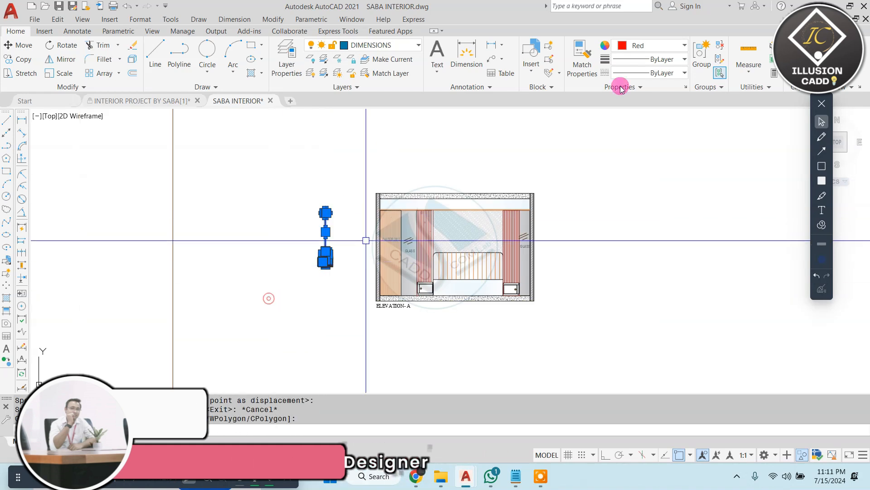
left_click(706, 51)
Draw a vertical guide line from the top midpoint of the left bedside table up past the ceiling slab
type("l")
key("Return")
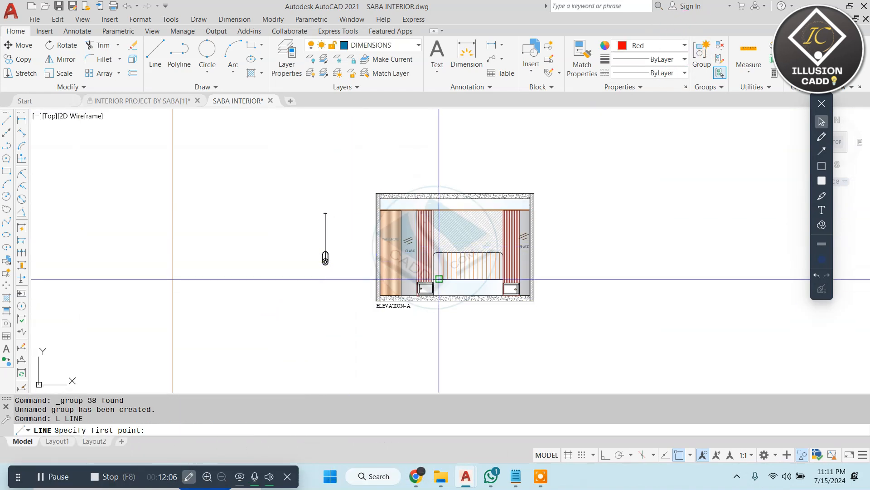
scroll(414, 283, "up", 6)
left_click(404, 281)
scroll(405, 283, "down", 4)
middle_click_drag(421, 190, 407, 279)
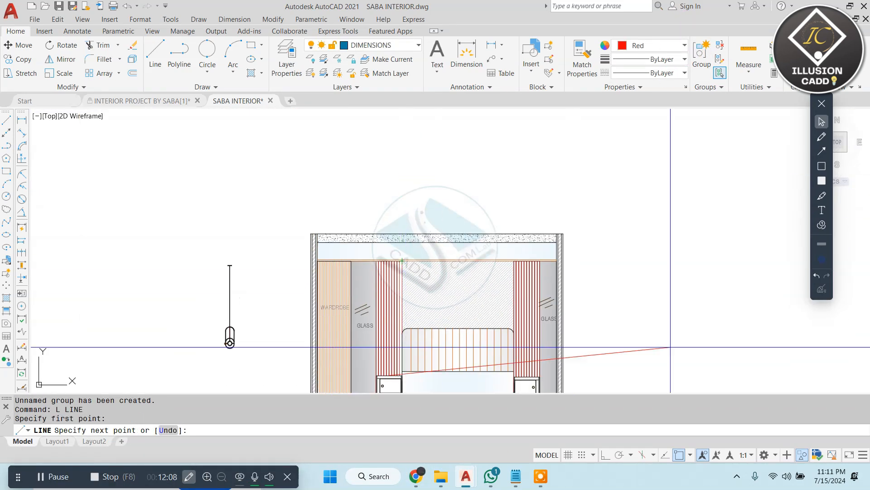
left_click(418, 130)
key("Escape")
scroll(421, 136, "down", 3)
Draw a matching vertical guide line from the top midpoint of the right bedside table up past the ceiling slab
scroll(496, 254, "up", 10)
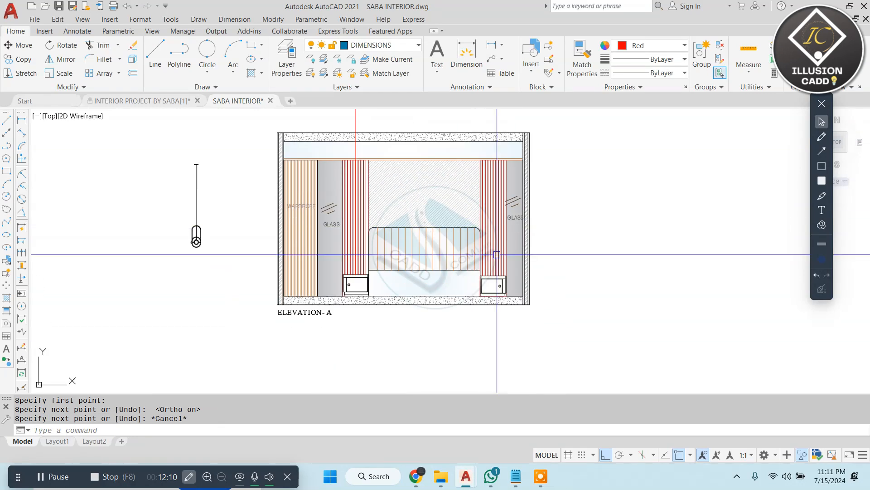
key("Escape")
key("space")
scroll(479, 333, "down", 6)
middle_click_drag(491, 175, 486, 233)
left_click(493, 181)
key("Escape")
Move the pendant light group by its ceiling plate onto the left guide line at the top edge of the louvers
middle_click_drag(192, 239, 363, 157)
left_click(393, 176)
left_click(308, 314)
type("m")
key("space")
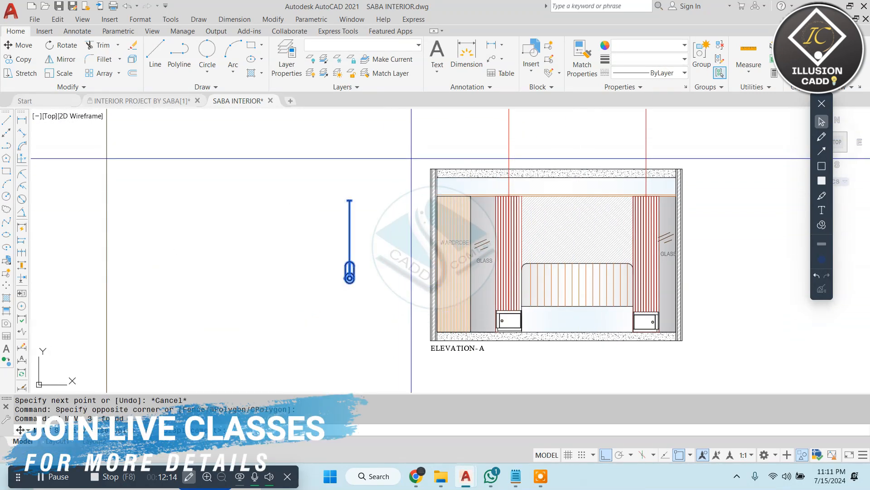
scroll(340, 191, "up", 7)
left_click(390, 250)
scroll(355, 249, "down", 3)
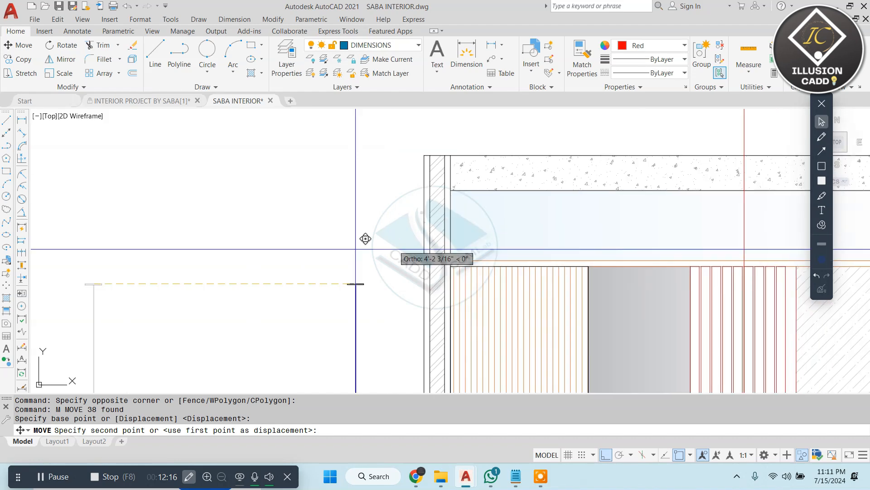
scroll(581, 266, "down", 2)
middle_click_drag(642, 266, 480, 239)
scroll(480, 239, "up", 4)
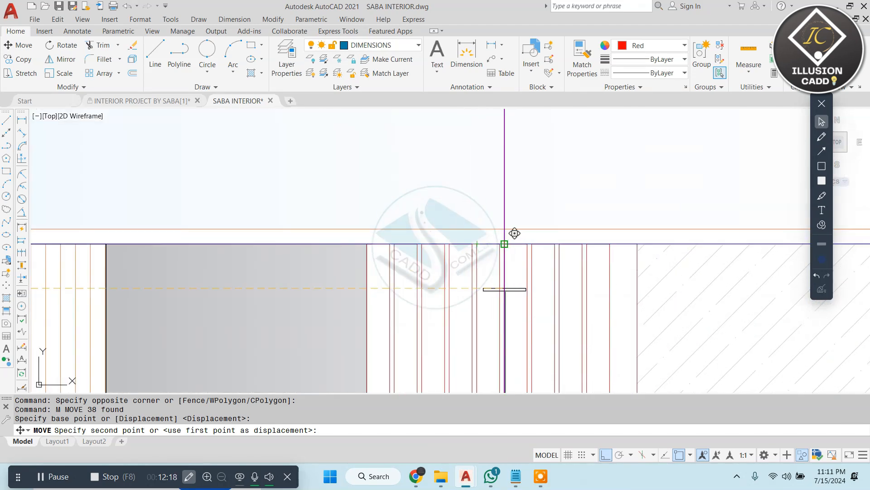
left_click(505, 244)
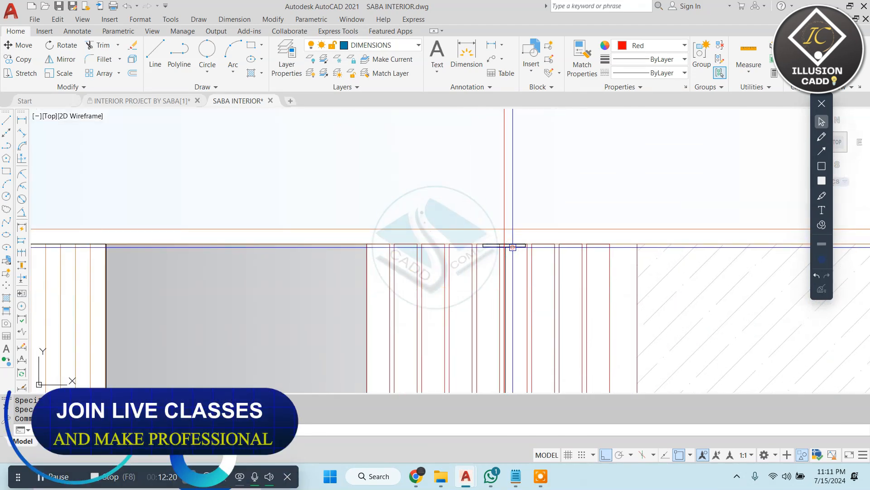
scroll(470, 186, "down", 2)
type("sc")
key("space")
left_click(492, 223)
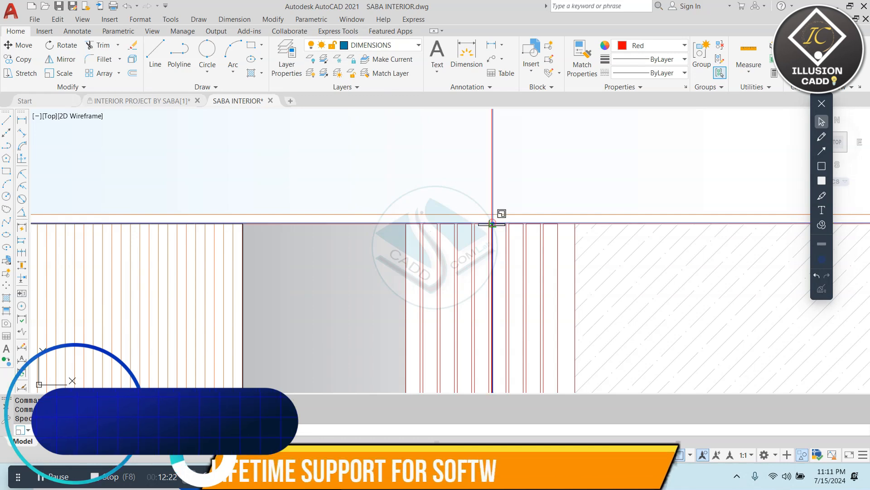
scroll(473, 178, "down", 6)
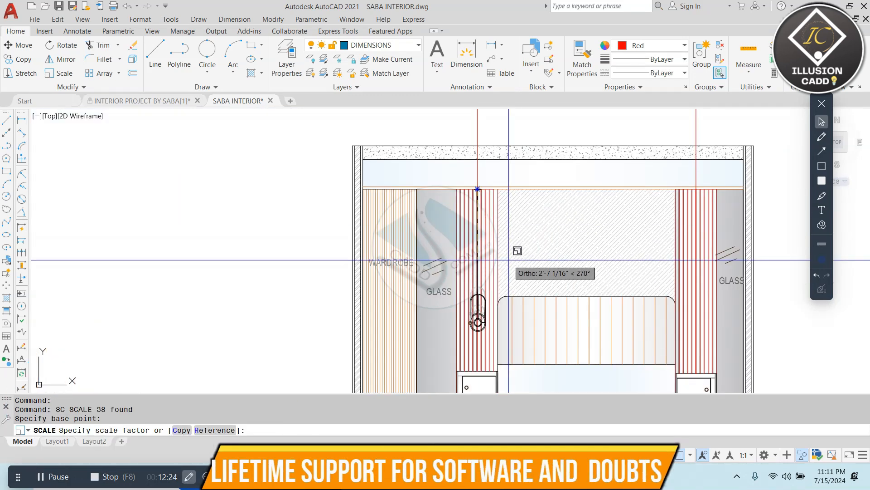
key("Escape")
scroll(480, 195, "up", 6)
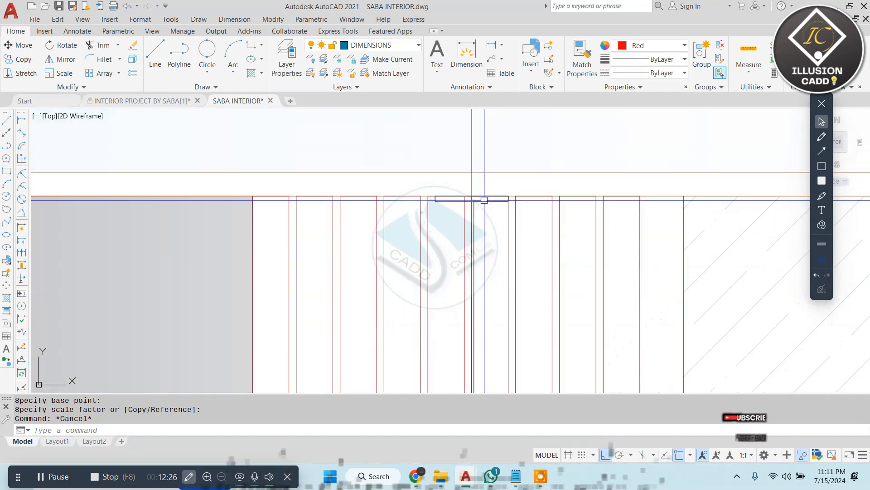
Copy the pendant light group by its ceiling plate from the left guide line onto the right guide line at the louvers' top edge
key("space")
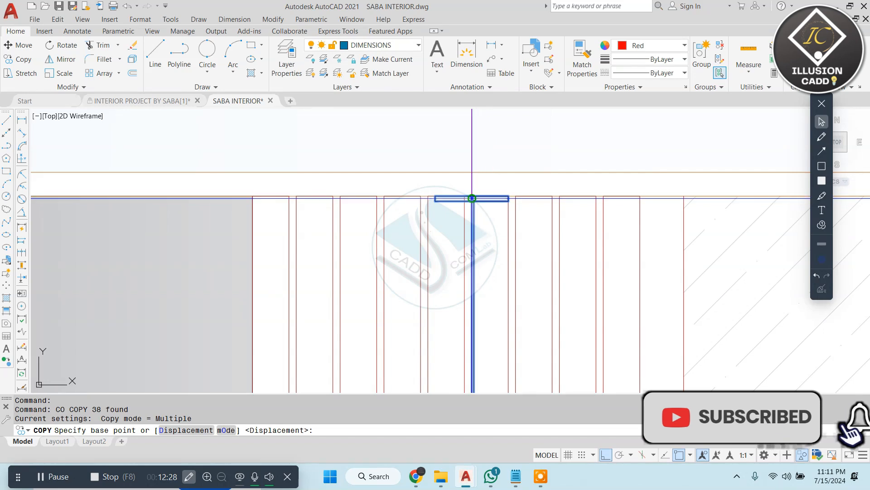
left_click(472, 198)
scroll(436, 204, "down", 2)
scroll(439, 218, "up", 3)
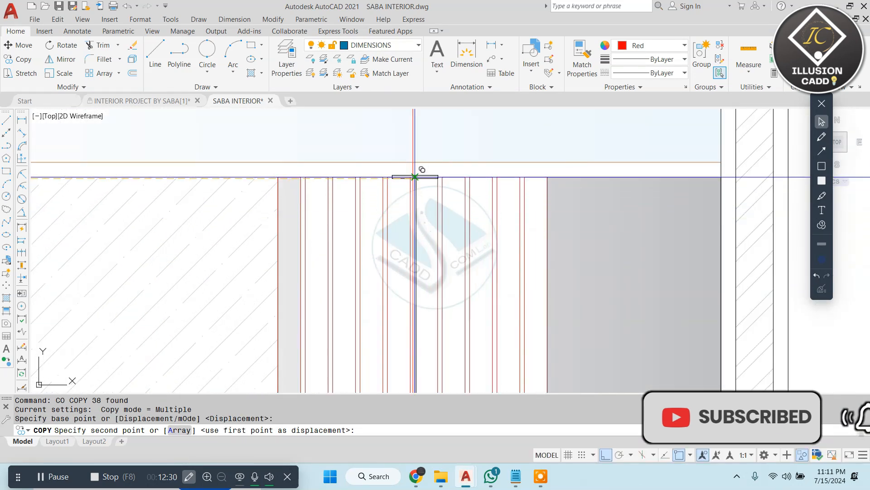
left_click(414, 177)
scroll(413, 174, "down", 4)
middle_click_drag(423, 170, 445, 246)
scroll(446, 246, "down", 4)
key("Escape")
Delete the vertical guide lines above the two bedside tables
left_click(485, 149)
left_click(125, 199)
key("Delete")
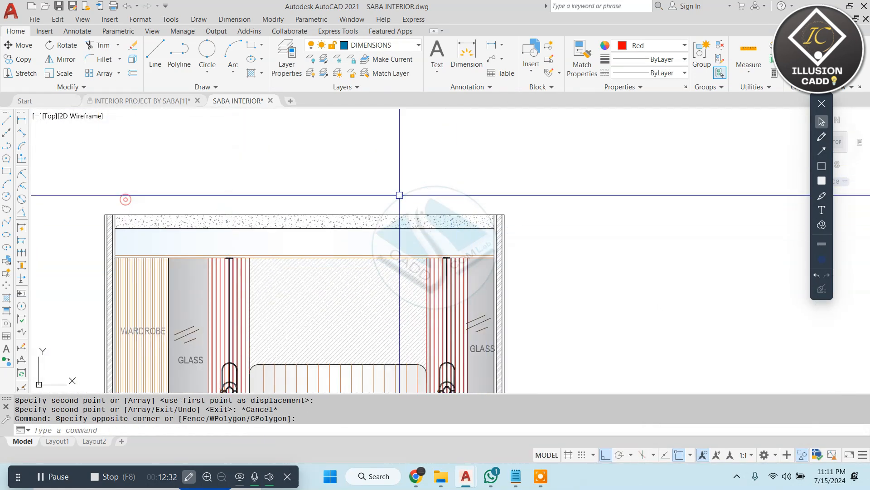
key("Escape")
key("Escape")
key("Escape")
Copy the reference elevation's D2 / A 1.20 pendant callout onto the left pendant light in the new elevation, with Ortho off
scroll(400, 195, "down", 5)
scroll(347, 272, "up", 5)
scroll(635, 158, "down", 5)
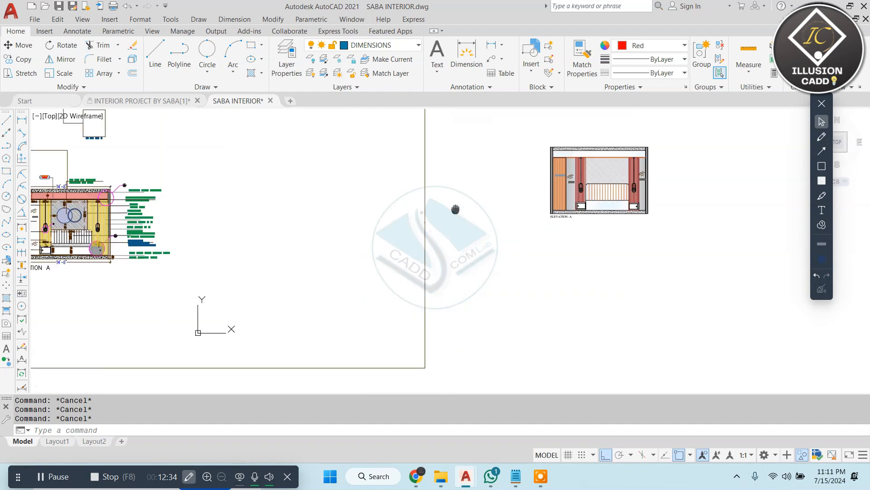
scroll(238, 214, "up", 10)
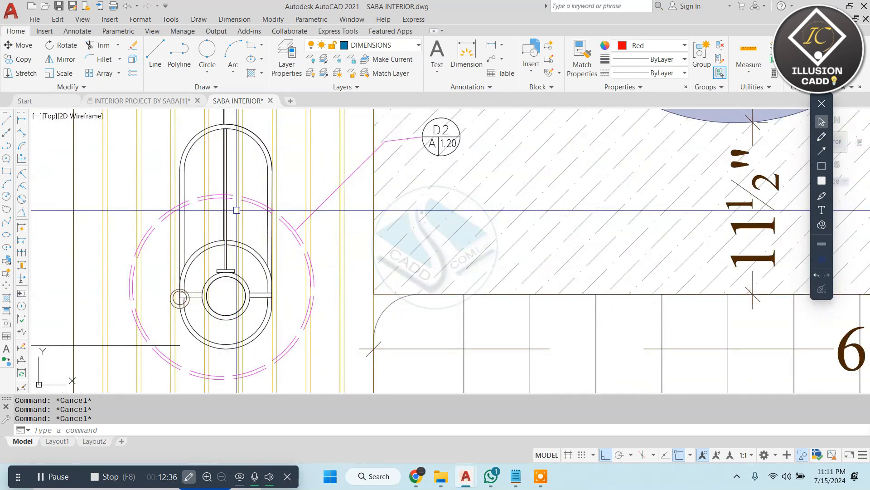
left_click(258, 195)
left_click(250, 220)
left_click(365, 161)
middle_click_drag(371, 135, 364, 193)
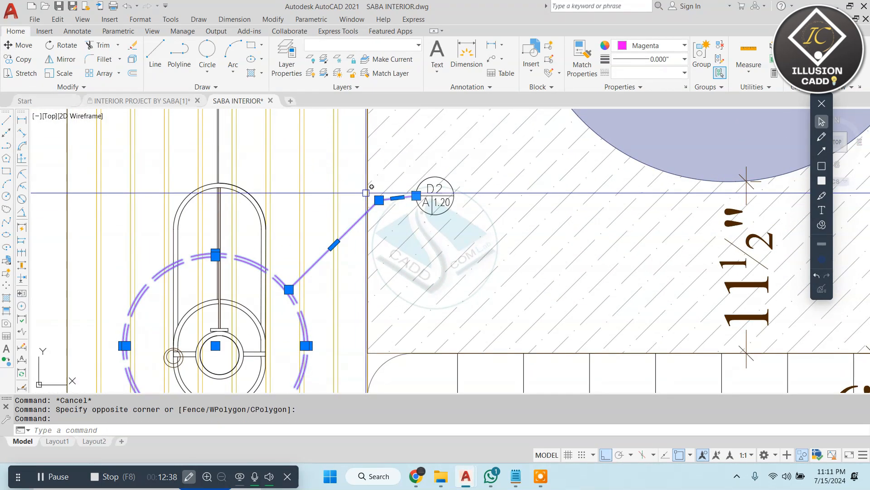
left_click(353, 158)
left_click(509, 252)
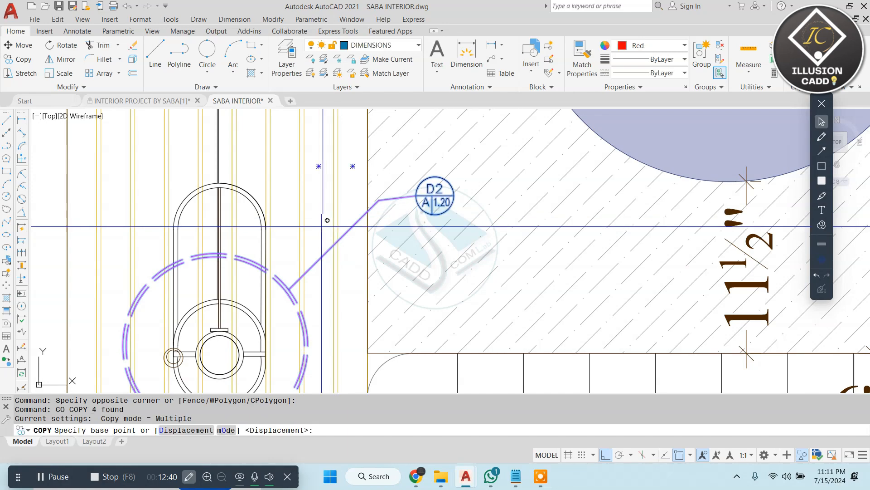
scroll(318, 220, "down", 5)
left_click(277, 272)
scroll(281, 263, "down", 10)
middle_click_drag(671, 262, 414, 243)
scroll(381, 242, "up", 7)
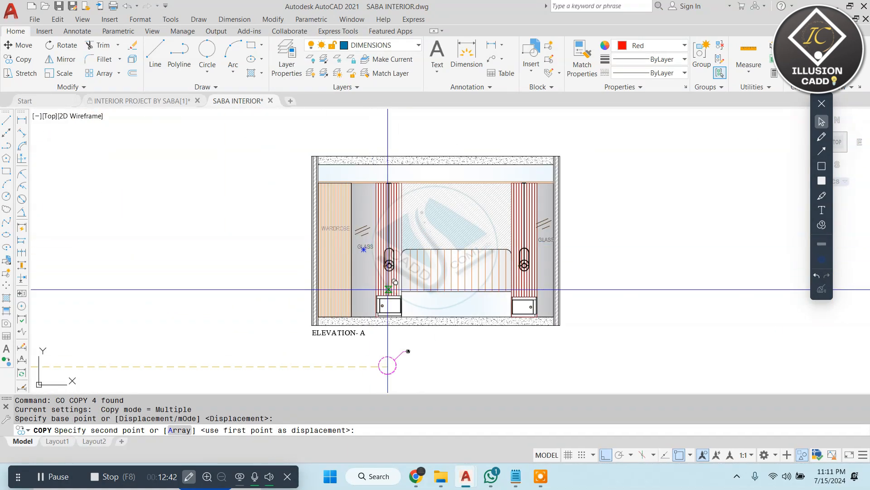
middle_click_drag(240, 313, 402, 244)
left_click(606, 454)
scroll(462, 254, "up", 8)
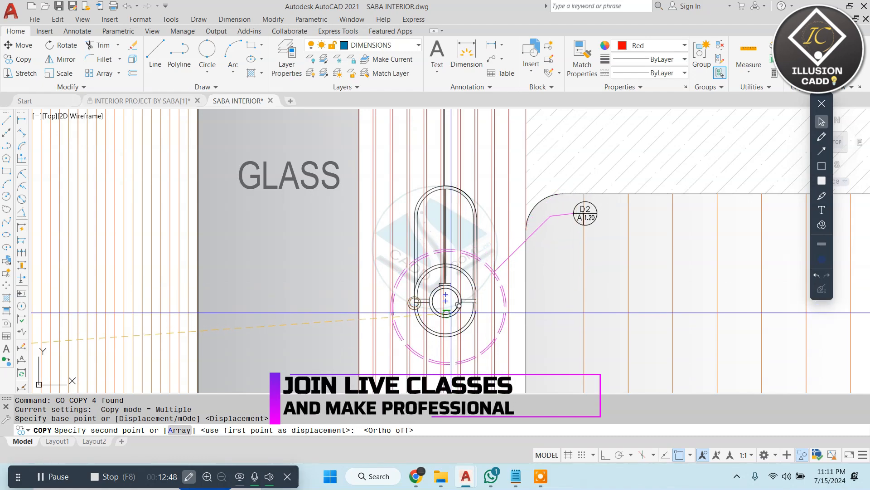
left_click(451, 312)
scroll(389, 258, "down", 6)
key("Escape")
Copy the D2 / A 1.20 callout from the reference elevation's ceiling corner to the right ceiling corner of the new elevation
scroll(503, 289, "down", 2)
middle_click_drag(539, 227, 538, 233)
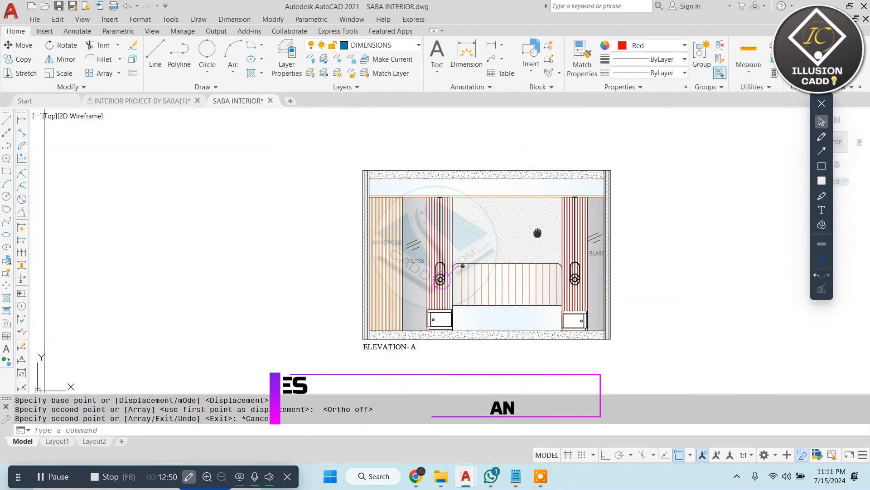
scroll(538, 231, "down", 4)
middle_click_drag(249, 263, 531, 238)
scroll(326, 213, "up", 10)
middle_click_drag(415, 133, 490, 176)
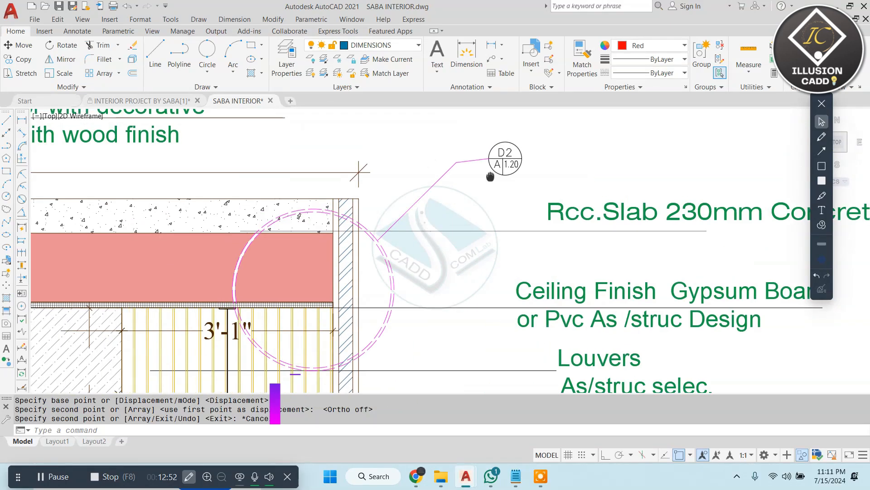
left_click(497, 155)
left_click(475, 175)
scroll(381, 232, "up", 2)
left_click(386, 218)
left_click(359, 259)
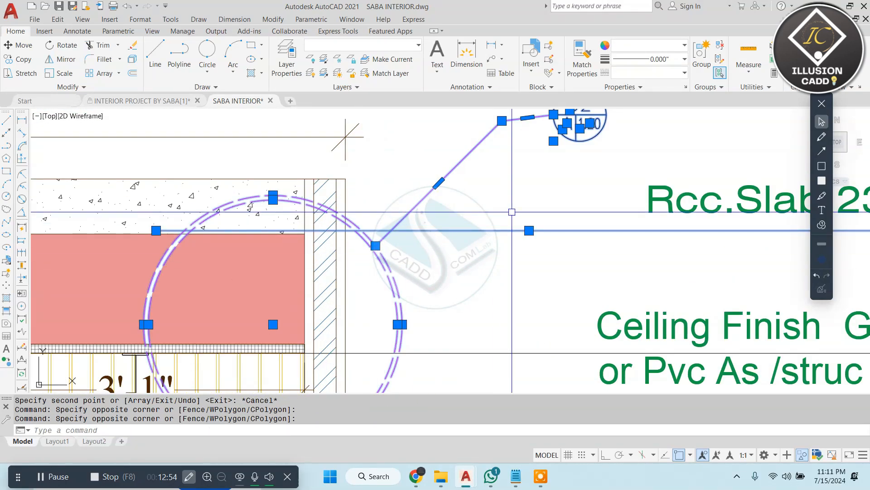
type("co")
key("Return")
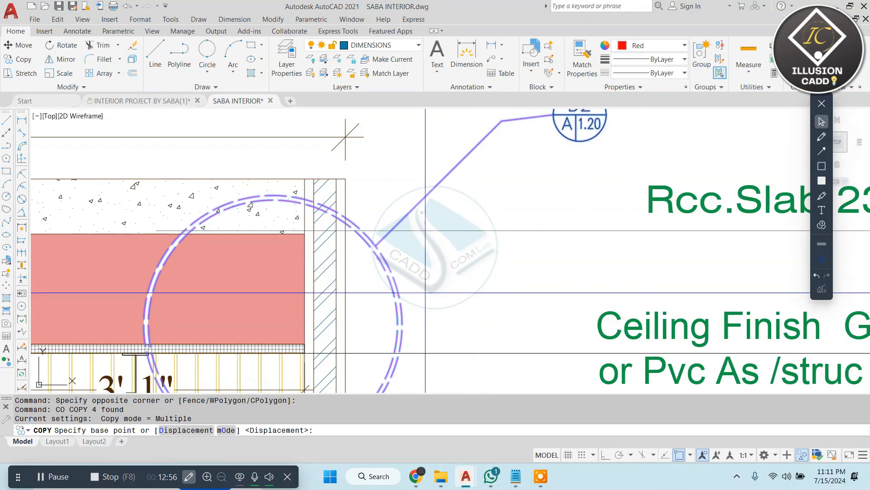
scroll(340, 260, "down", 3)
left_click(338, 280)
scroll(290, 282, "down", 6)
middle_click_drag(576, 240, 131, 234)
scroll(317, 238, "up", 3)
scroll(460, 234, "up", 3)
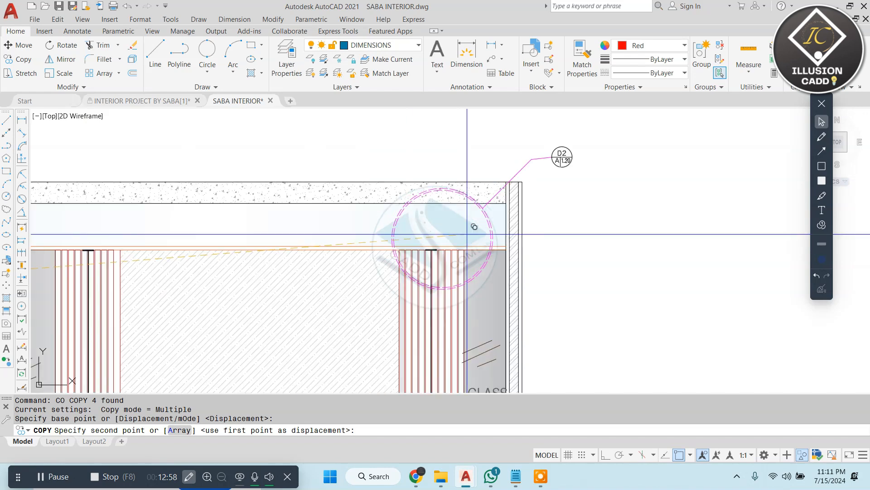
left_click(533, 230)
key("Escape")
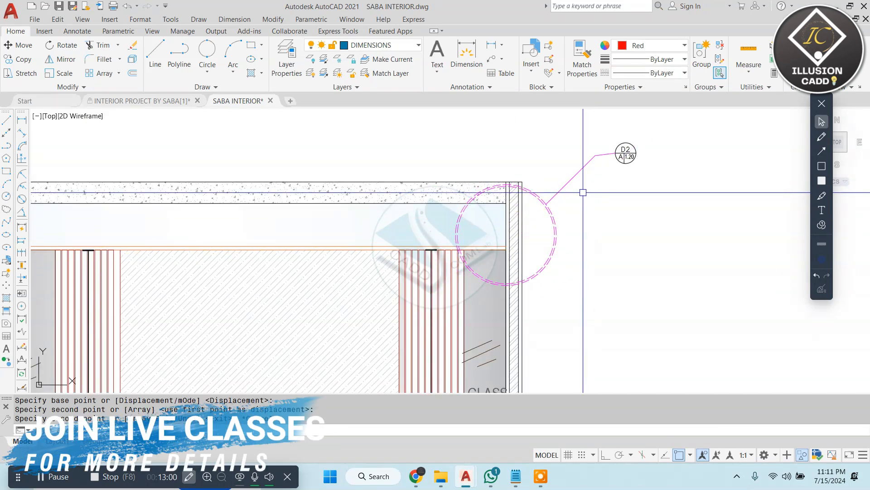
Copy the ceiling-corner D2 callout with its circles and leader onto the right bedside table
scroll(608, 145, "up", 2)
left_click(655, 140)
left_click(560, 208)
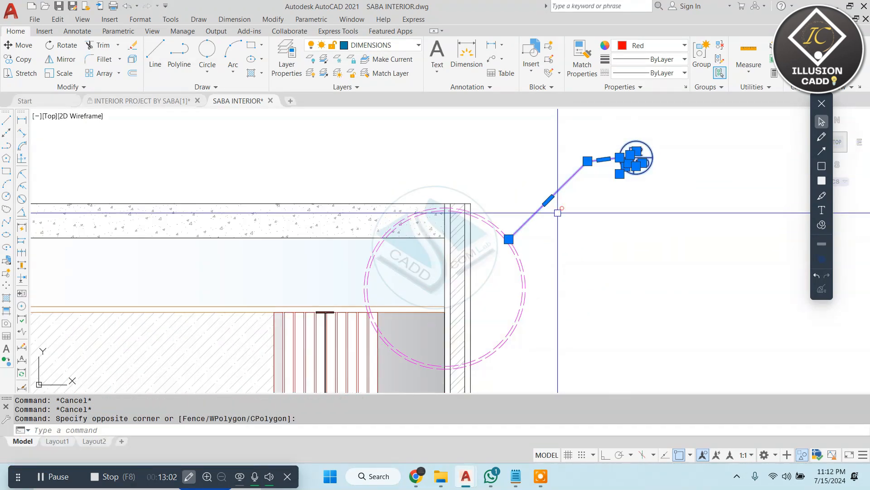
left_click(550, 233)
left_click(501, 267)
left_click(467, 261)
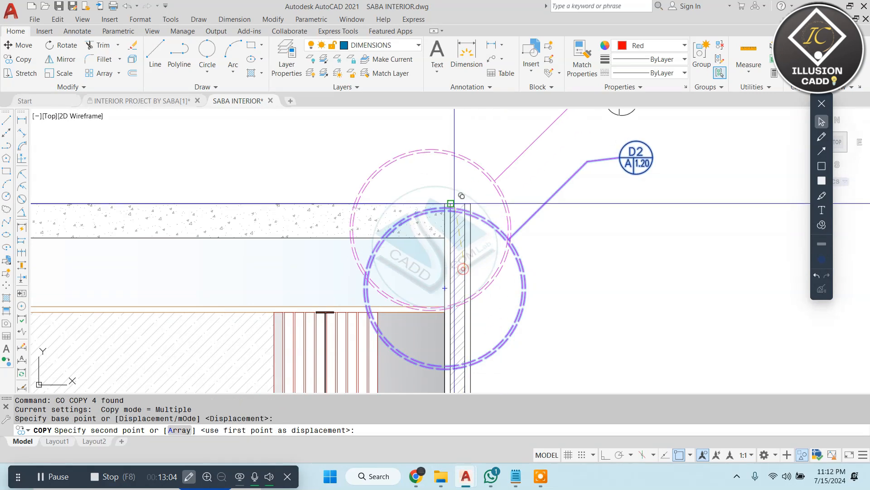
scroll(517, 217, "down", 3)
scroll(544, 220, "up", 4)
left_click(479, 277)
key("Escape")
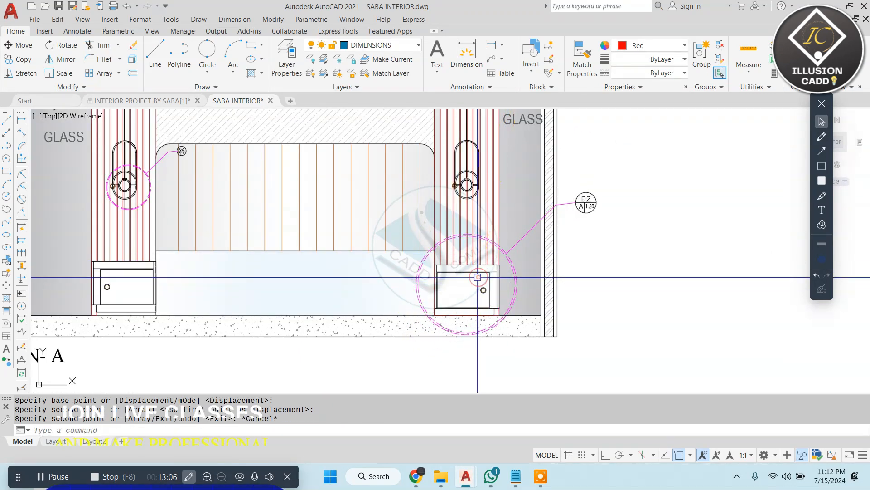
Assign a heavier lineweight to the two dashed callout circles around the right bedside table
scroll(490, 263, "up", 5)
left_click(491, 152)
left_click(482, 199)
left_click(653, 59)
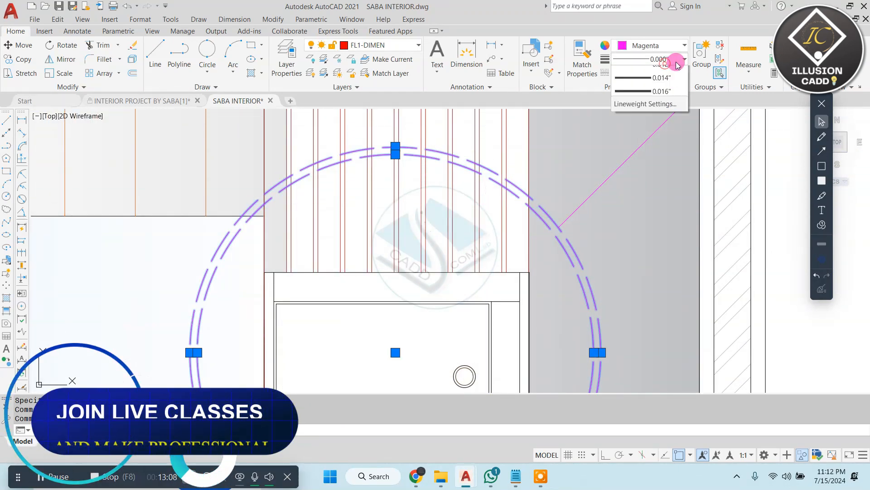
left_click(643, 177)
key("Escape")
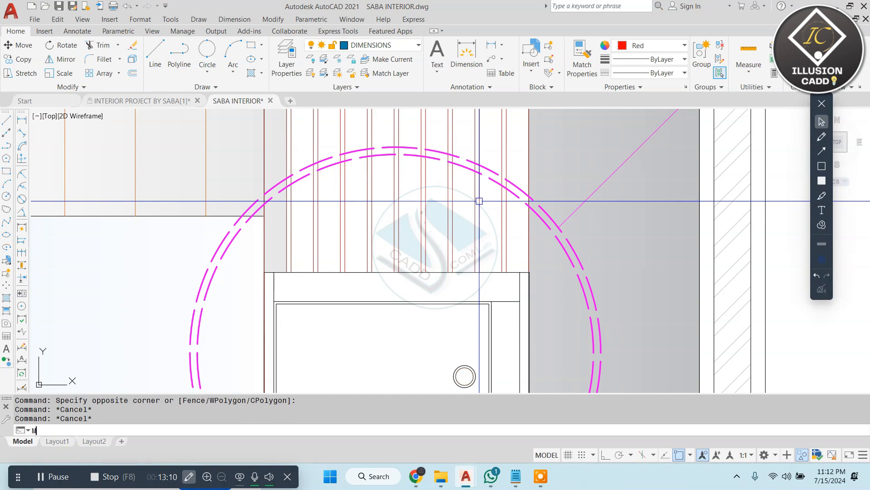
Match the thickened circle's properties to the bedside leader and to the circles and leaders of the ceiling-corner and pendant callouts
left_click(512, 197)
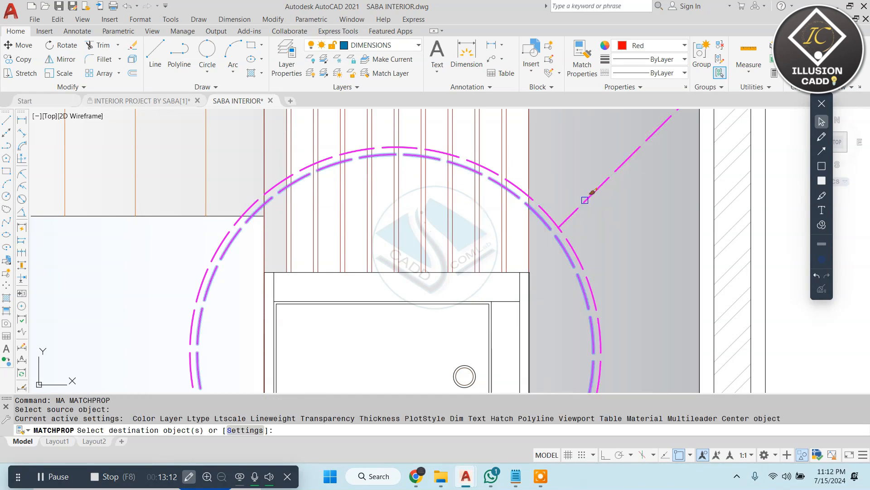
scroll(589, 200, "down", 5)
middle_click_drag(505, 294, 511, 260)
scroll(542, 217, "up", 5)
left_click(563, 193)
left_click(496, 254)
scroll(521, 224, "down", 8)
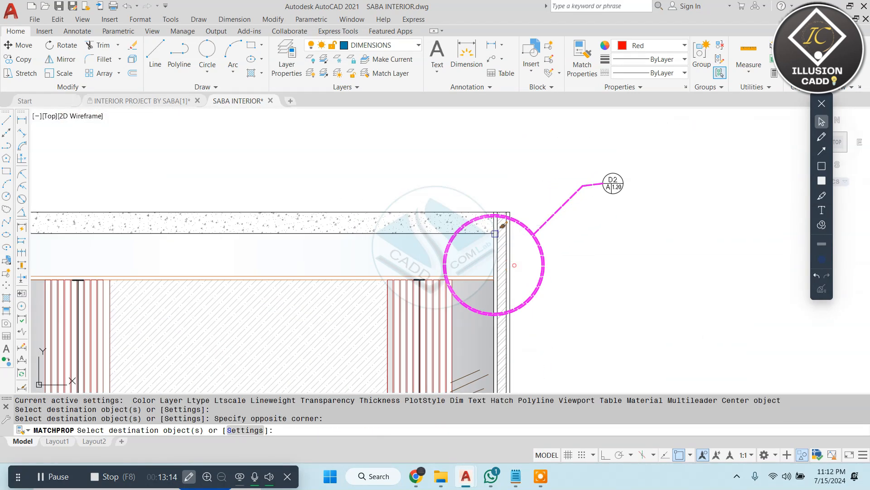
scroll(287, 281, "up", 3)
middle_click_drag(287, 248, 432, 211)
scroll(445, 281, "up", 5)
scroll(444, 282, "up", 6)
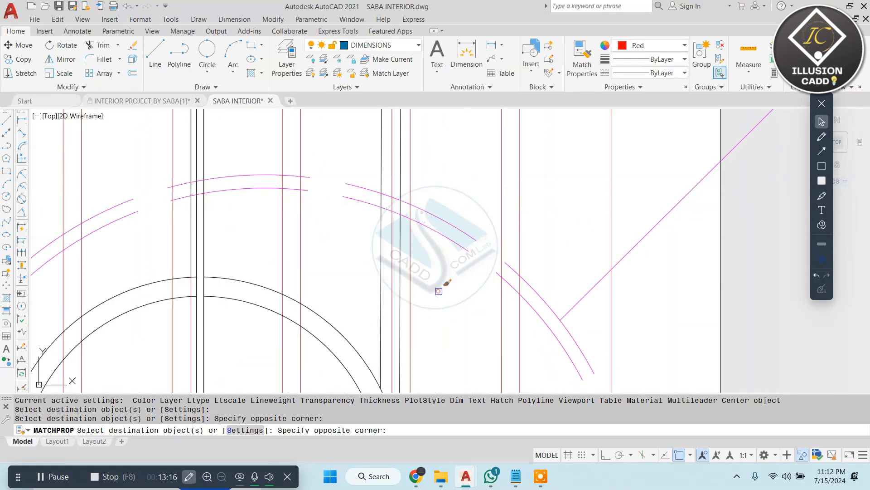
scroll(558, 298, "down", 10)
key("Escape")
key("Escape")
key("Escape")
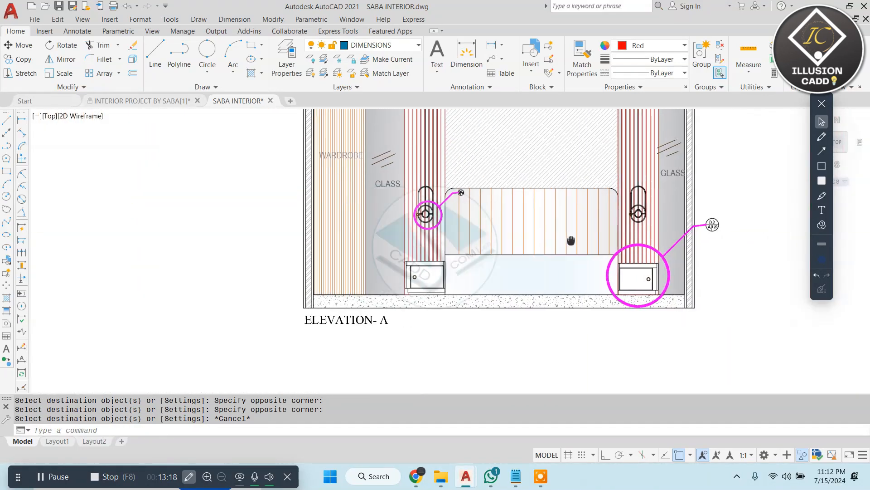
key("Escape")
Copy the PT : A01 / SKT- A02 tag with its leader from the reference elevation onto the new elevation's ceiling band
scroll(566, 233, "down", 4)
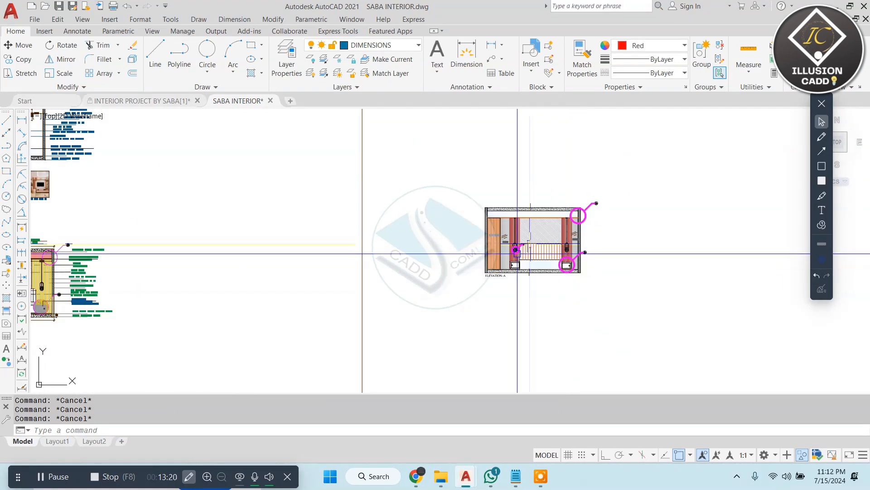
middle_click_drag(517, 253, 613, 226)
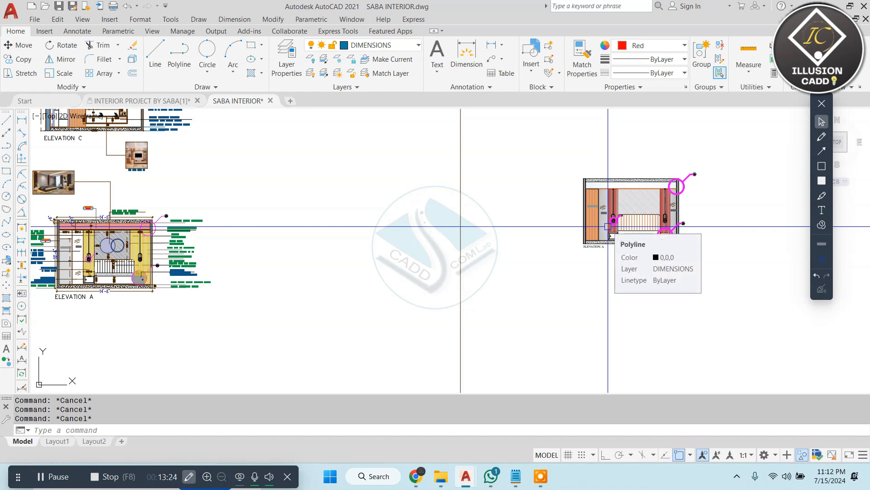
middle_click_drag(136, 207, 384, 195)
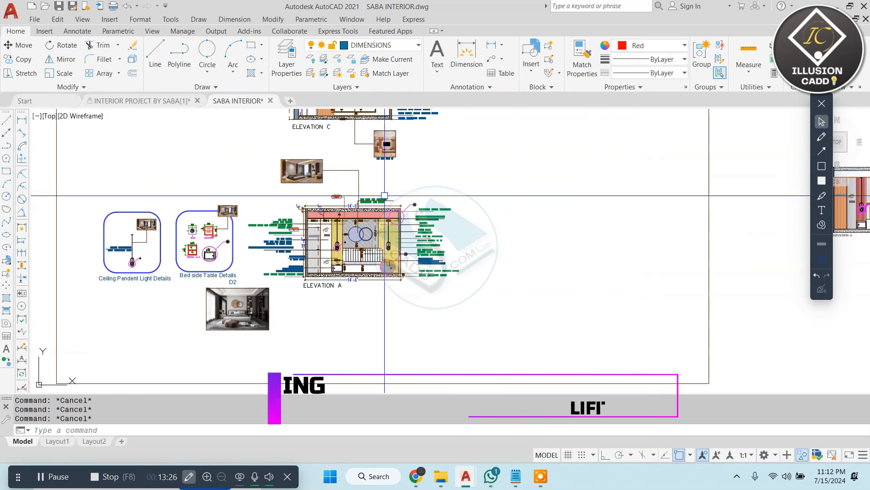
scroll(339, 199, "up", 8)
left_click(335, 175)
left_click(271, 211)
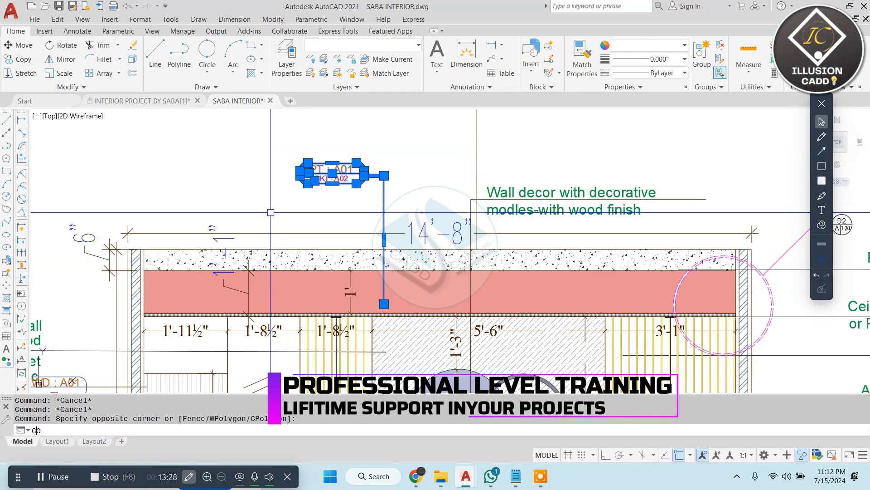
left_click(384, 304)
scroll(383, 302, "down", 8)
middle_click_drag(557, 272, 272, 275)
scroll(539, 273, "up", 6)
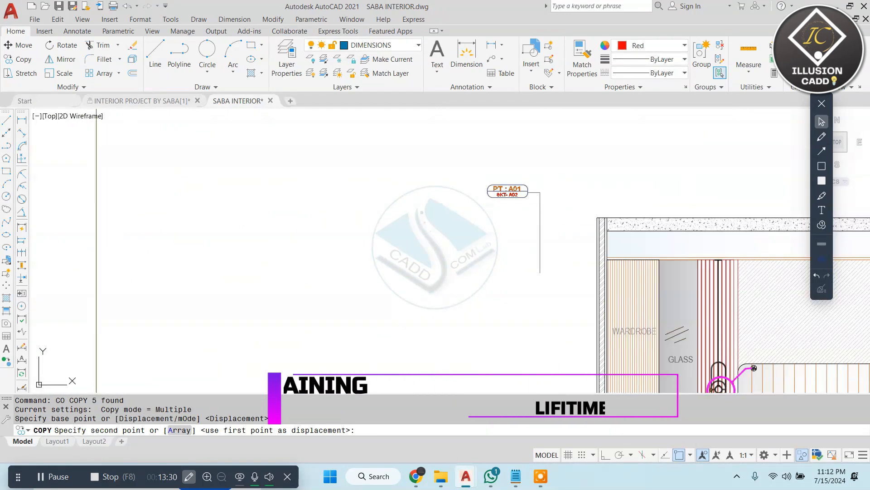
left_click(711, 243)
key("Escape")
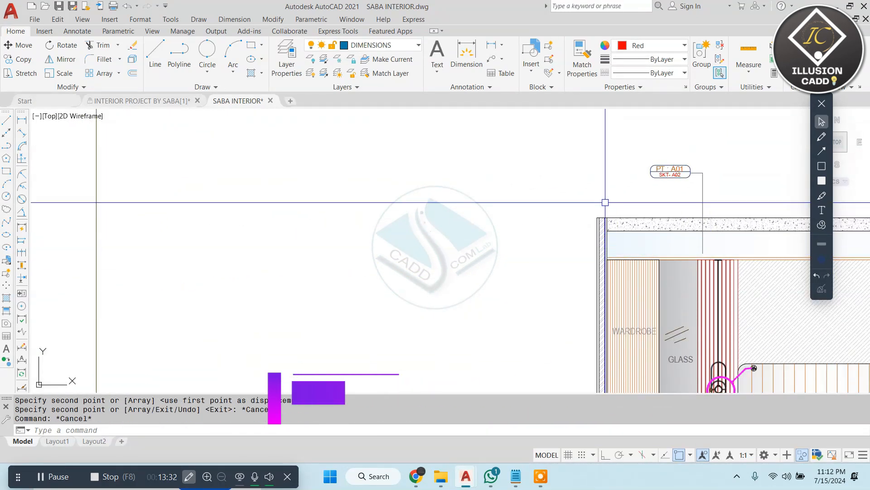
Copy the WD : A01 tag with its leader from the reference elevation to the wardrobe side of the new elevation
scroll(657, 195, "down", 8)
scroll(232, 237, "up", 13)
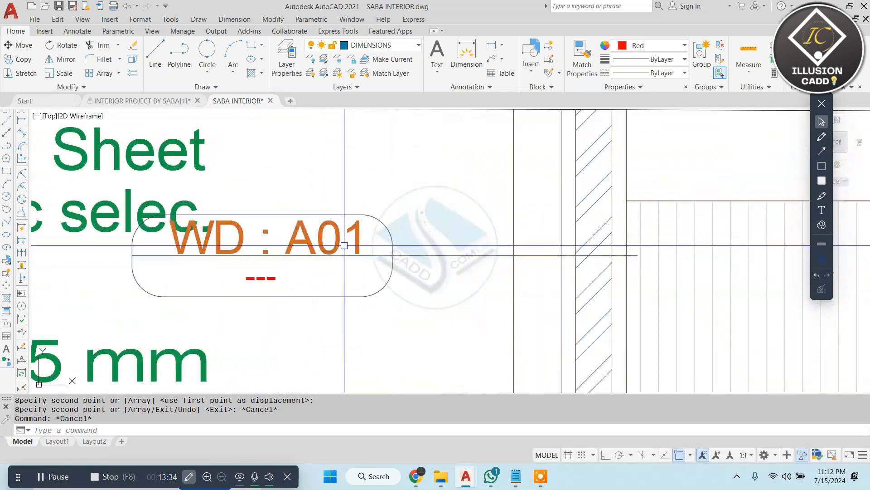
key("Escape")
left_click(346, 244)
left_click(316, 308)
type("co")
key("Return")
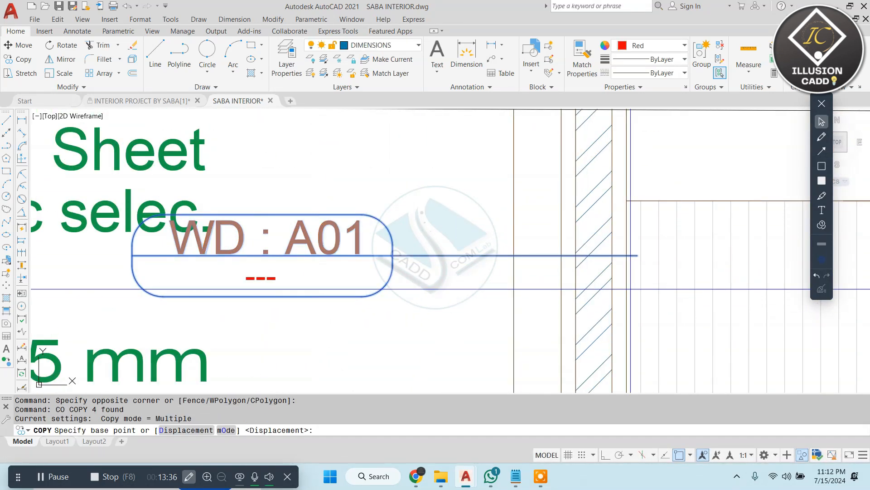
left_click(638, 256)
scroll(542, 236, "down", 14)
middle_click_drag(603, 235, 286, 233)
scroll(290, 233, "down", 2)
scroll(506, 210, "up", 4)
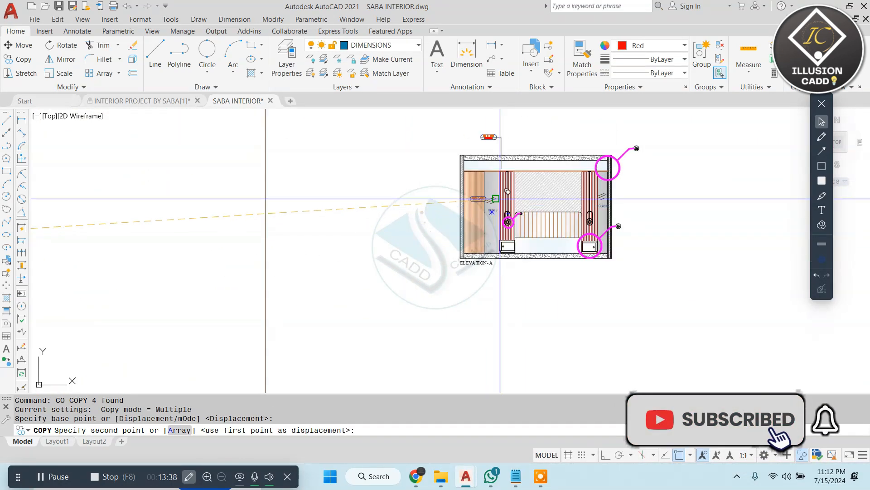
scroll(480, 204, "up", 6)
left_click(463, 211)
key("Escape")
scroll(462, 210, "down", 5)
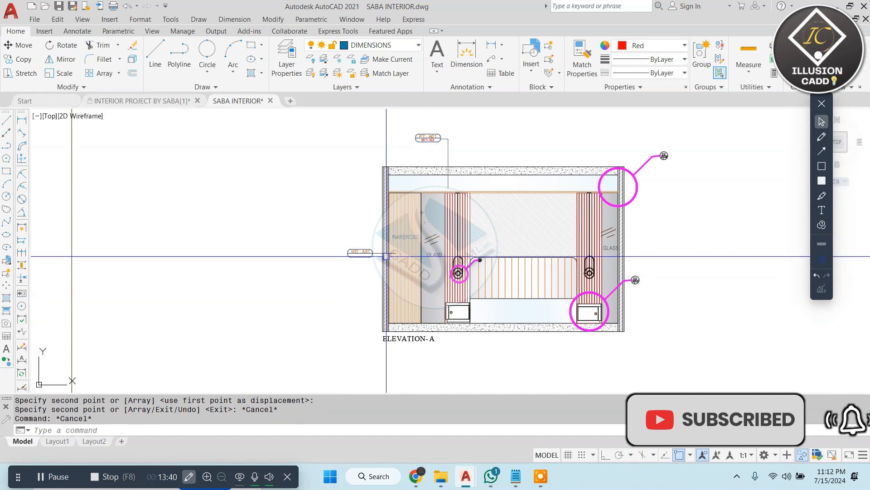
Erase the rounded outline, divider and leader line of the WD : A01 tag beside the wardrobe, keeping only its text
scroll(380, 252, "up", 5)
left_click(366, 210)
left_click(280, 292)
left_click(317, 254)
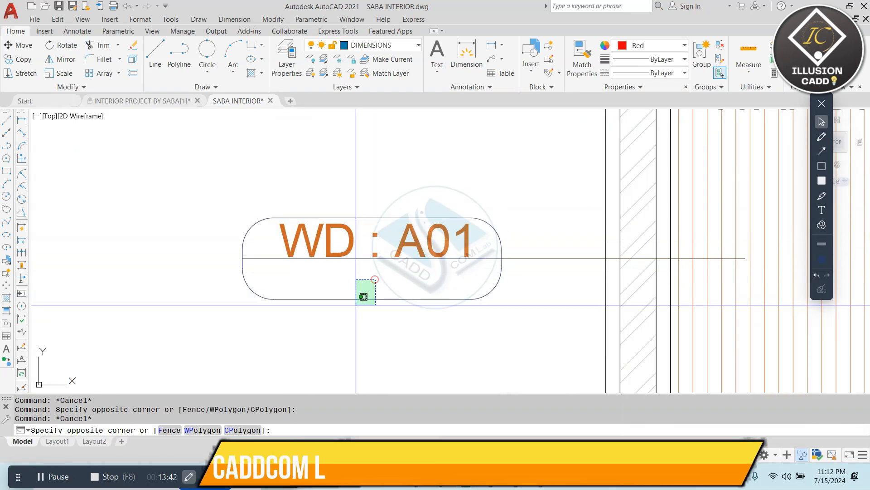
left_click(329, 282)
type("e")
key("Return")
left_click(500, 206)
left_click(500, 290)
key("Escape")
key("Escape")
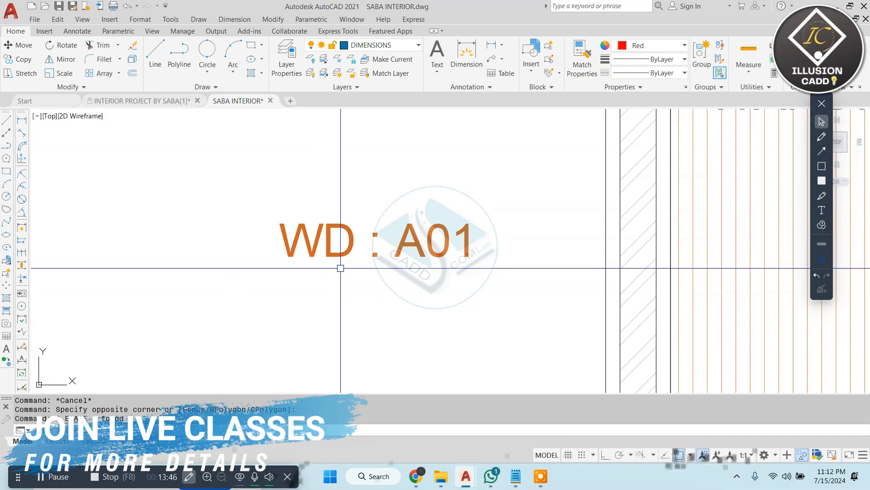
Draw a rectangle closely around the WD : A01 text
type("rec")
key("Return")
left_click(269, 205)
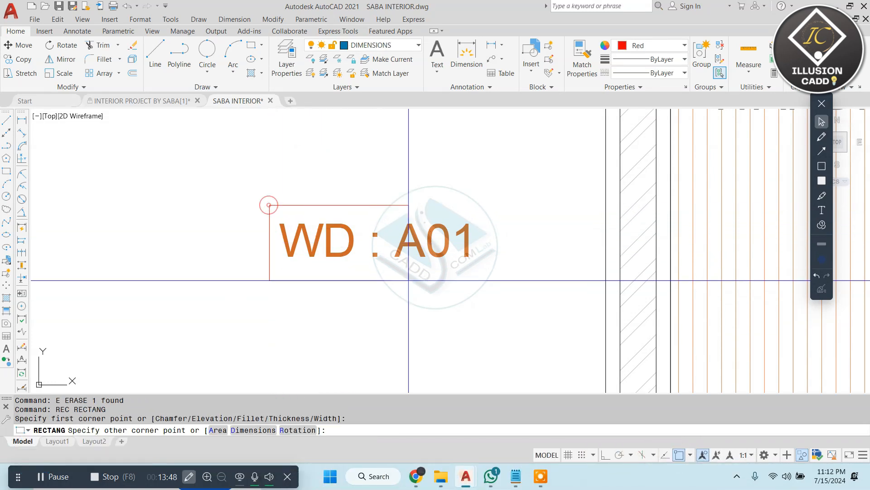
left_click(487, 269)
type("f")
key("Return")
type("r")
key("Return")
type("0.5")
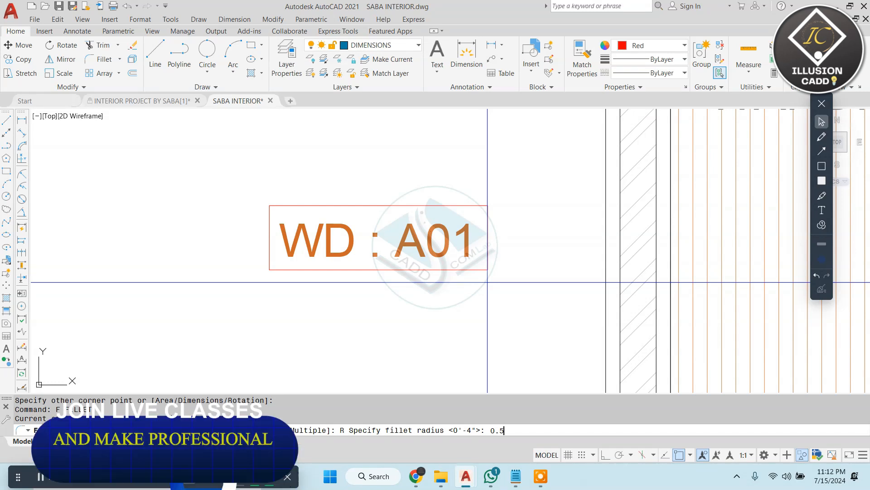
key("Return")
type("p")
key("Return")
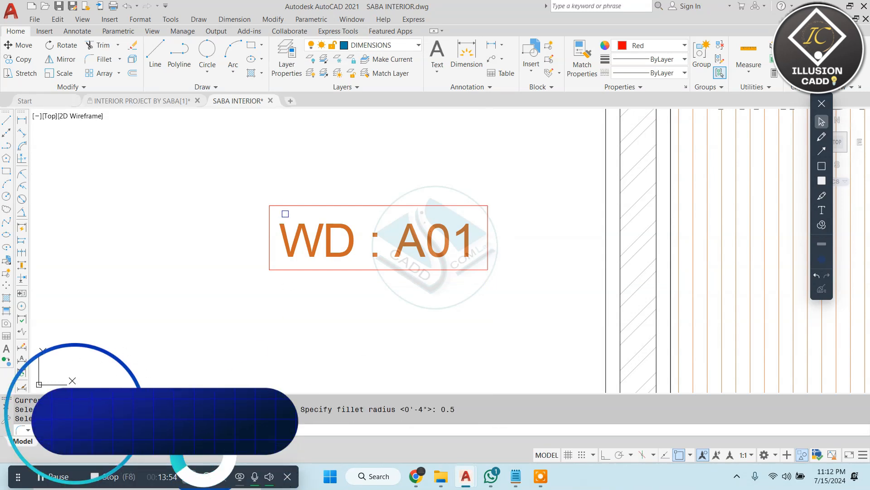
key("Escape")
type("f")
key("Return")
type("r")
key("Return")
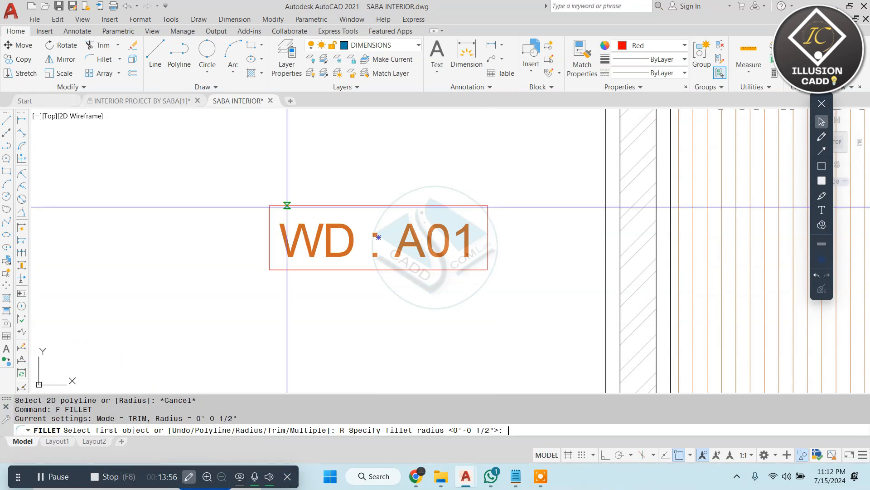
type("1")
key("Return")
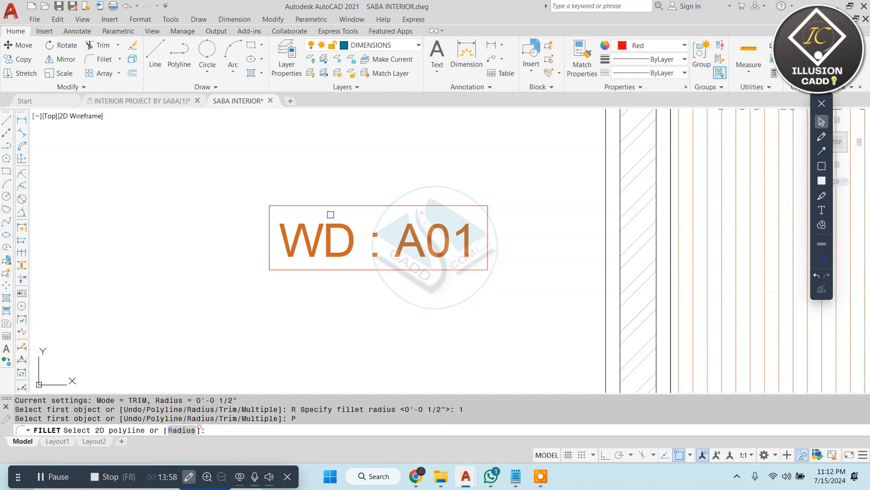
key("Escape")
Fillet all corners of the tag rectangle as a polyline with a radius of 2
type("f")
key("Return")
type("r")
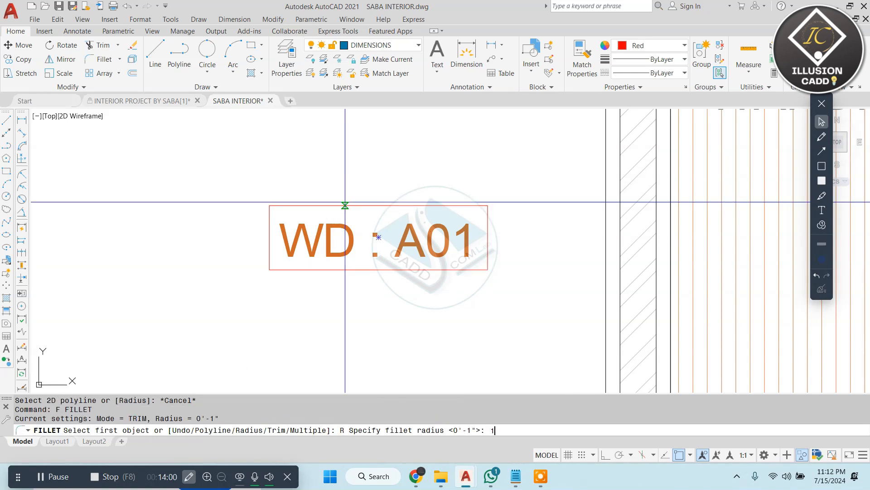
type("2")
key("Return")
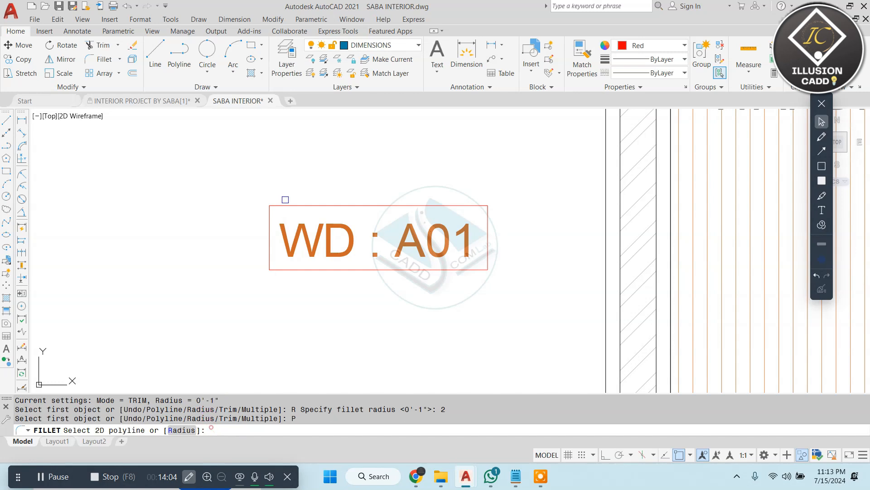
left_click(287, 208)
key("Escape")
Move the rounded outline so it is centred around the WD : A01 text, and change its colour to dark blue
left_click(412, 201)
left_click(406, 210)
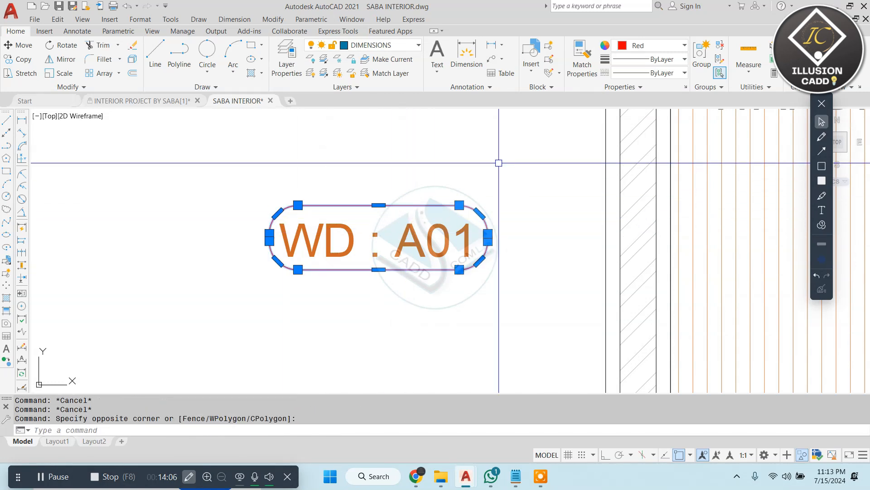
type("m")
key("Return")
left_click(542, 120)
key("Escape")
key("Escape")
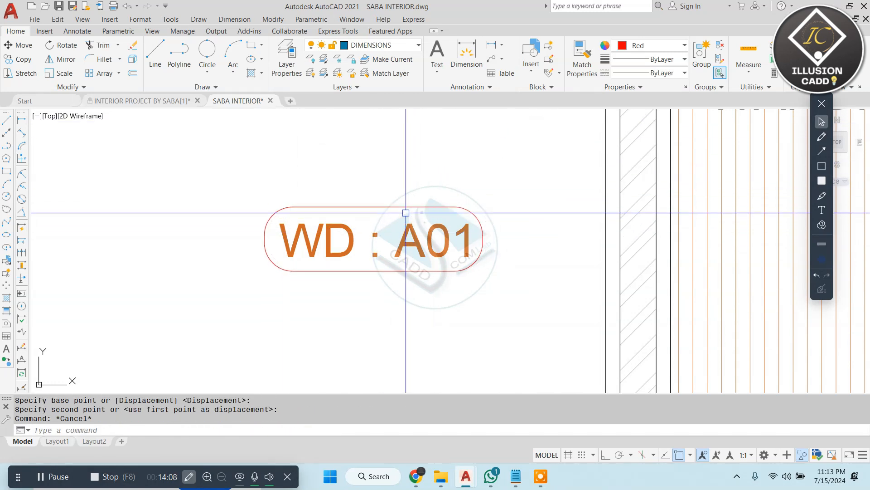
left_click(661, 47)
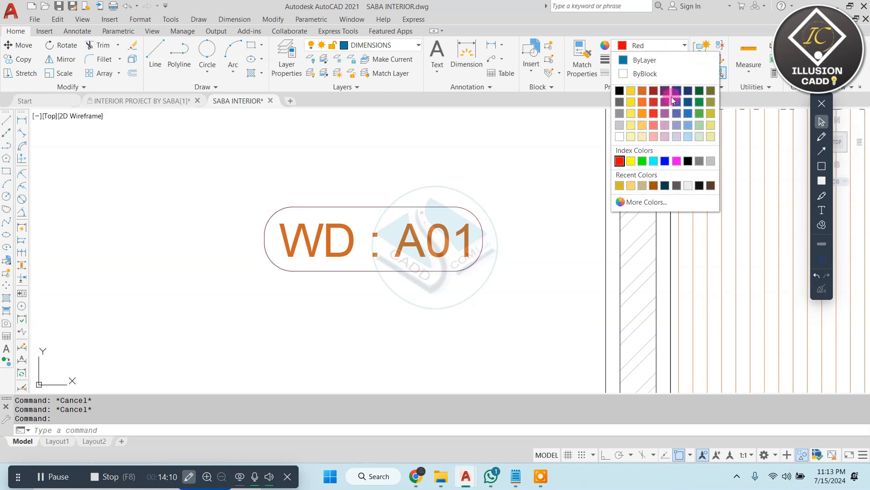
key("Escape")
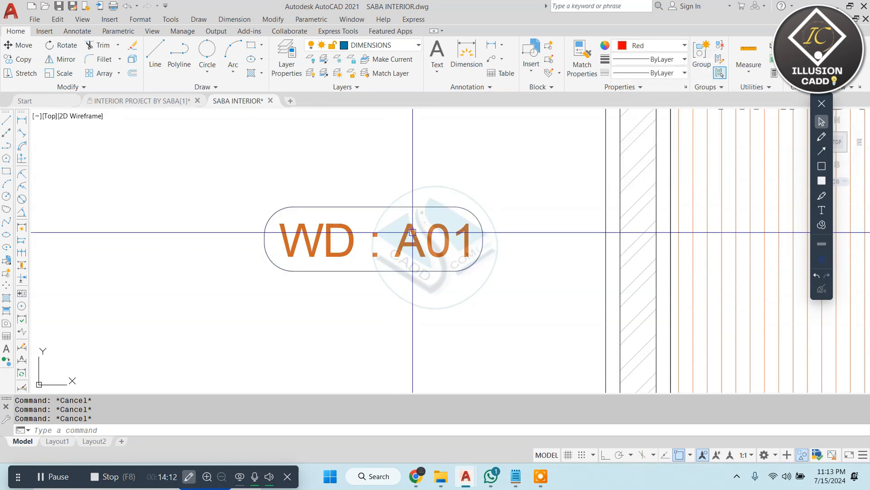
Change the tag text to WD --01
double_click(412, 232)
left_click(335, 245)
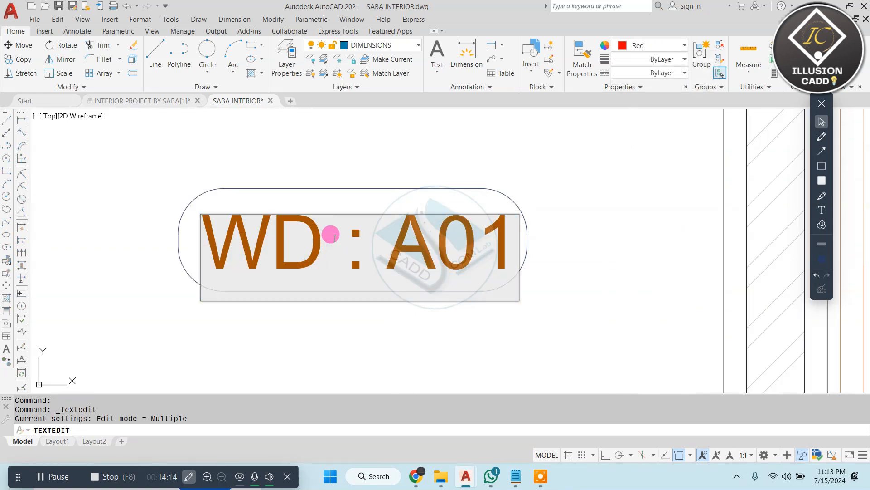
left_click_drag(335, 238, 565, 241)
key("Delete")
type("--")
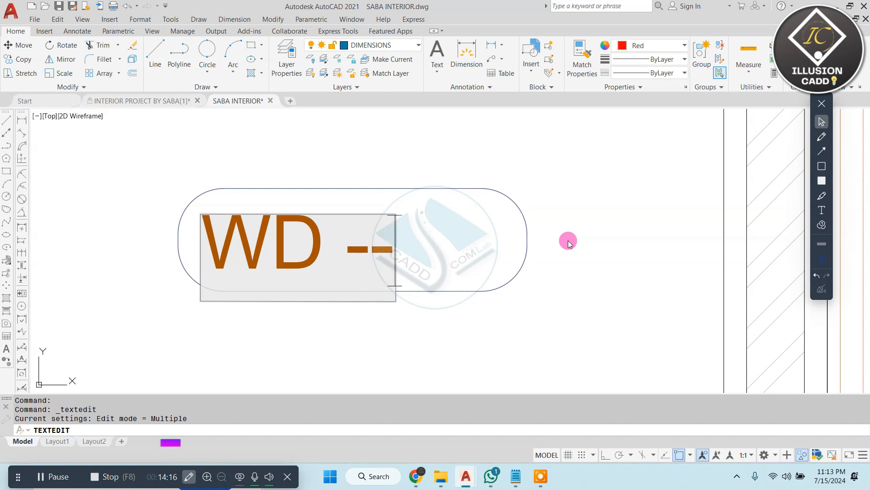
type("01")
left_click(594, 158)
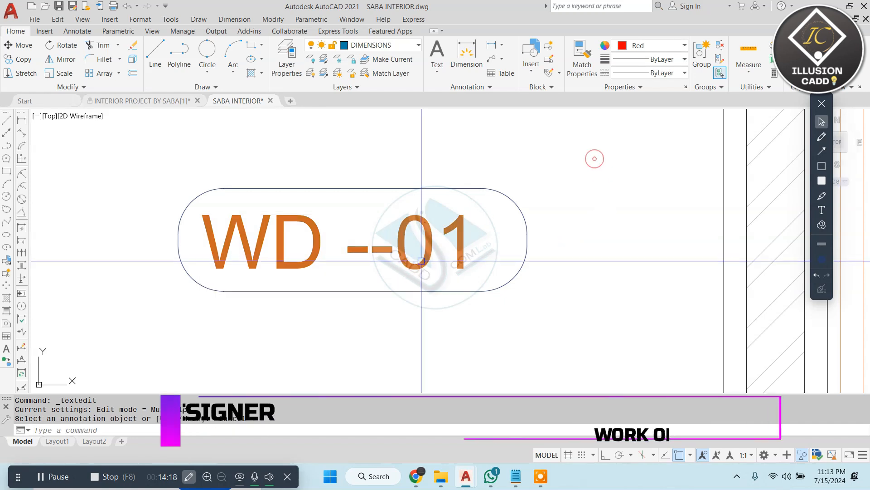
Move the WD --01 text to the middle of its rounded outline
left_click(421, 261)
type("m")
key("Return")
left_click(495, 204)
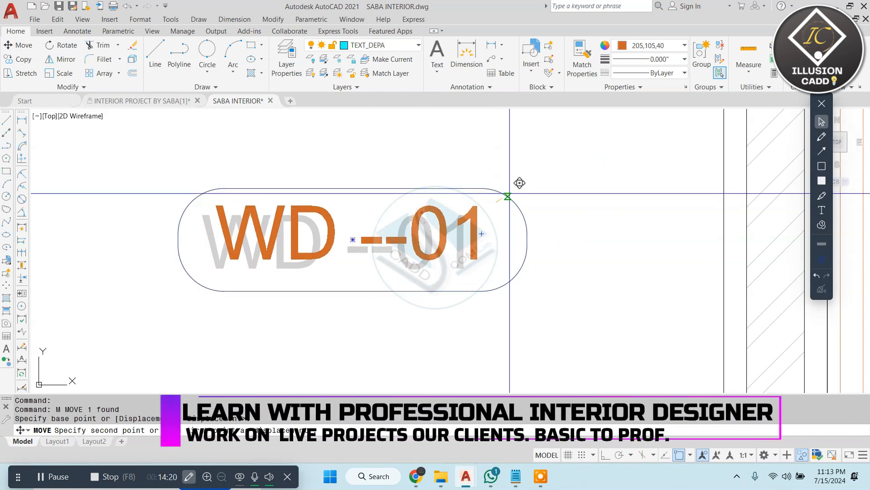
left_click(508, 196)
Move the WD --01 text and its outline together farther away from the wardrobe wall
left_click(535, 300)
left_click(435, 254)
scroll(445, 363, "down", 2)
middle_click_drag(419, 304, 497, 257)
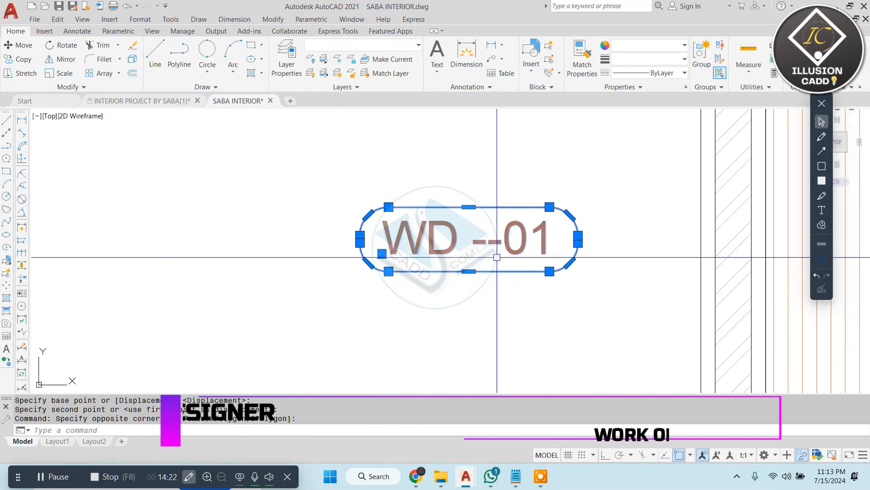
type("m")
key("Return")
left_click(482, 308)
left_click(315, 305)
key("Escape")
Try to draw a horizontal line from the WD --01 tag's end toward the wardrobe wall
type("l")
key("Return")
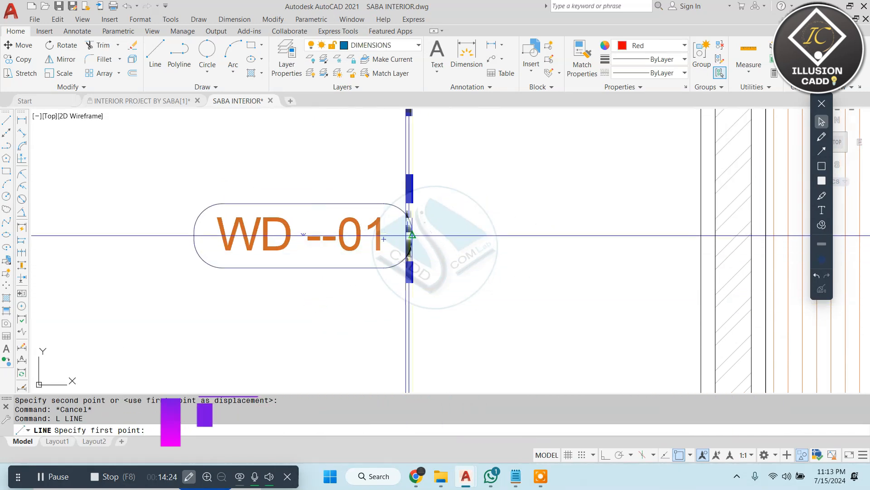
left_click(409, 236)
scroll(406, 238, "down", 2)
middle_click_drag(391, 247, 263, 247)
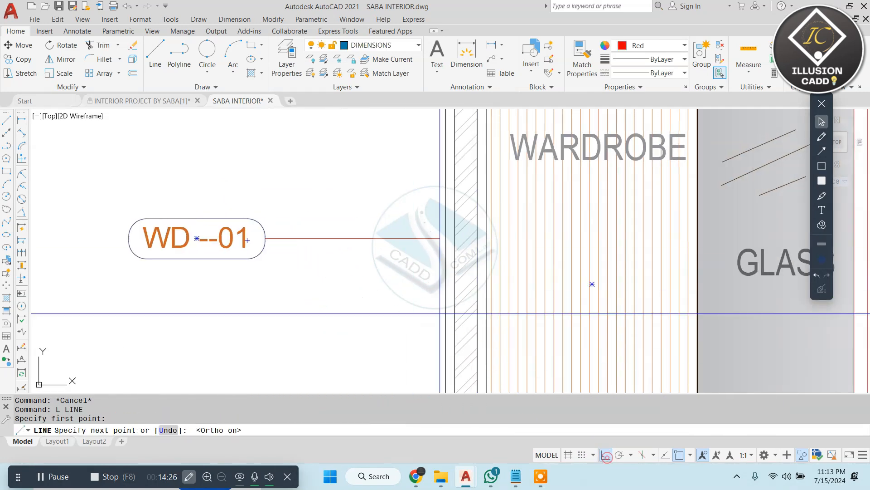
key("Escape")
left_click(326, 233)
key("Escape")
key("Escape")
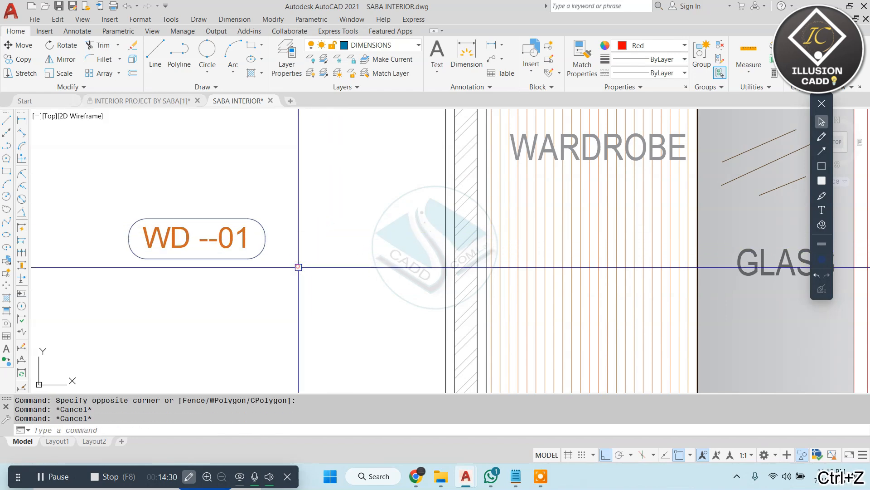
Draw a horizontal polyline leader from the WD --01 outline to just short of the wardrobe wall
scroll(298, 267, "up", 2)
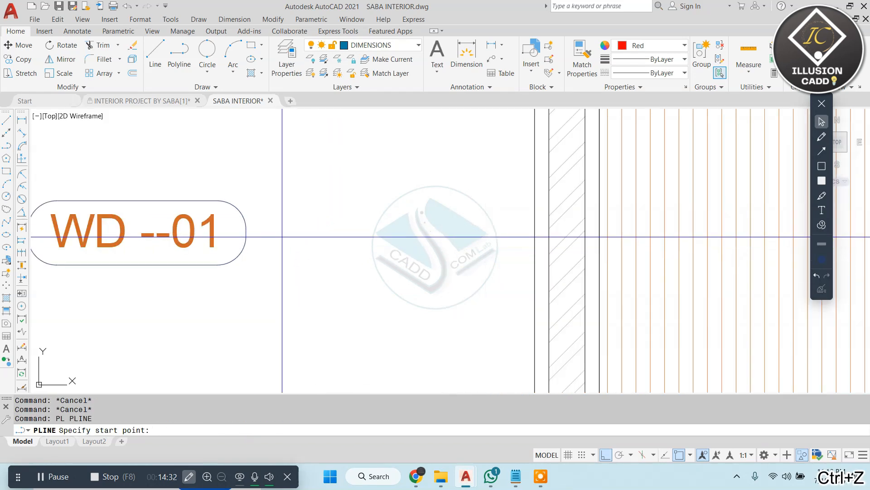
left_click(247, 233)
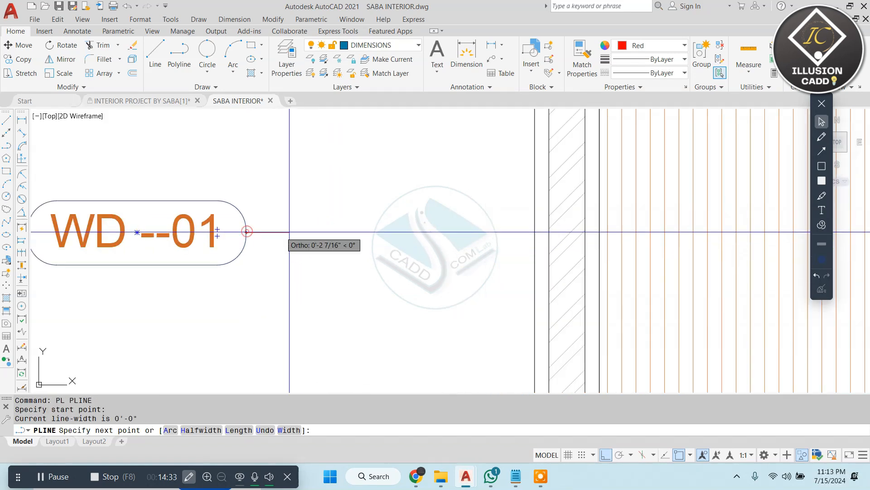
left_click(508, 229)
key("Escape")
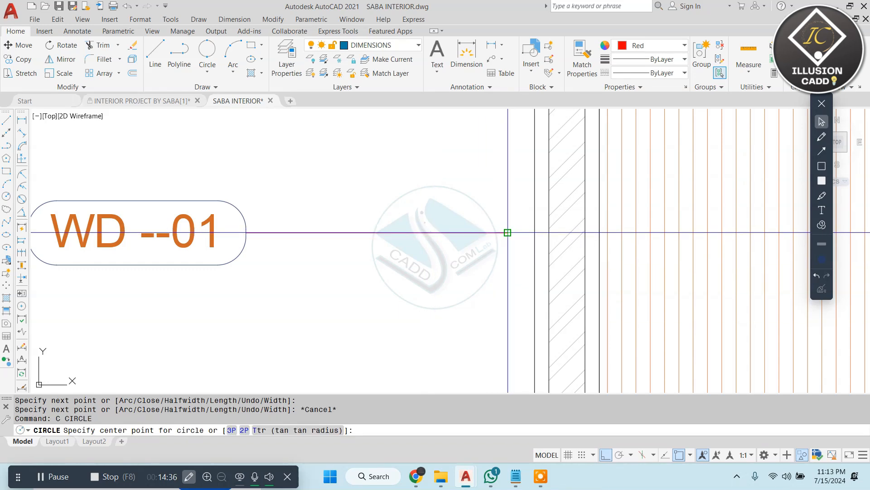
left_click(508, 233)
scroll(510, 231, "up", 2)
key("Escape")
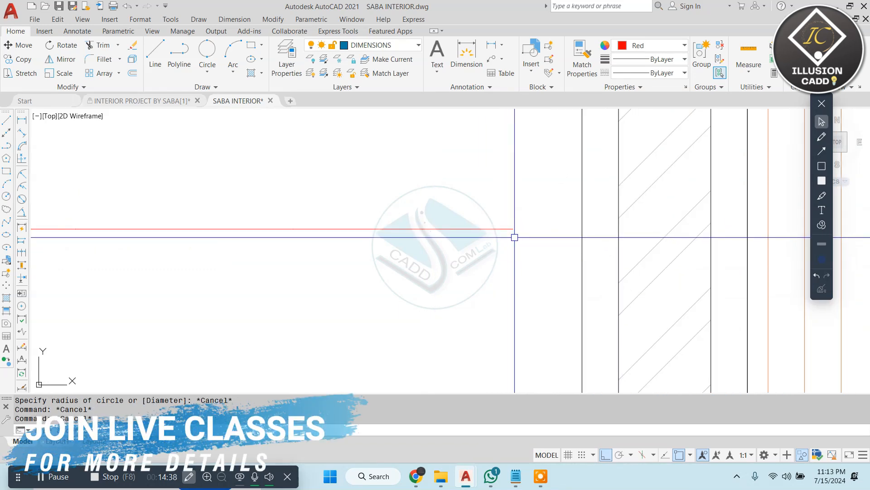
Draw a thin horizontal rectangle just below the leader, starting from the leader's free end
type("rec")
key("Return")
left_click(514, 230)
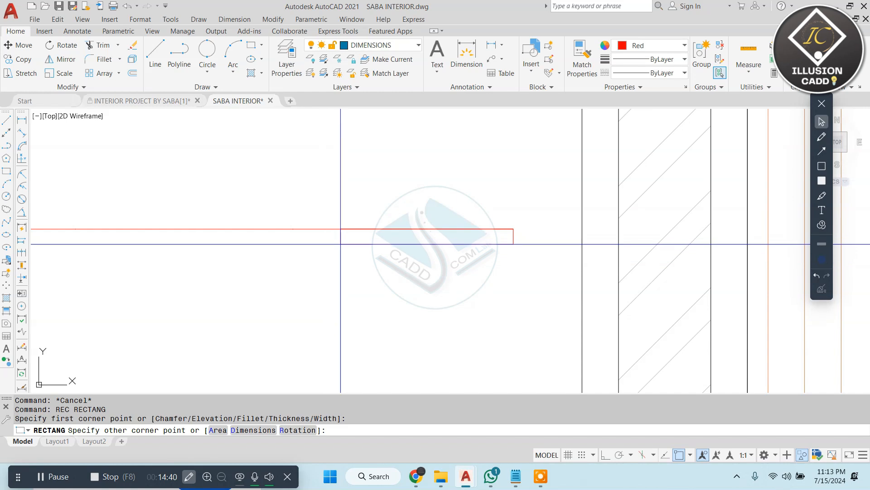
left_click(340, 244)
Fill the thin rectangle with a gradient using 0,0,0 for both colours and a transparency of 0
scroll(420, 252, "down", 2)
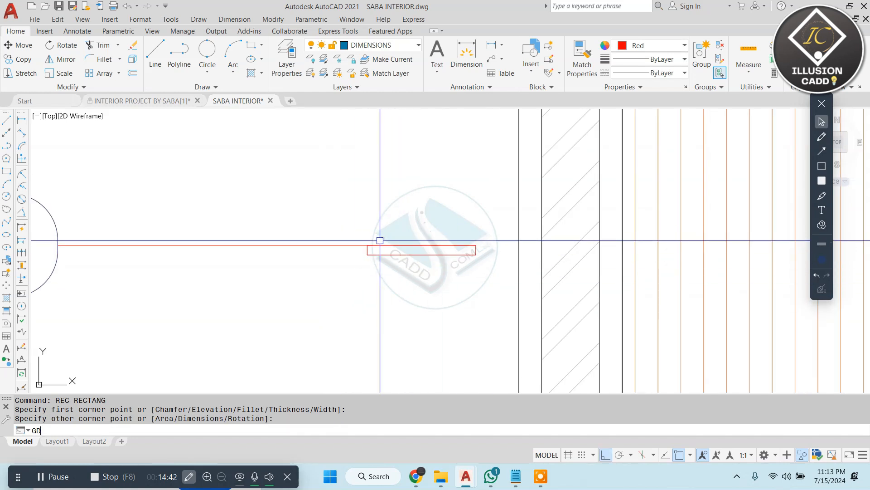
key("Return")
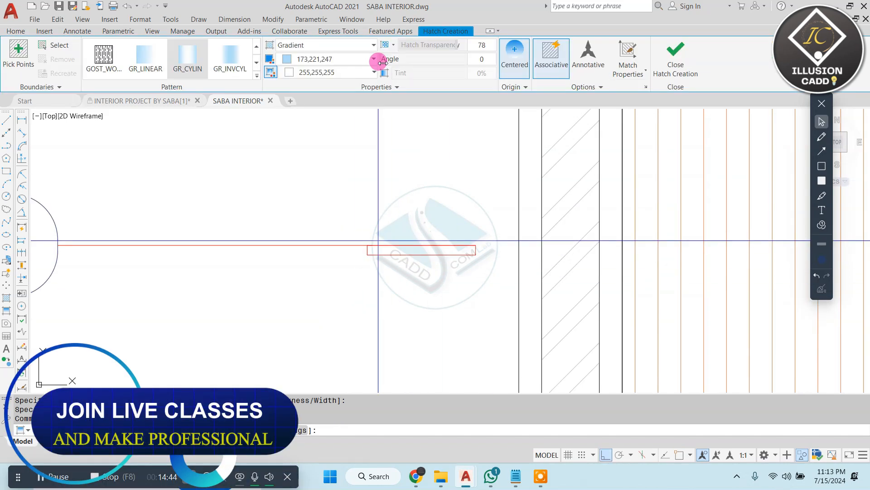
left_click(335, 64)
left_click(285, 76)
left_click(325, 75)
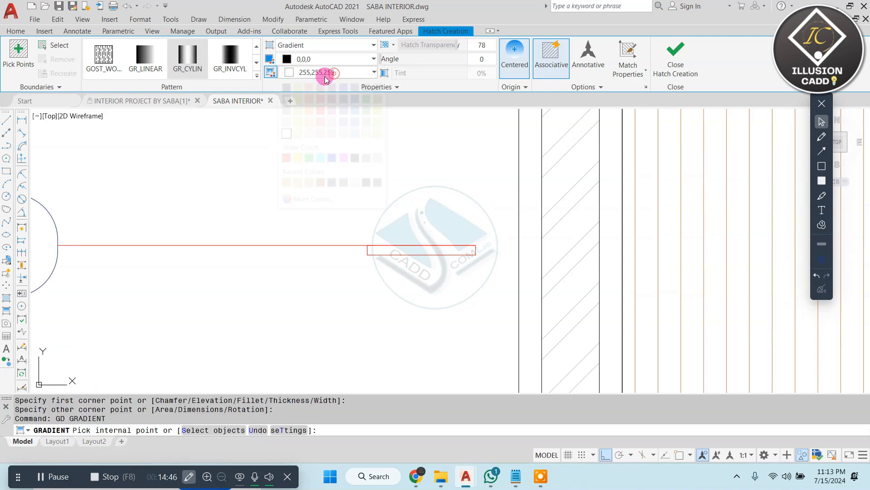
left_click(284, 89)
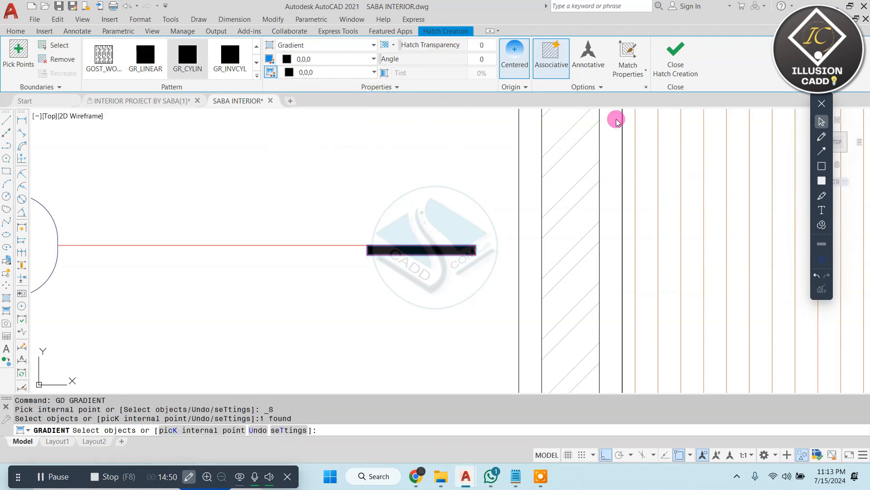
scroll(426, 204, "down", 4)
Change the colour of the WD --01 outline and its leader to black
left_click(451, 182)
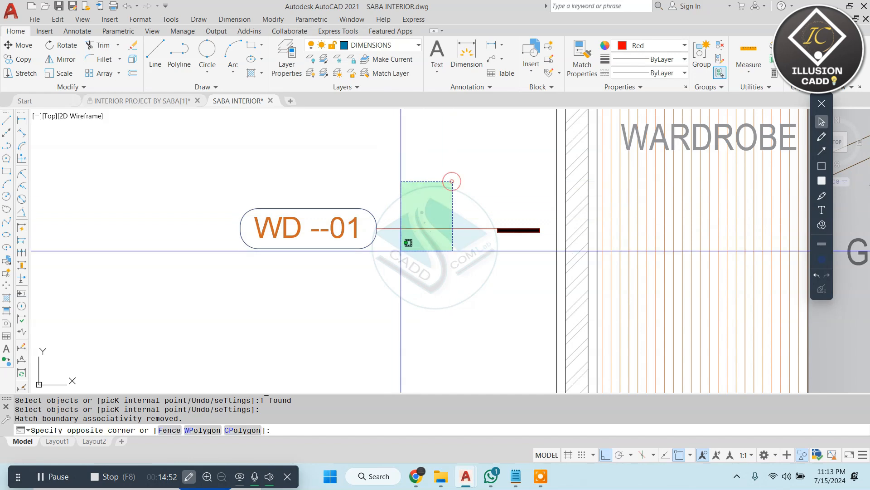
left_click(398, 247)
scroll(365, 201, "up", 2)
scroll(365, 201, "up", 2)
left_click(379, 195)
left_click(362, 238)
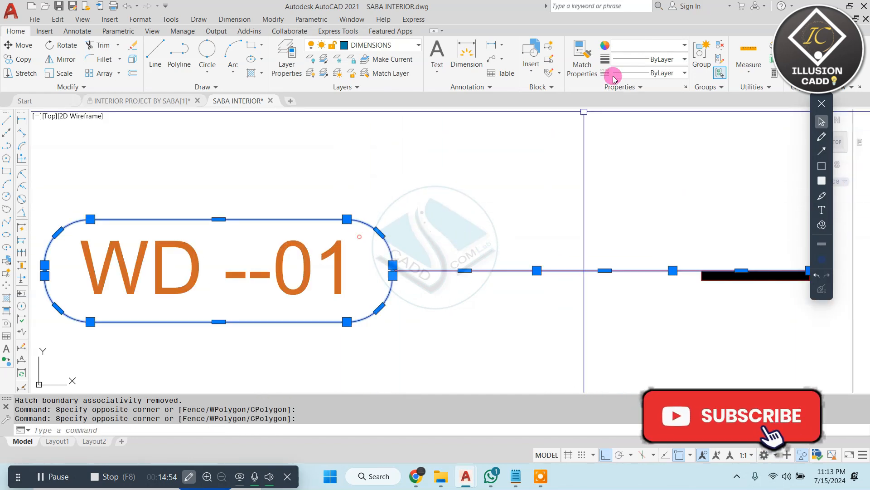
left_click(662, 45)
left_click(619, 87)
key("Escape")
scroll(502, 227, "down", 5)
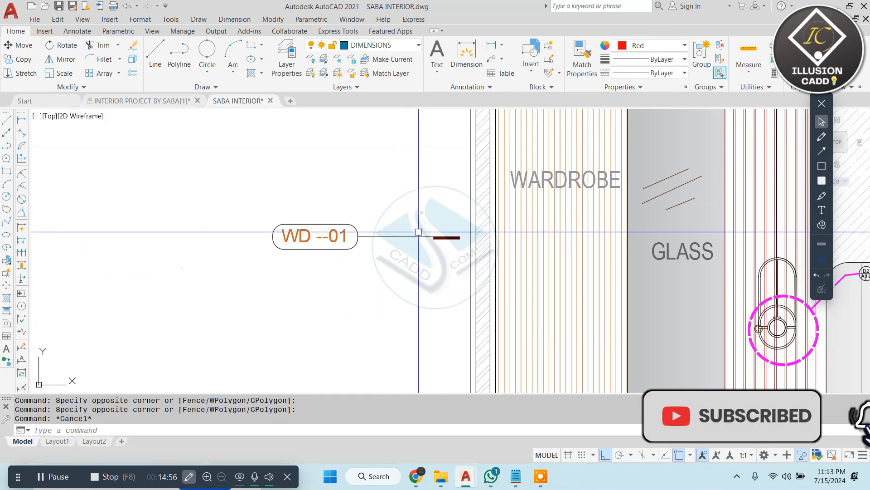
left_click(214, 194)
left_click(476, 253)
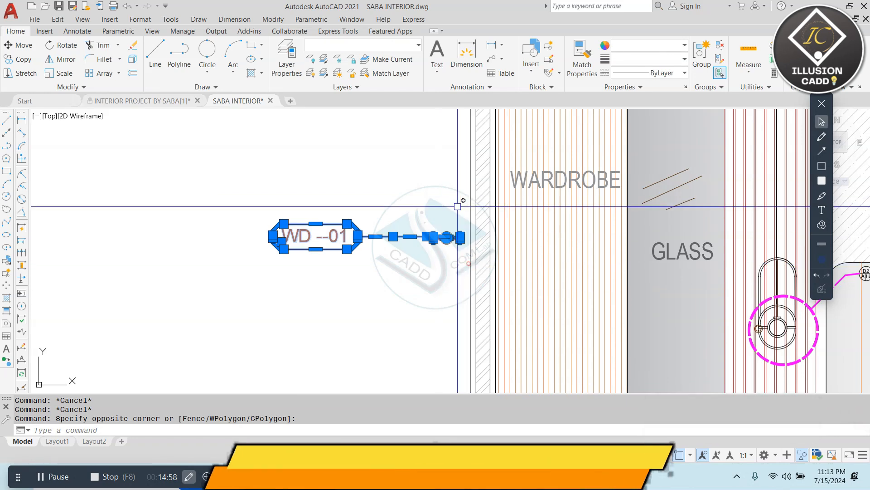
key("Escape")
scroll(376, 232, "up", 4)
left_click(334, 213)
left_click(300, 245)
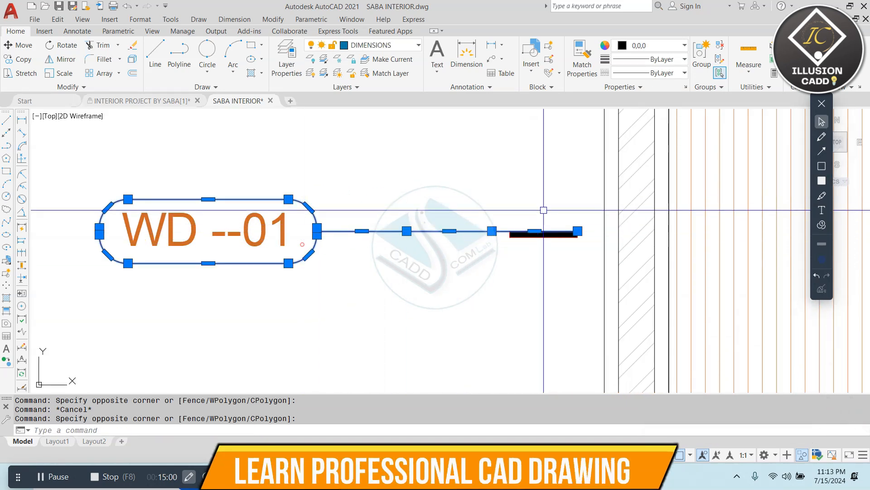
left_click(583, 205)
left_click(475, 253)
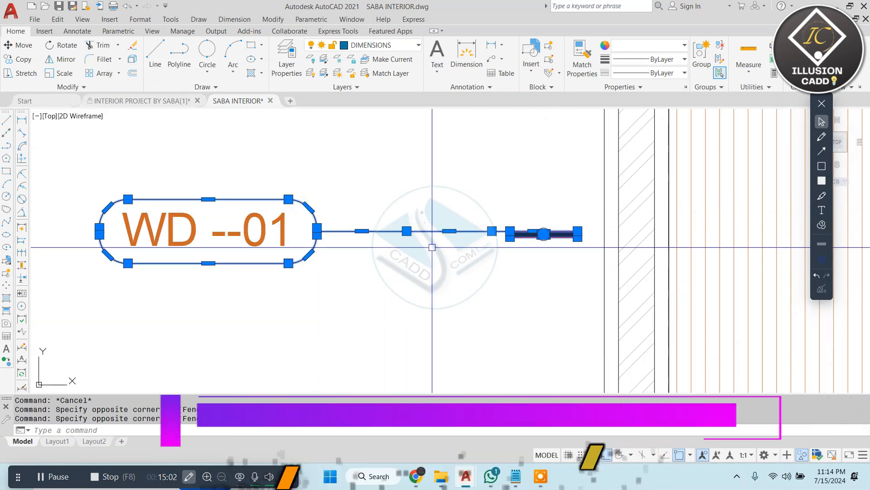
key("Escape")
Stretch the WD --01 text and outline horizontally away from the wardrobe to lengthen the leader
mouse_move(311, 179)
middle_mouse_down()
mouse_move(375, 189)
mouse_move(268, 189)
mouse_move(431, 186)
middle_mouse_up()
left_click(439, 159)
left_click(128, 311)
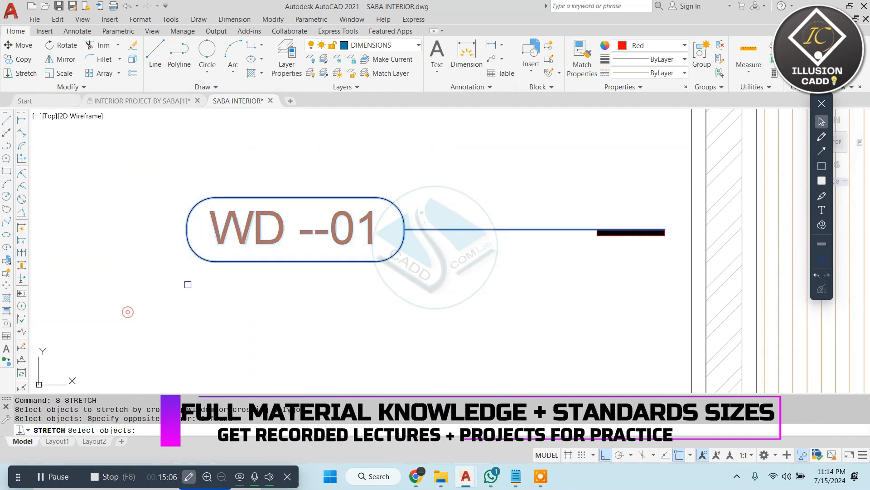
key("space")
middle_click_drag(199, 291, 359, 289)
left_click(403, 322)
left_click(272, 323)
key("Escape")
scroll(299, 282, "down", 4)
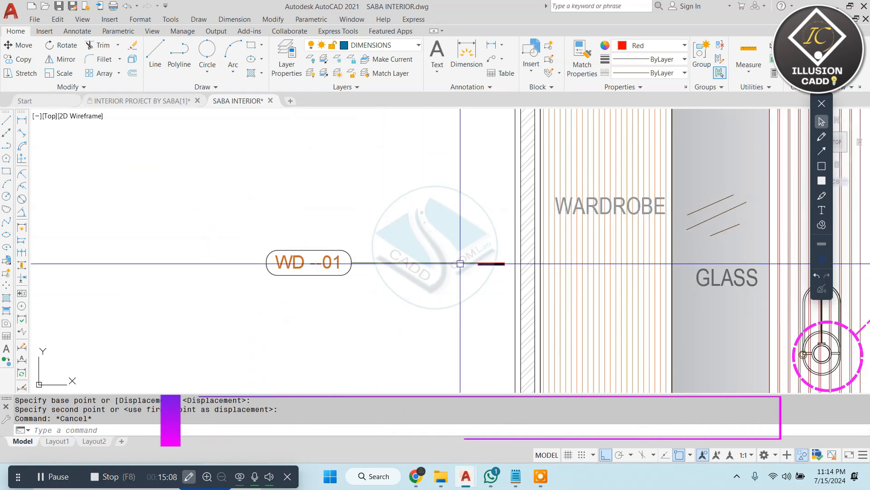
Move the whole WD --01 tag with Ortho off so the leader's thick end mark lies on the wardrobe panel
key("Escape")
scroll(503, 249, "up", 2)
left_click(520, 227)
left_click(68, 323)
type("m")
key("Return")
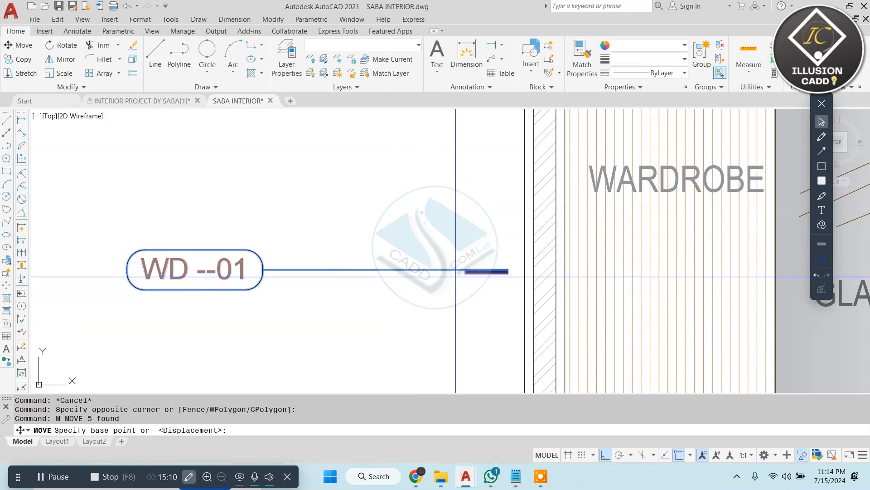
left_click(484, 269)
middle_click_drag(483, 269, 368, 213)
left_click(606, 454)
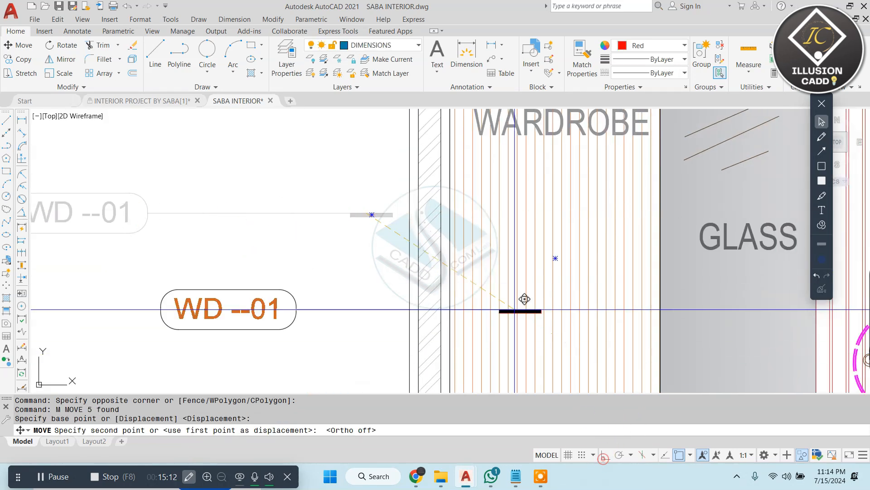
scroll(488, 274, "down", 2)
left_click(485, 270)
key("Escape")
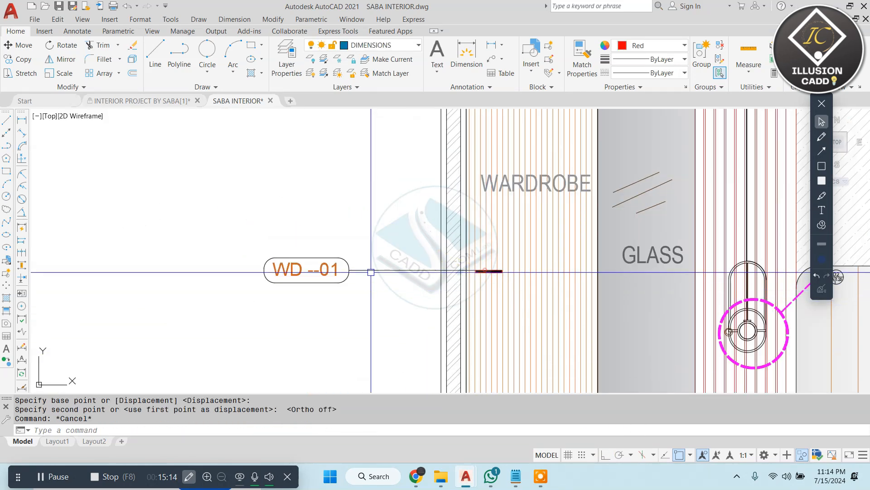
left_click(362, 252)
left_click(222, 300)
middle_click_drag(370, 273, 359, 250)
scroll(359, 249, "down", 2)
key("Escape")
scroll(355, 249, "up", 1)
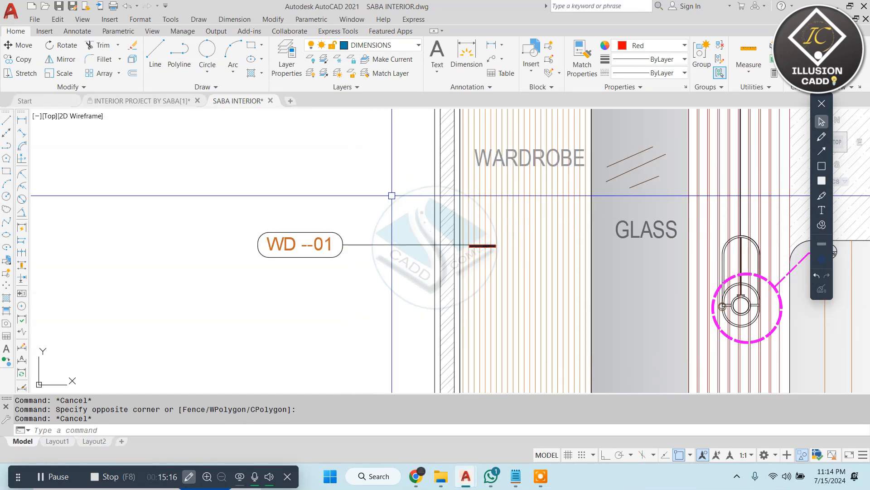
Group the WD --01 text, outline, leader and filled end mark into one object
left_click(391, 195)
left_click(228, 264)
scroll(464, 250, "up", 6)
left_click(510, 196)
left_click(480, 284)
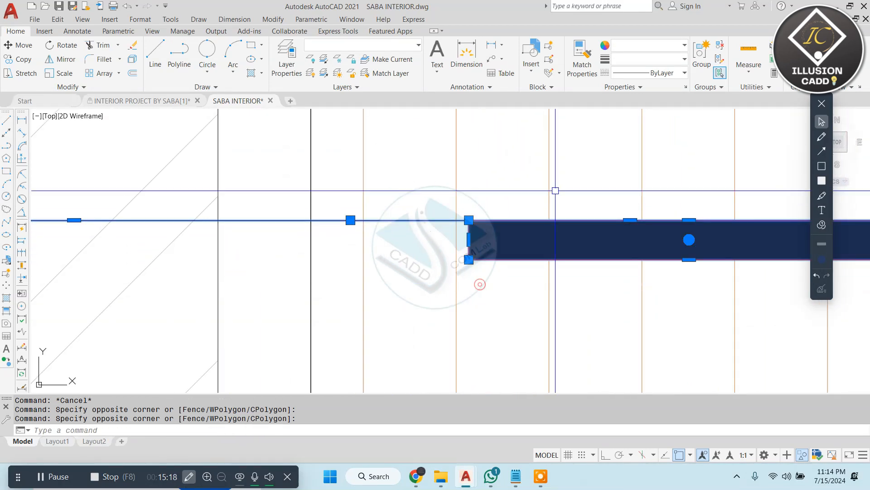
left_click(699, 52)
Copy the grouped WD --01 tag to just below the floor slab under the right-hand nightstand
scroll(535, 198, "down", 5)
left_click(346, 174)
left_click(347, 174)
left_click(171, 278)
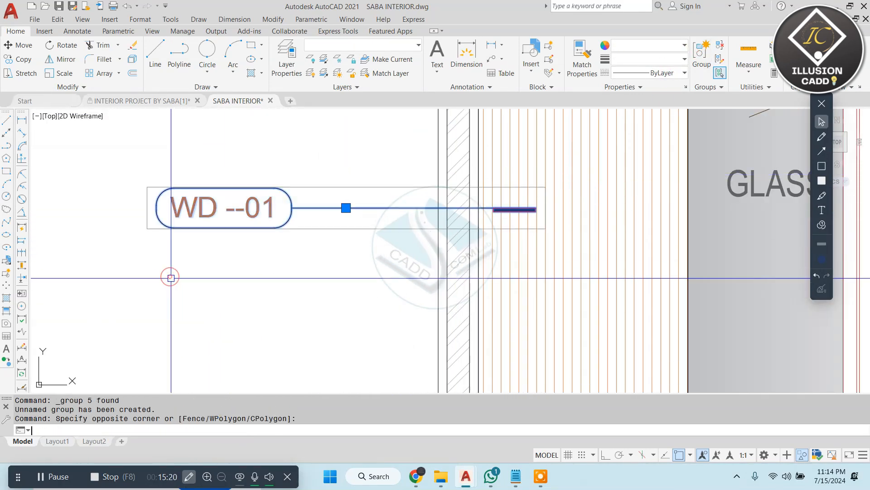
type("CO")
key("space")
left_click(311, 241)
scroll(253, 248, "down", 5)
scroll(521, 275, "up", 2)
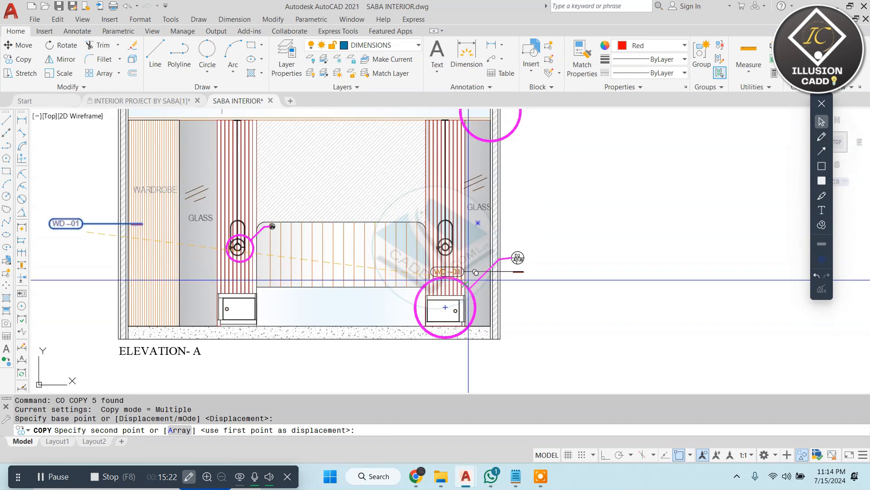
scroll(456, 311, "up", 4)
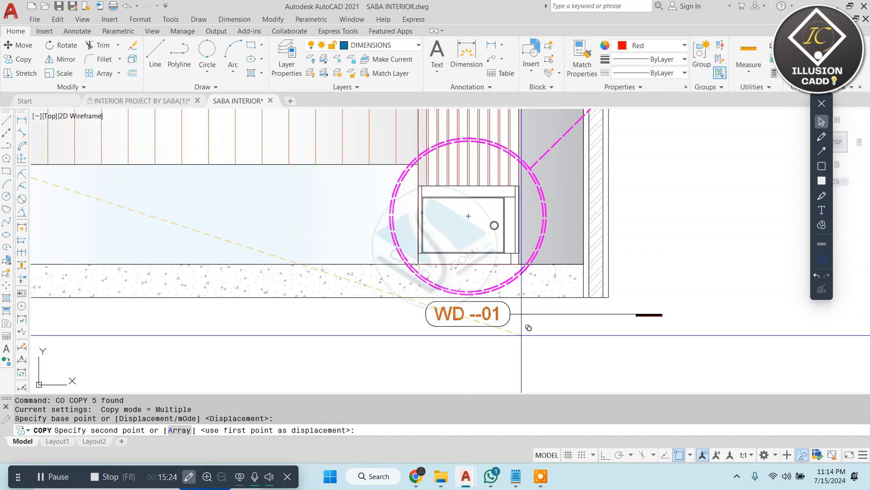
key("Escape")
left_click(526, 352)
left_click(460, 325)
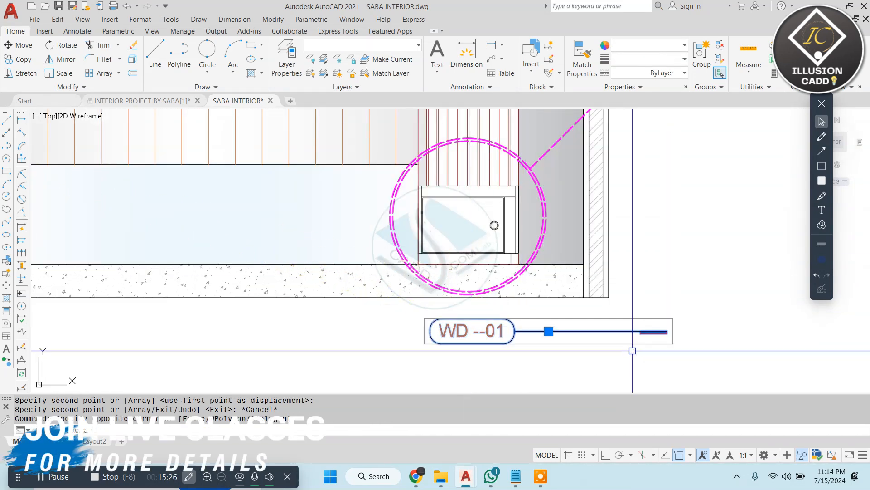
left_click(696, 49)
scroll(519, 317, "up", 2)
middle_click_drag(519, 317, 531, 255)
left_click(369, 246)
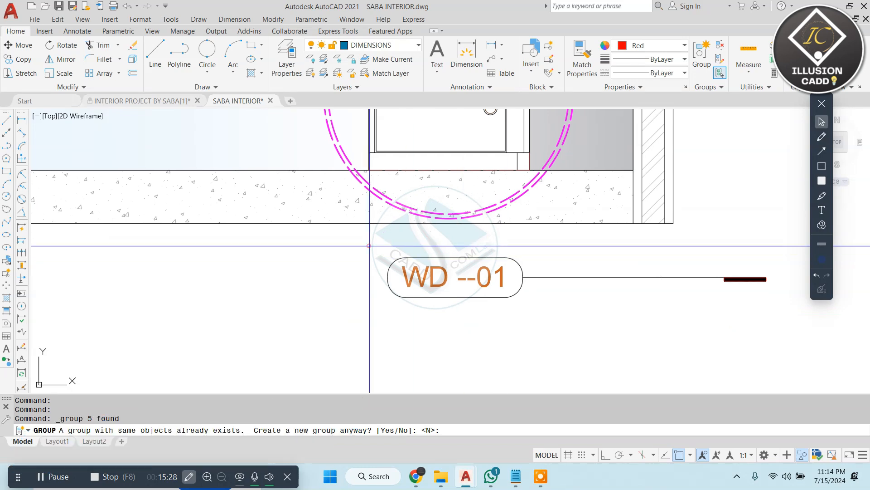
key("Escape")
key("Escape")
Ungroup the copied tag under the nightstand and delete its leader and filled end mark
left_click(568, 303)
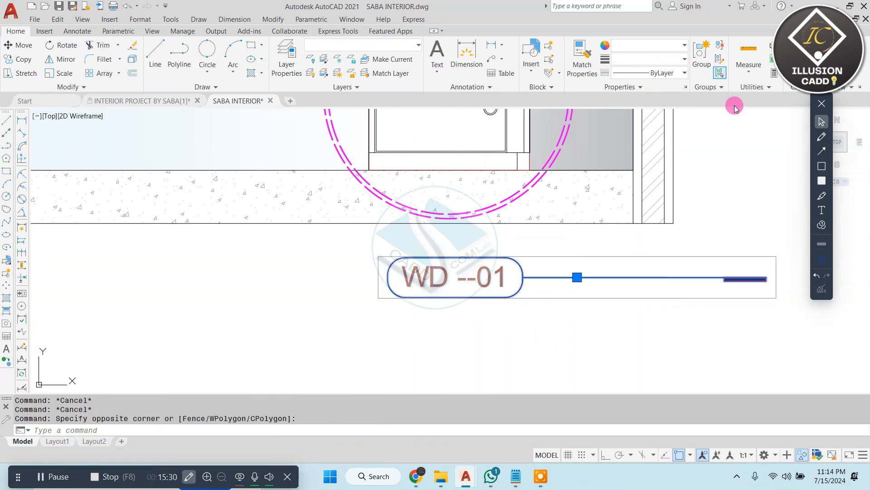
left_click(720, 45)
left_click(779, 253)
left_click(720, 301)
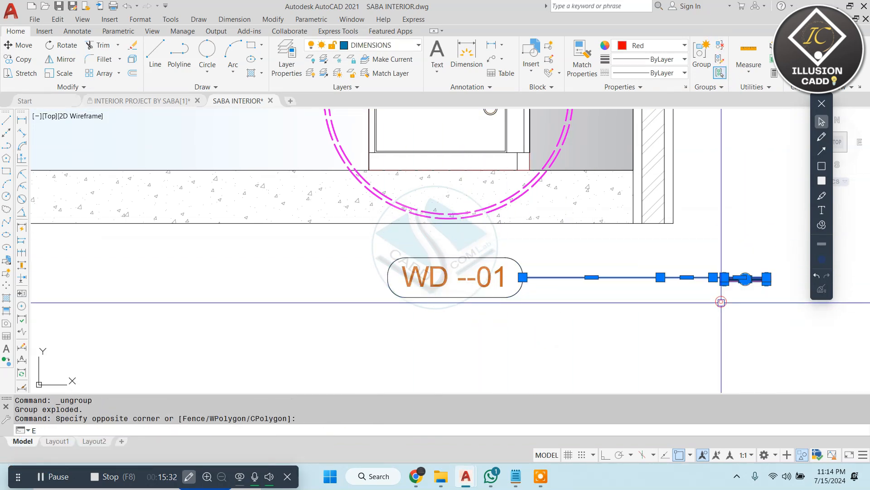
key("Delete")
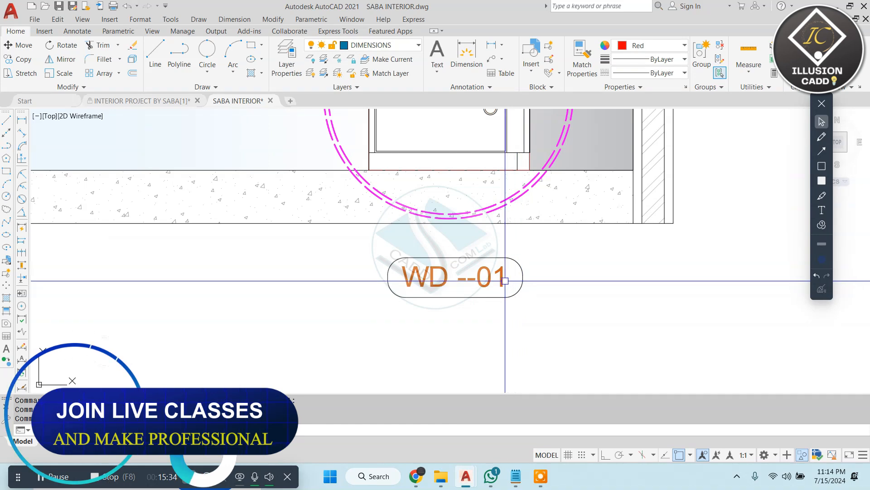
Draw a vertical leader line from the top of the copied WD --01 outline up to the nightstand's lower edge
type("l")
key("Return")
left_click(462, 258)
middle_click_drag(456, 150, 452, 243)
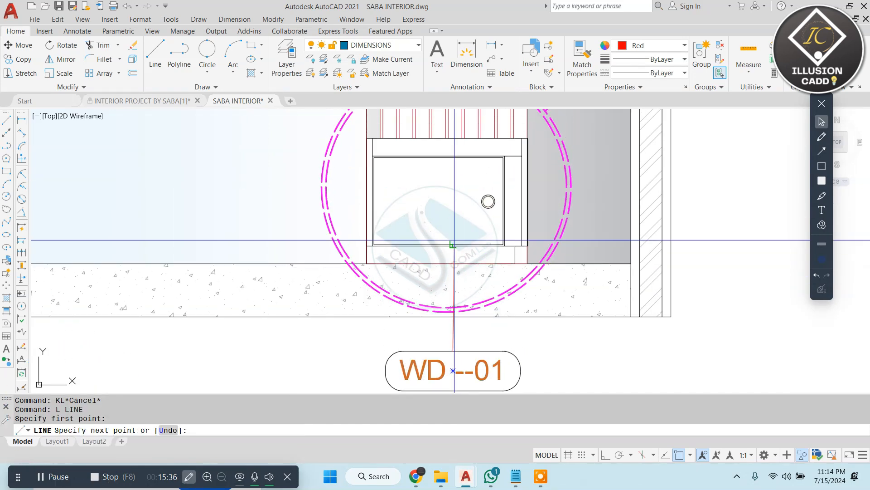
scroll(454, 240, "down", 4)
key("Escape")
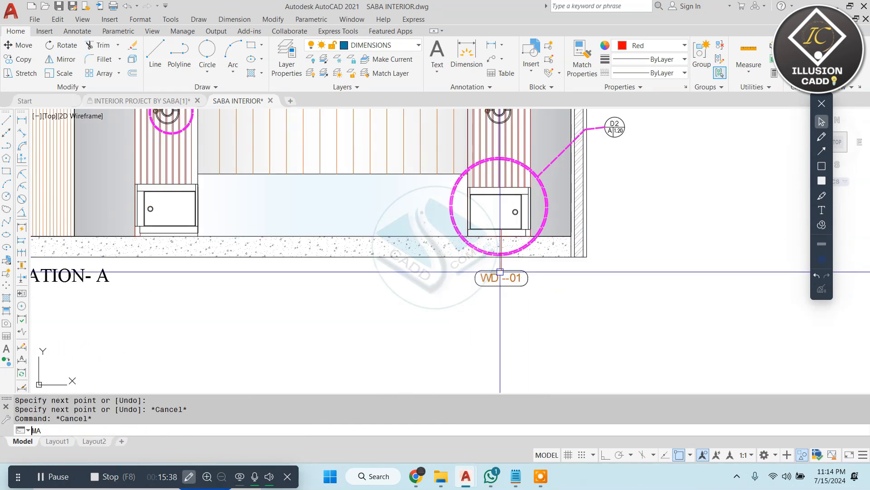
Match the new vertical leader's properties to the wardrobe tag's black leader
scroll(480, 311, "down", 4)
scroll(289, 236, "up", 6)
left_click(247, 142)
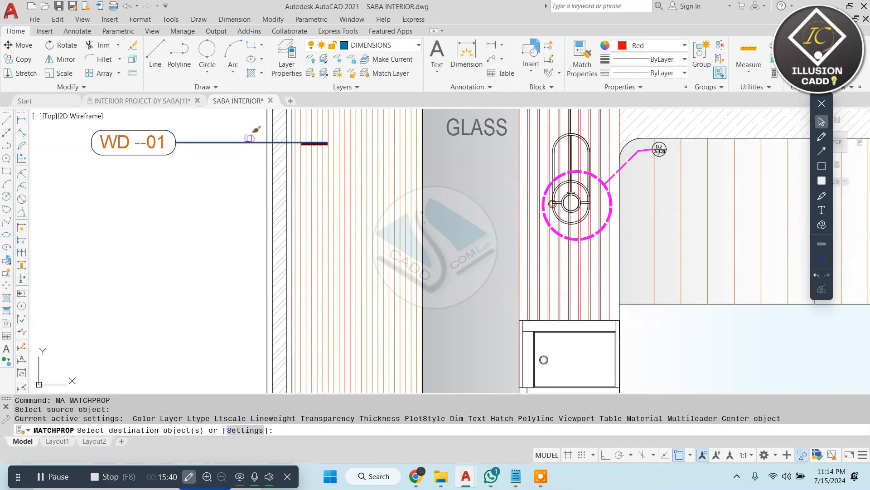
scroll(246, 175, "down", 6)
scroll(474, 247, "up", 8)
scroll(453, 263, "down", 6)
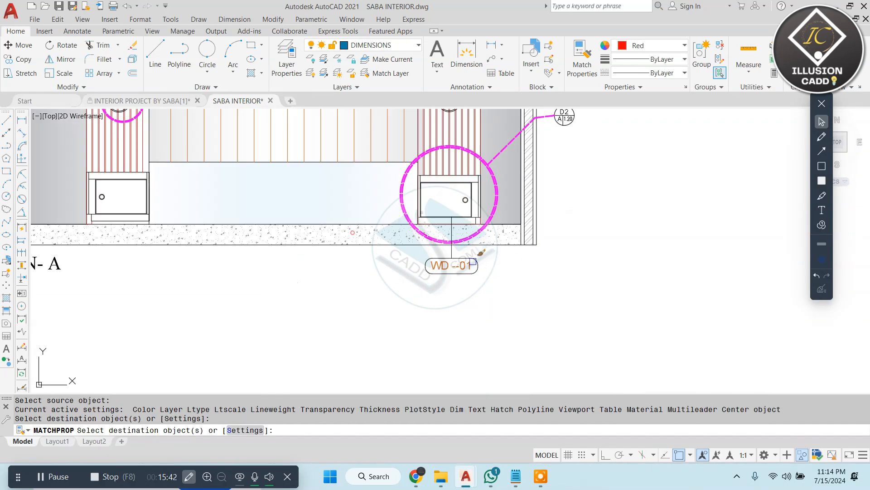
key("Escape")
middle_click_drag(547, 258, 525, 308)
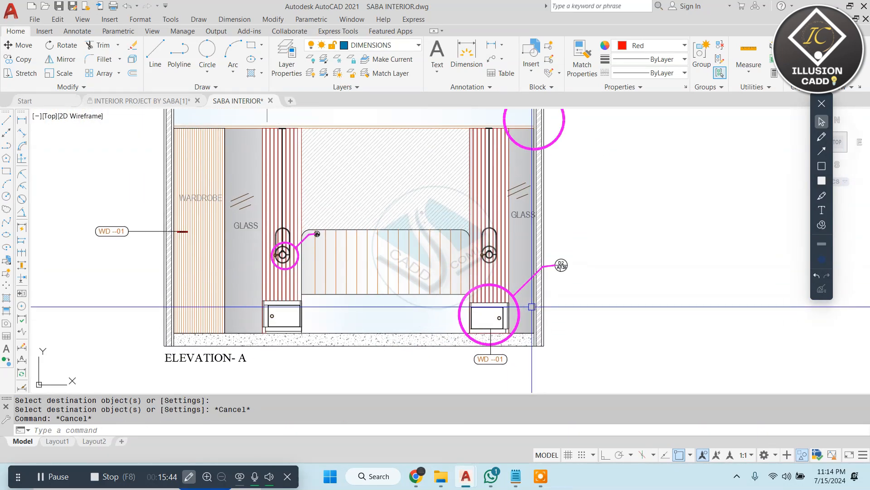
scroll(540, 244, "up", 5)
type("l")
key("Return")
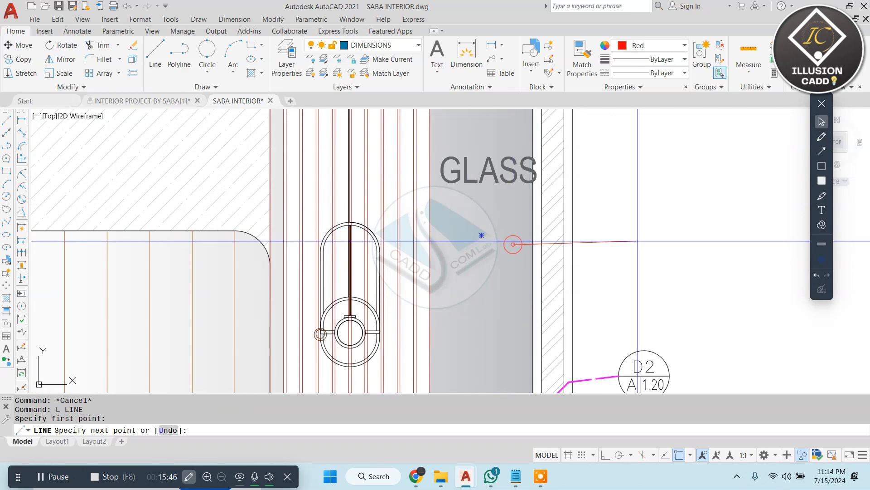
key("Escape")
Mirror the wardrobe's WD --01 tag about a vertical line beyond the elevation's right-hand wall, keeping the original
scroll(618, 257, "down", 4)
middle_click_drag(263, 247, 512, 232)
scroll(217, 208, "up", 2)
middle_click_drag(157, 208, 298, 180)
left_click(388, 167)
left_click(172, 258)
key("Return")
scroll(240, 236, "down", 5)
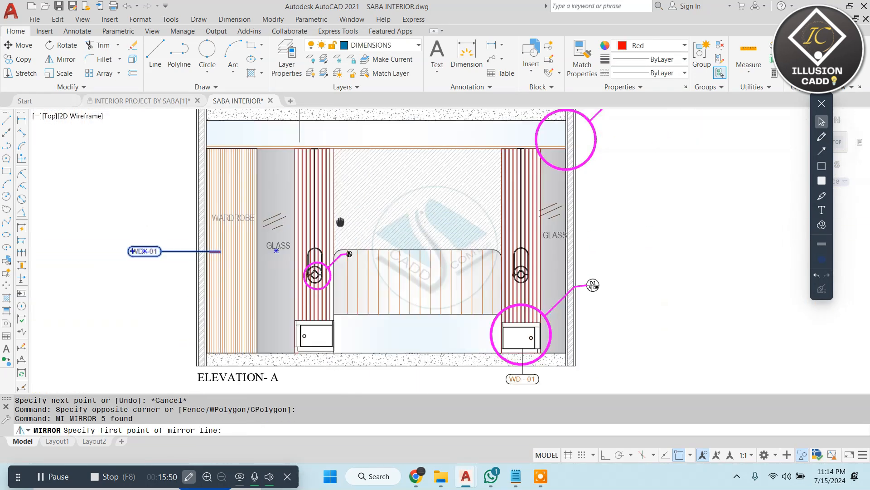
left_click(608, 199)
left_click(601, 458)
left_click(603, 299)
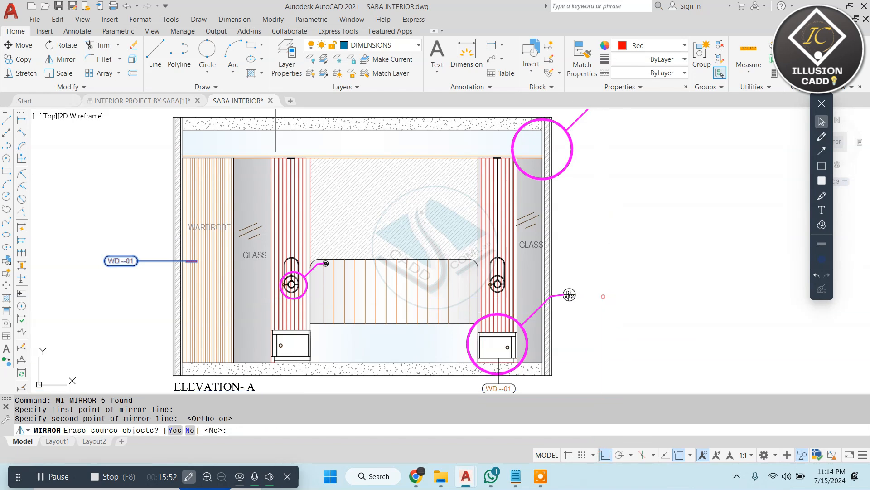
key("Return")
Move the mirrored WD --01 tag horizontally towards the elevation so its end mark lies on the right-hand glass panel
scroll(453, 257, "down", 4)
left_click(747, 241)
left_click(669, 284)
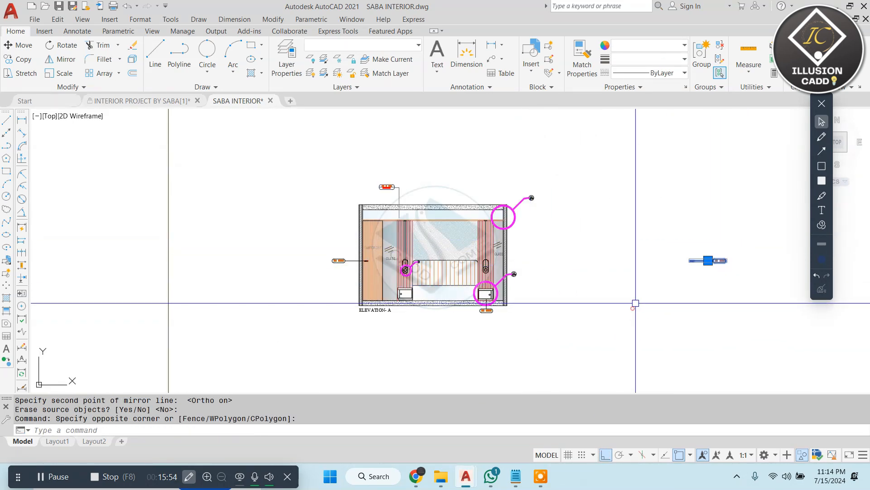
type("m")
key("Return")
scroll(699, 270, "up", 4)
left_click(707, 243)
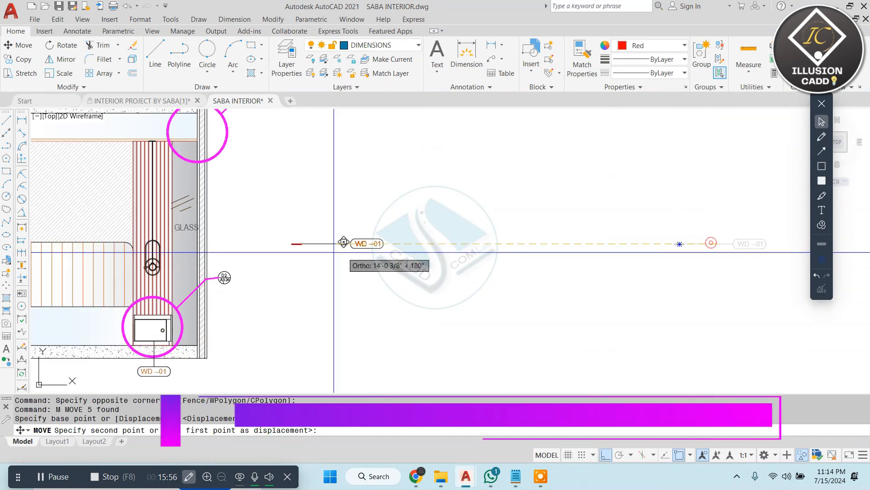
scroll(381, 253, "up", 4)
left_click(392, 252)
scroll(413, 239, "up", 5)
key("Escape")
key("Escape")
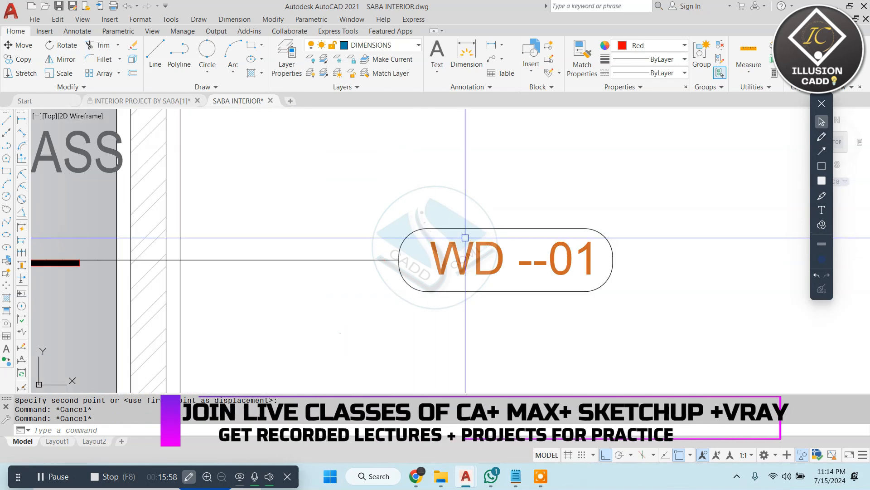
Ungroup the mirrored tag beside the right-hand glass panel
left_click(466, 229)
key("Escape")
key("Escape")
key("Escape")
left_click(544, 219)
left_click(476, 269)
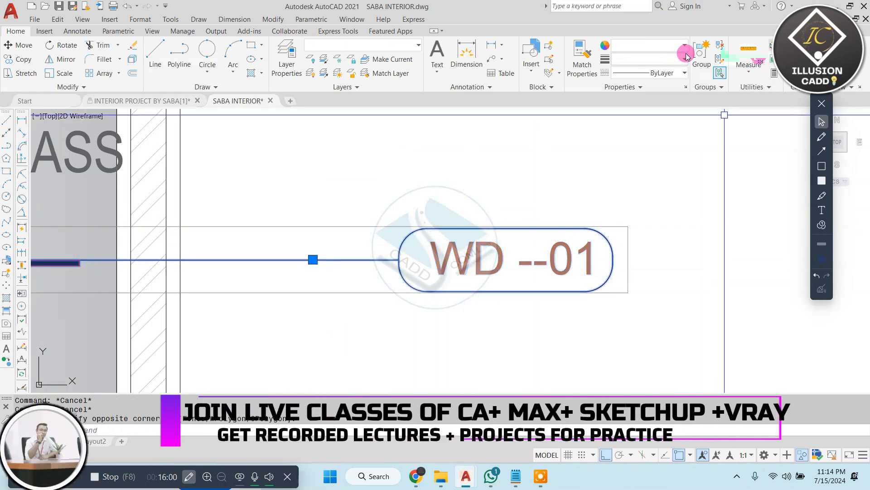
left_click(720, 45)
scroll(531, 204, "up", 4)
key("Escape")
key("Escape")
Change the mirrored tag's text to GL --01
left_click(445, 301)
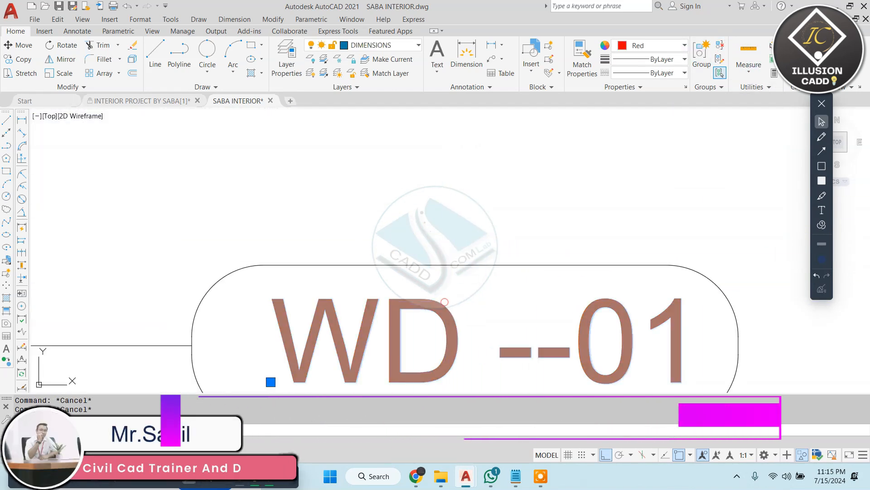
scroll(596, 139, "down", 2)
double_click(499, 245)
left_click_drag(515, 249, 398, 279)
type("G")
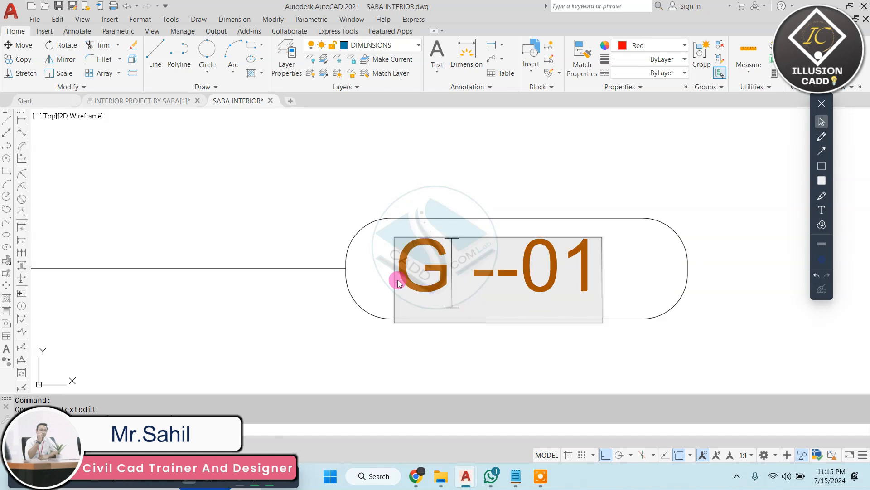
type("L")
left_click(544, 177)
key("Escape")
scroll(545, 259, "down", 5)
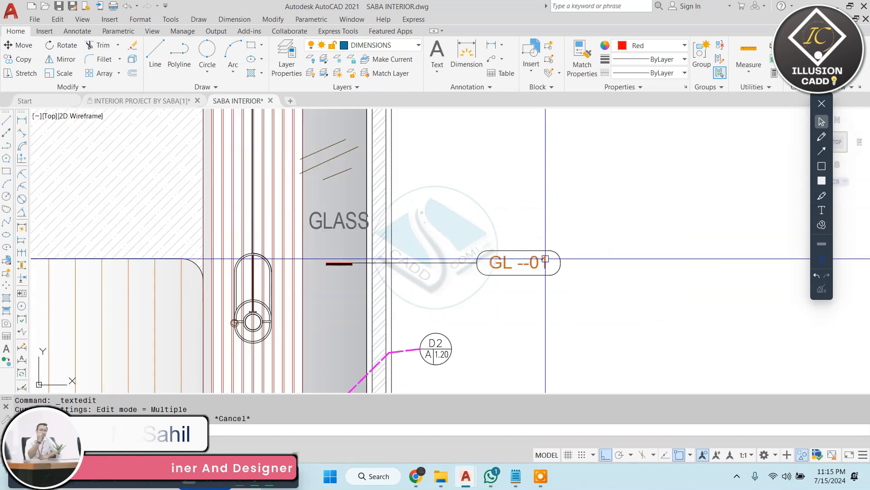
scroll(545, 258, "down", 4)
key("Escape")
key("Escape")
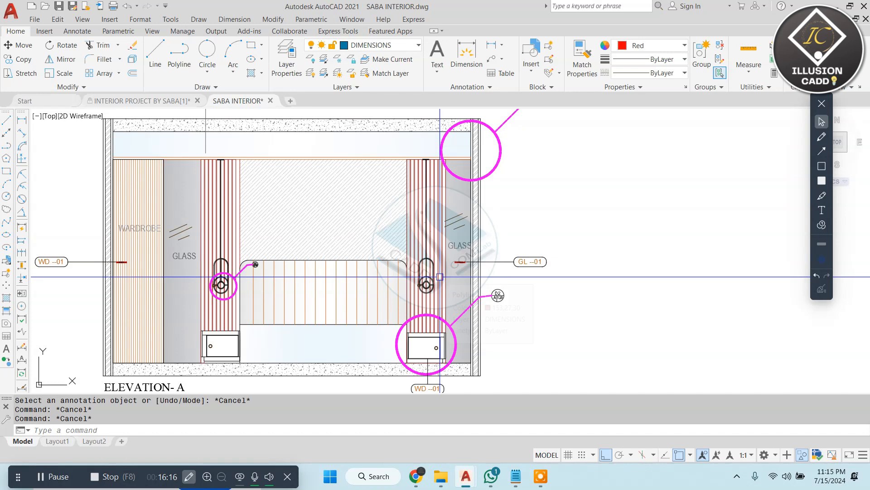
middle_click_drag(227, 223, 368, 232)
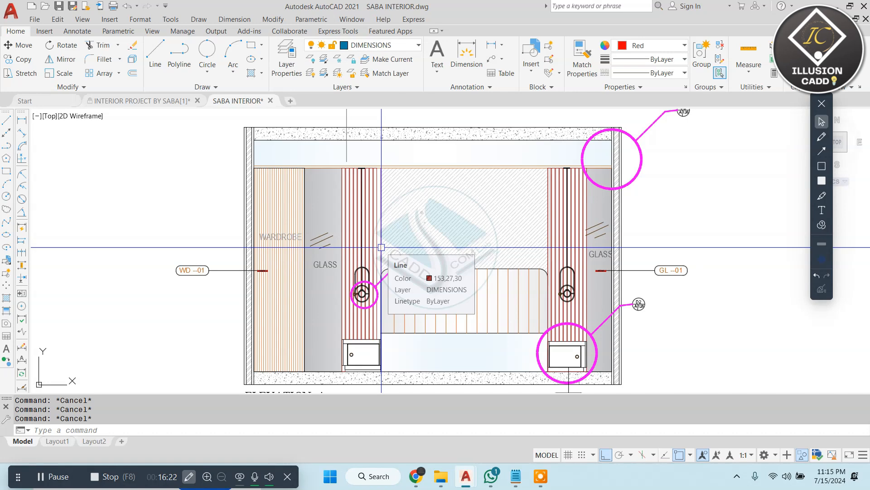
scroll(520, 230, "down", 3)
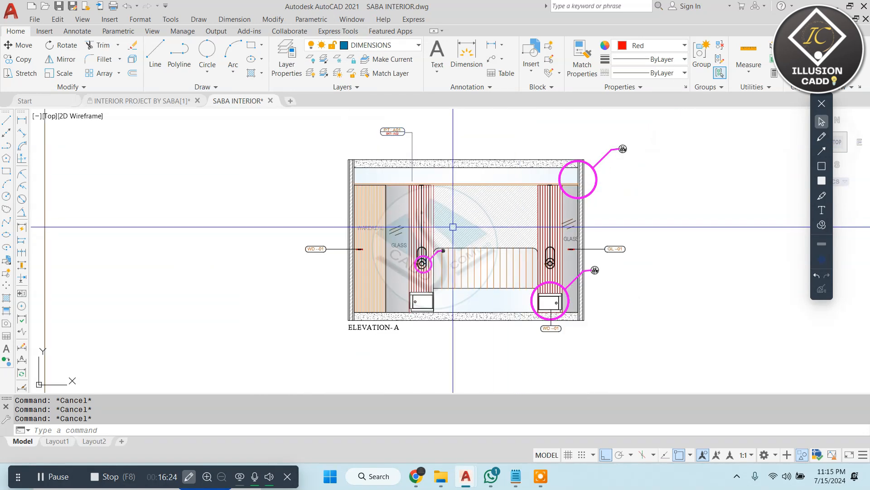
Copy the right-hand material notes with their leaders from the reference Elevation A to the same place beside the new Elevation A
middle_click_drag(455, 226, 461, 225)
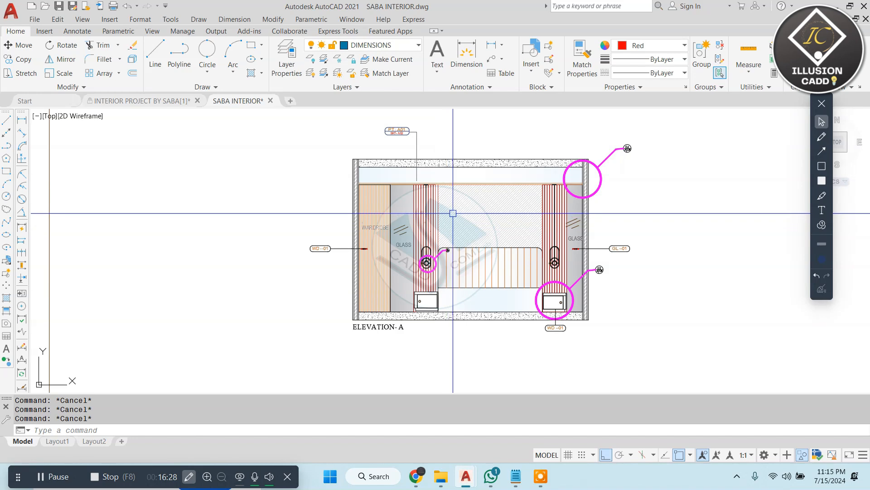
scroll(487, 218, "down", 5)
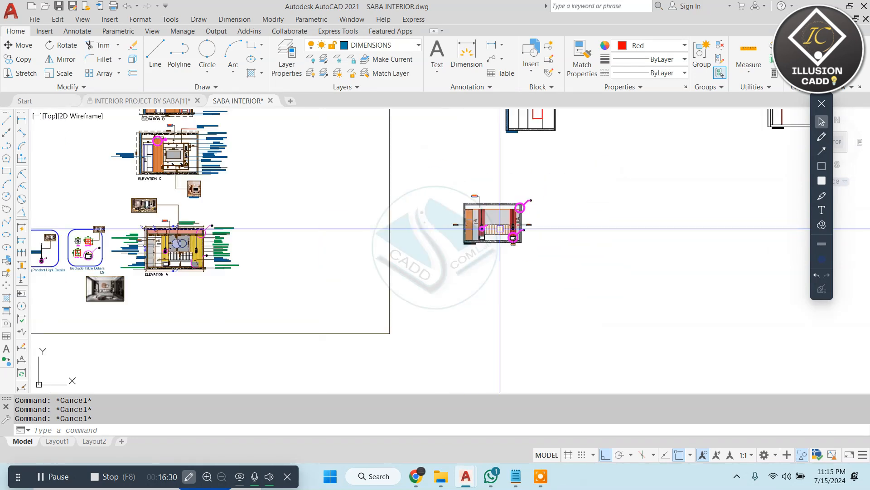
scroll(326, 256, "up", 10)
left_click(433, 159)
middle_click_drag(341, 316, 389, 224)
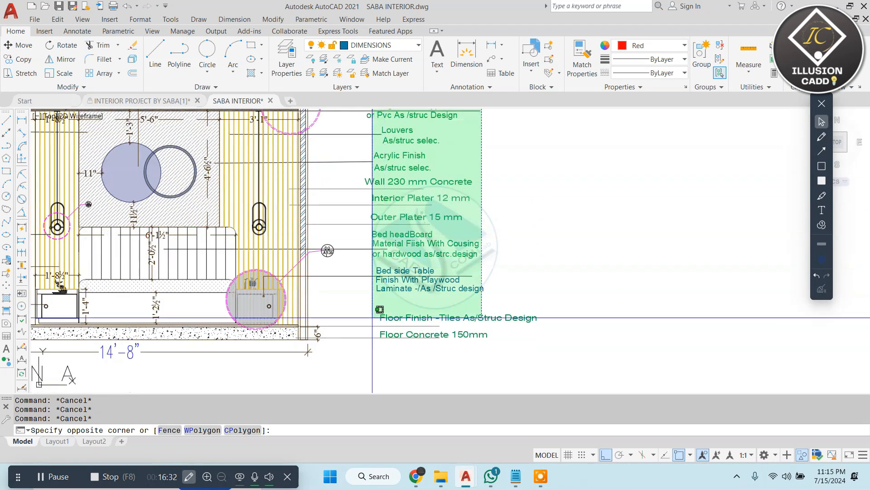
left_click(358, 367)
scroll(337, 293, "down", 3)
scroll(315, 172, "up", 9)
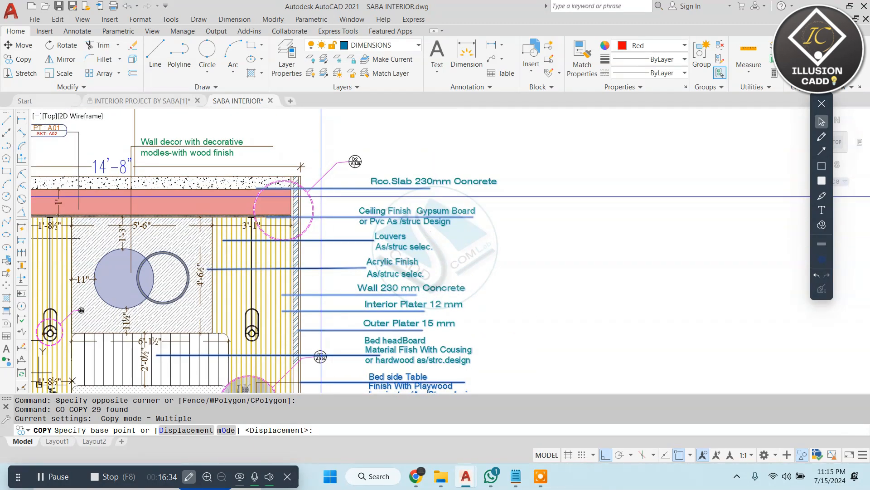
left_click(260, 185)
scroll(260, 185, "down", 6)
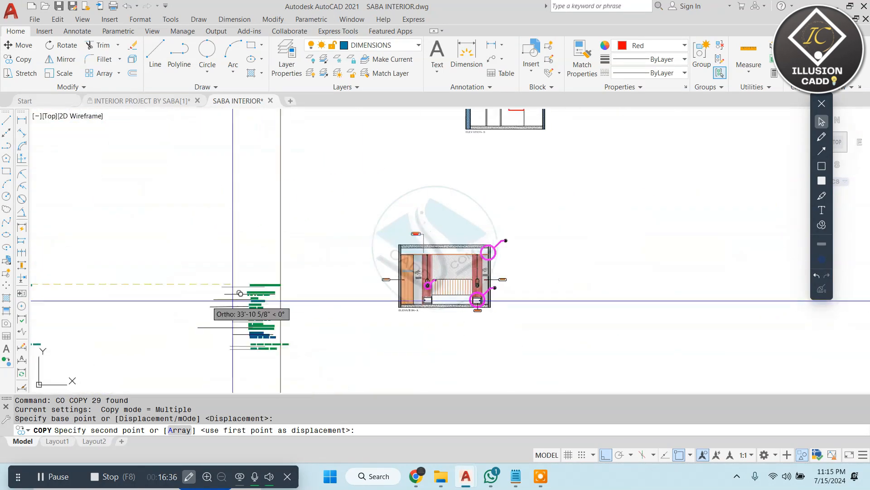
scroll(494, 249, "up", 4)
left_click(500, 230)
scroll(642, 379, "up", 2)
key("Escape")
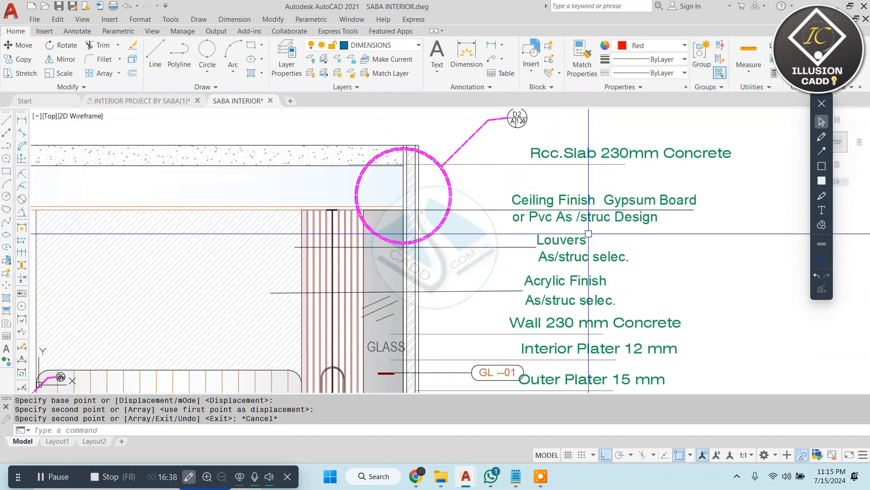
scroll(590, 232, "down", 2)
key("Escape")
Stretch the Louvers leader's right end horizontally so the line runs beneath the Louvers text
middle_click_drag(615, 292, 595, 218)
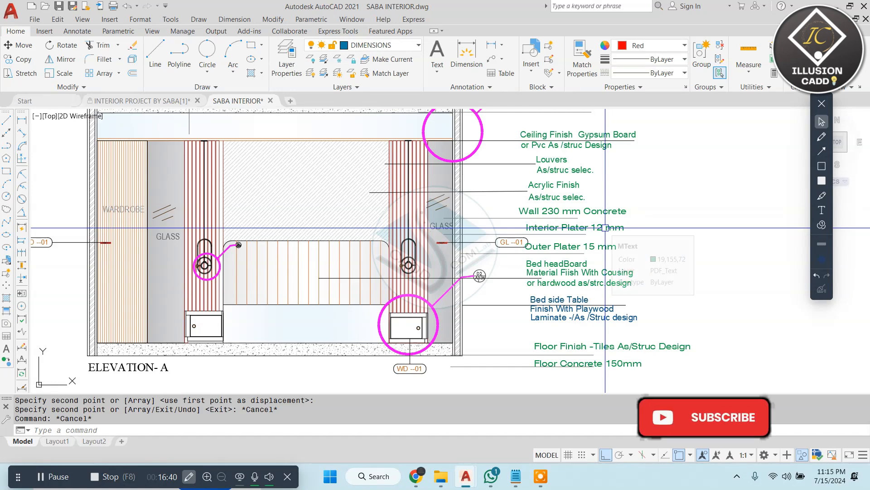
scroll(547, 149, "up", 5)
mouse_move(571, 238)
middle_mouse_down()
mouse_move(561, 180)
mouse_move(474, 266)
middle_mouse_up()
scroll(512, 218, "up", 2)
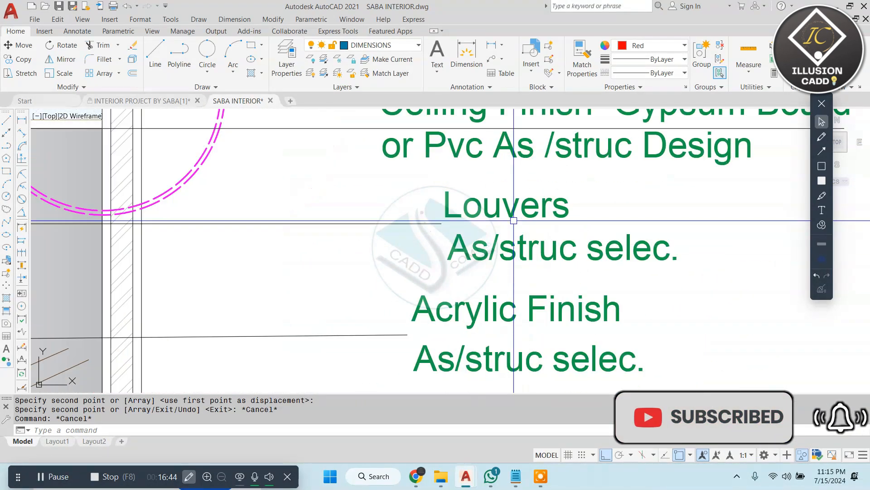
left_click(426, 227)
key("Escape")
left_click(424, 222)
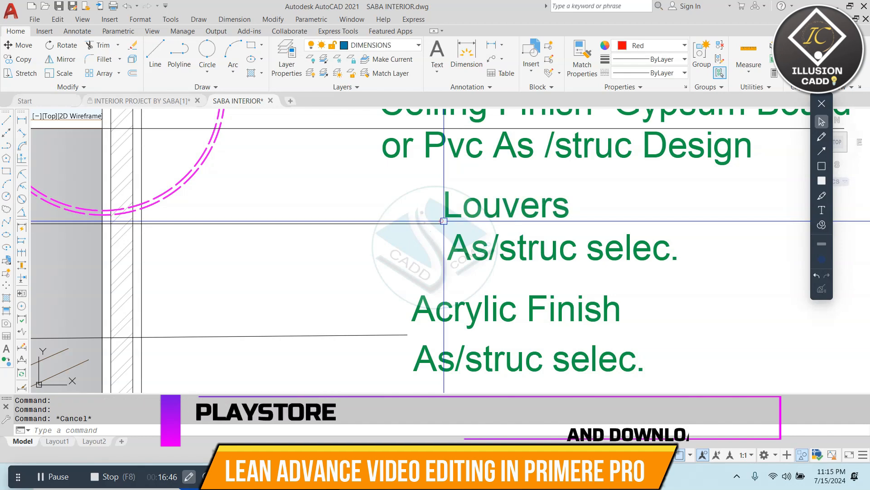
left_click(444, 221)
left_click(447, 223)
left_click(441, 223)
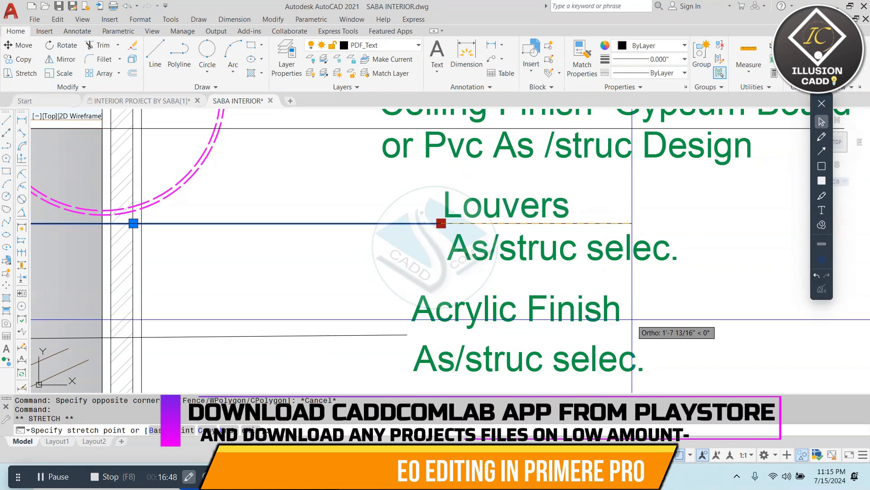
left_click(724, 322)
key("Escape")
key("Escape")
scroll(510, 299, "down", 2)
Draw a line extending the right-hand Bed side Table leader inward and down to the top edge of the right nightstand
middle_click_drag(510, 299, 529, 201)
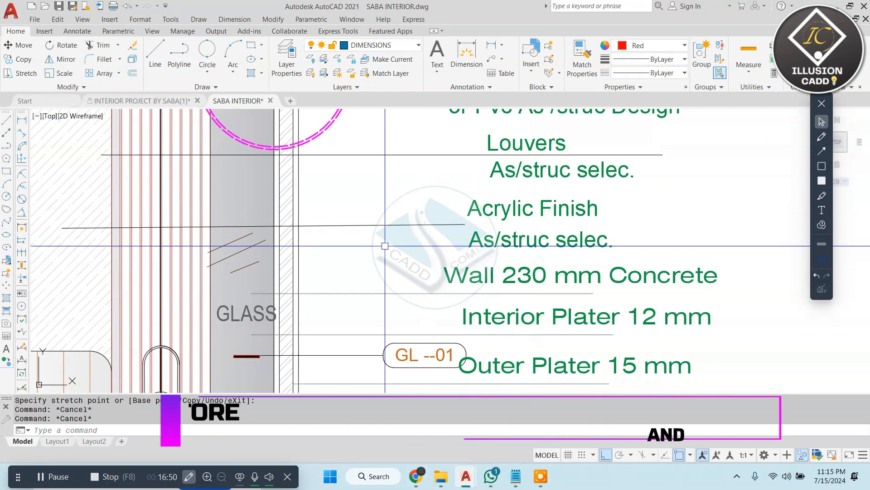
middle_click_drag(371, 245, 430, 217)
middle_click_drag(521, 246, 454, 196)
middle_click_drag(497, 291, 493, 185)
middle_click_drag(494, 257, 499, 230)
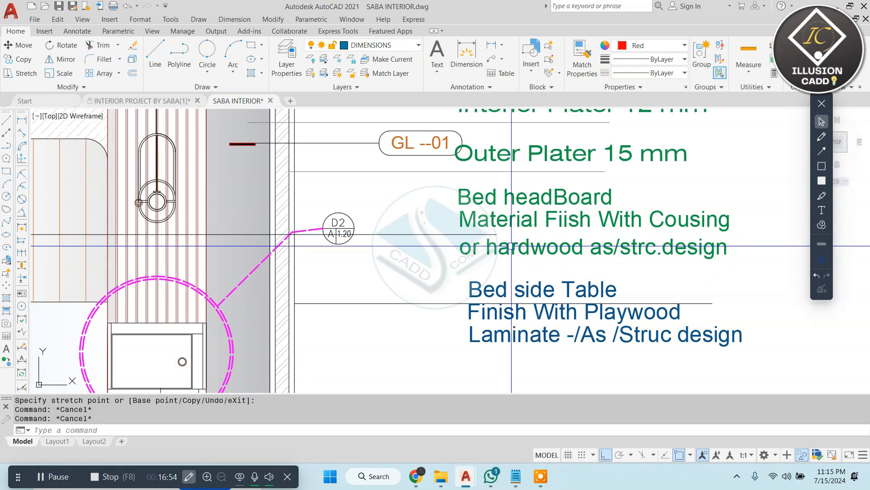
middle_click_drag(533, 293, 530, 205)
middle_click_drag(352, 223, 490, 223)
left_click(476, 220)
key("Escape")
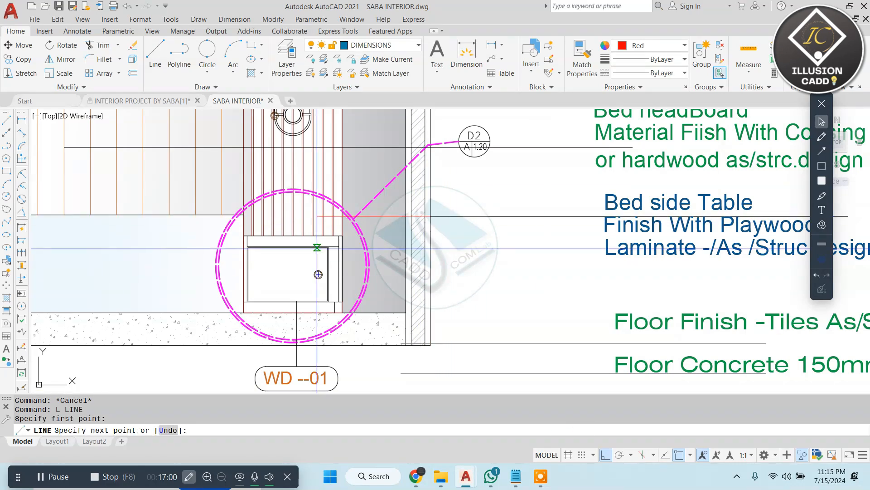
scroll(319, 274, "up", 4)
left_click(294, 249)
key("Escape")
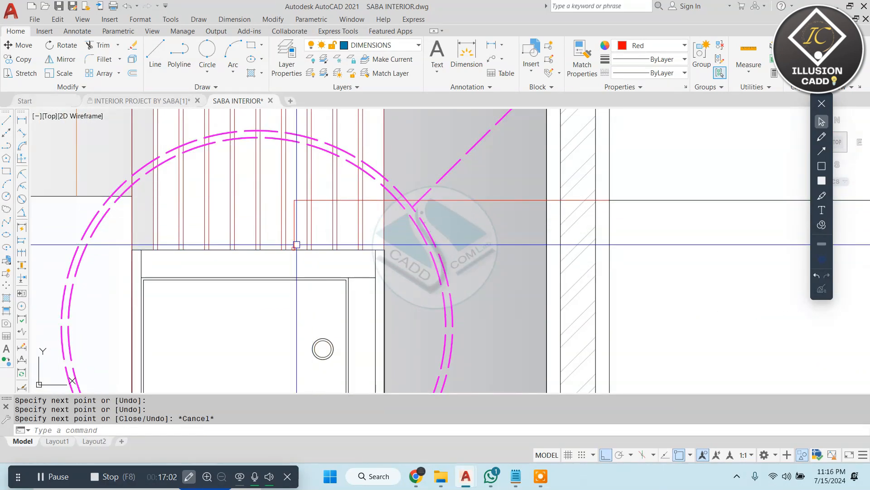
Match the new leader segments above the right nightstand to the properties of the existing Bed side Table leader
type("ma")
key("Return")
left_click(624, 197)
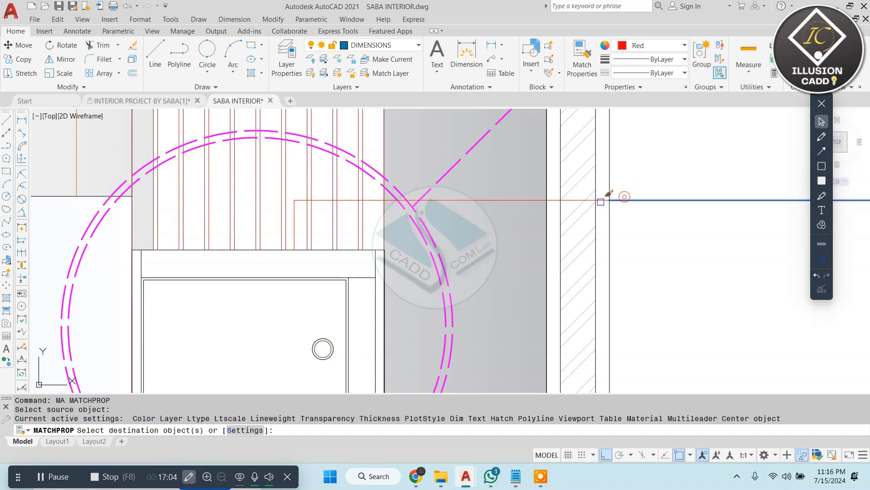
left_click(293, 219)
left_click(296, 227)
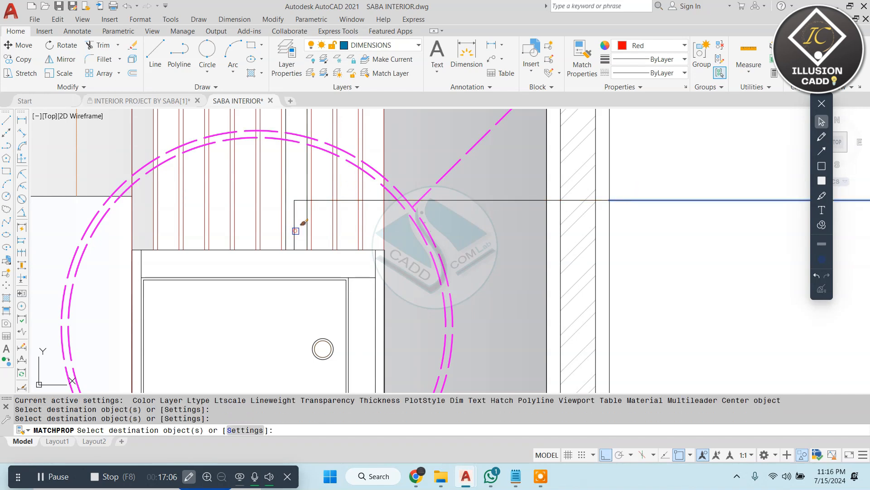
key("Escape")
scroll(361, 255, "down", 5)
scroll(362, 255, "down", 2)
key("Escape")
Move the right-hand Floor Finish and Floor Concrete notes with their leaders up so the lower leader meets the floor slab's bottom
scroll(458, 298, "up", 4)
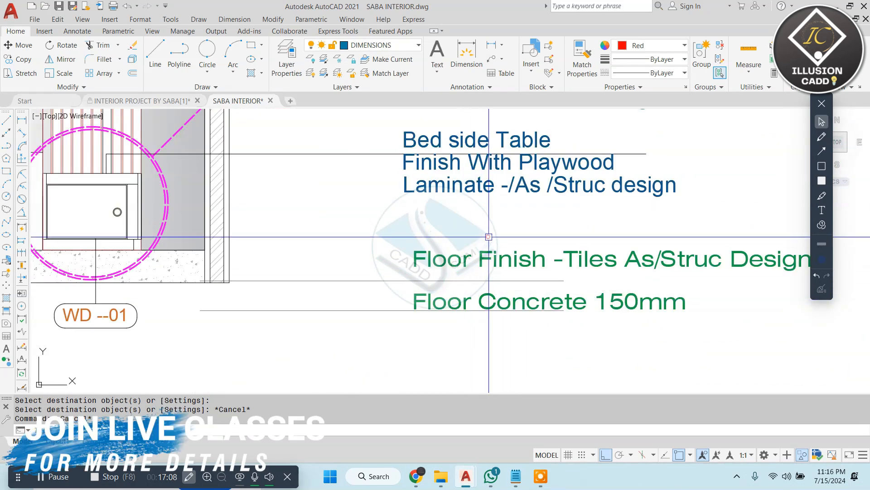
left_click(490, 237)
left_click(414, 328)
type("m")
key("Return")
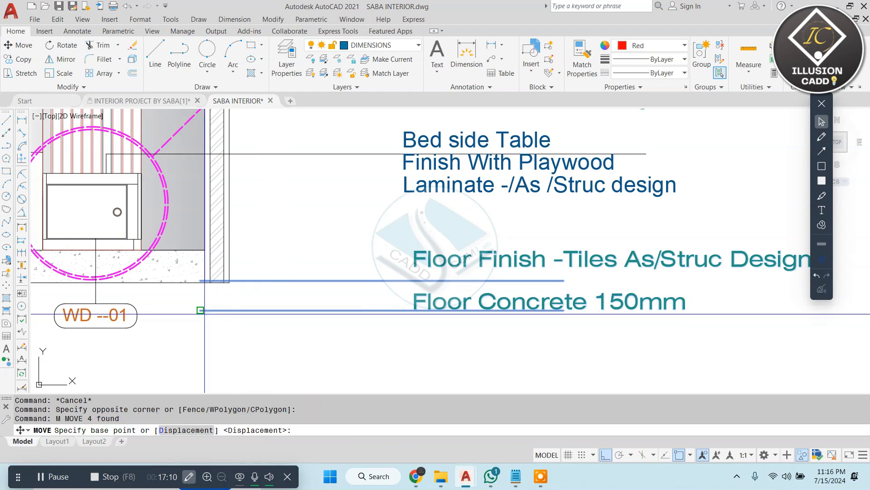
left_click(200, 310)
scroll(215, 270, "down", 4)
key("Escape")
key("Escape")
key("Escape")
scroll(555, 267, "down", 4)
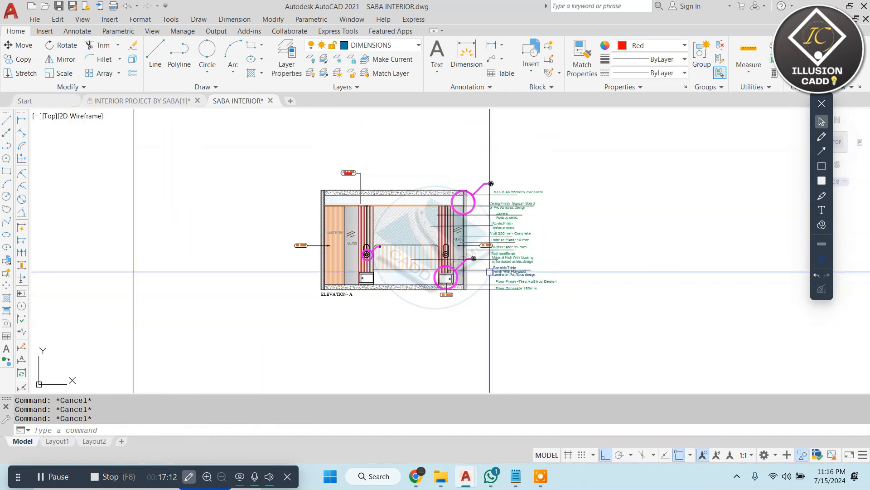
Copy the left-hand material notes with their leaders from the reference Elevation A to the new elevation, using the wall's upper outer corner as base
middle_click_drag(334, 274, 429, 246)
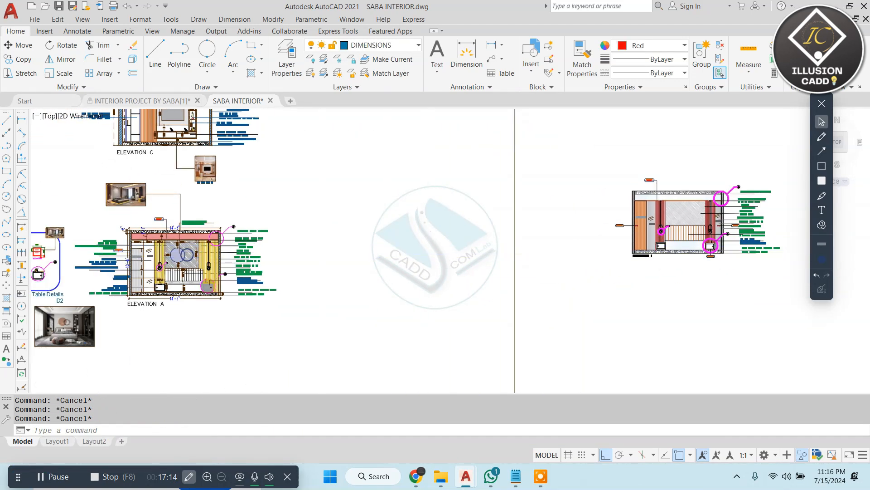
scroll(122, 240, "up", 4)
middle_click_drag(122, 240, 283, 161)
scroll(283, 161, "up", 2)
left_click(257, 139)
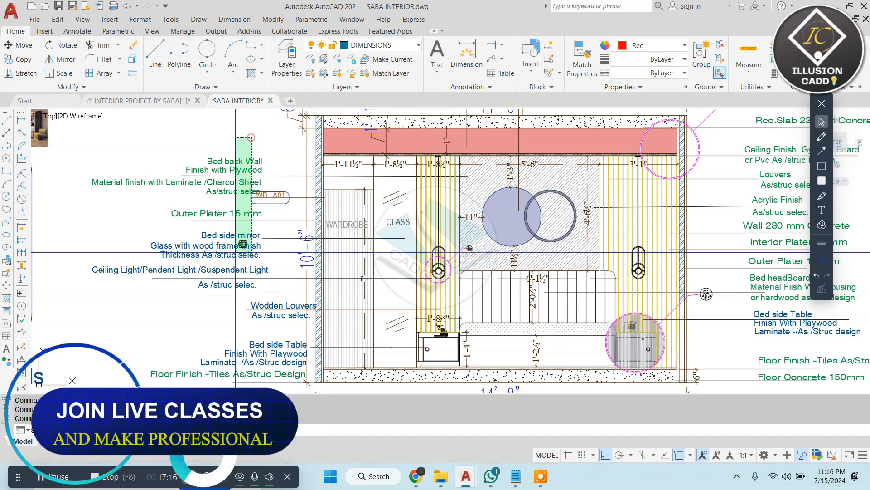
middle_click_drag(235, 250, 239, 184)
left_click(184, 323)
scroll(293, 252, "up", 2)
scroll(292, 268, "down", 2)
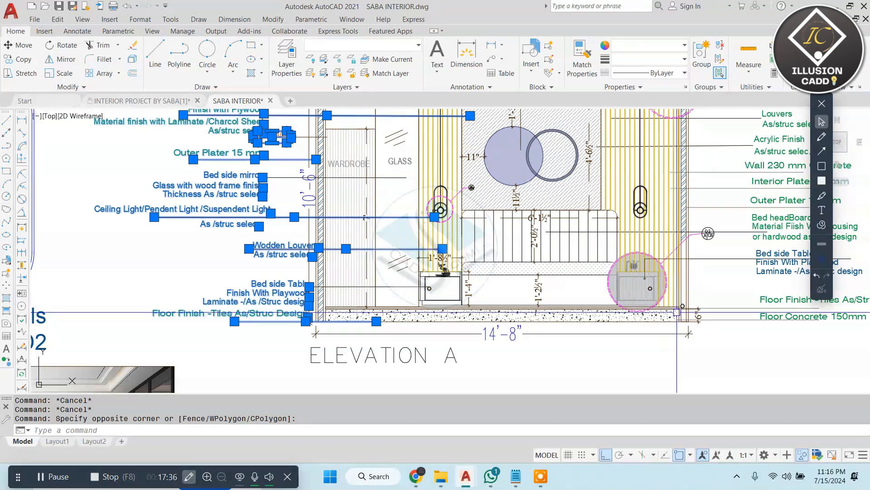
scroll(499, 318, "down", 2)
type("co")
key("Return")
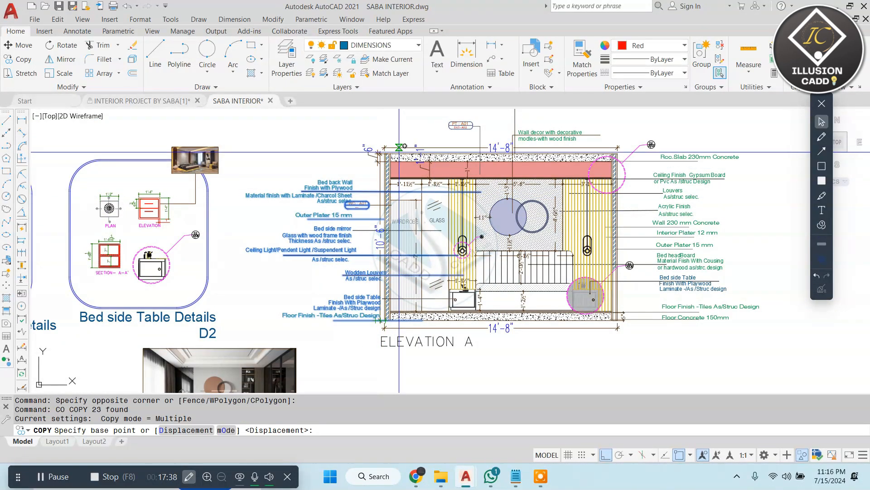
scroll(399, 142, "up", 4)
left_click(383, 152)
scroll(293, 201, "down", 10)
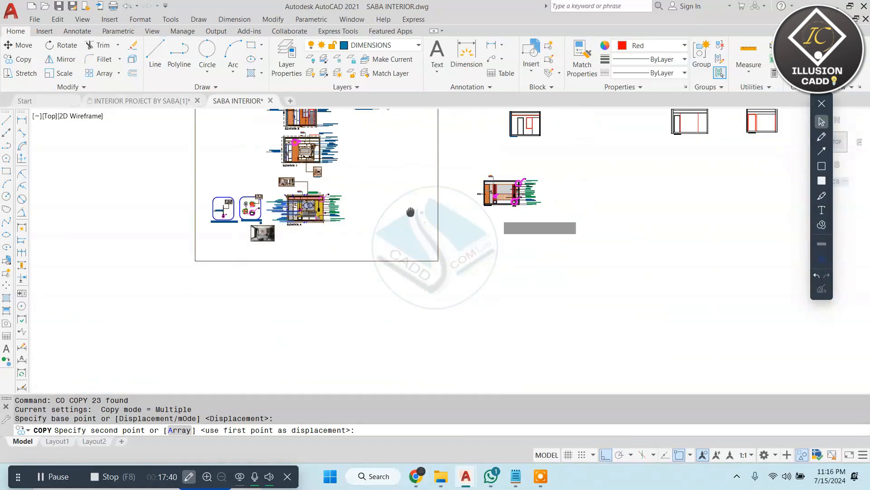
scroll(458, 200, "up", 6)
scroll(557, 134, "up", 4)
left_click(558, 134)
scroll(526, 183, "down", 5)
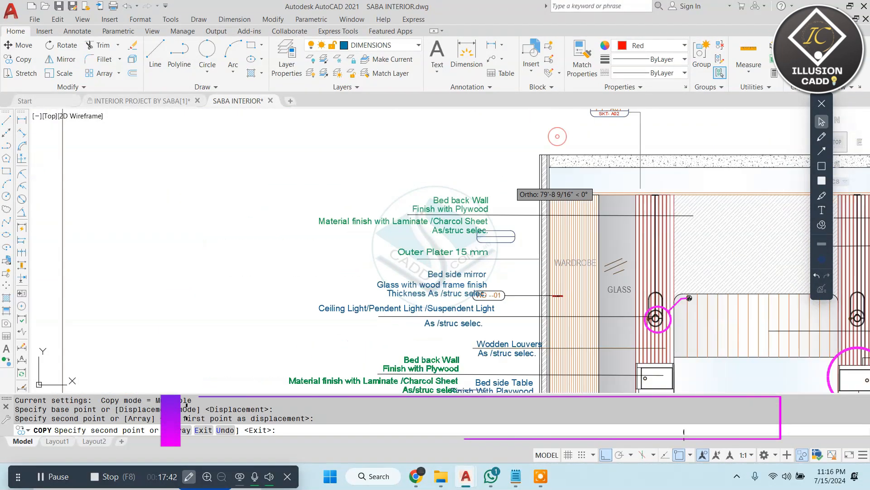
key("Escape")
key("Escape")
Delete the empty tag outline that was copied in below the Bed back Wall note
scroll(512, 218, "up", 7)
left_click(471, 192)
left_click(417, 207)
key("Escape")
key("Escape")
scroll(526, 202, "down", 5)
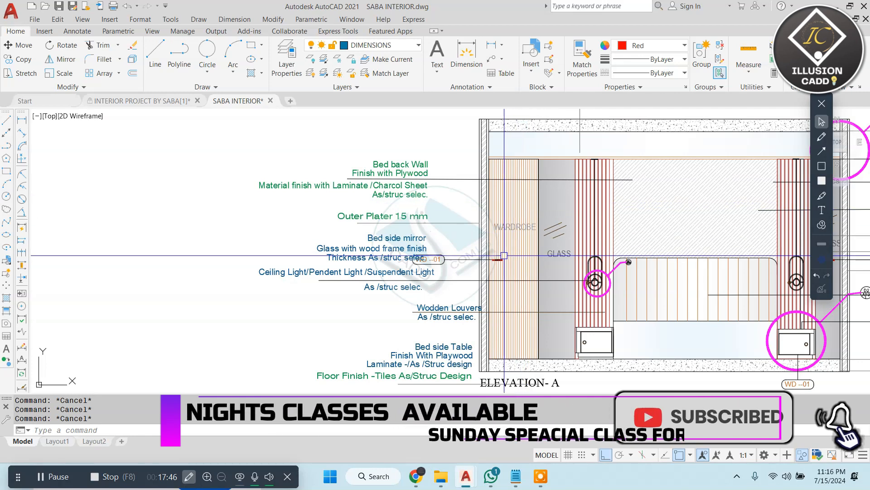
Move the wardrobe's WD --01 tag horizontally towards the wardrobe so it clears the Bed side mirror note
mouse_move(523, 325)
middle_mouse_down()
mouse_move(523, 286)
mouse_move(464, 286)
mouse_move(521, 305)
middle_mouse_up()
scroll(430, 239, "up", 3)
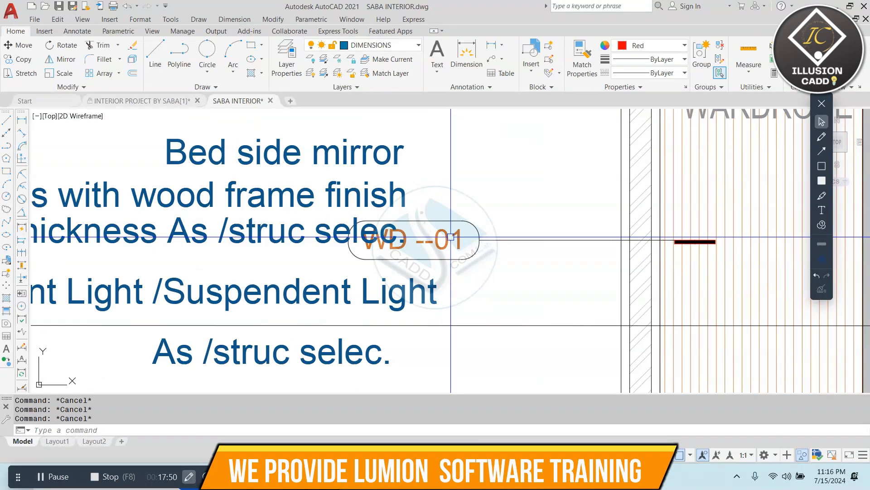
left_click(507, 203)
left_click(445, 257)
middle_click_drag(485, 253, 401, 253)
type("M")
key("Return")
left_click(458, 181)
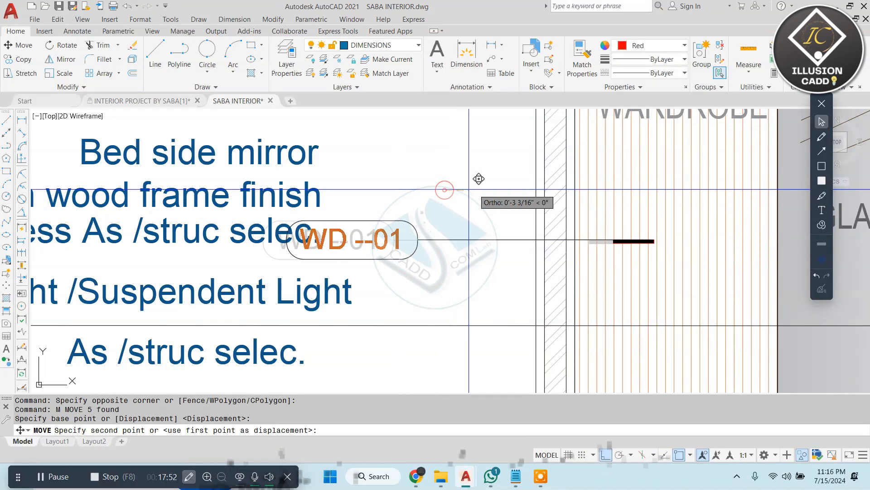
left_click(533, 186)
key("Escape")
key("Escape")
scroll(441, 245, "down", 5)
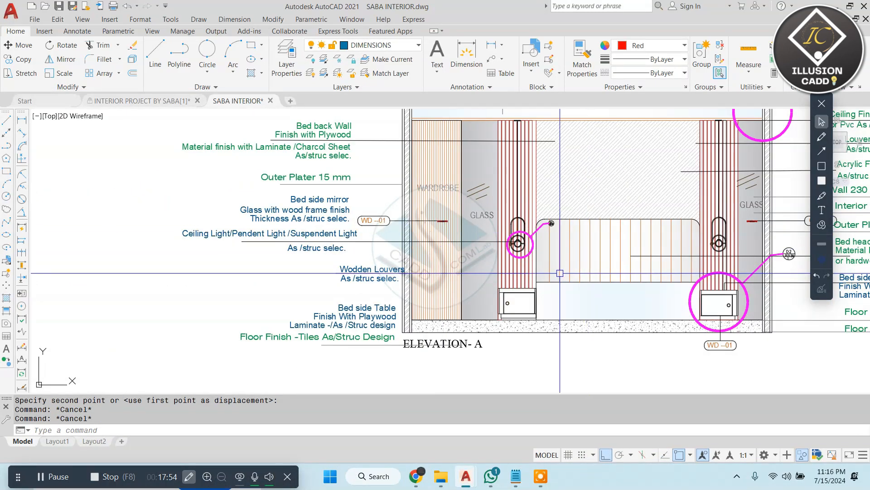
scroll(464, 274, "down", 3)
key("Escape")
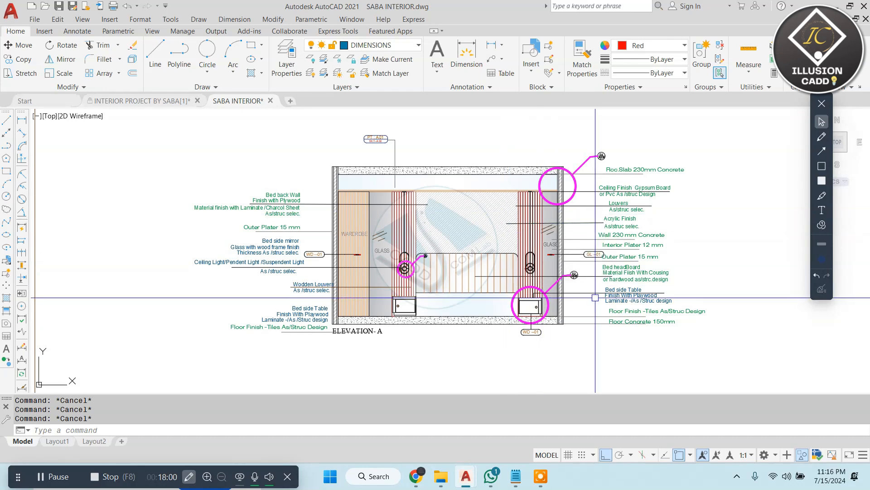
Add a linear dimension above the elevation for its overall width between the outer wall faces
scroll(595, 297, "up", 4)
scroll(504, 274, "down", 2)
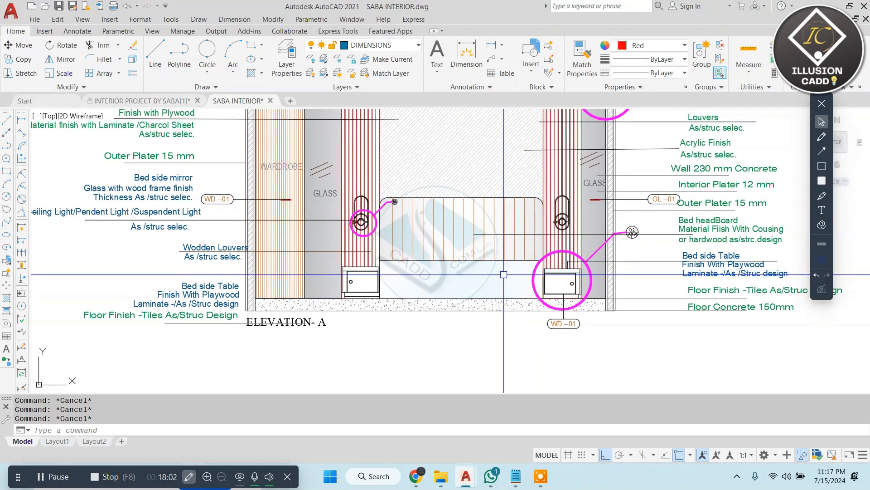
scroll(503, 274, "down", 2)
scroll(433, 90, "up", 2)
middle_click_drag(433, 90, 421, 116)
left_click(234, 19)
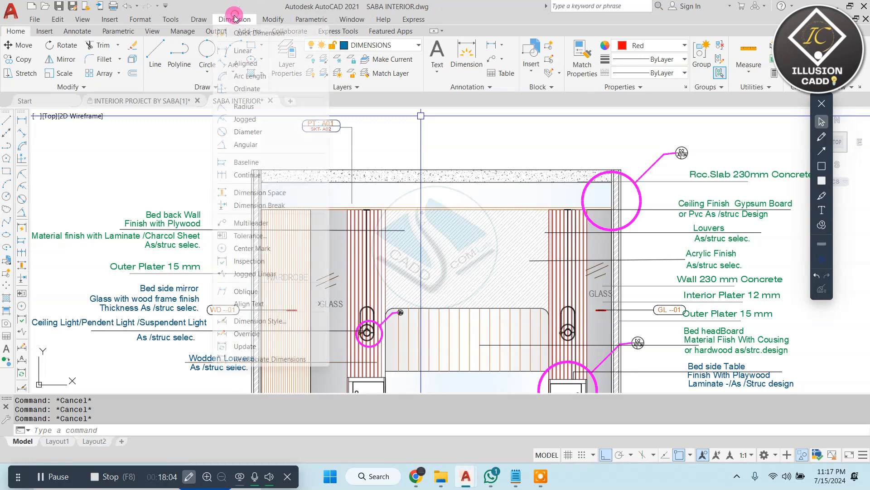
left_click(243, 50)
scroll(233, 182, "up", 5)
left_click(233, 202)
scroll(236, 188, "down", 2)
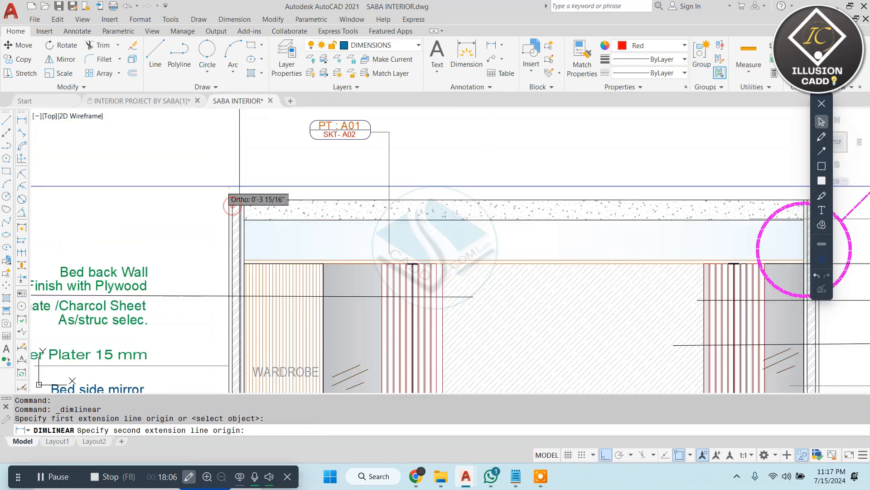
scroll(254, 187, "down", 1)
scroll(601, 186, "up", 1)
left_click(729, 200)
left_click(715, 180)
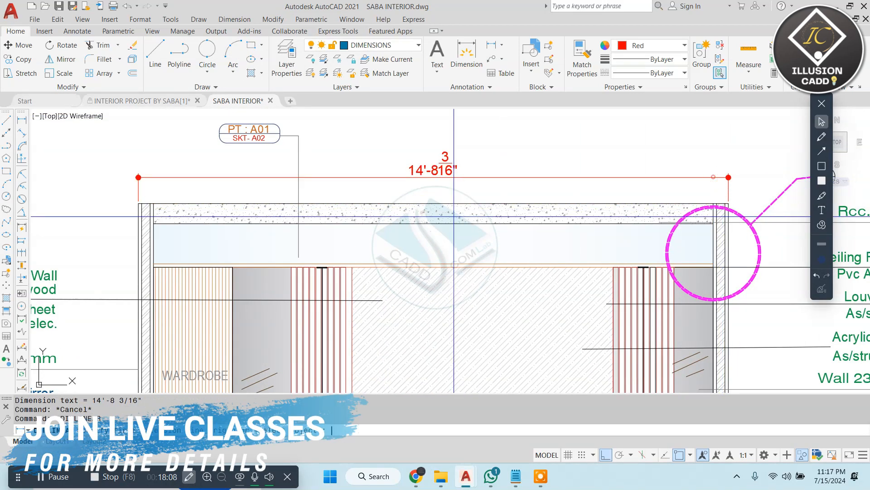
Add a vertical linear dimension for the ceiling drop between the slab's underside and the ceiling line
key("Return")
left_click(453, 224)
left_click(453, 264)
left_click(454, 245)
Add a vertical linear dimension beside the outer wall for the elevation's overall height from slab top to floor base
middle_click_drag(271, 215, 425, 173)
key("Escape")
key("Return")
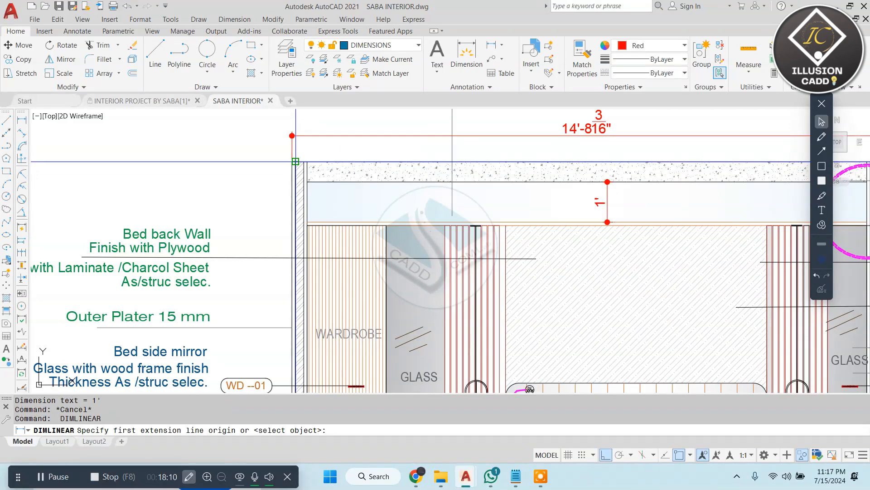
left_click(294, 162)
scroll(325, 162, "down", 5)
scroll(325, 211, "up", 5)
left_click(335, 226)
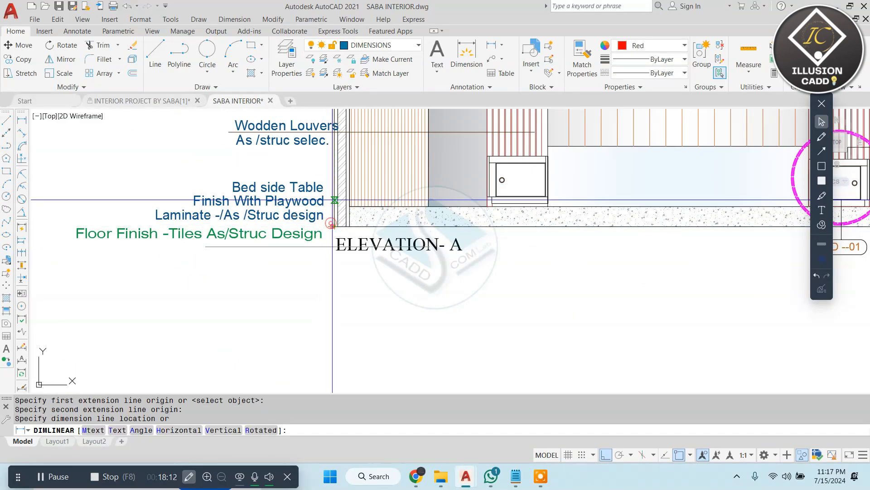
scroll(334, 226, "down", 3)
left_click(326, 199)
Add a horizontal linear dimension for the wardrobe's width, placed just below its top edge
middle_click_drag(404, 170, 363, 253)
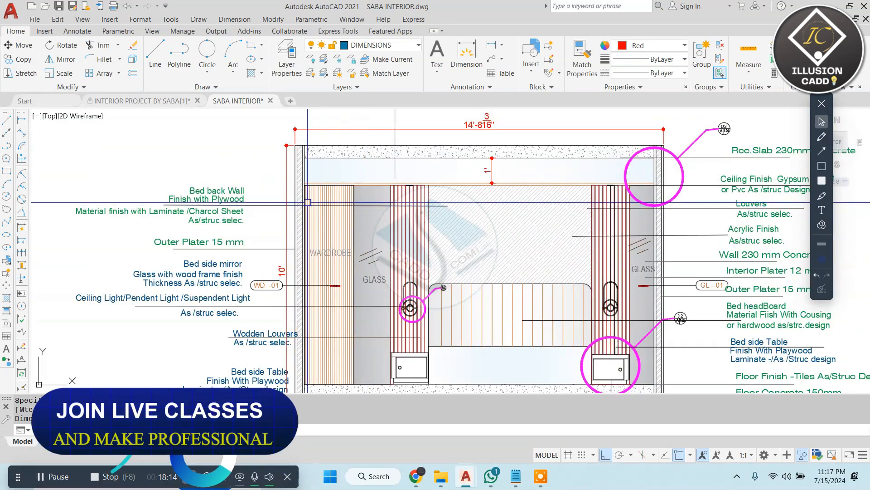
scroll(303, 201, "up", 5)
key("Return")
left_click(309, 141)
left_click(510, 141)
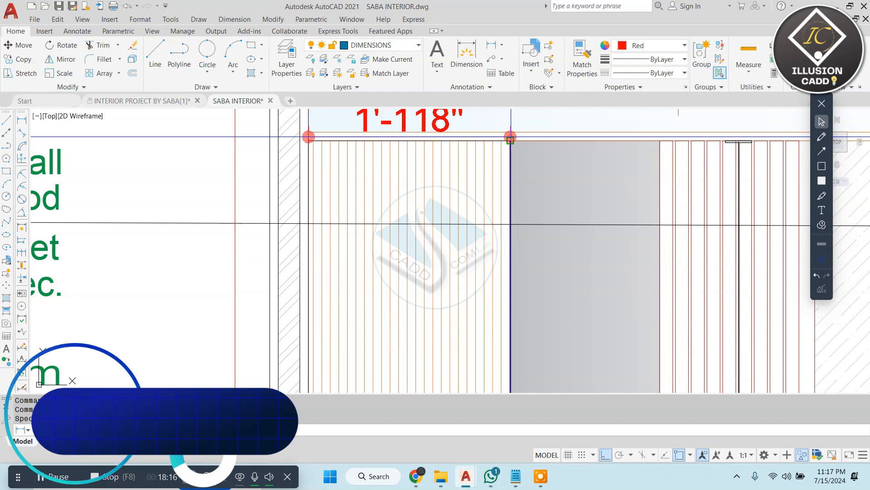
left_click(453, 184)
scroll(350, 188, "down", 2)
scroll(304, 181, "up", 2)
key("Escape")
Dimension the width of the glass panel beside the wardrobe, placing the dimension above it in the ceiling drop zone
key("Return")
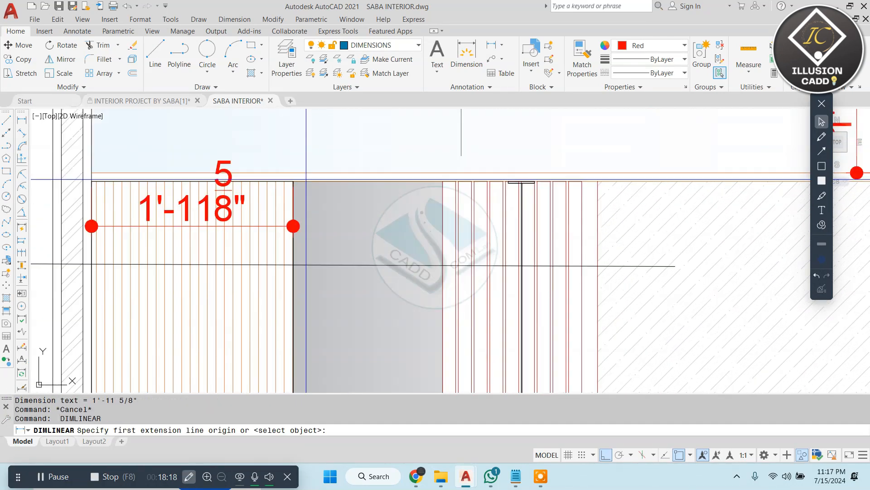
left_click(294, 182)
left_click(438, 180)
middle_click_drag(428, 174, 415, 209)
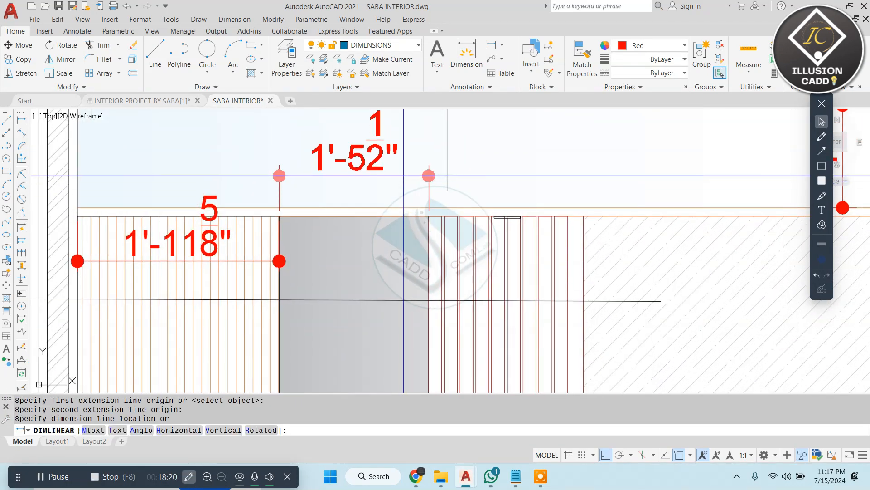
left_click(404, 176)
key("Escape")
Dimension the width of the louver panel next to the wardrobe-side glass, in line with the glass panel's dimension
key("Return")
left_click(429, 216)
left_click(584, 215)
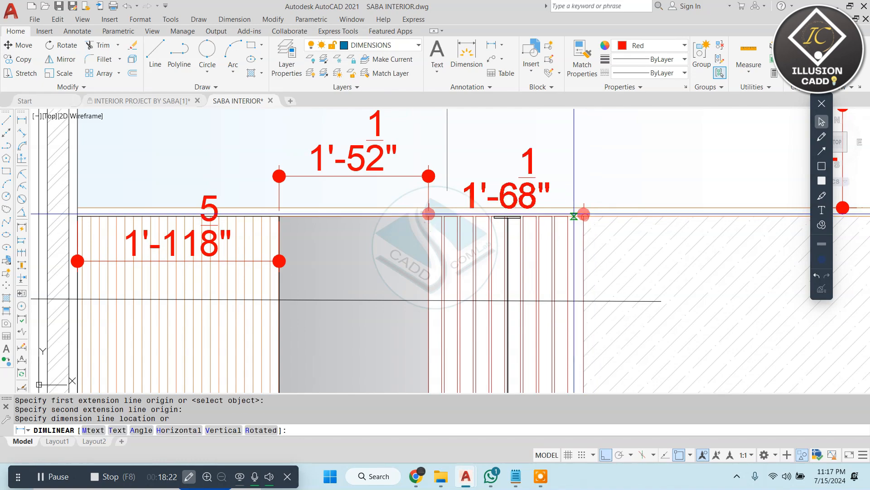
left_click(428, 177)
scroll(429, 176, "down", 3)
middle_click_drag(623, 207, 463, 168)
key("Escape")
Add a vertical linear dimension for the hatched back wall panel from the ceiling line down to the headboard
key("Return")
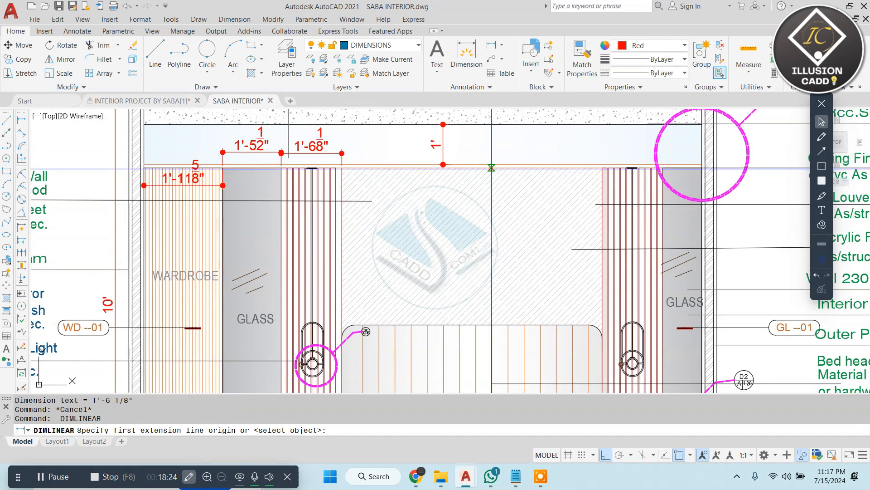
left_click(491, 169)
left_click(490, 331)
left_click(482, 285)
key("Escape")
Add a horizontal linear dimension across the hatched back wall panel between the two louver panels
key("Return")
left_click(340, 235)
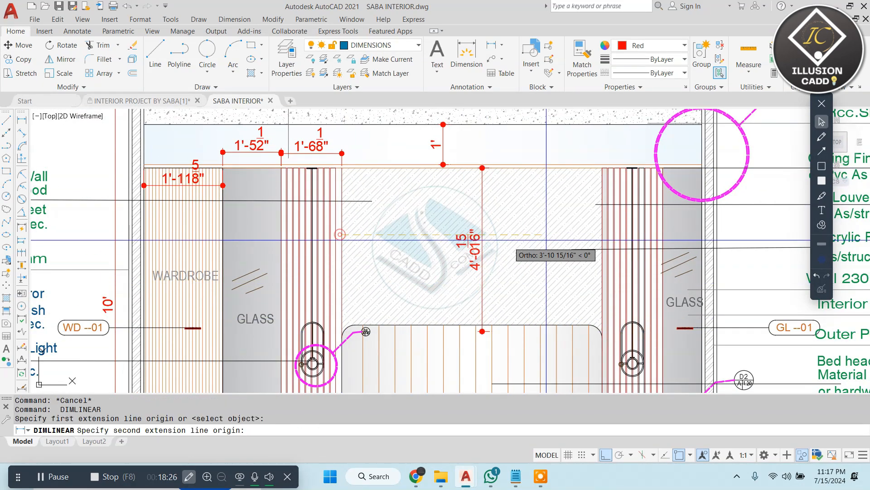
left_click(602, 232)
left_click(557, 213)
Dimension the width of the louver panel on the side opposite the wardrobe, placing the dimension just above it
scroll(634, 216, "down", 2)
middle_click_drag(634, 215, 443, 231)
scroll(440, 191, "up", 4)
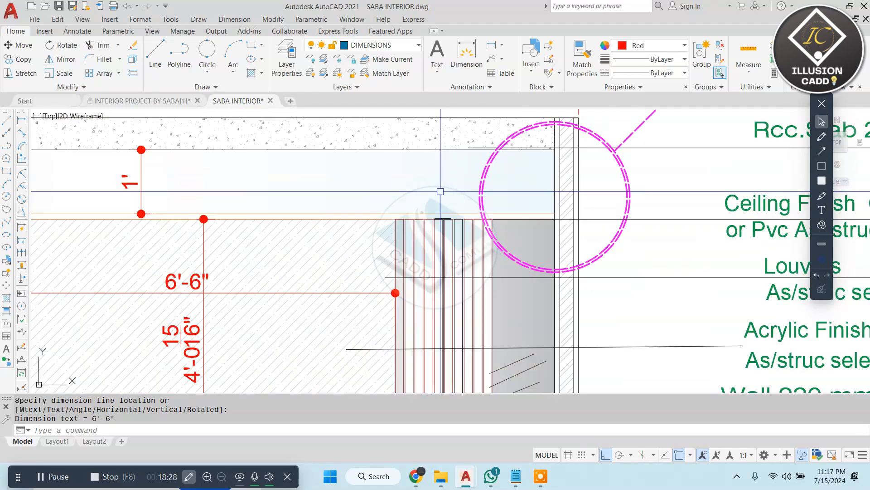
key("Escape")
key("Return")
left_click(393, 220)
left_click(492, 219)
left_click(487, 199)
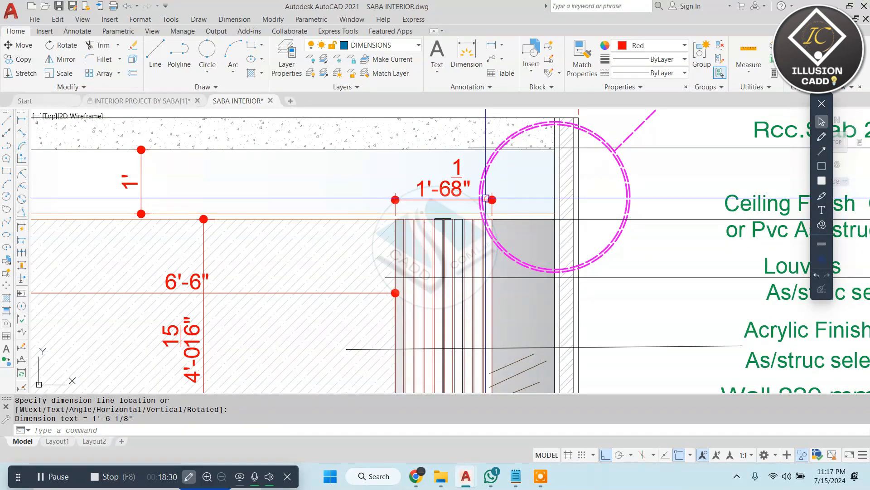
Dimension the glass panel's width between the far louver panel and the outer wall, in line with the louver dimension
scroll(497, 215, "up", 2)
key("Escape")
key("Return")
left_click(490, 221)
left_click(589, 221)
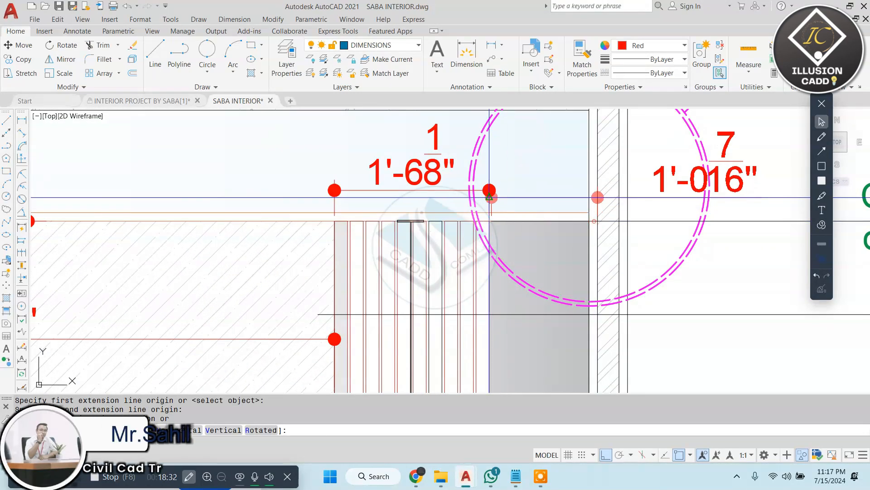
left_click(489, 190)
Add a vertical linear dimension for the bed headboard's height, in line with the back wall panel's vertical dimension
scroll(507, 169, "down", 4)
middle_click_drag(372, 350, 446, 190)
key("Escape")
key("Return")
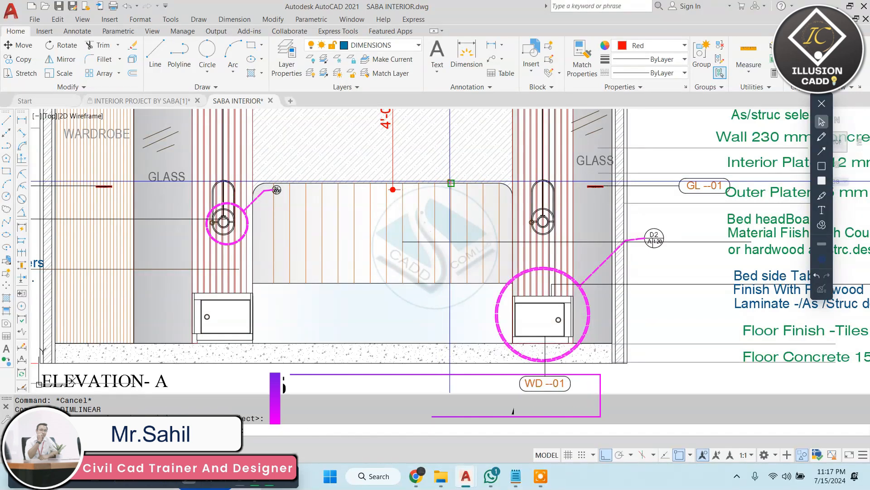
left_click(450, 185)
left_click(450, 284)
left_click(393, 190)
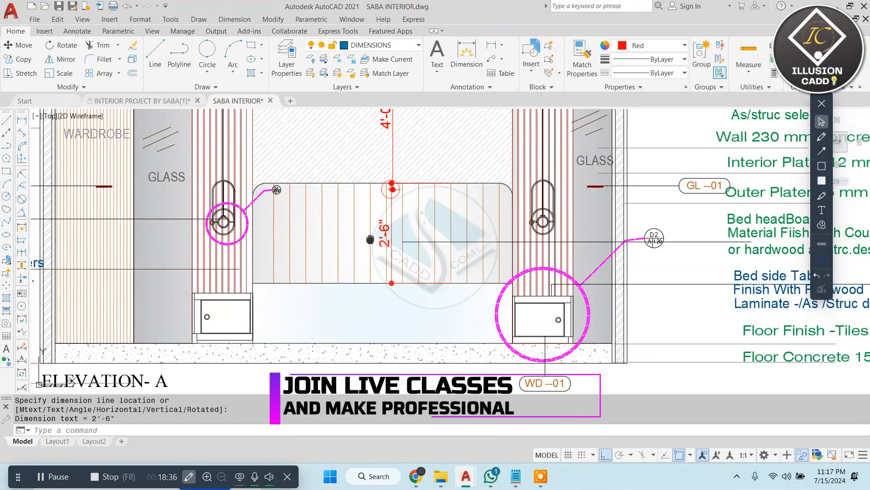
Add a vertical linear dimension from the headboard's lower edge to the floor, in line with the headboard dimension
middle_click_drag(393, 190, 440, 97)
key("Escape")
key("Return")
left_click(439, 188)
left_click(431, 249)
left_click(439, 214)
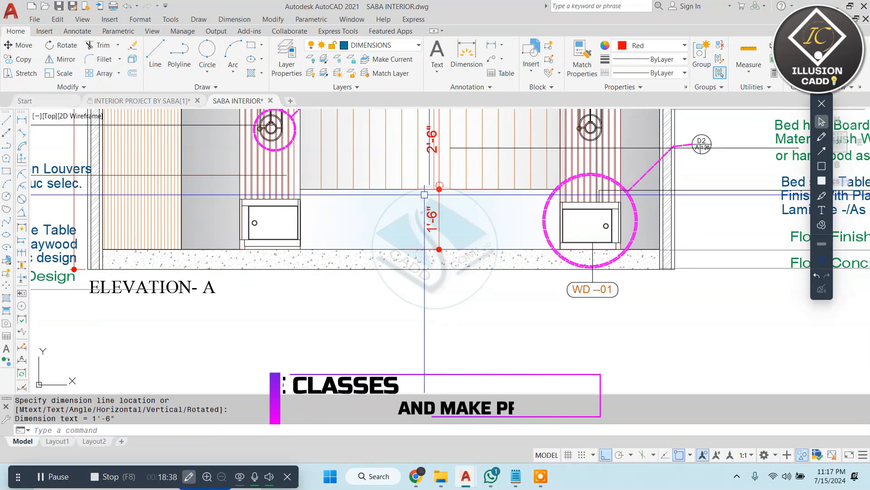
Dimension the width of the wardrobe-side bedside table, placing the dimension above its top
scroll(254, 204, "up", 4)
key("Escape")
key("Return")
left_click(240, 199)
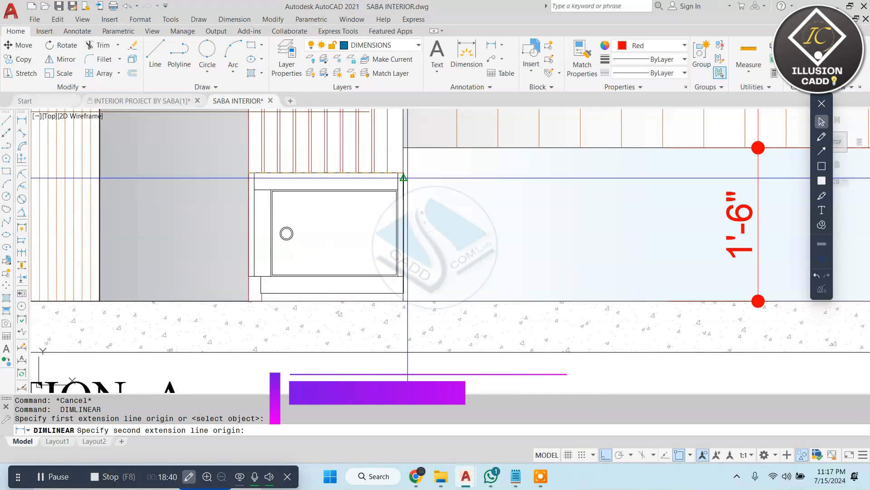
left_click(403, 172)
middle_click_drag(390, 159, 388, 190)
left_click(395, 184)
Add a vertical linear dimension for the same bedside table's height, from its top down to the floor
key("Escape")
key("Return")
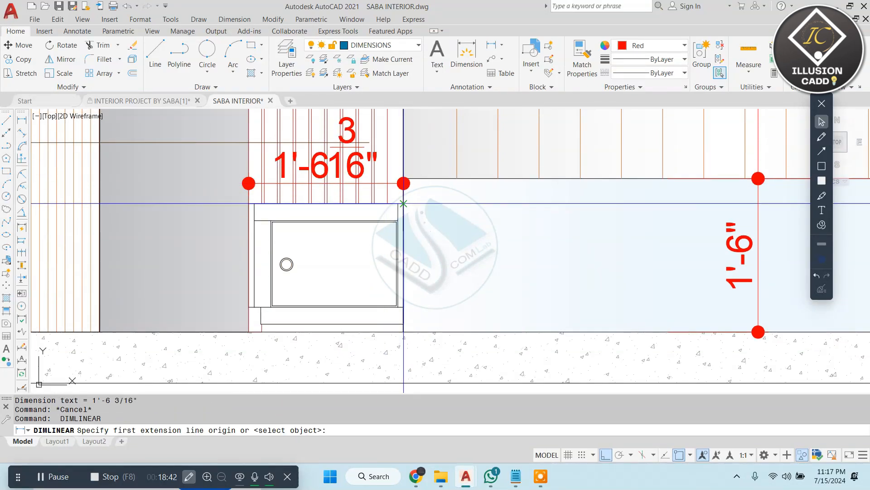
left_click(403, 204)
left_click(403, 332)
scroll(431, 272, "down", 4)
middle_click_drag(491, 269, 332, 271)
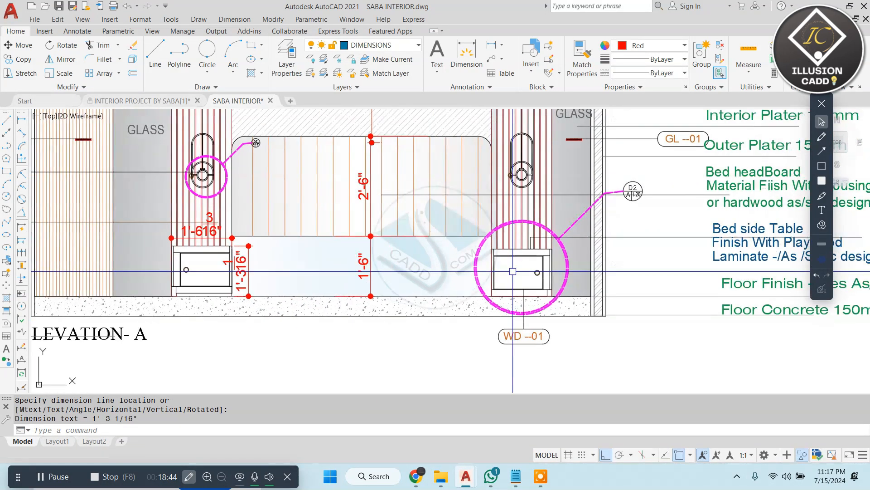
scroll(538, 261, "up", 6)
scroll(471, 231, "down", 2)
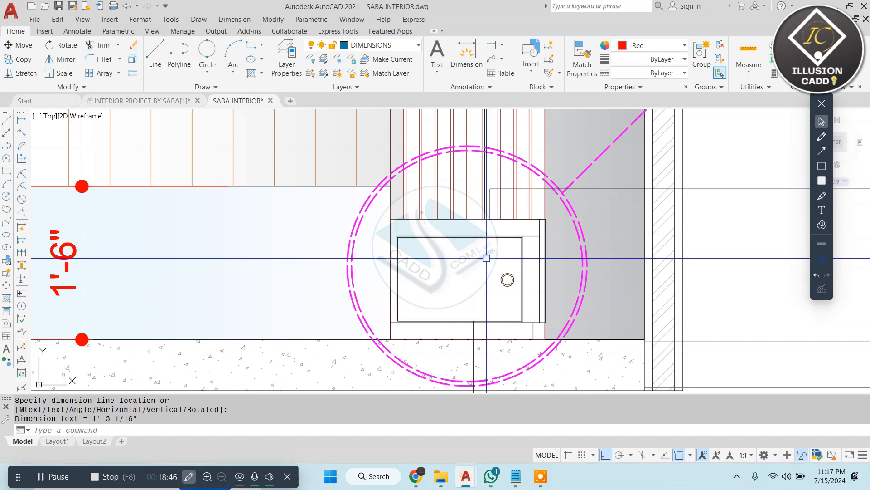
scroll(489, 257, "down", 6)
key("Escape")
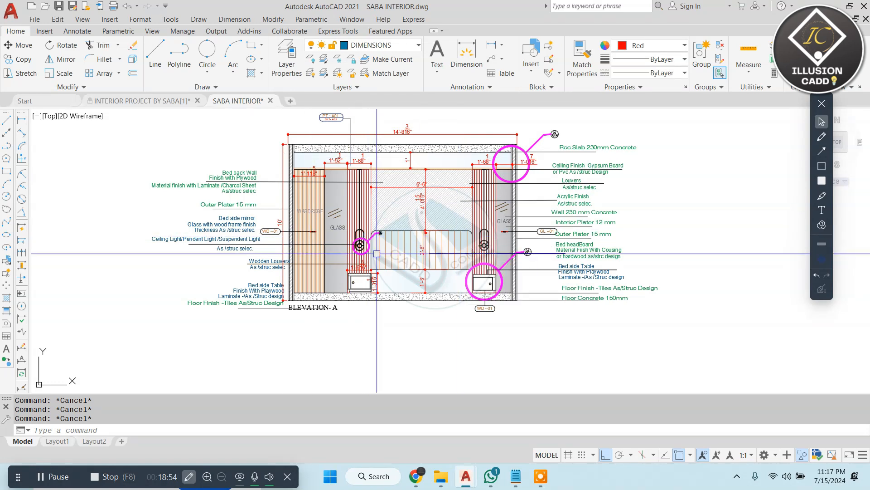
scroll(444, 310, "up", 4)
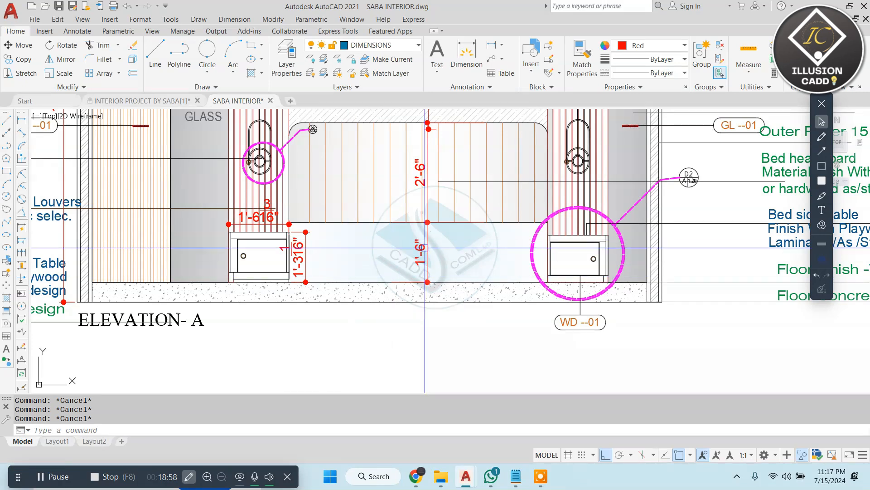
scroll(453, 247, "down", 4)
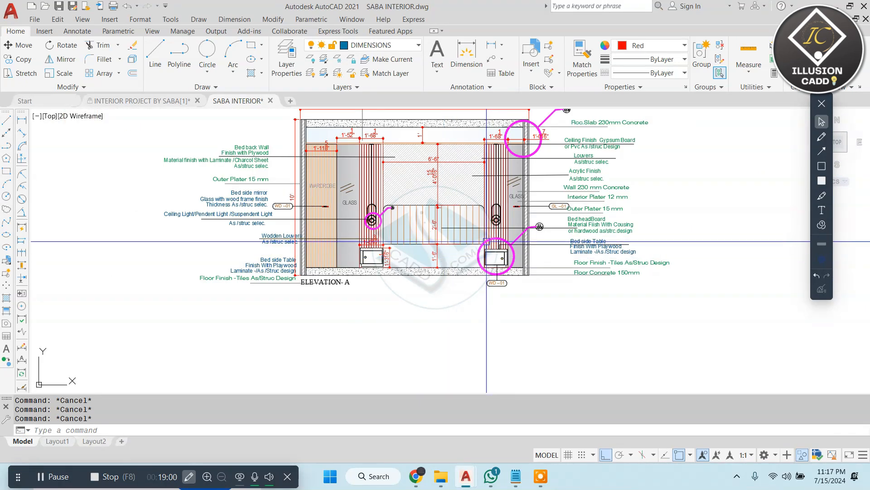
Move the whole Elevation A with its notes, tags and dimensions to the empty space beside the bedroom floor plan
scroll(507, 186, "down", 2)
left_click(613, 150)
left_click(297, 297)
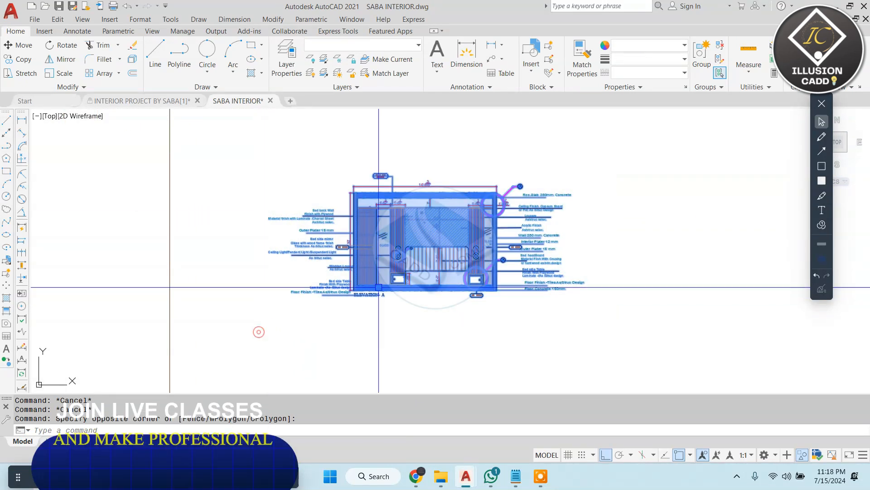
scroll(378, 286, "down", 3)
type("m")
key("space")
left_click(386, 278)
middle_click_drag(459, 202, 452, 326)
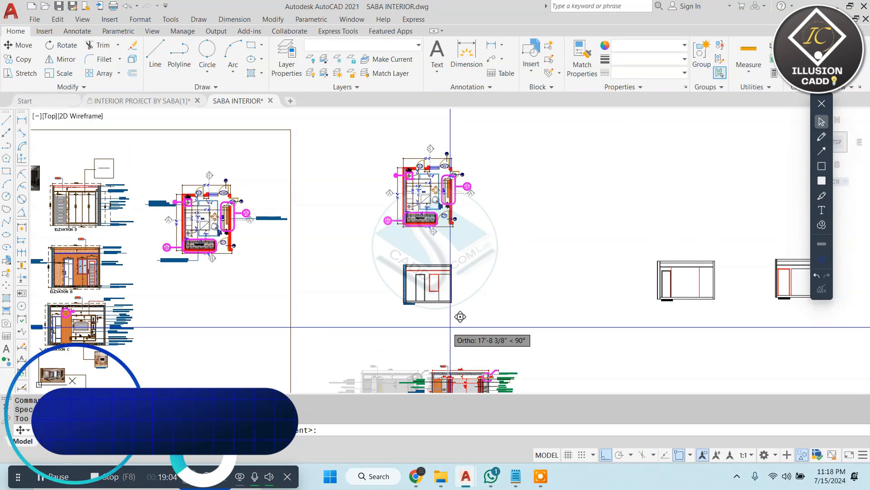
scroll(534, 207, "up", 4)
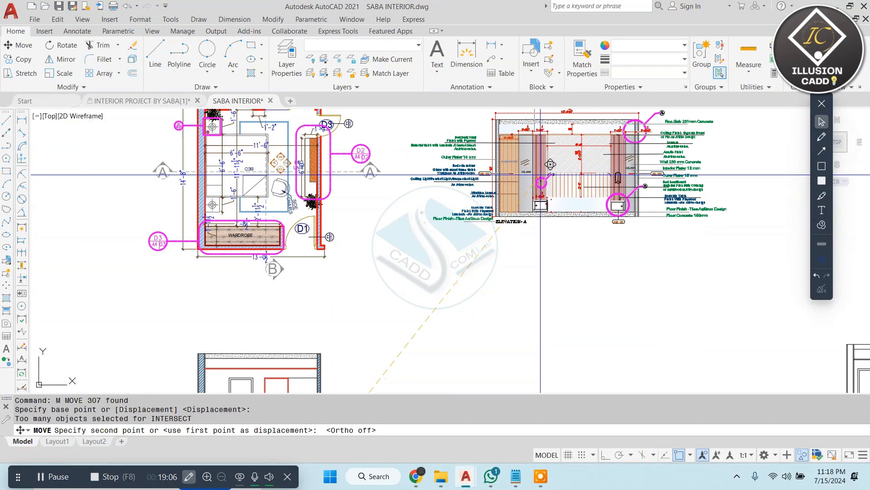
left_click(524, 207)
key("Escape")
key("Escape")
scroll(524, 207, "down", 4)
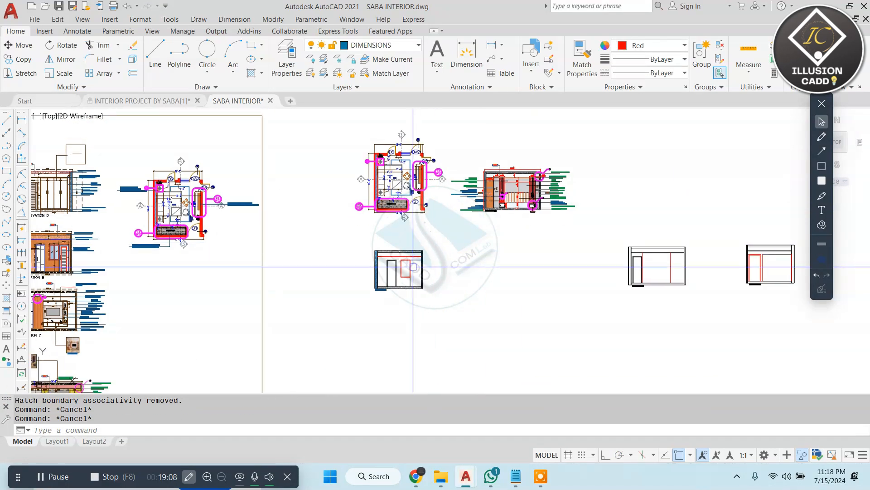
scroll(535, 177, "up", 4)
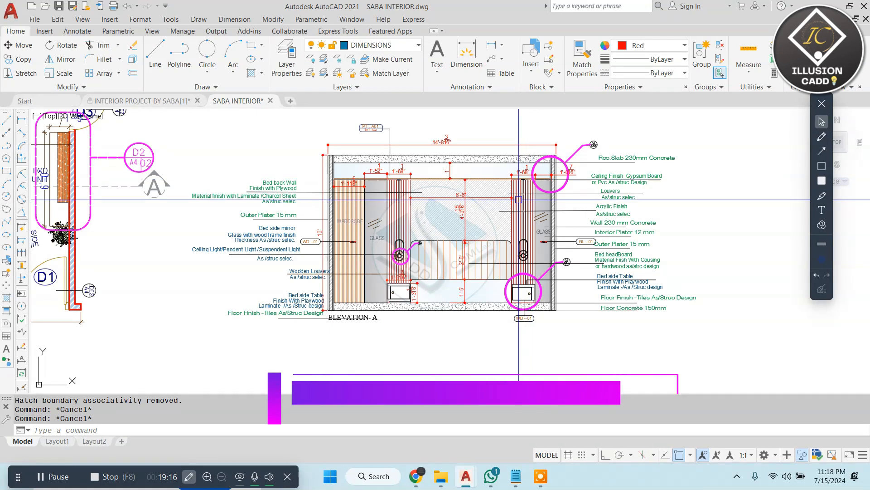
Switch to the INTERIOR PROJECT BY SABA drawing and undo its last operations to get back to the reference elevations
left_click(115, 101)
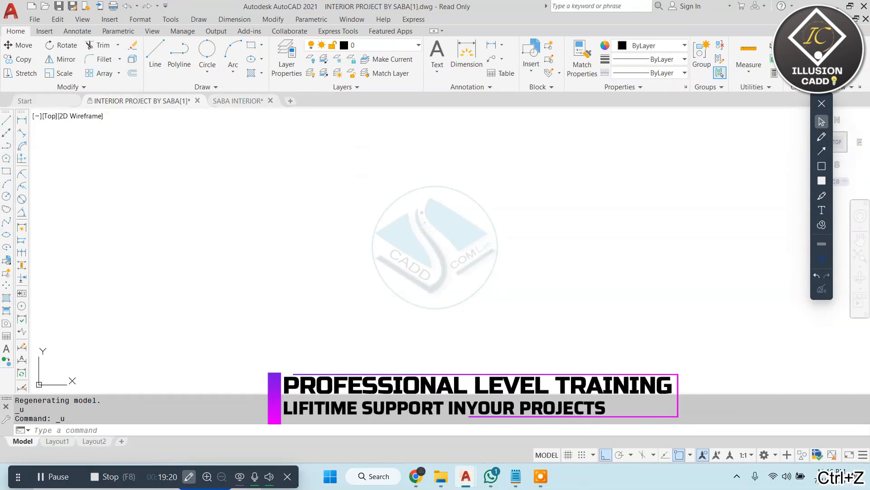
key("ctrl+z")
key("ctrl+z")
key("ctrl+z")
key("ctrl+z")
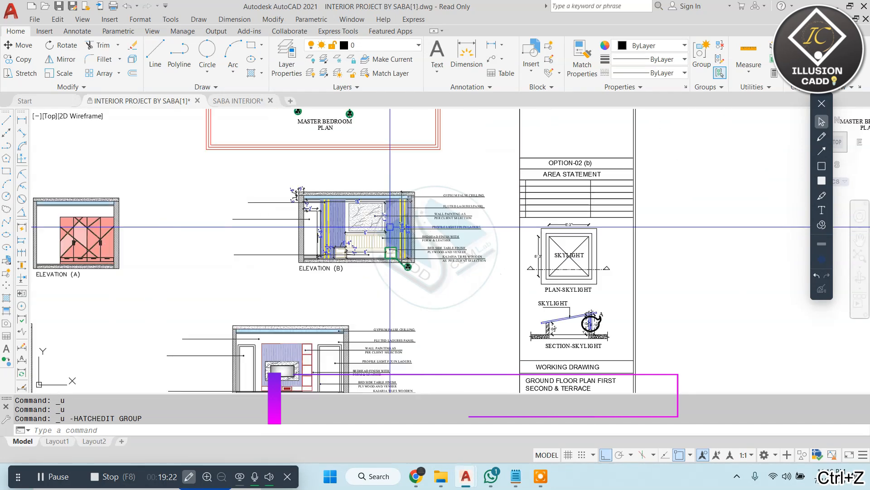
Copy reference ELEVATION (B) with its notes and paste it below Elevation A in the SABA INTERIOR drawing
left_click(457, 177)
left_click(263, 284)
key("ctrl+c")
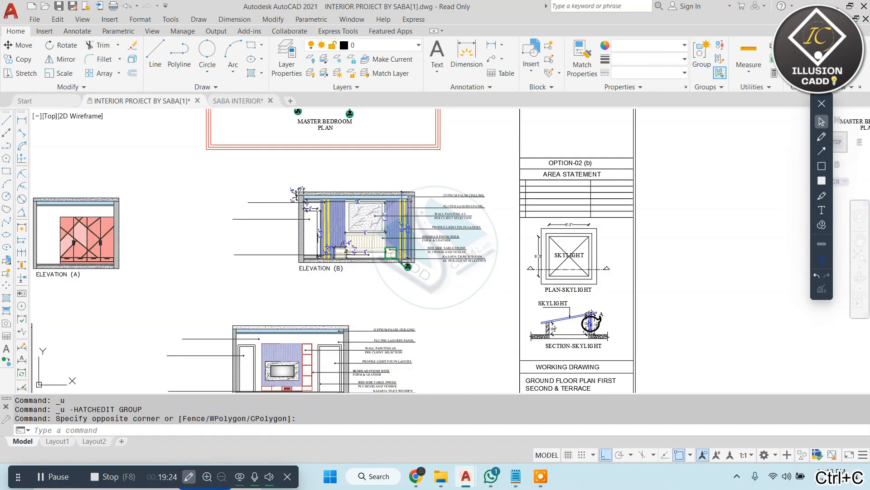
left_click(256, 100)
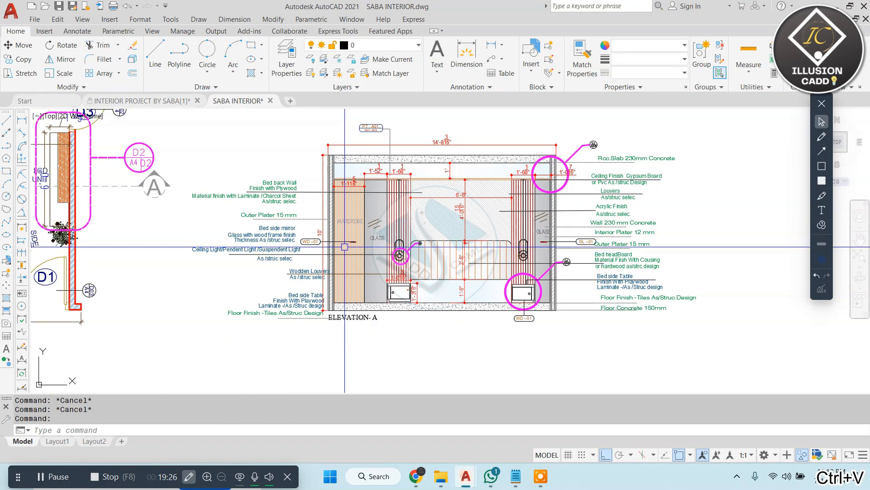
key("ctrl+v")
scroll(265, 340, "down", 3)
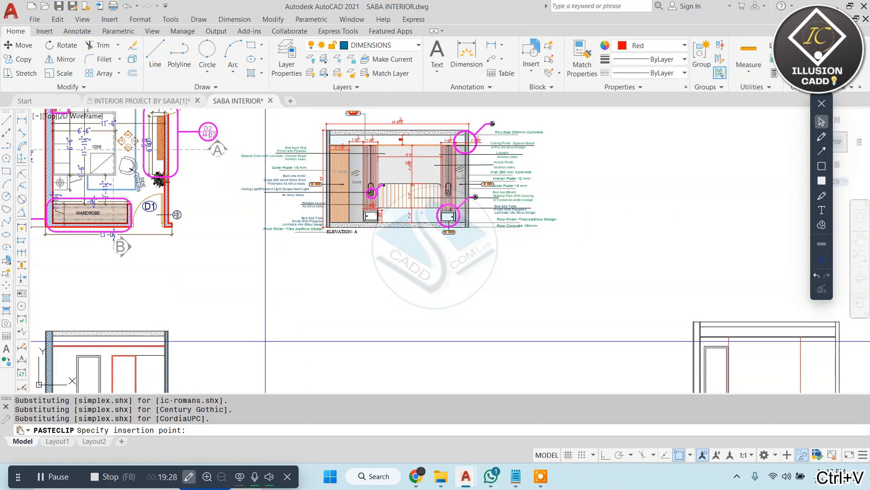
left_click(213, 369)
scroll(405, 297, "up", 2)
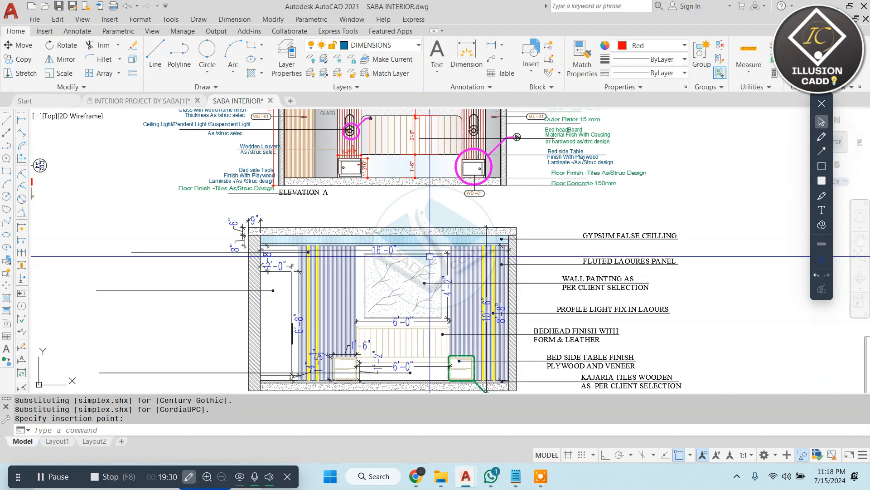
Turn on Clean Screen and bring Elevation A and the pasted ELEVATION (B) into view together for comparison
key("ctrl+0")
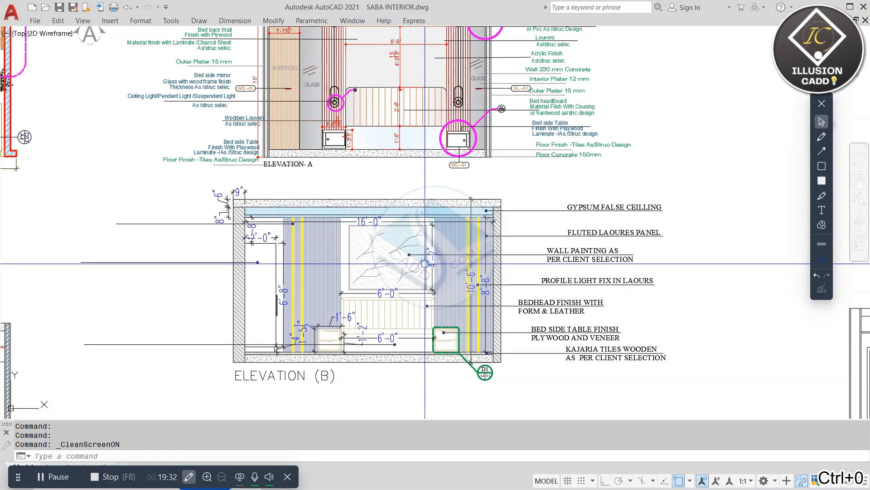
middle_click_drag(449, 247, 467, 268)
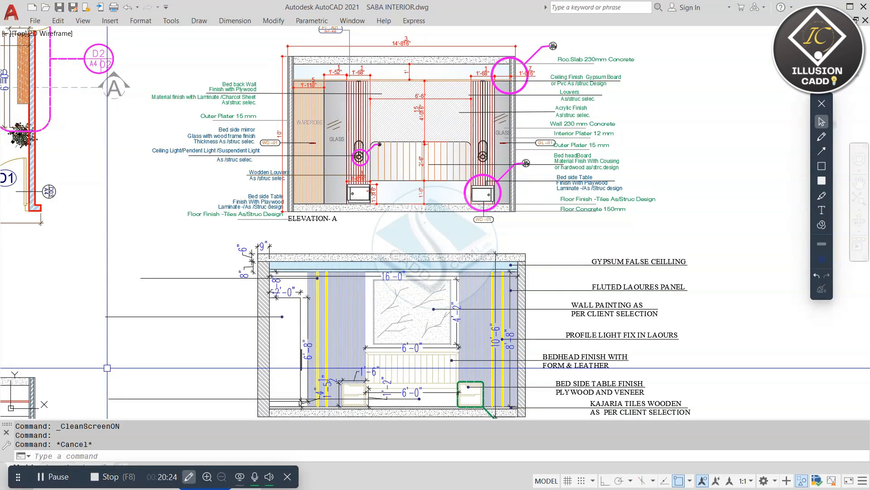
Erase the pasted ELEVATION (B) together with its notes and dimensions, then switch Clean Screen off
scroll(314, 150, "up", 2)
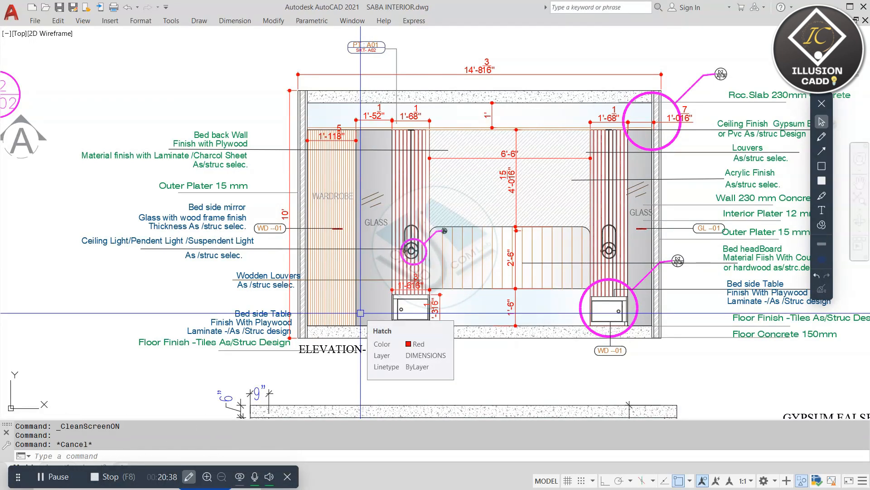
scroll(361, 313, "down", 5)
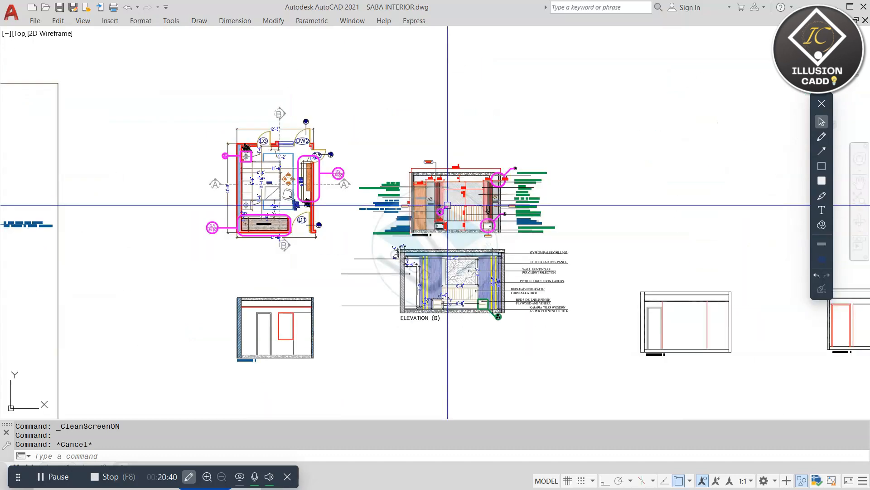
scroll(565, 285, "up", 2)
left_click(588, 224)
left_click(272, 360)
type("e")
key("Return")
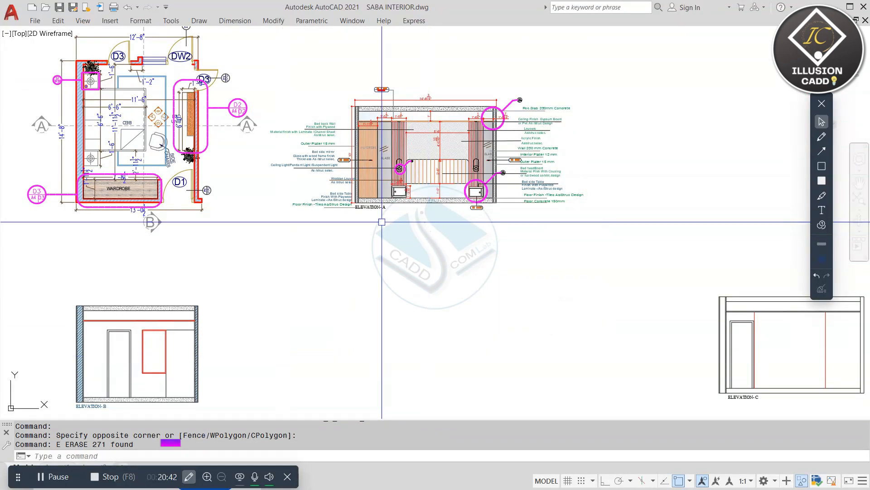
key("ctrl+0")
key("ctrl+0")
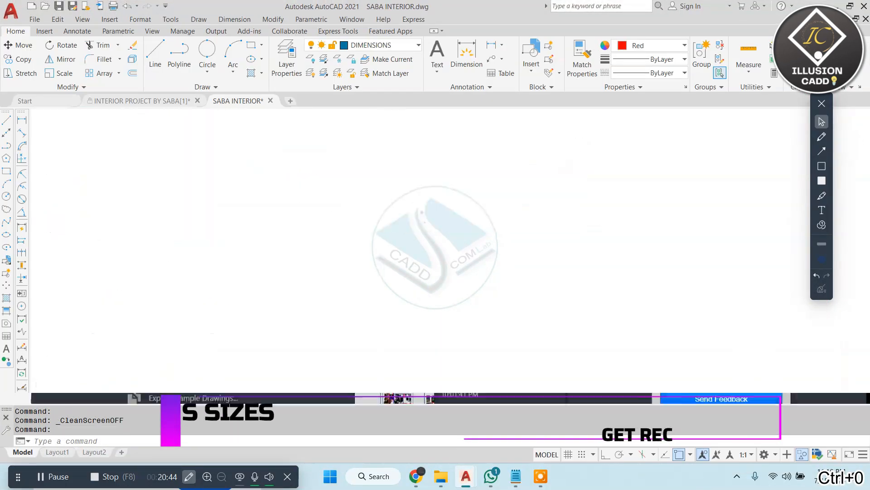
Undo the latest operations back through the erase of ELEVATION (B)
key("ctrl+z")
key("ctrl+z")
key("ctrl+z")
key("ctrl+z")
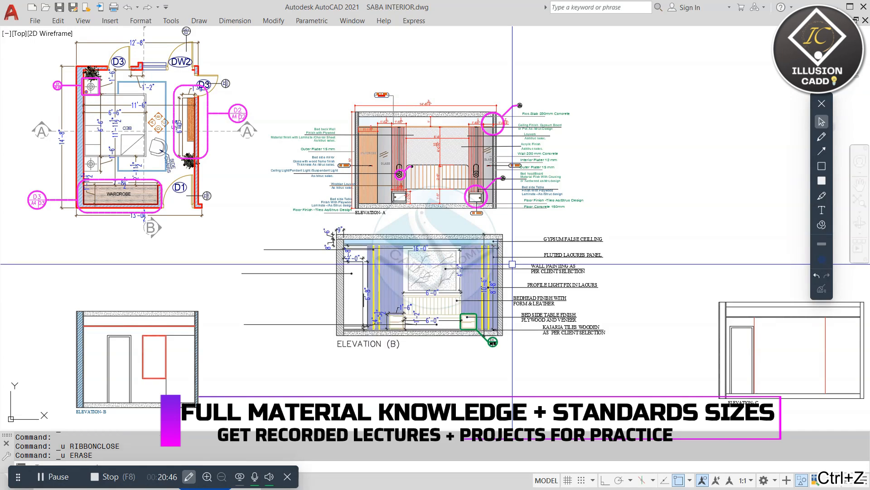
Move the GYPSUM FALSE CEILLING note of ELEVATION (B) closer to the wall along its leader line
scroll(461, 191, "up", 6)
scroll(461, 191, "down", 4)
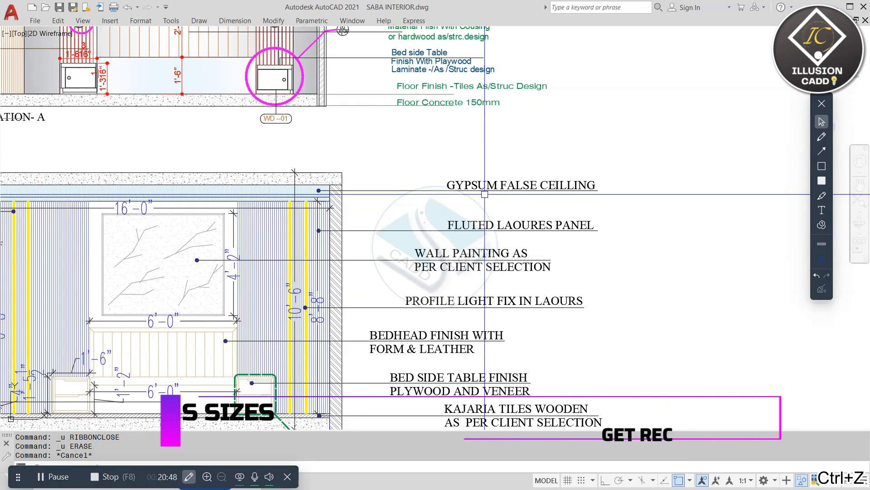
middle_click_drag(512, 185, 530, 209)
key("Escape")
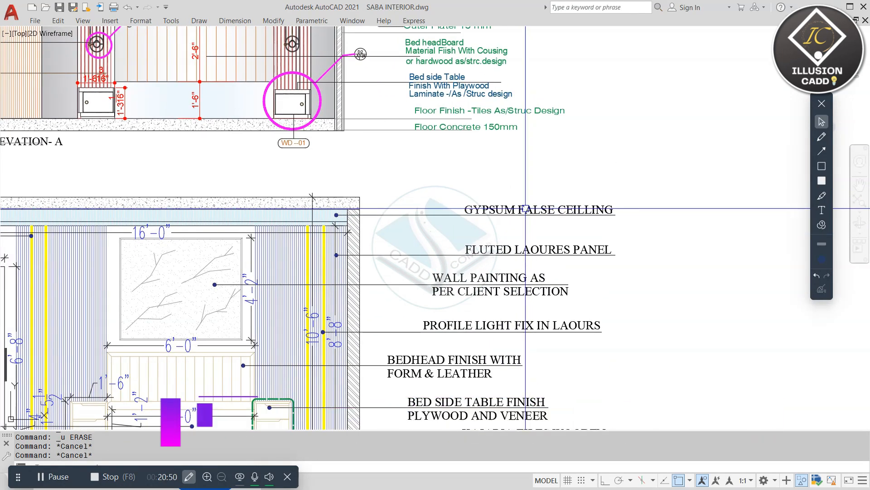
left_click(525, 209)
scroll(493, 218, "up", 4)
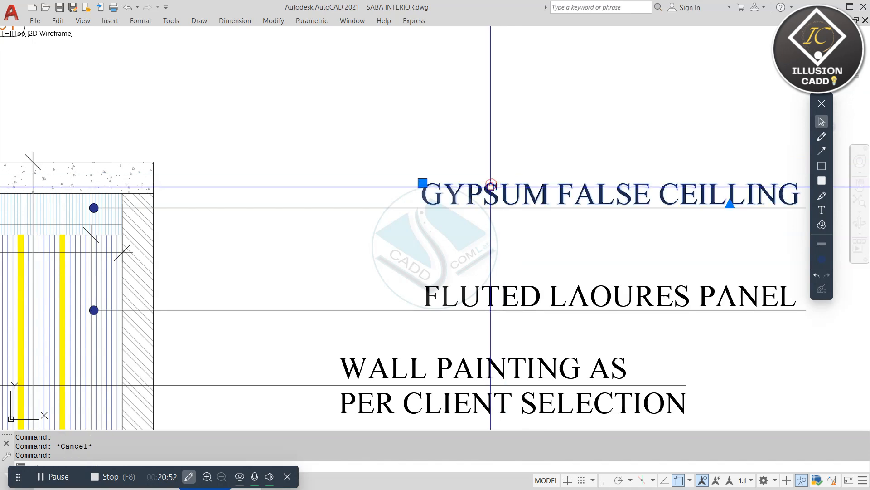
left_click(554, 158)
left_click(446, 151)
key("Escape")
Turn off Clean Screen and change the GYPSUM FALSE CEILLING note and its leader line to blue
left_click(509, 134)
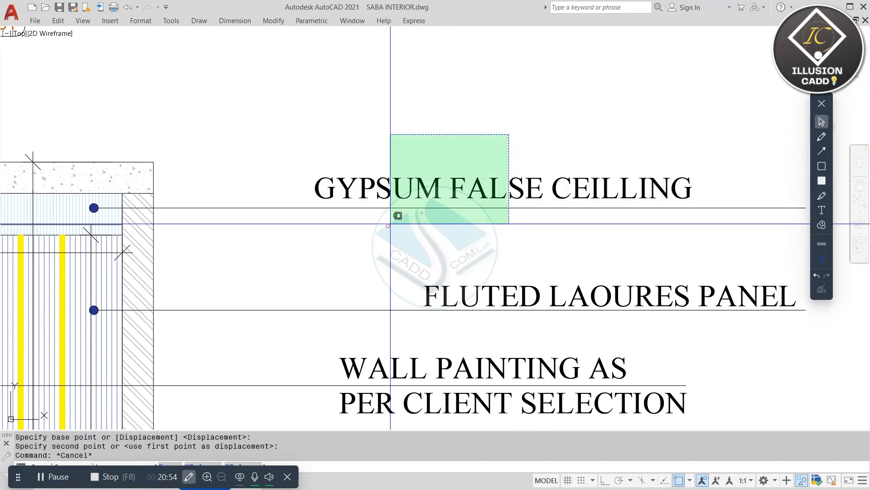
left_click(390, 223)
key("ctrl+0")
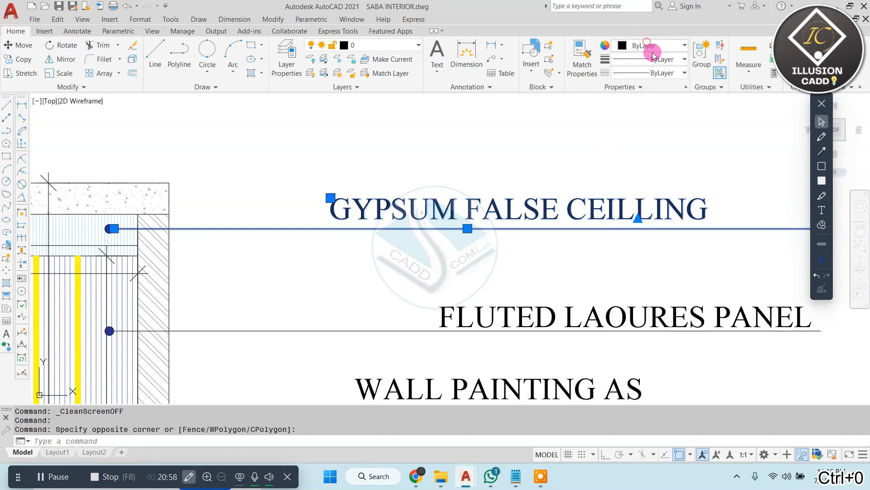
left_click(647, 42)
left_click(681, 117)
key("Escape")
key("Escape")
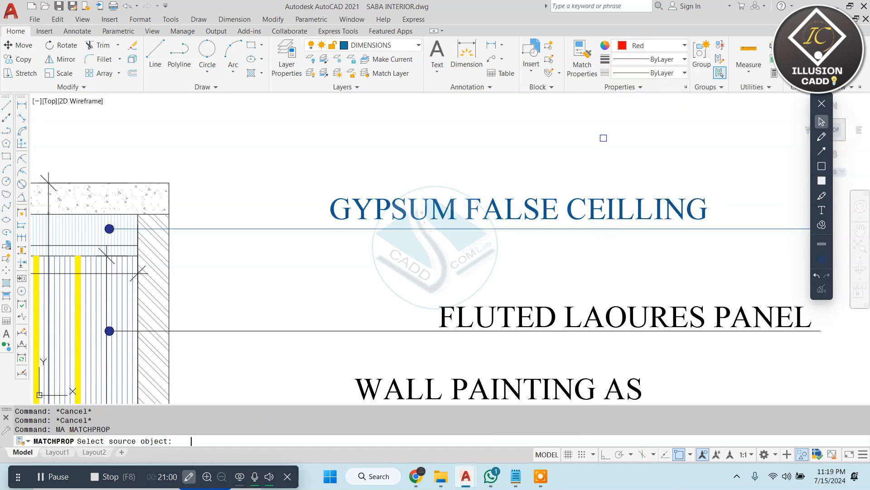
Match the blue properties of the GYPSUM FALSE CEILLING note onto the remaining ELEVATION (B) notes and leader lines
left_click(572, 207)
left_click(509, 209)
scroll(508, 211, "down", 2)
middle_click_drag(508, 211, 496, 136)
left_click(496, 168)
middle_click_drag(436, 295, 488, 135)
left_click(436, 389)
scroll(456, 322, "down", 4)
key("Escape")
middle_click_drag(449, 266, 511, 294)
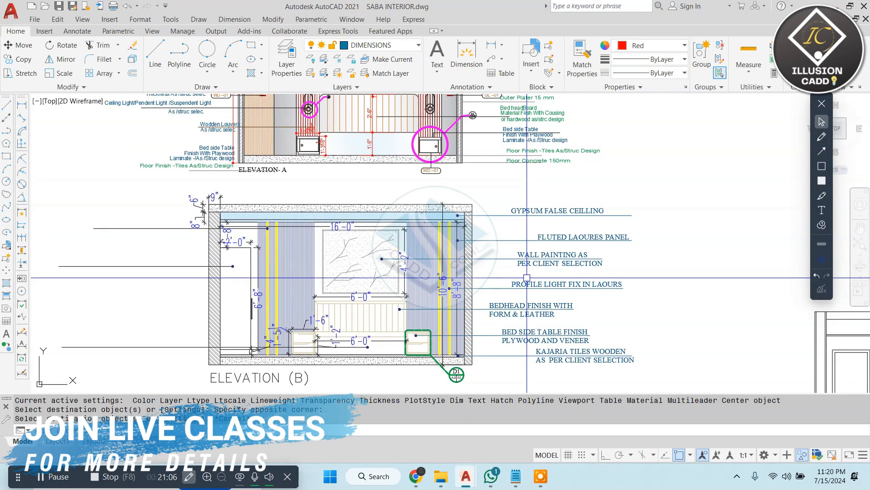
Erase the three unlabelled leader lines on the wardrobe side of ELEVATION (B)
middle_click_drag(533, 255, 602, 237)
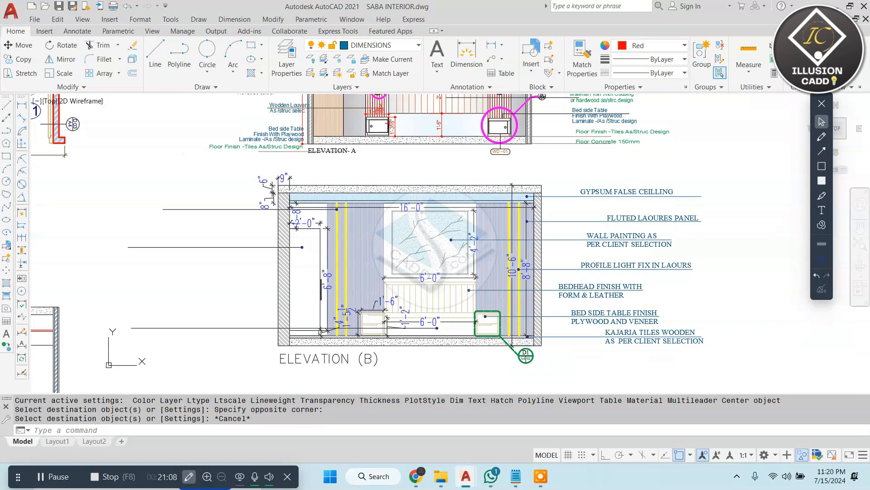
left_click(236, 188)
left_click(158, 338)
type("e")
key("space")
key("Escape")
Recolor the fluted panel lines on ELEVATION (B)'s wardrobe side dark red like Elevation A's louvers, excluding the yellow profile lights
middle_click_drag(406, 214, 404, 226)
scroll(369, 232, "up", 2)
left_click(357, 227)
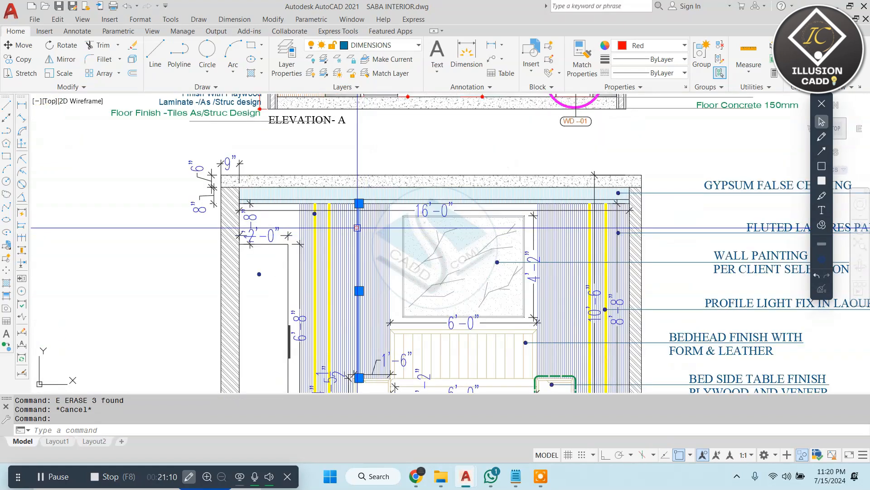
scroll(357, 227, "up", 3)
scroll(408, 202, "down", 1)
scroll(488, 205, "up", 3)
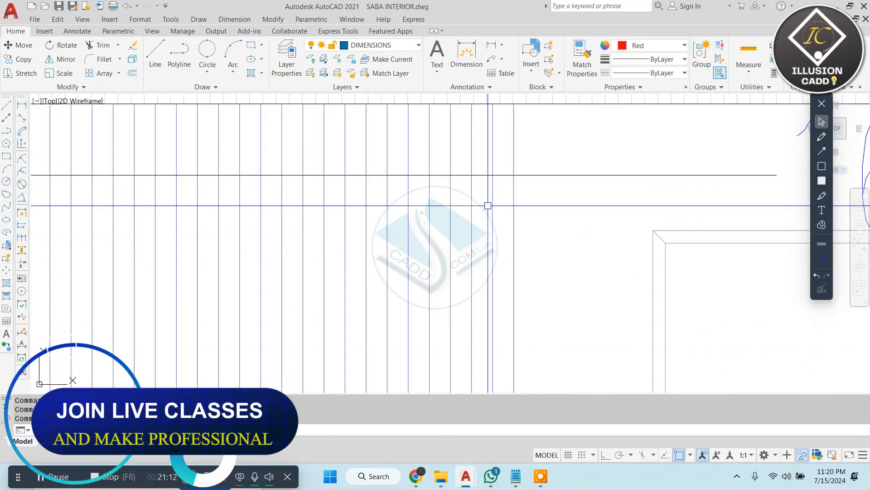
left_click(503, 198)
scroll(379, 225, "down", 2)
left_click(266, 235)
middle_click_drag(288, 224, 423, 237)
left_click(356, 216)
left_click(298, 246)
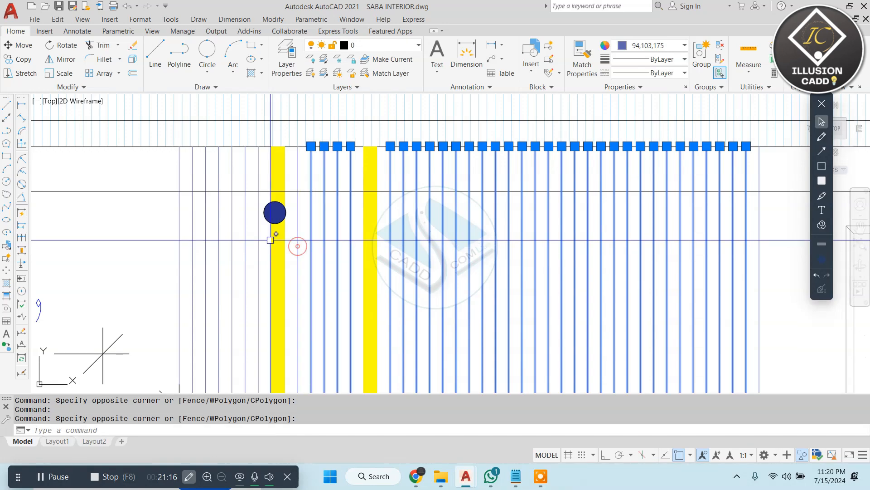
left_click(261, 236)
left_click(163, 280)
scroll(190, 254, "down", 5)
middle_click_drag(272, 190, 342, 307)
scroll(342, 295, "down", 2)
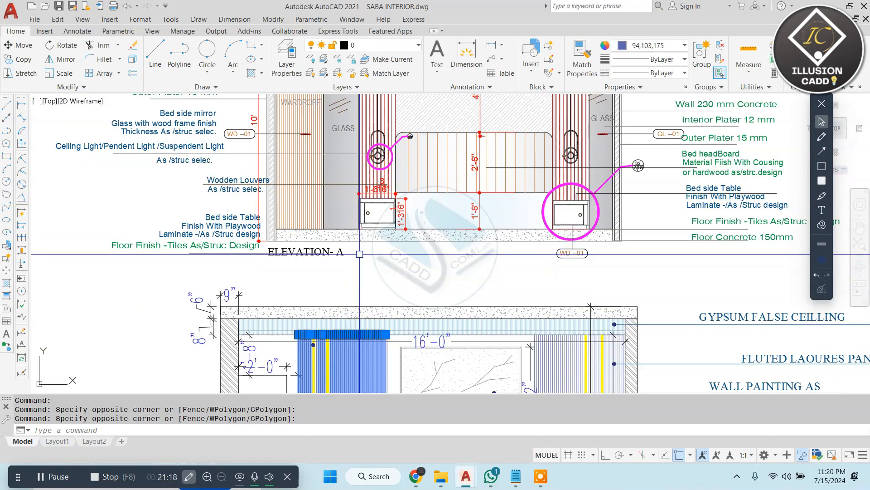
middle_click_drag(292, 218, 286, 355)
scroll(351, 152, "up", 8)
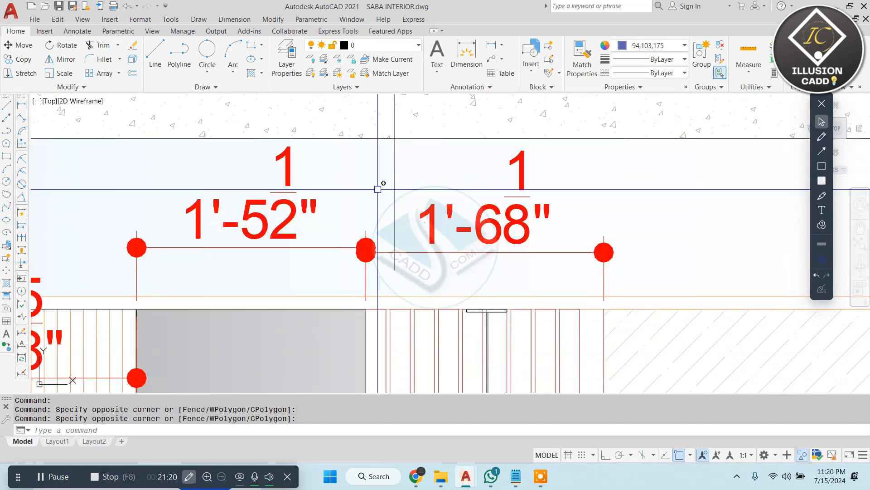
middle_click_drag(448, 328, 360, 174)
scroll(361, 174, "up", 2)
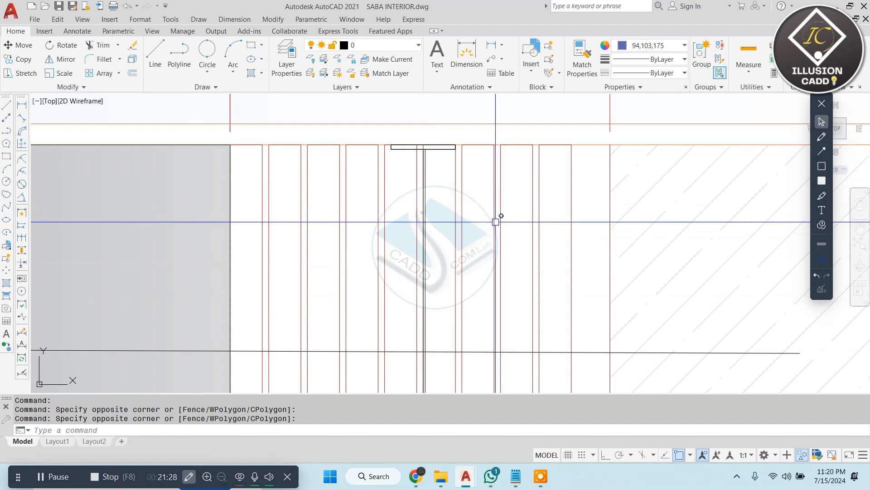
scroll(496, 221, "down", 8)
middle_click_drag(449, 342, 412, 200)
scroll(411, 200, "up", 5)
scroll(427, 197, "up", 2)
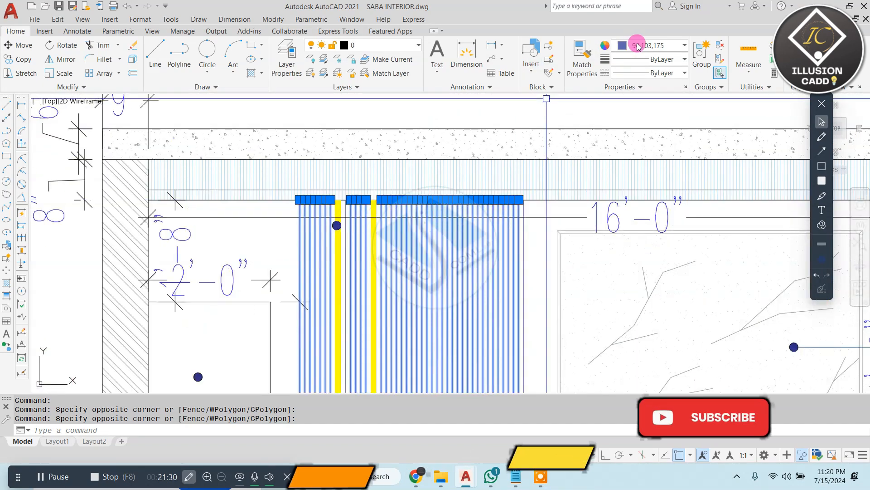
left_click(638, 46)
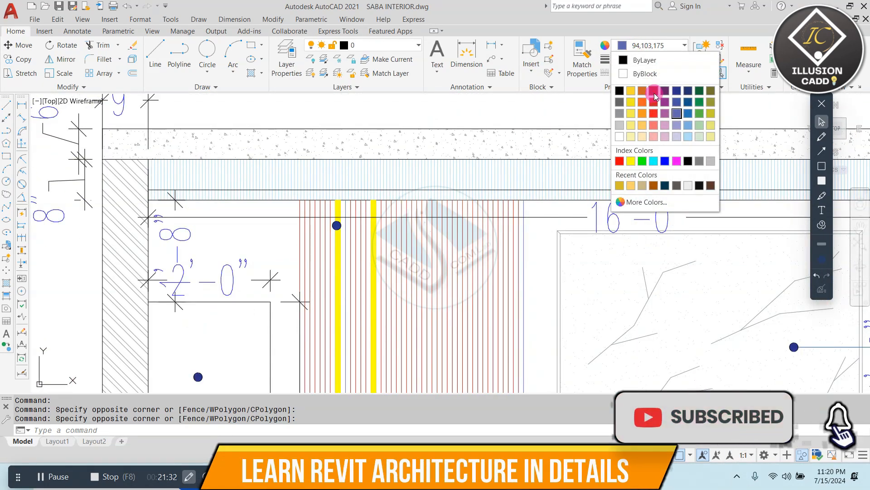
left_click(654, 94)
scroll(485, 184, "down", 4)
key("Escape")
key("Escape")
Match the dark red line properties onto the opposite fluted panel, from the wall painting side up to the outer profile light
type("MA")
key("space")
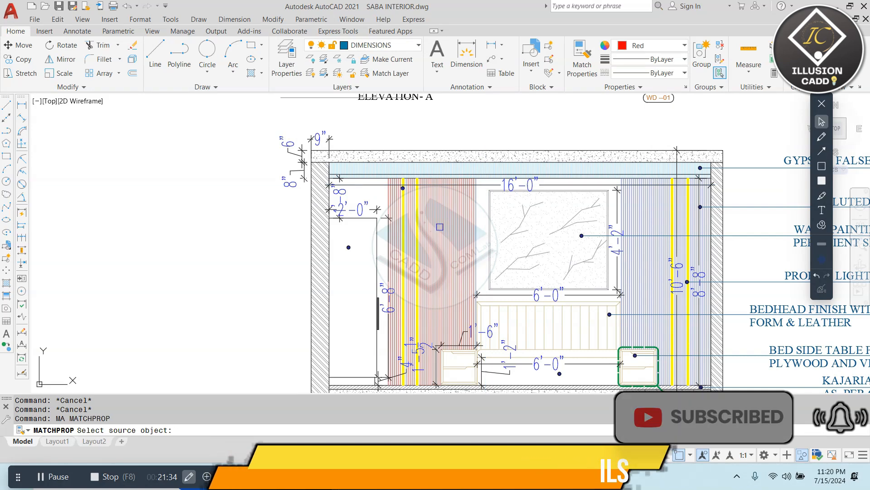
left_click(439, 227)
scroll(662, 200, "up", 2)
scroll(685, 155, "up", 3)
left_click(686, 135)
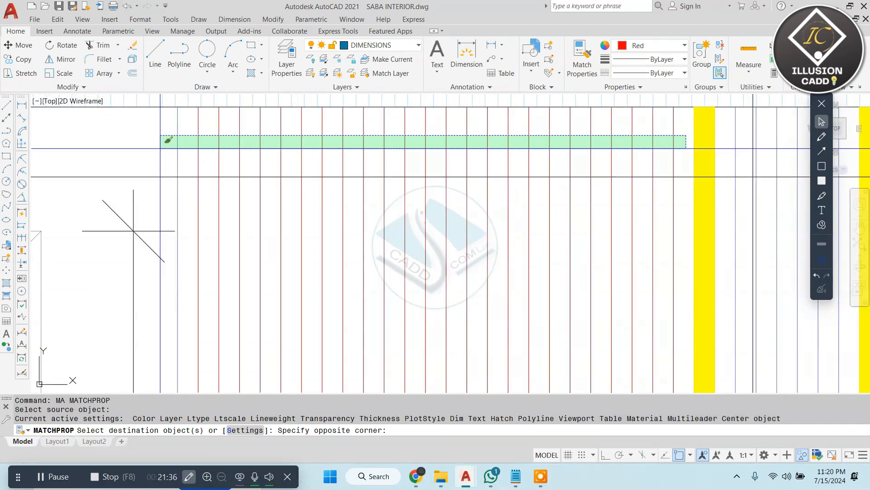
left_click(150, 148)
scroll(600, 148, "down", 2)
middle_click_drag(756, 130, 621, 165)
scroll(621, 165, "up", 4)
left_click(618, 176)
left_click(482, 222)
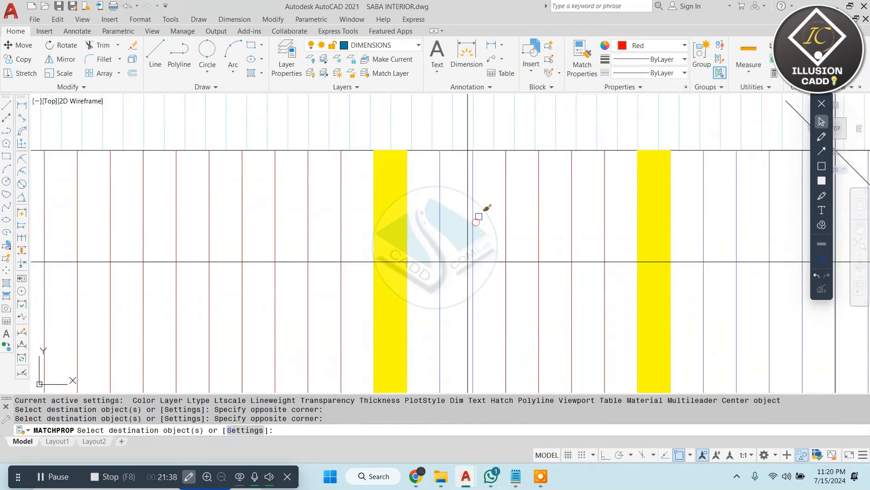
left_click(426, 214)
Match the dark red line properties onto the fluted panel lines between the outer profile light and the end wall
middle_click_drag(701, 197, 435, 208)
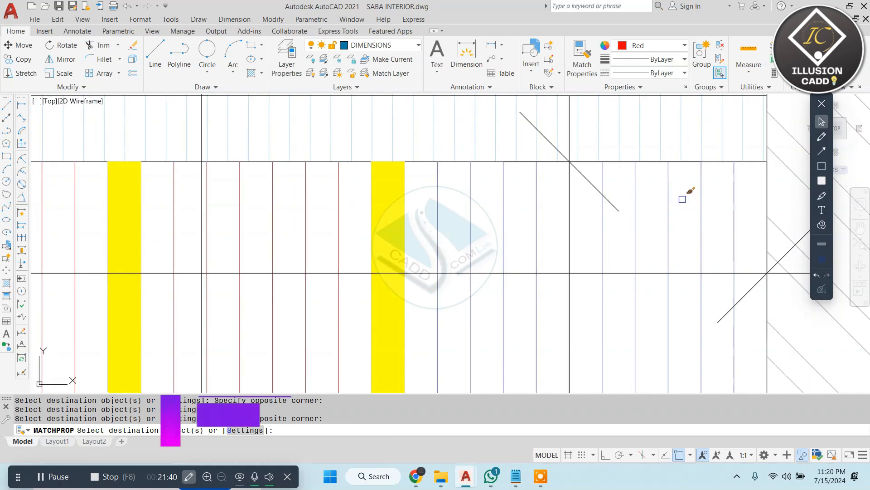
left_click(743, 225)
left_click(576, 257)
left_click(547, 208)
left_click(419, 240)
scroll(519, 181, "down", 5)
key("Escape")
key("Escape")
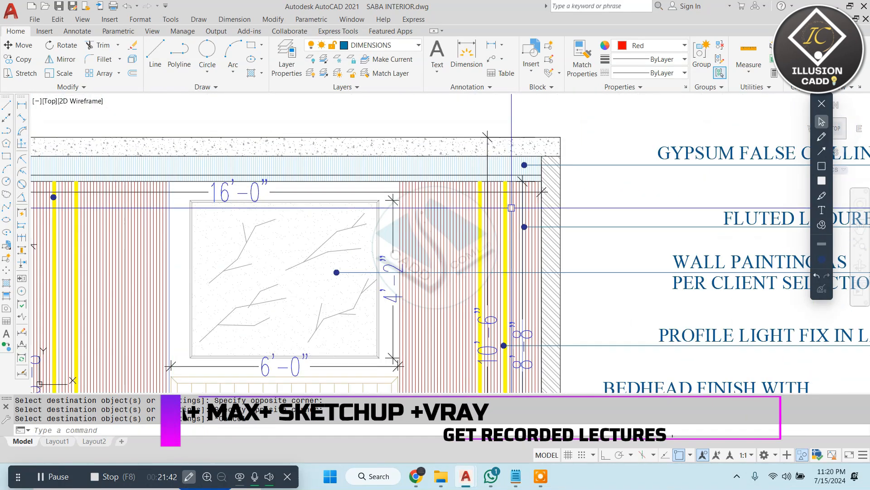
Change the wall painting's frame and dotted hatch in ELEVATION (B) to black
scroll(503, 212, "down", 3)
scroll(437, 213, "up", 3)
scroll(467, 200, "up", 3)
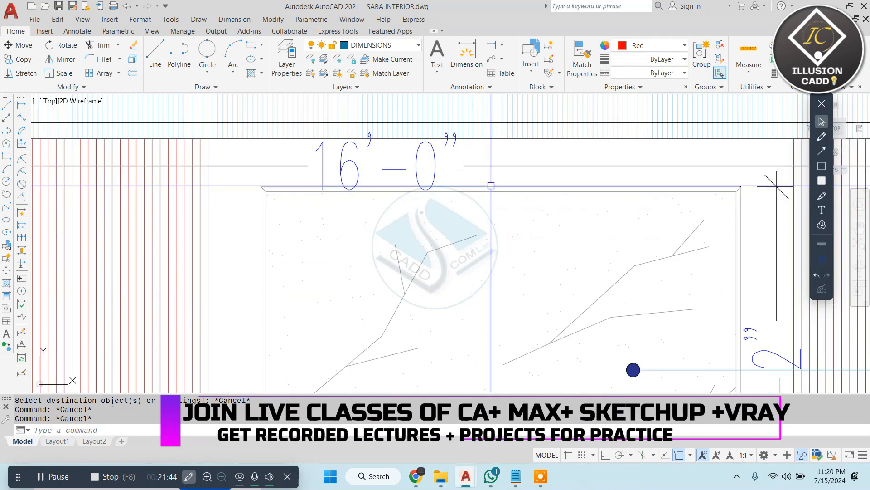
left_click(503, 181)
left_click(483, 195)
left_click(671, 44)
left_click(621, 90)
key("Escape")
key("Escape")
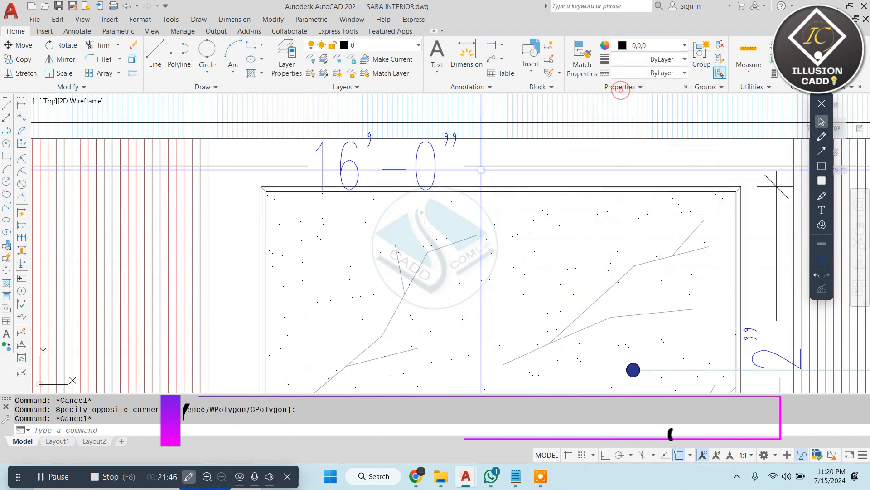
Recolor the headboard's frame lines and first vertical strip in ELEVATION (B) dark red
scroll(458, 167, "down", 7)
scroll(430, 260, "up", 7)
middle_click_drag(379, 220, 440, 260)
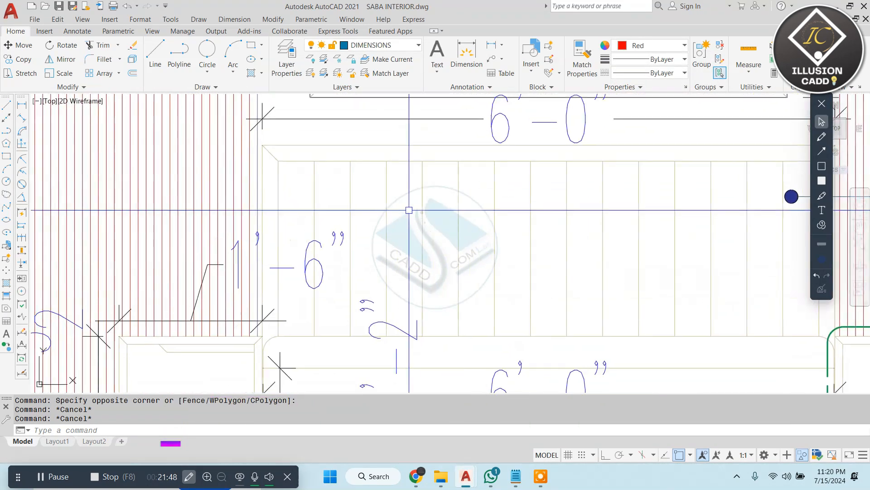
left_click(321, 132)
left_click(253, 202)
key("Escape")
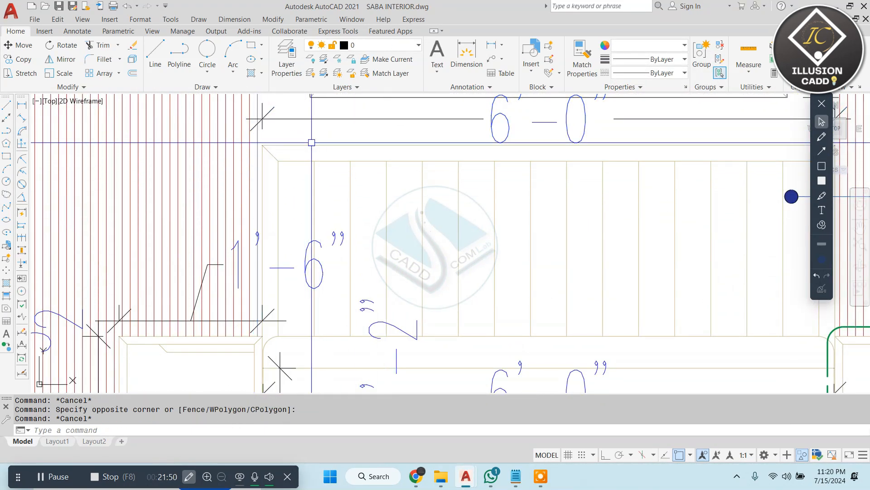
left_click(319, 136)
left_click(257, 207)
left_click(349, 109)
left_click(636, 44)
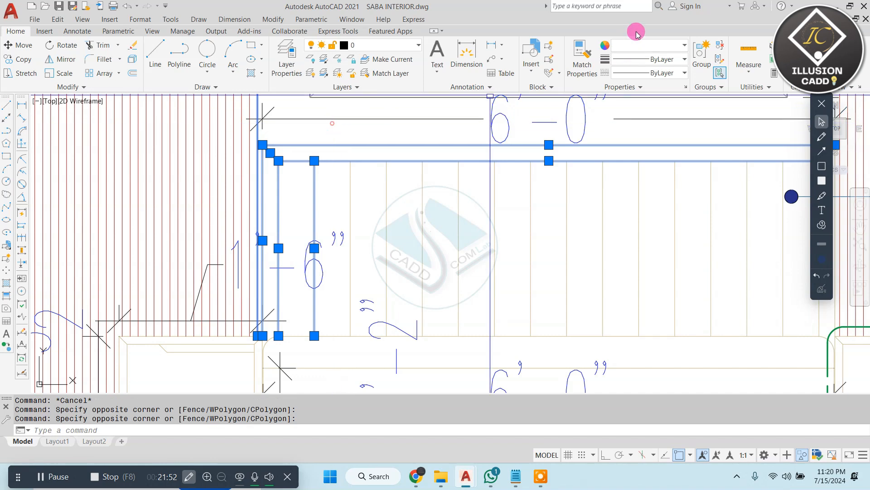
left_click(646, 91)
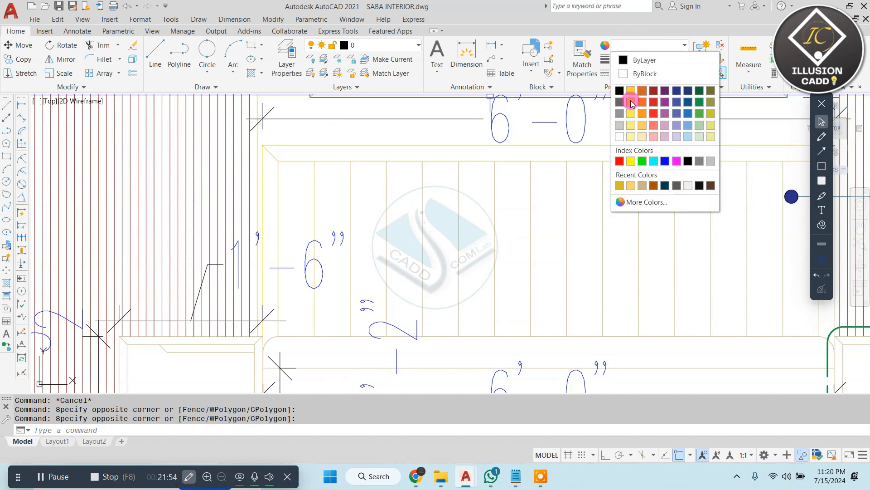
left_click(654, 91)
key("Escape")
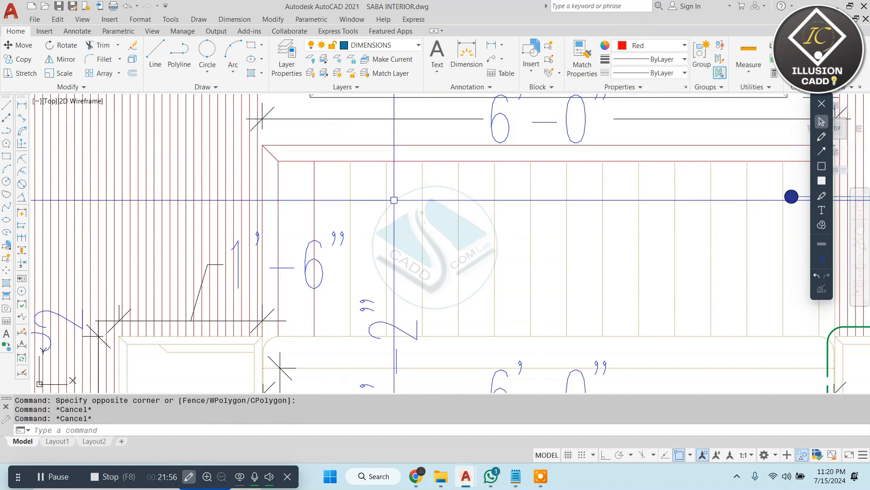
Match the headboard frame's dark red properties onto its remaining vertical strips and far side edge
left_click(412, 144)
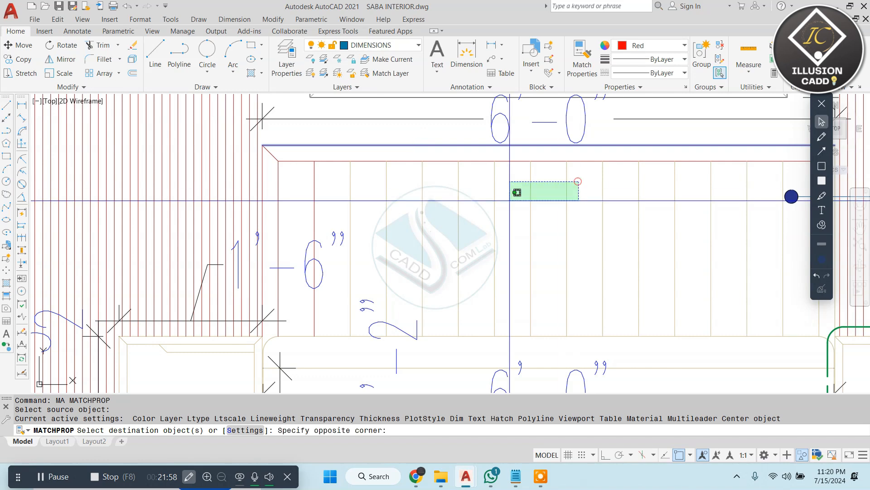
left_click(287, 208)
middle_click_drag(808, 165, 491, 211)
left_click(512, 215)
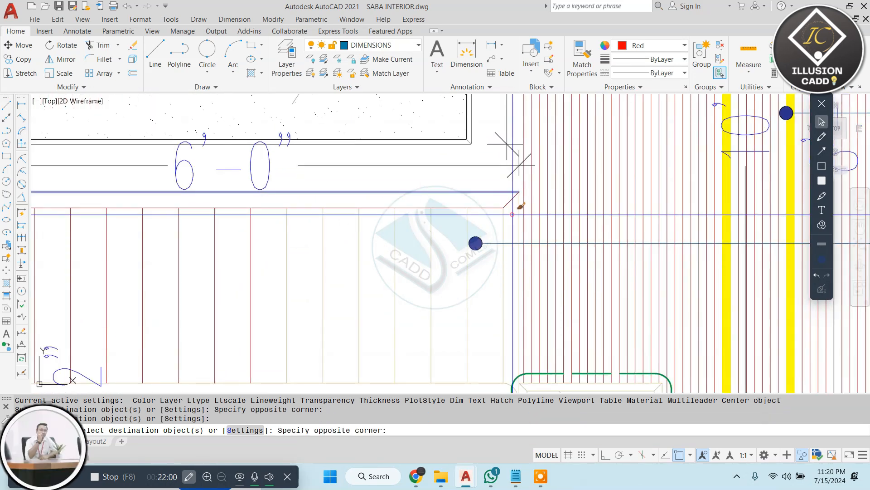
left_click(505, 228)
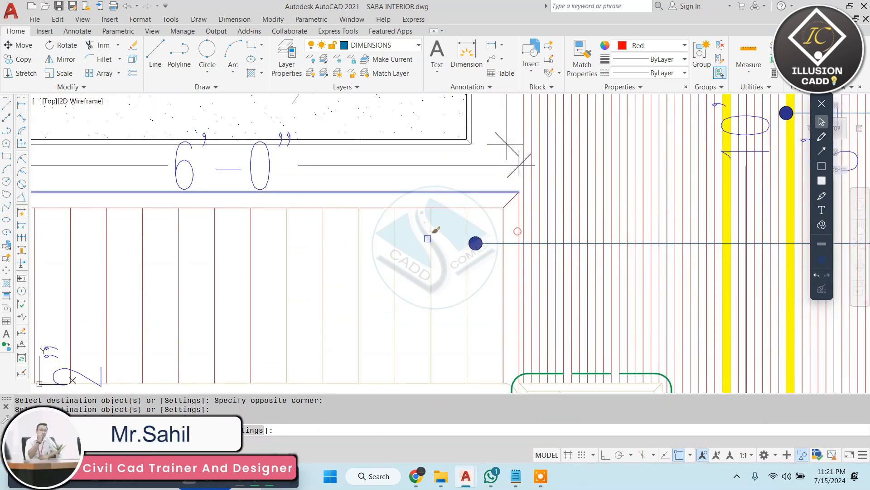
middle_click_drag(428, 238, 503, 196)
left_click(557, 236)
left_click(134, 245)
Match the same dark red properties onto the horizontal bed line directly below the headboard and end the matching
middle_click_drag(357, 245, 500, 163)
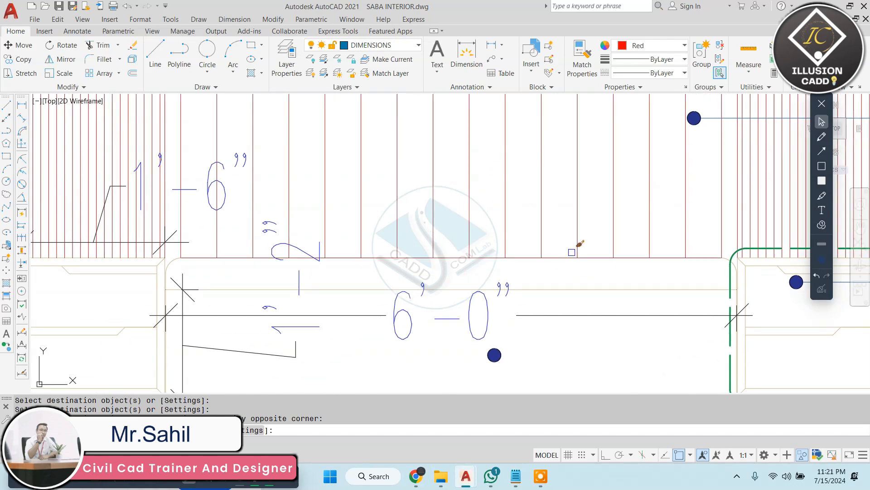
scroll(548, 233, "down", 5)
scroll(421, 241, "up", 5)
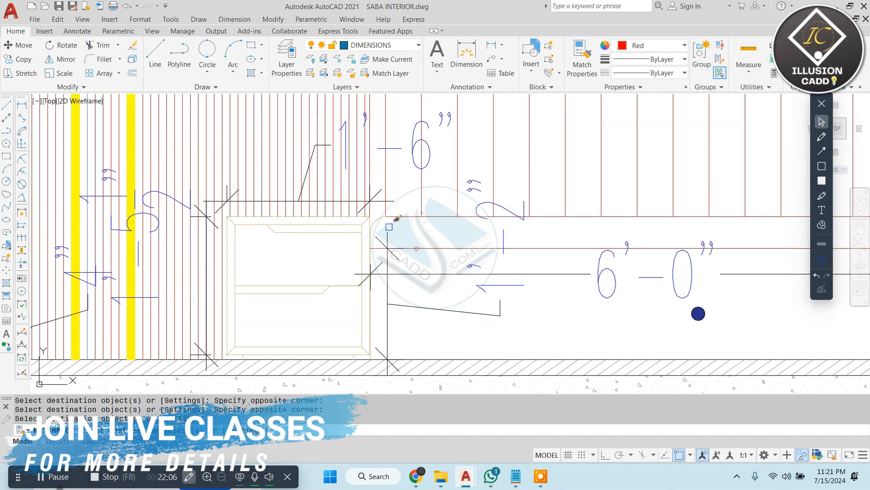
scroll(389, 227, "up", 4)
scroll(383, 216, "down", 6)
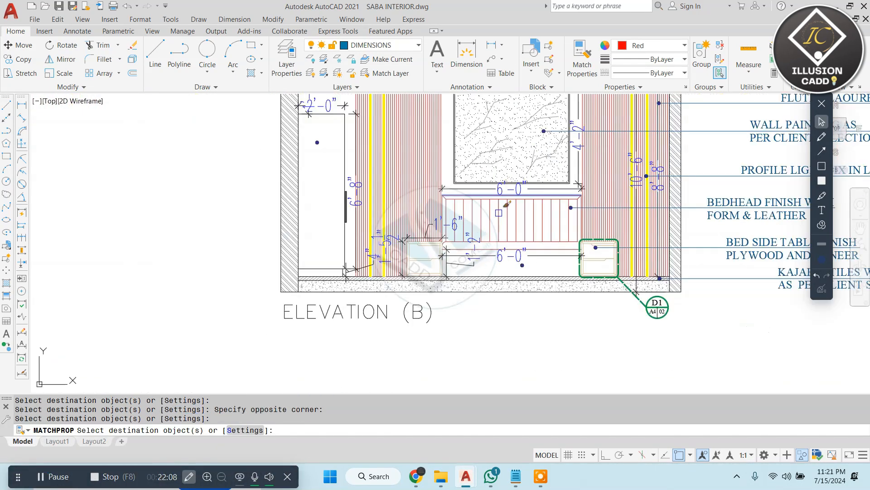
key("Escape")
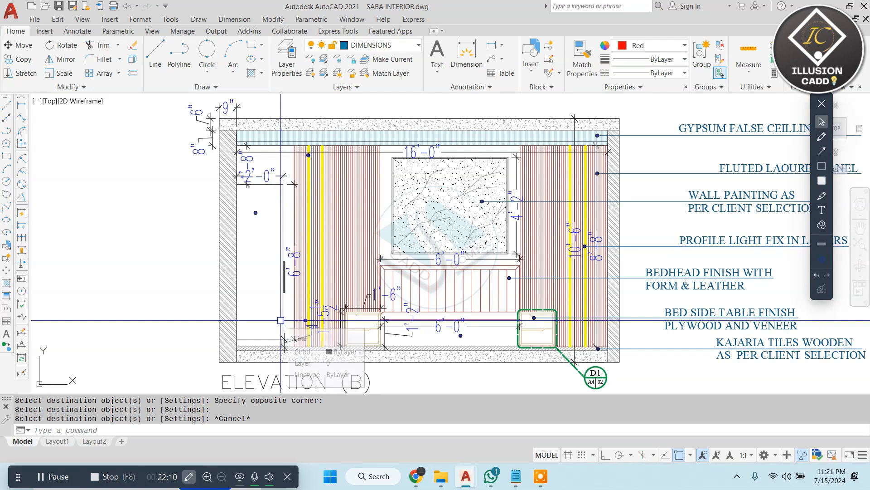